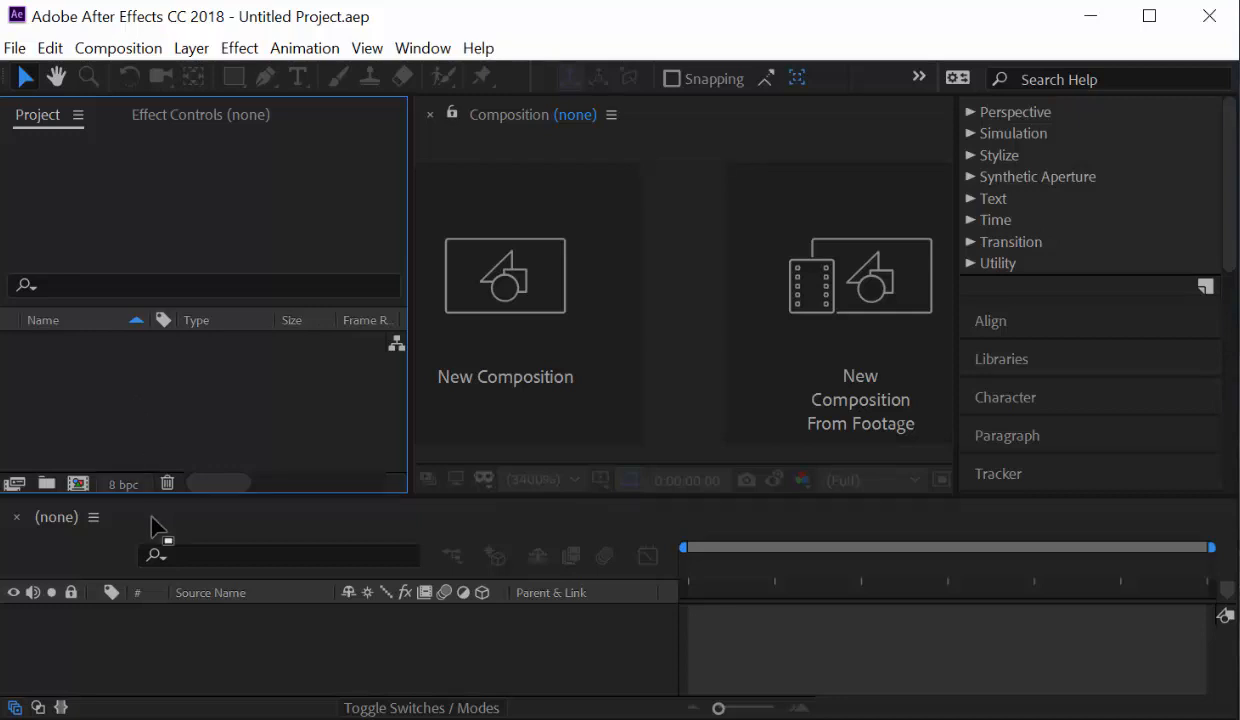
Start a new composition and keep the HDTV 1080 29.97 preset.
click(78, 484)
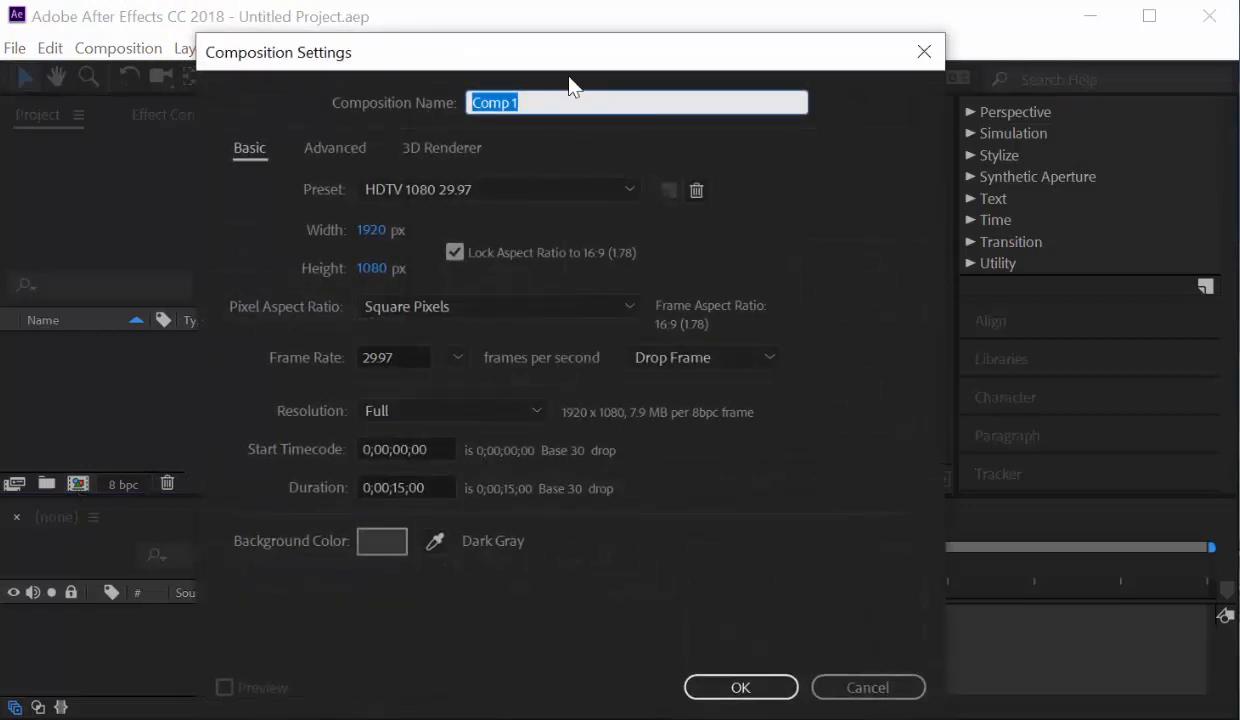
drag(575, 64, 557, 75)
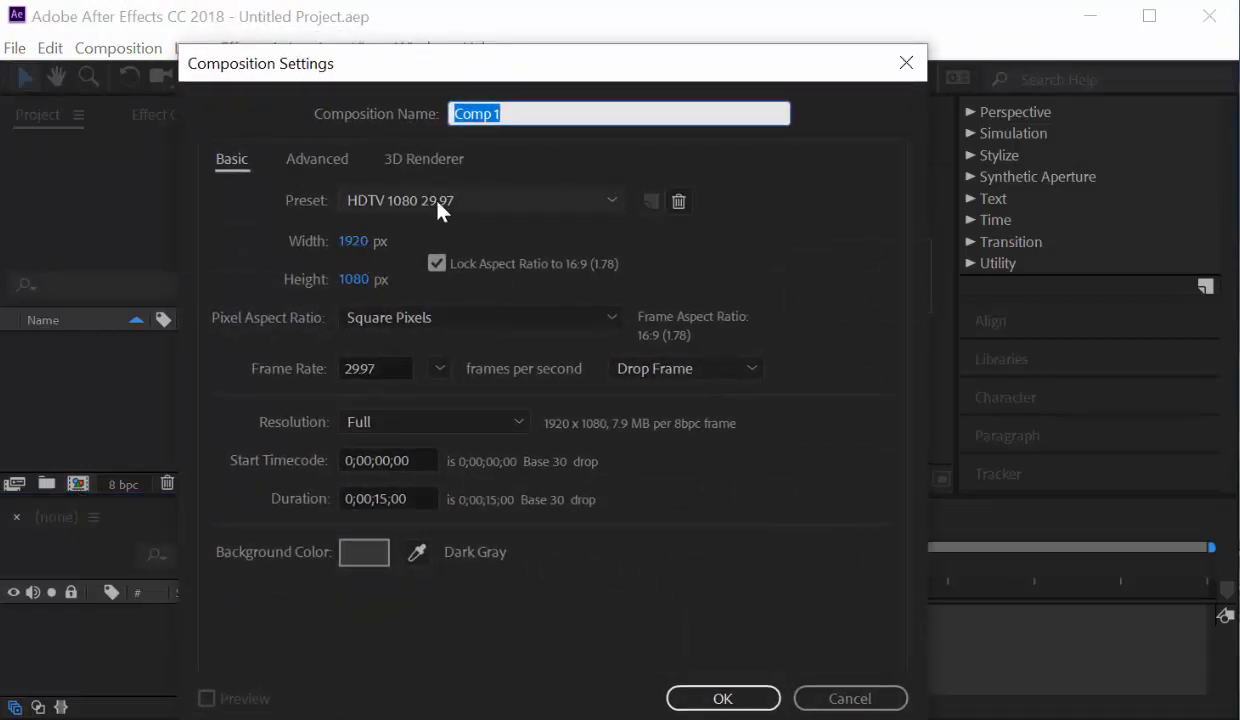
click(554, 208)
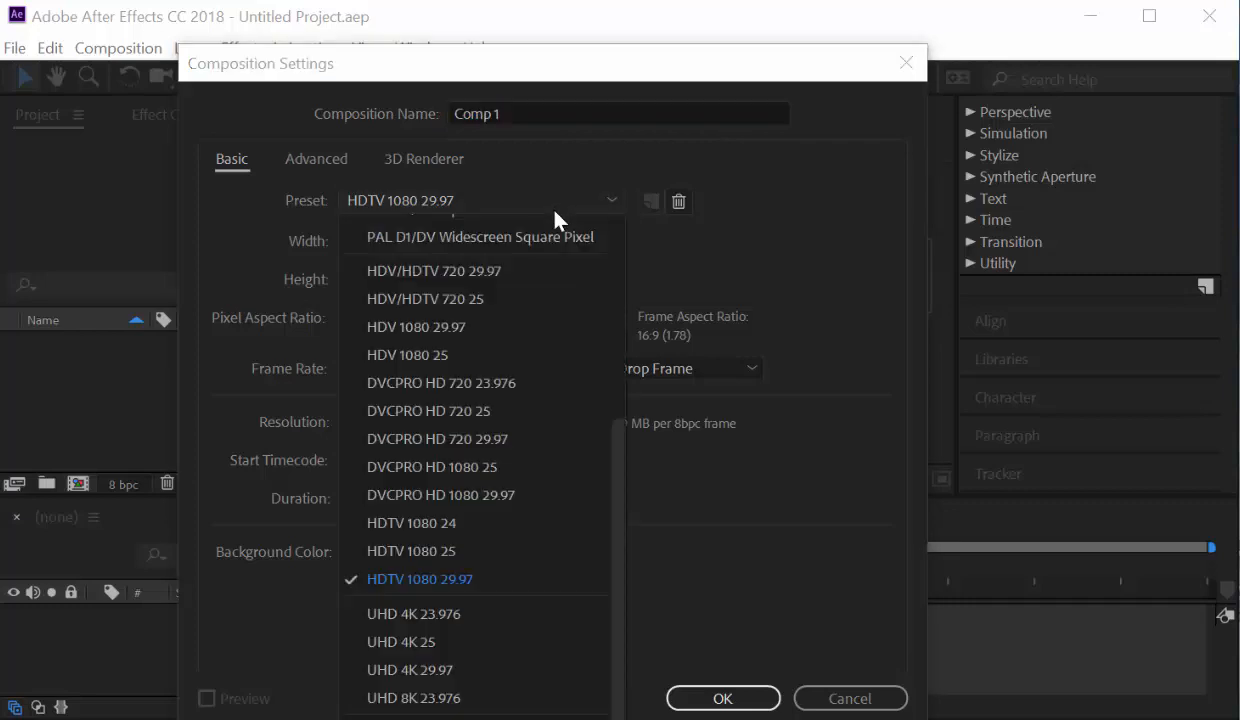
click(482, 581)
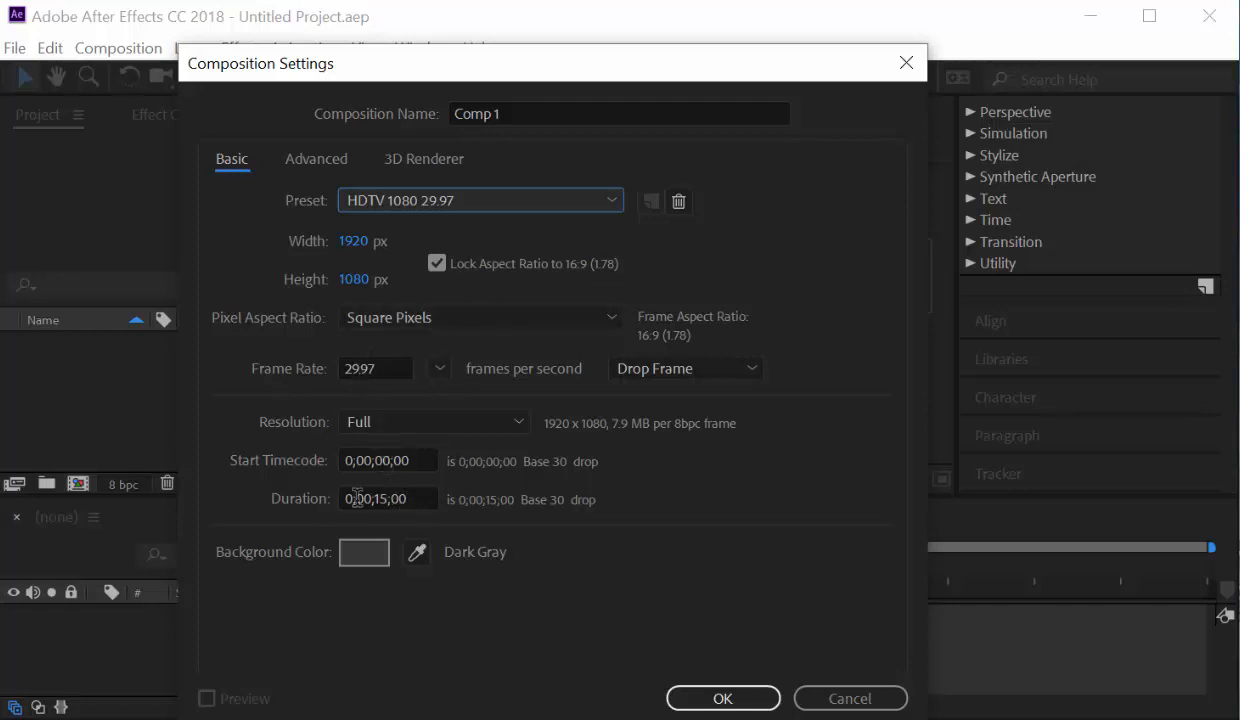
Set the composition duration to 1500, i.e. 0;00;15;00.
click(414, 500)
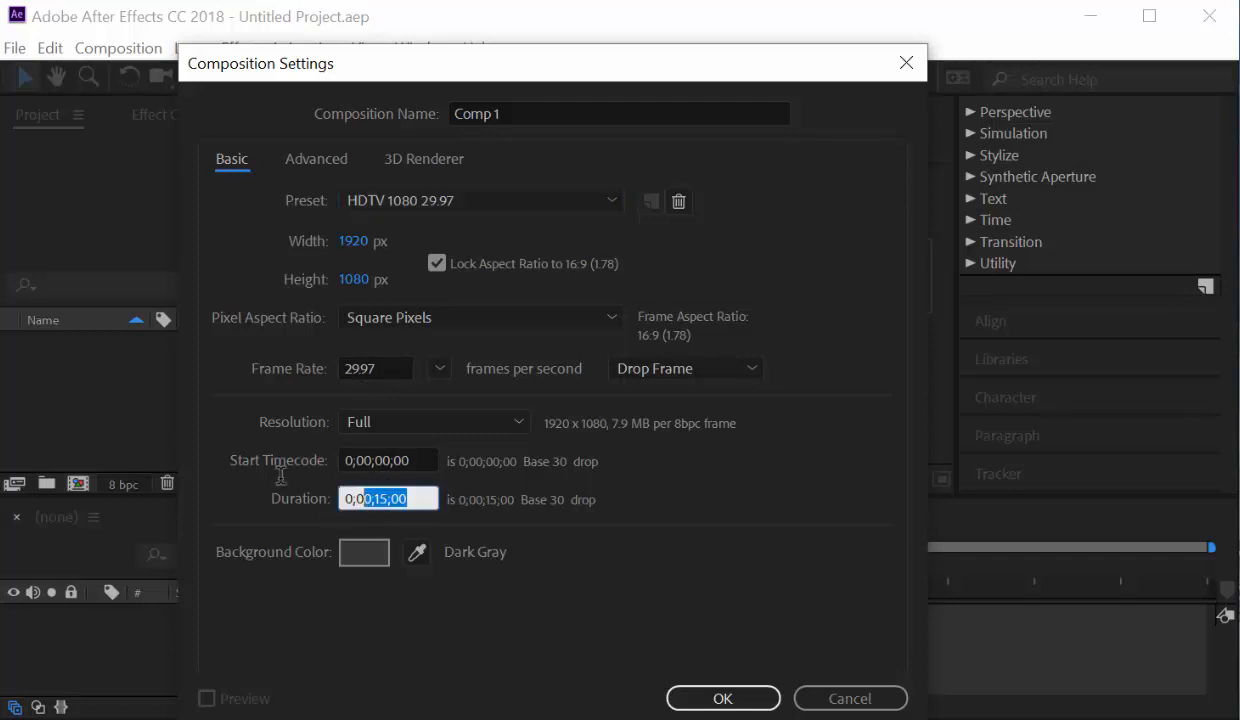
text(1500)
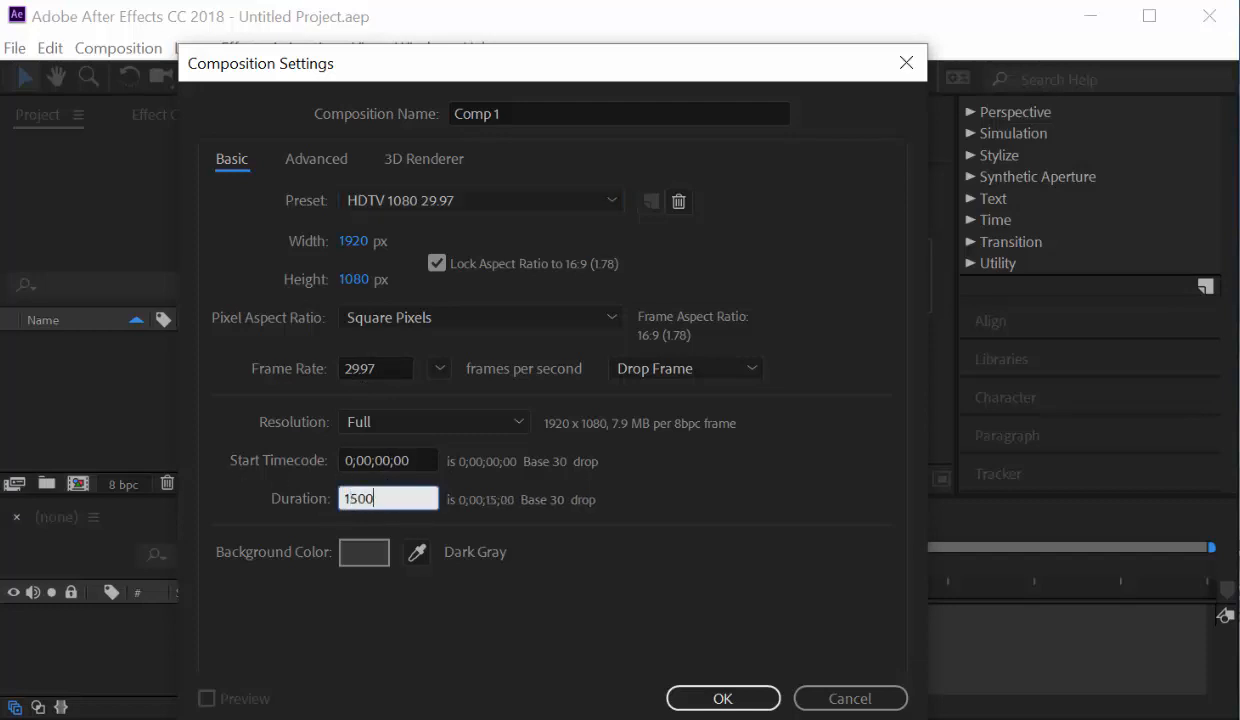
key(Tab)
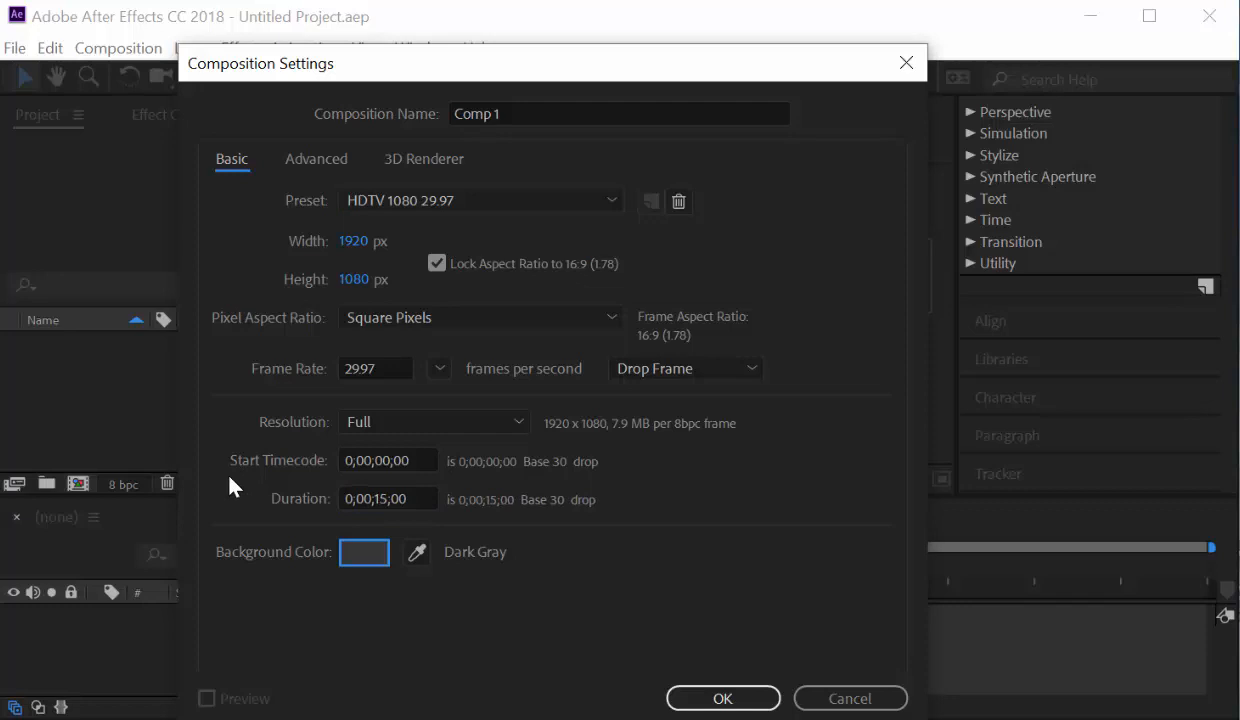
click(405, 498)
text(1500)
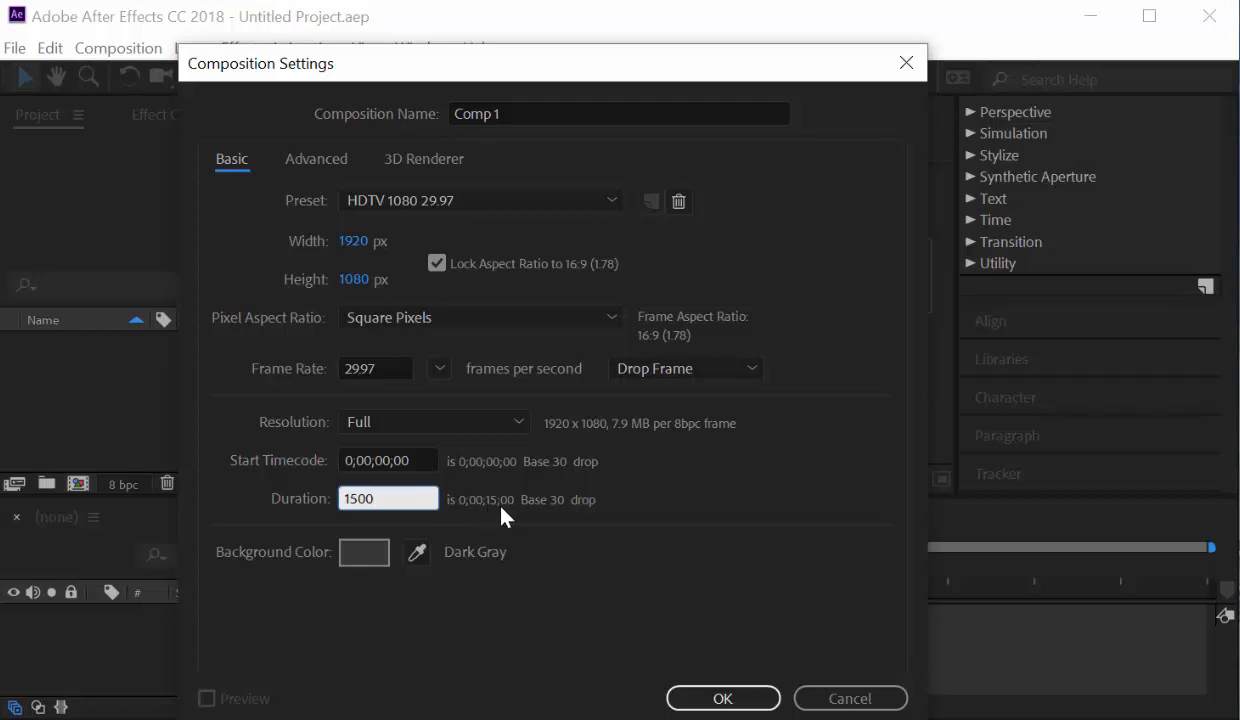
key(Tab)
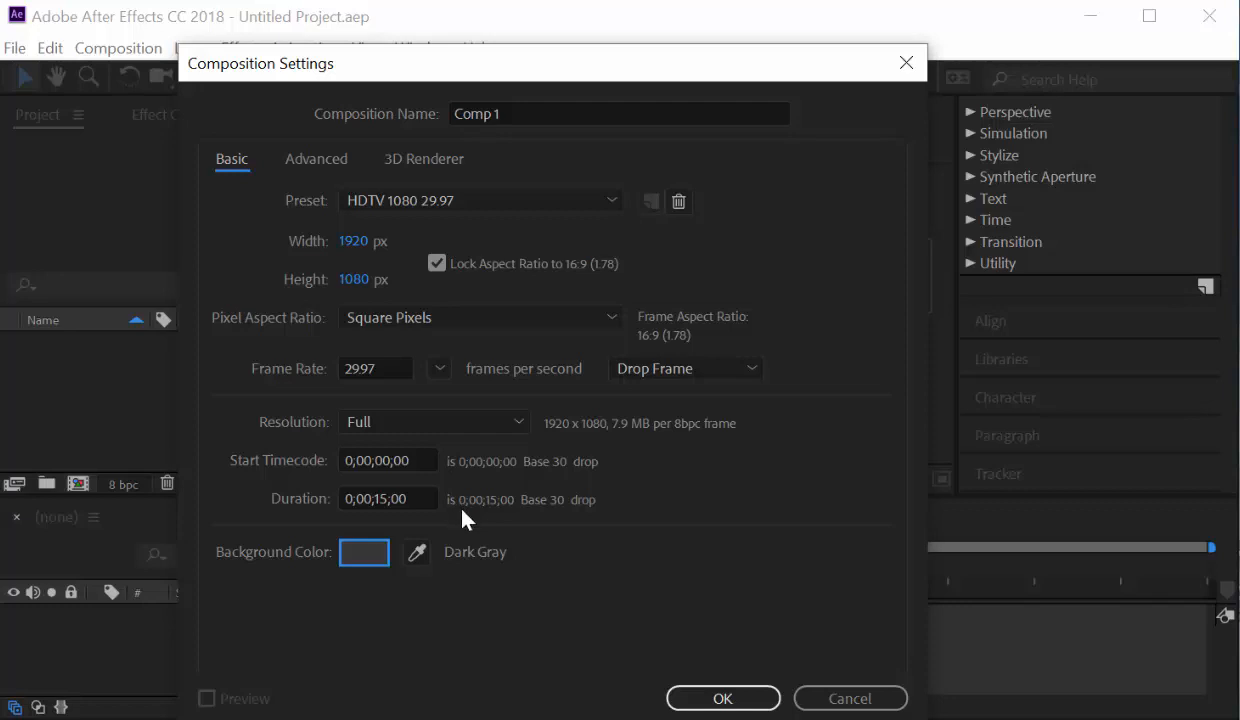
Create Comp 1 with these settings and keep the viewer fitted to the panel.
click(723, 698)
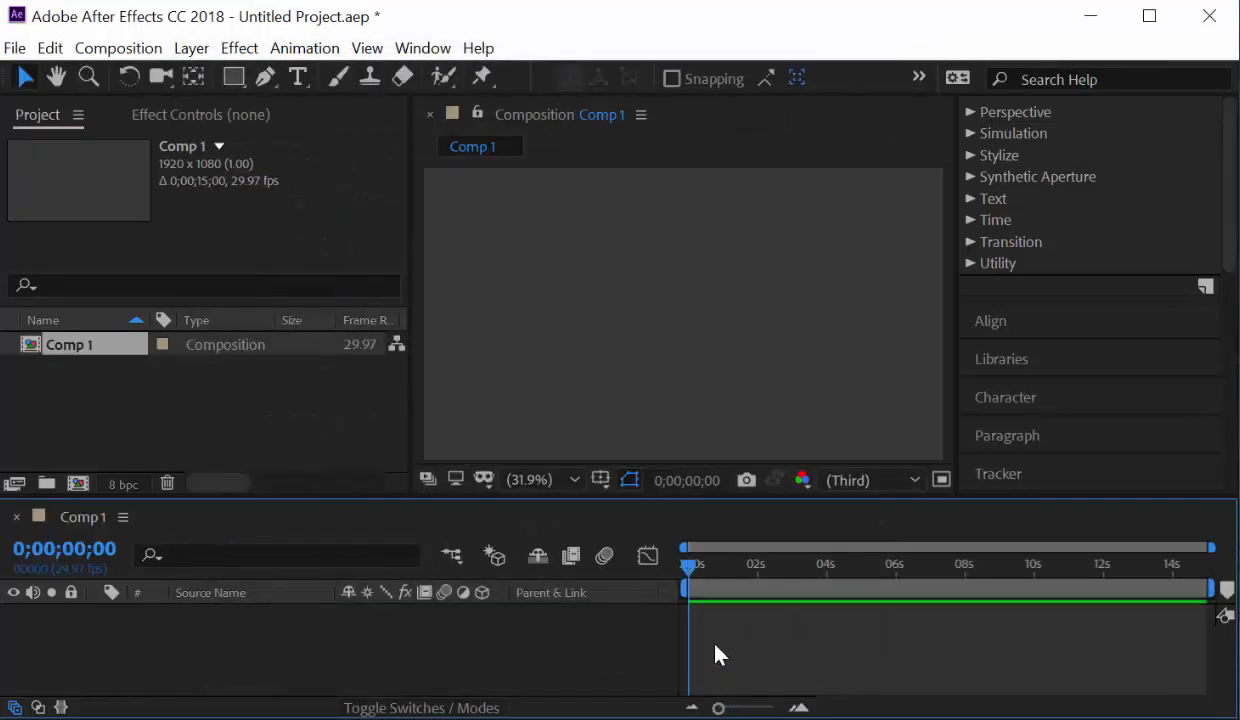
click(574, 482)
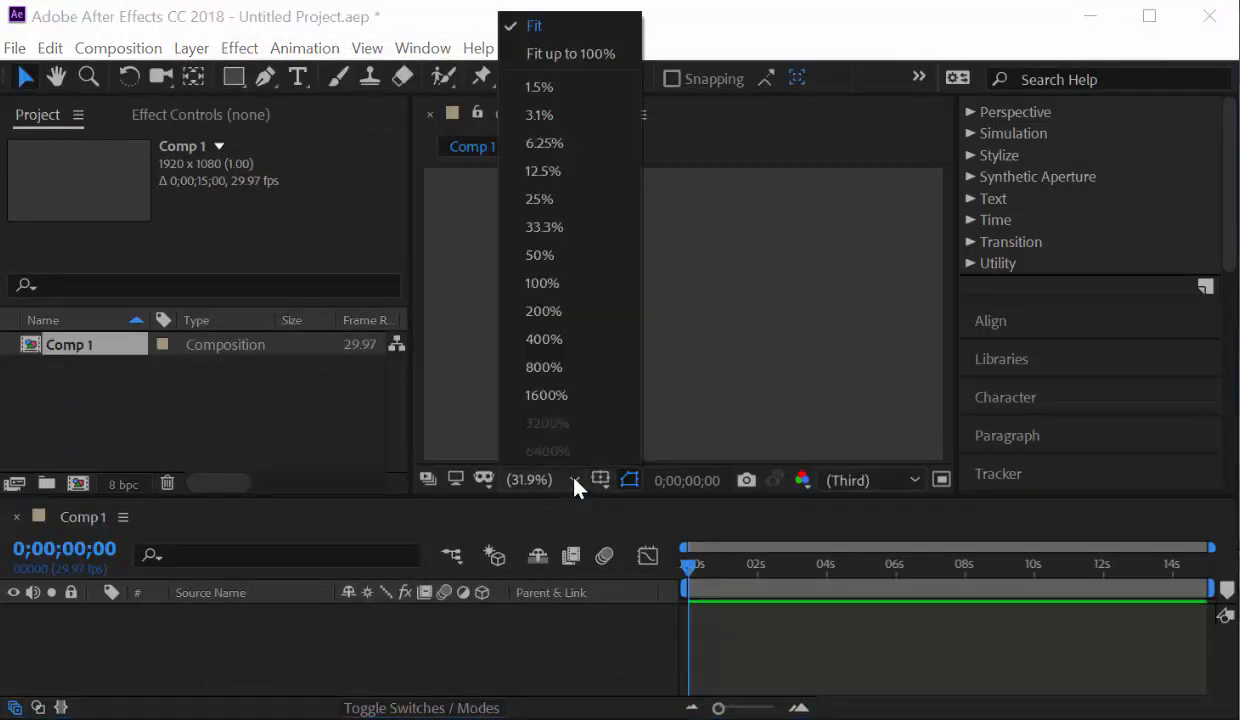
click(532, 26)
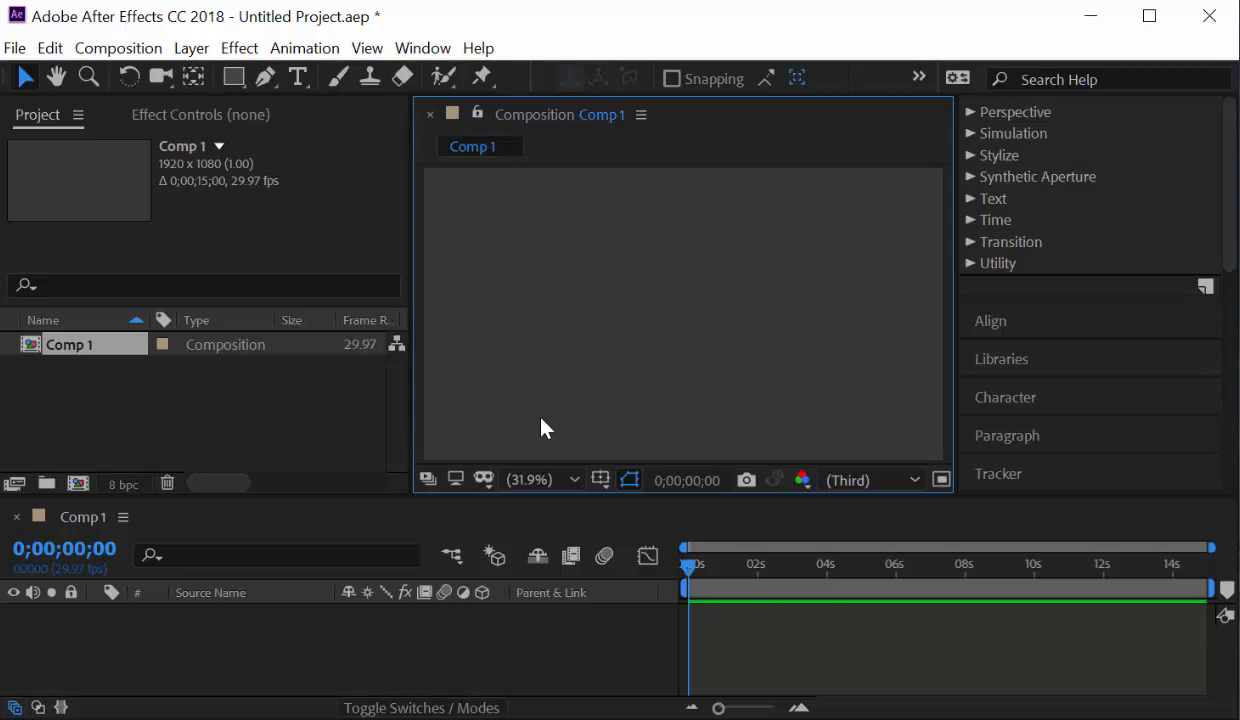
Add a new empty shape layer to Comp 1 using New > Shape Layer.
right_click(213, 634)
mouse_move(395, 384)
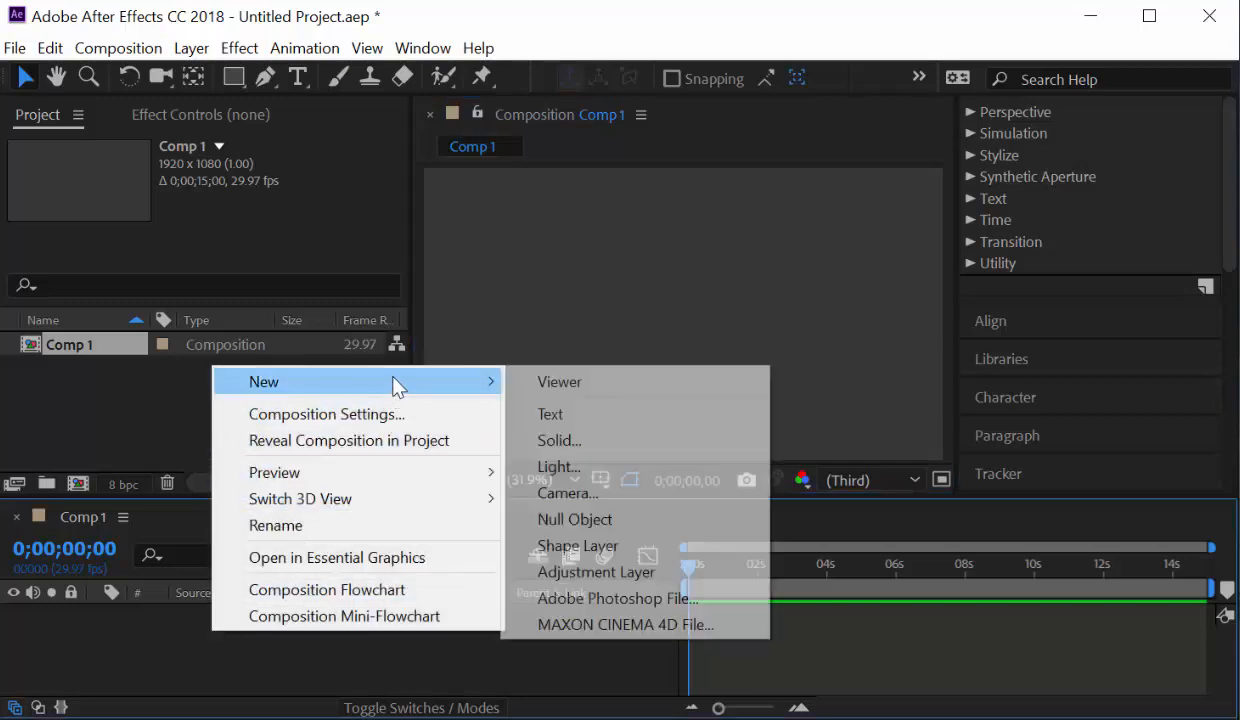
click(622, 545)
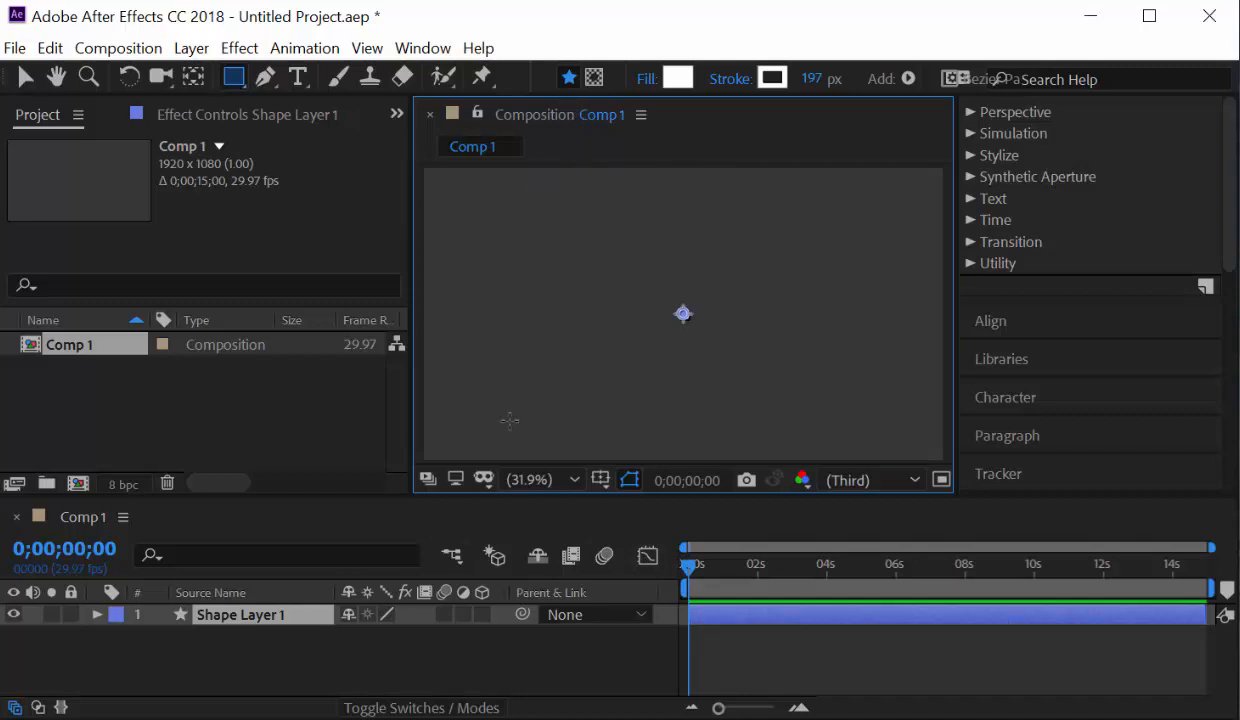
Add a Rectangle Path and a Fill to Shape Layer 1.
click(907, 80)
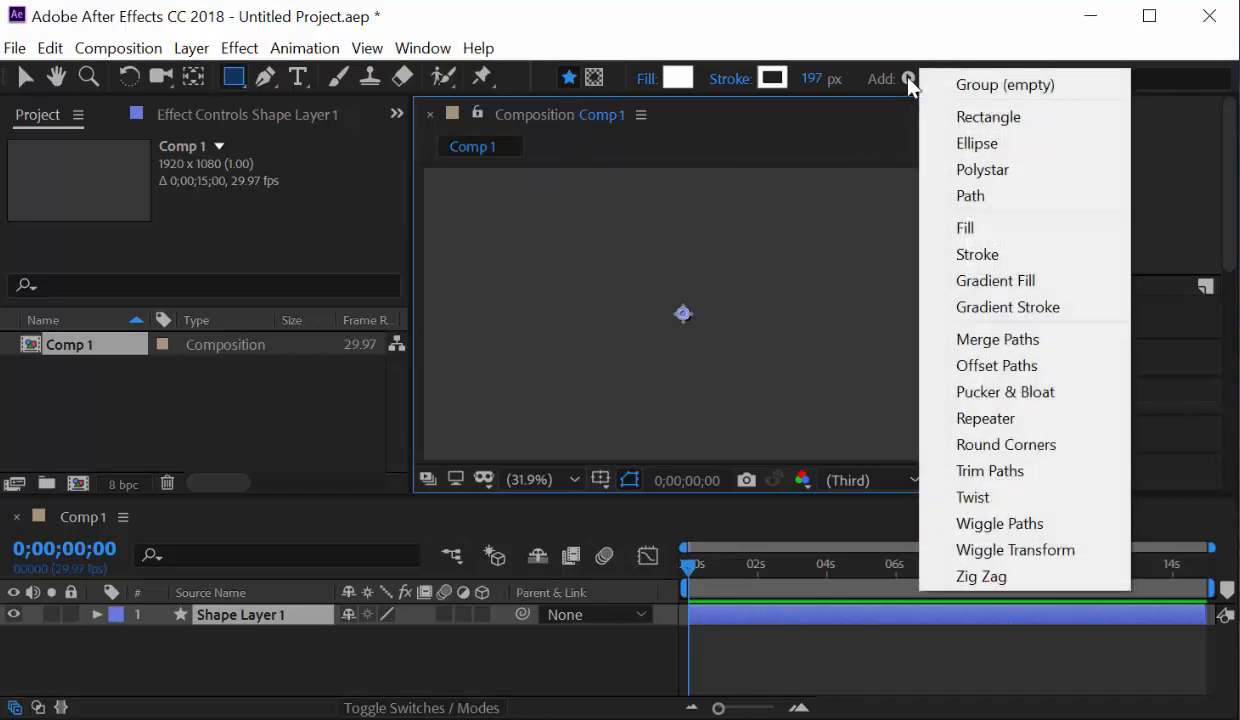
click(956, 117)
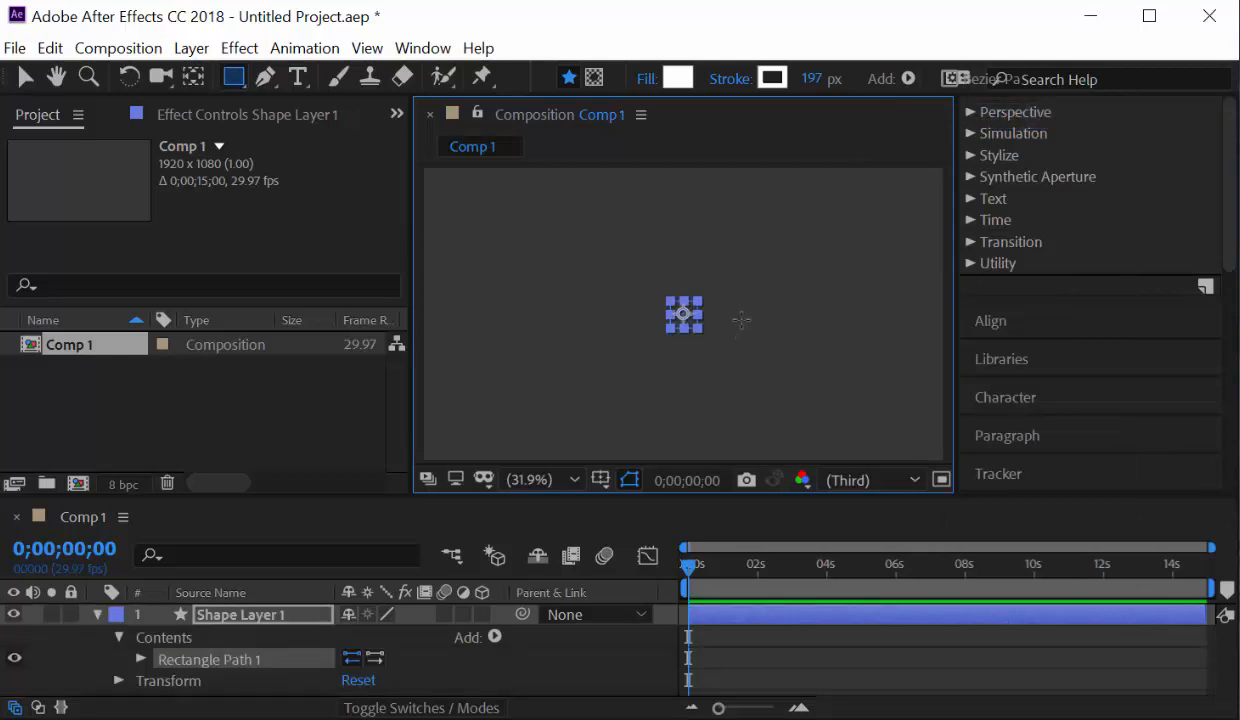
click(908, 79)
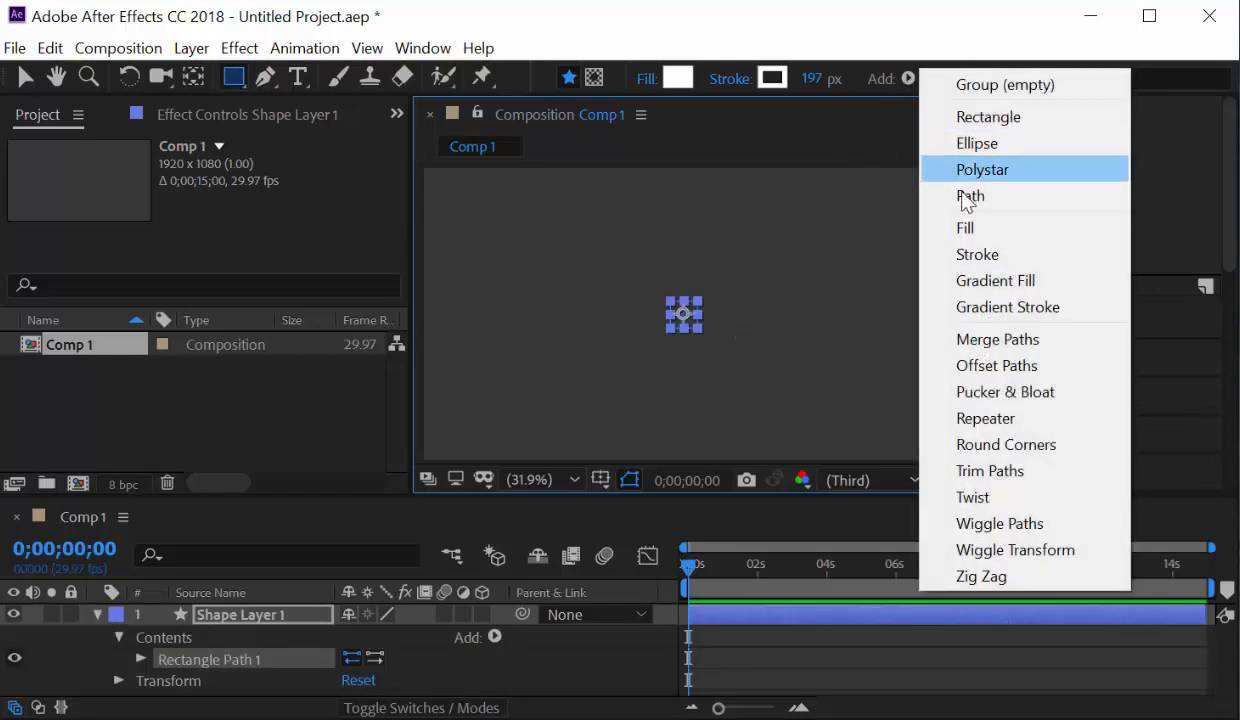
click(966, 227)
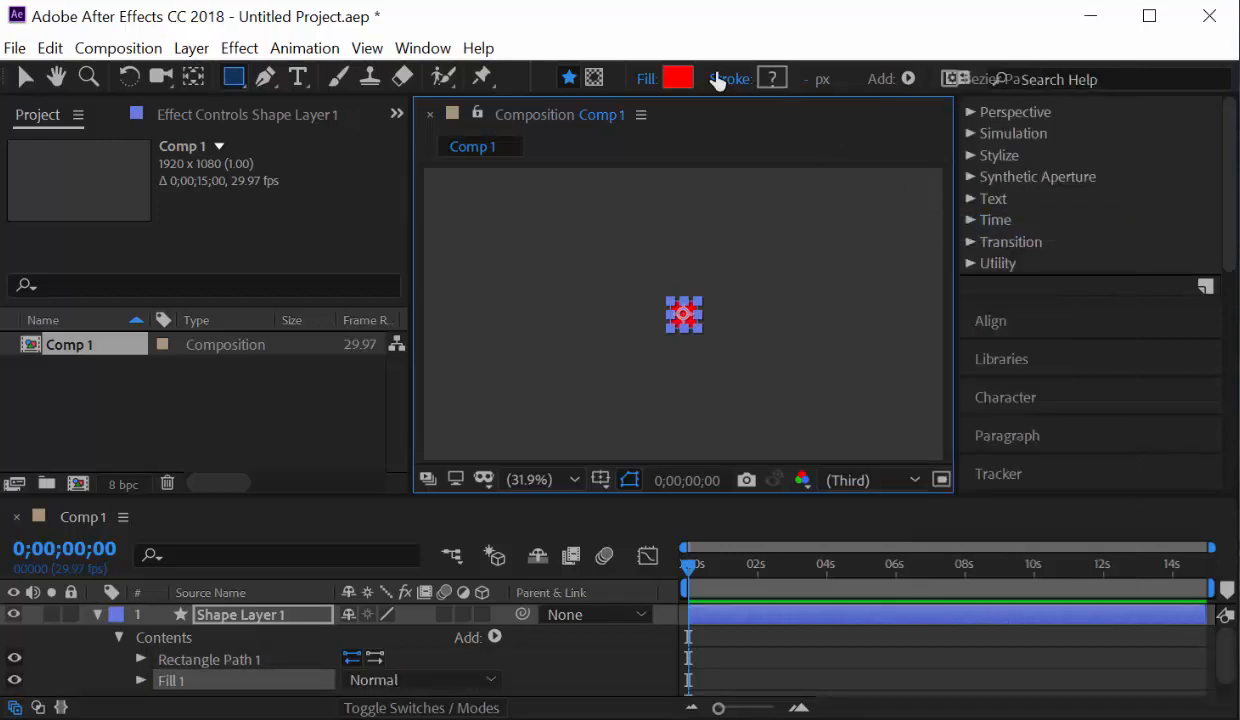
Change the fill colour to light grey C0C0C0 and reveal the rectangle's size settings.
click(681, 85)
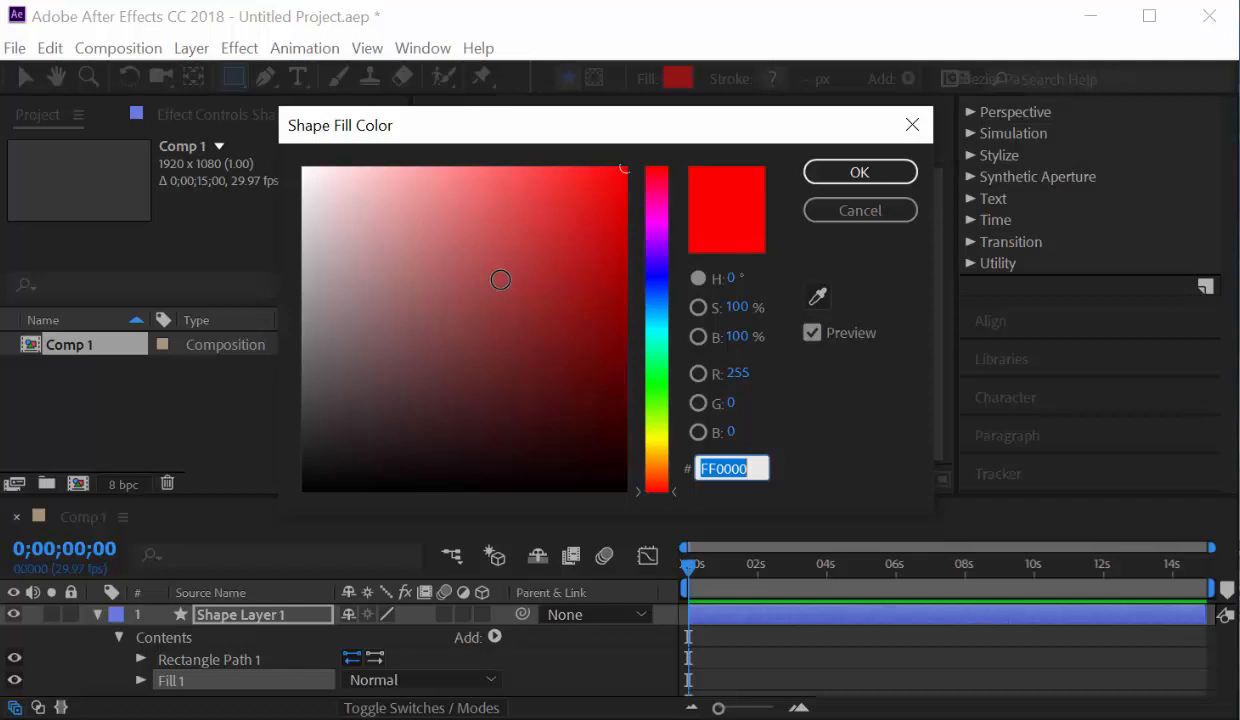
mouse_move(498, 280)
mouse_down()
mouse_move(382, 280)
mouse_move(315, 262)
mouse_move(300, 243)
mouse_up()
click(815, 175)
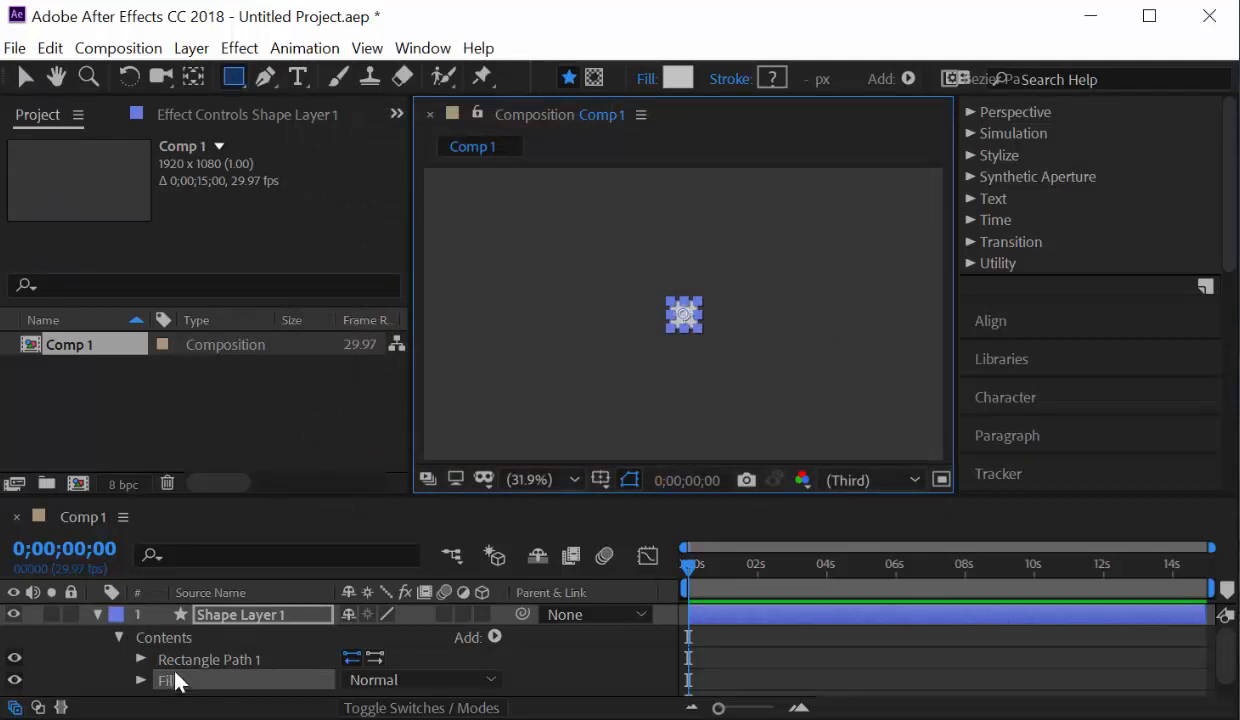
click(141, 659)
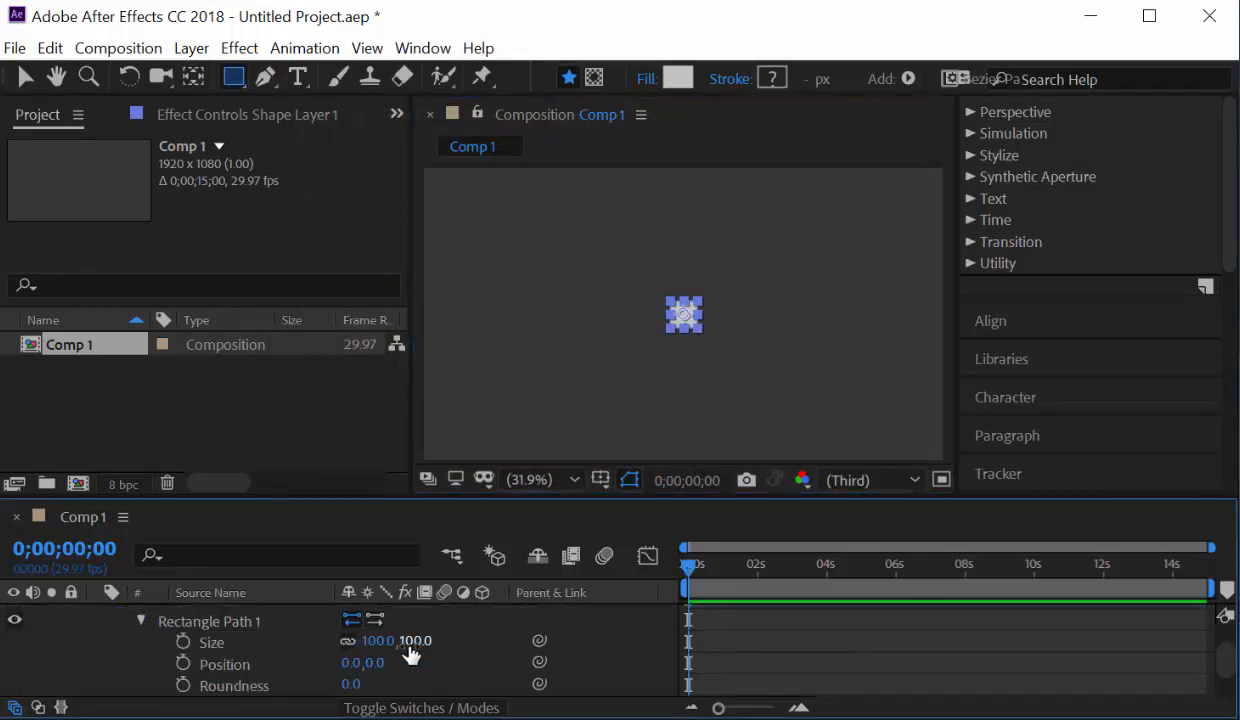
Unlink the rectangle's width and height and resize it to 1262 by 162.
click(347, 645)
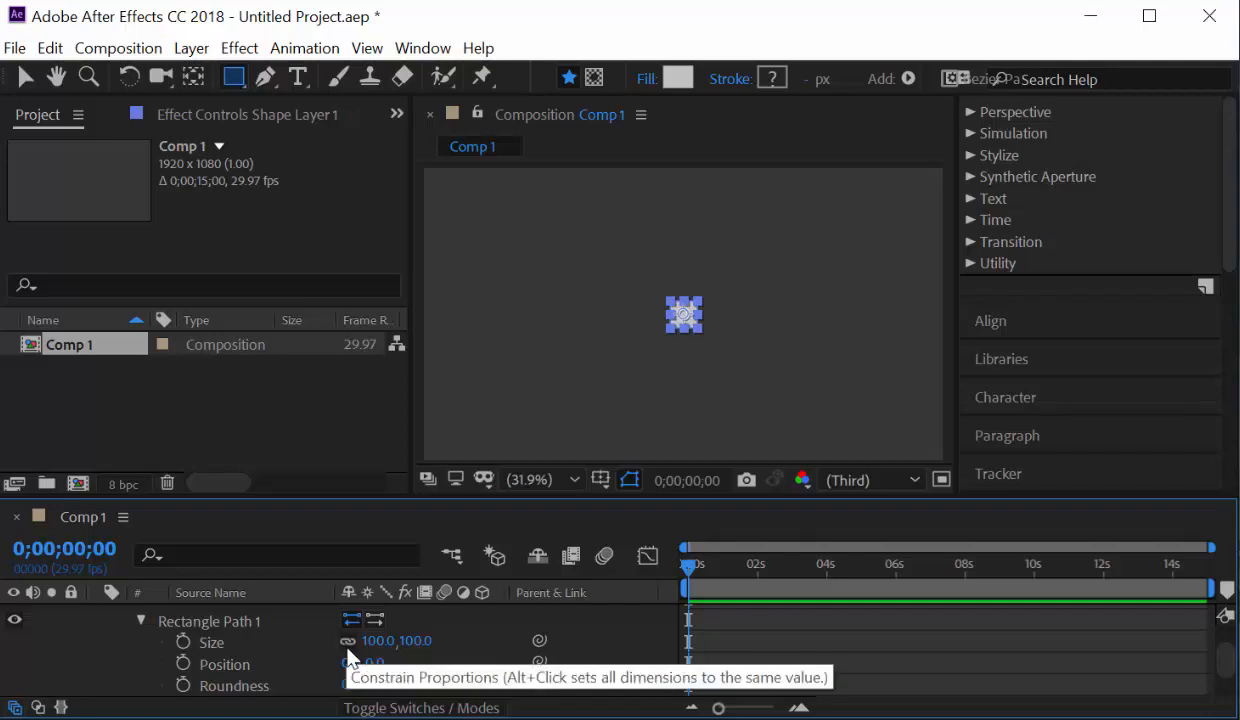
click(349, 644)
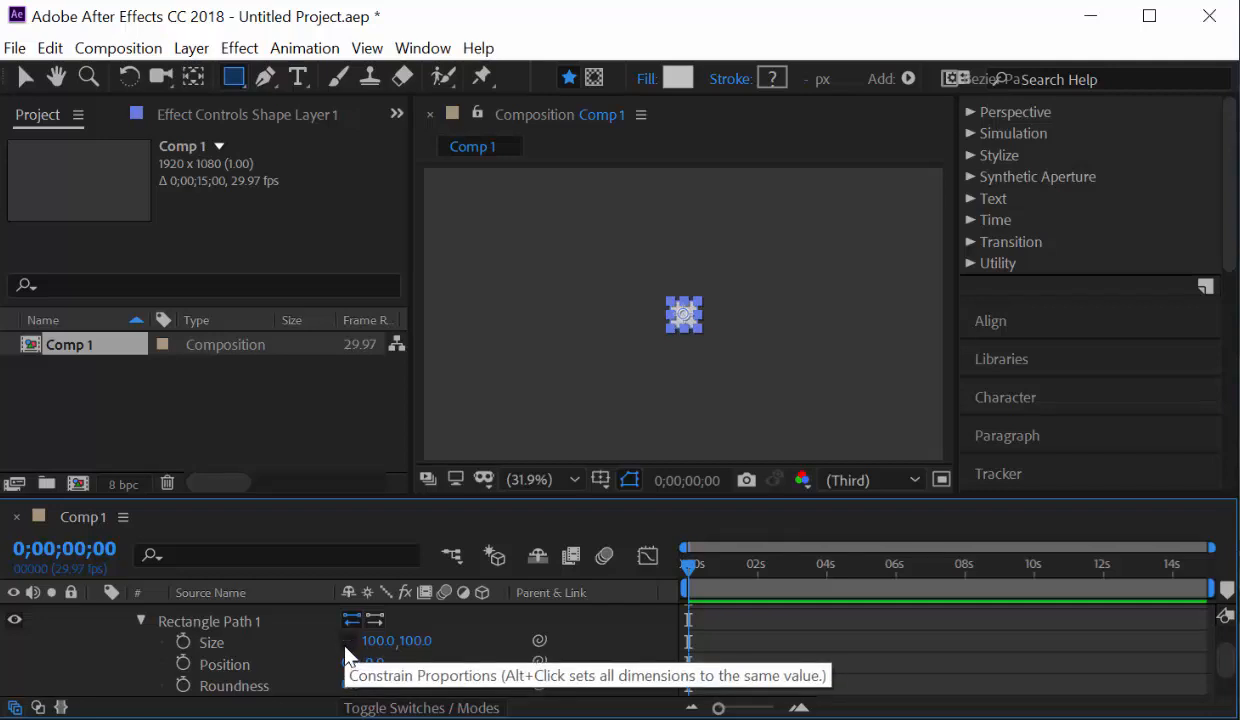
drag(370, 641, 722, 628)
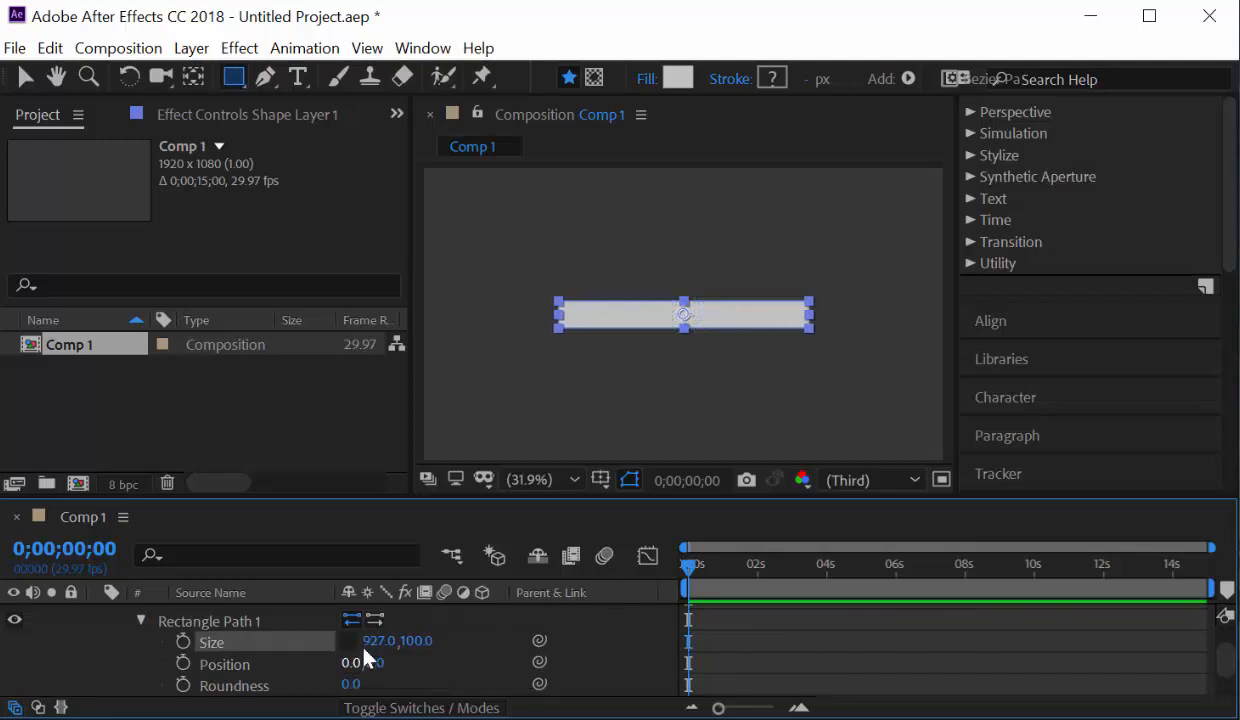
drag(376, 648, 489, 631)
drag(374, 650, 405, 640)
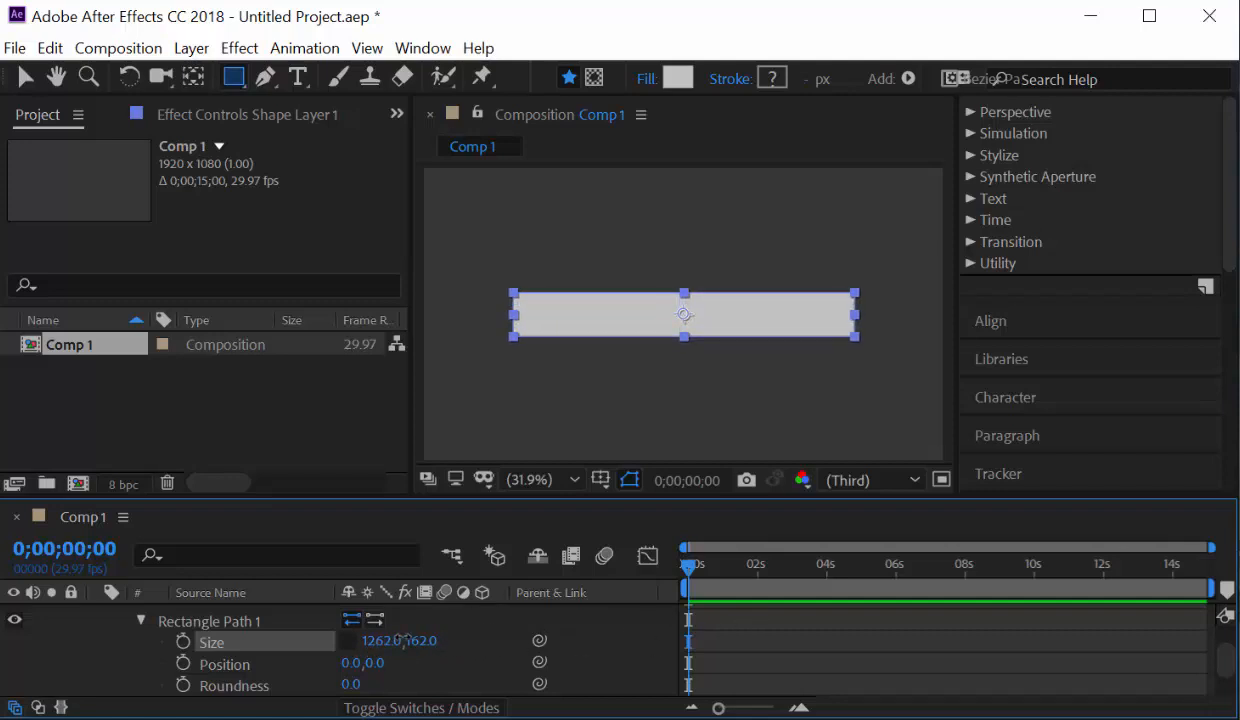
Fold the layer contents, show its Transform properties, and switch to the Selection tool.
click(141, 621)
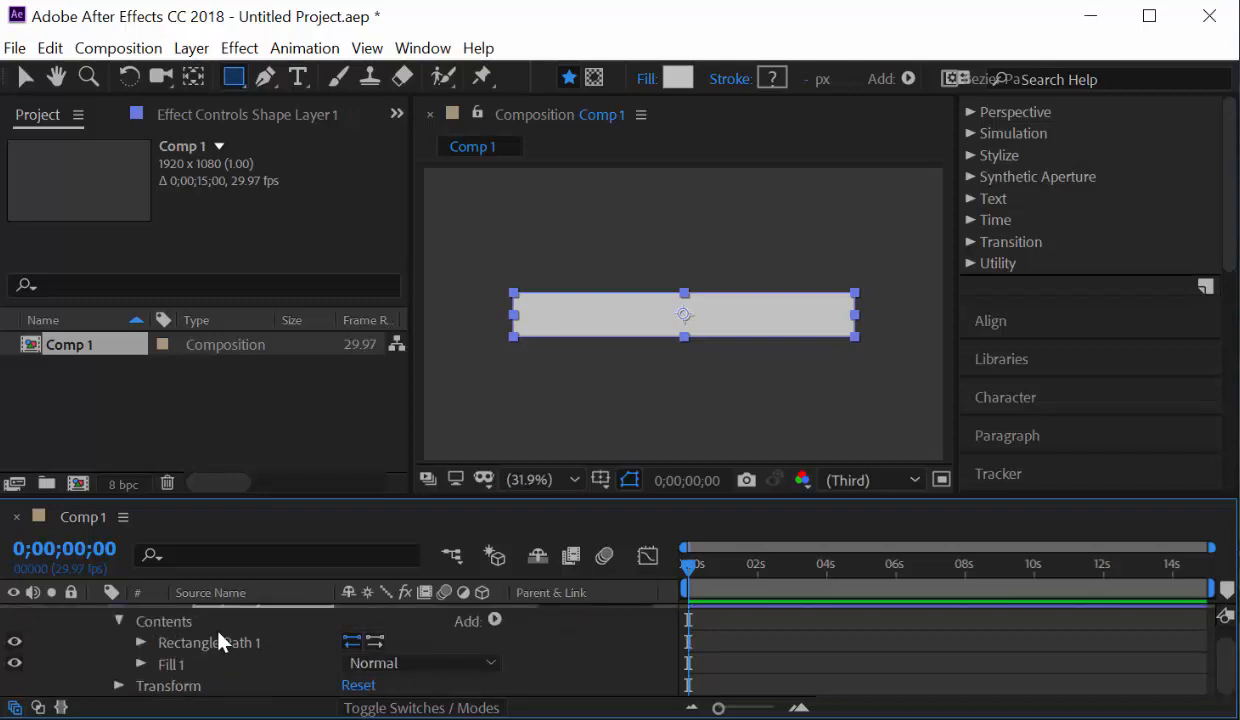
click(119, 685)
click(118, 613)
click(119, 621)
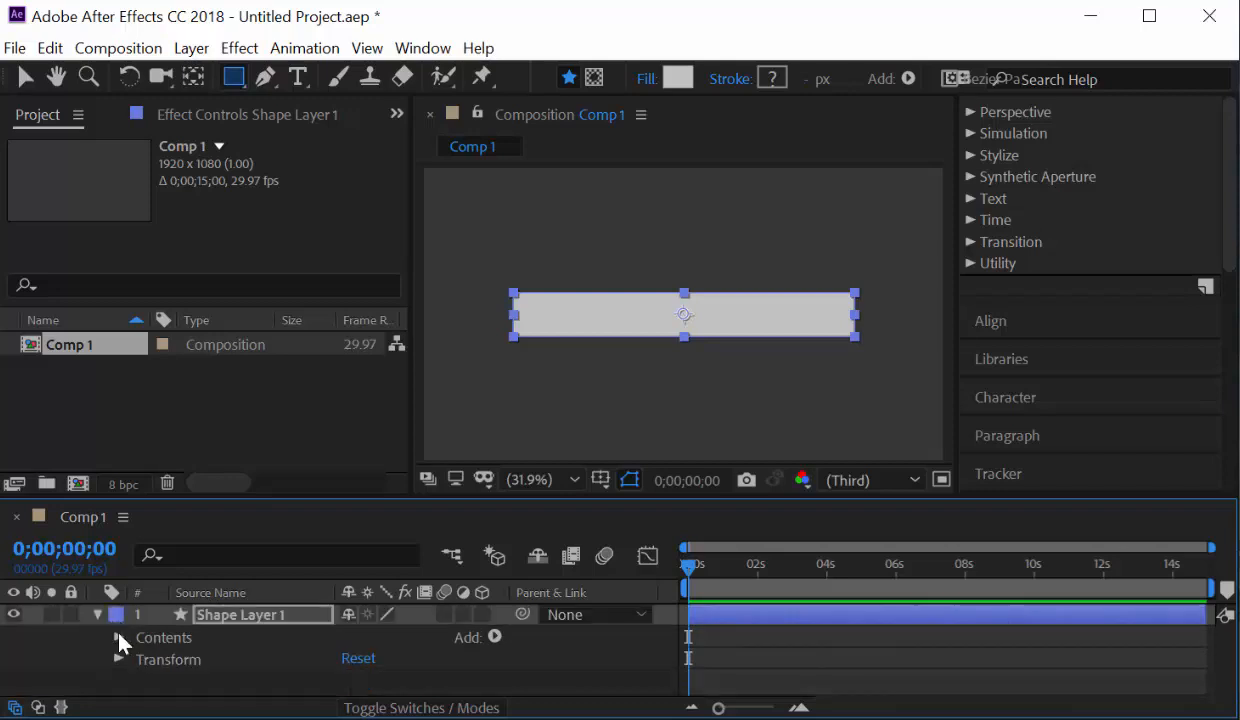
click(114, 659)
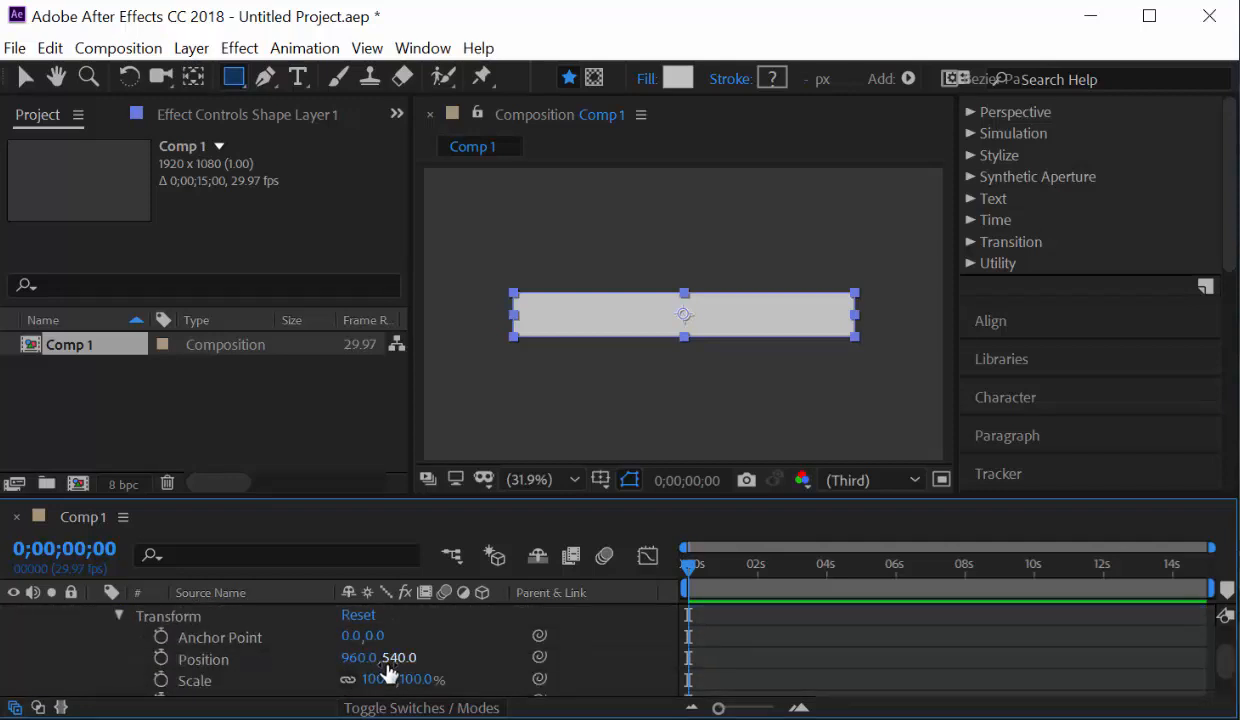
click(26, 79)
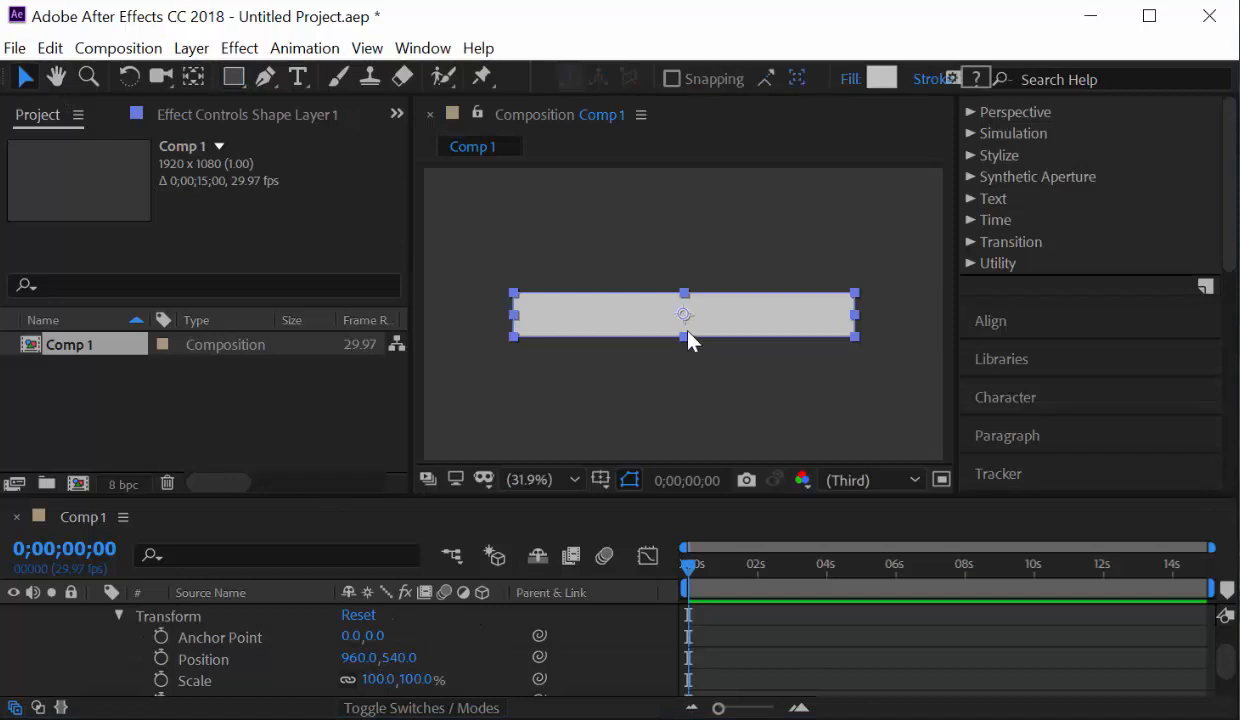
scroll(110, 648, up, 2)
Collapse Shape Layer 1 and set the viewer magnification to Fit up to 100%.
click(96, 616)
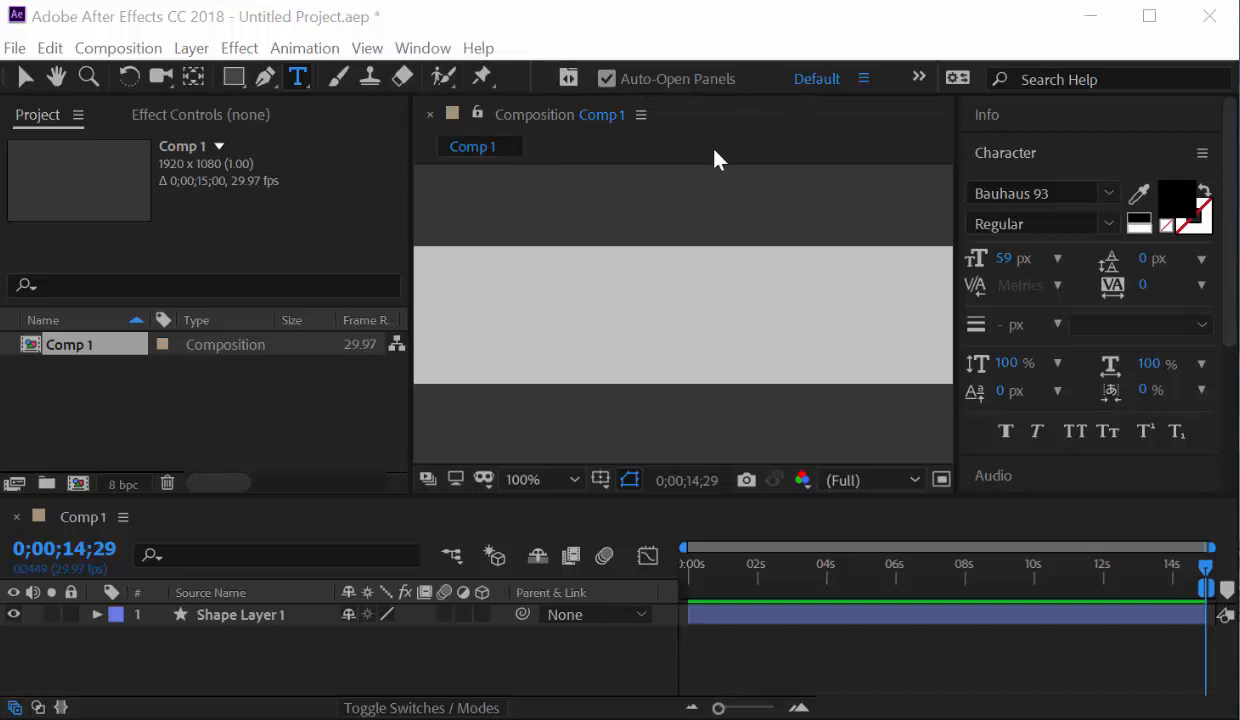
click(575, 481)
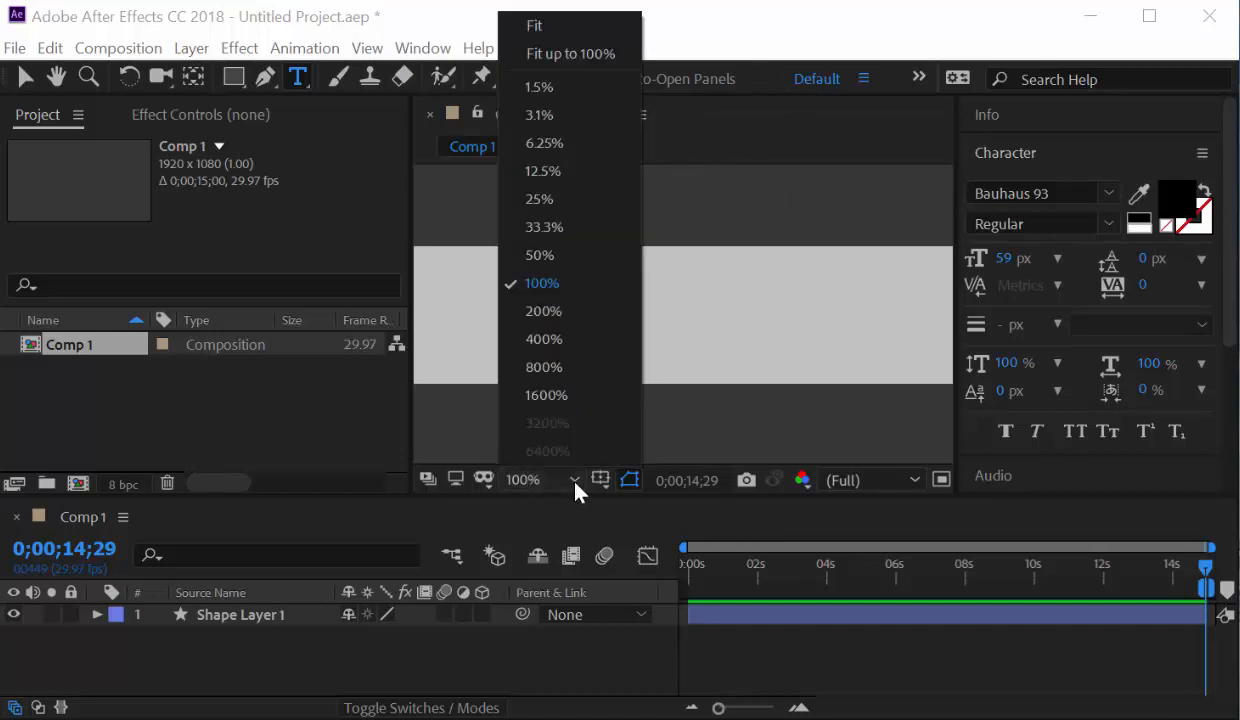
click(547, 53)
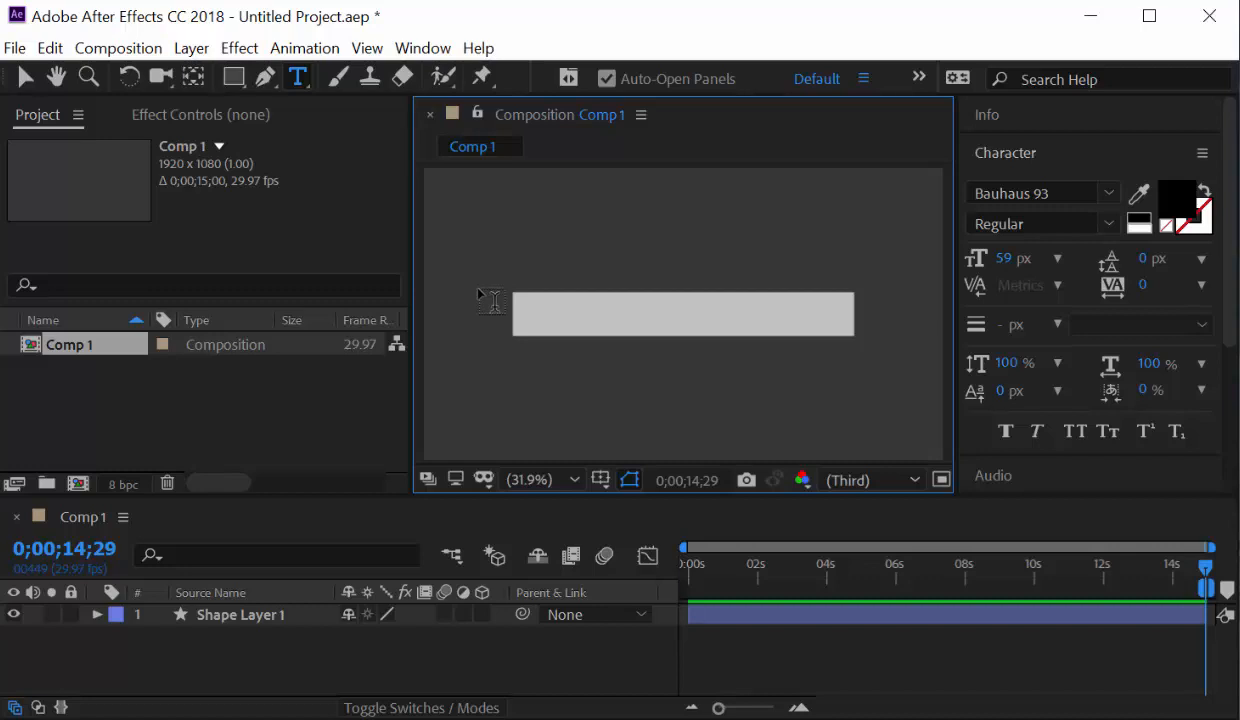
Add a new text layer from the composition's New menu and type 'Robert Plant'.
click(297, 85)
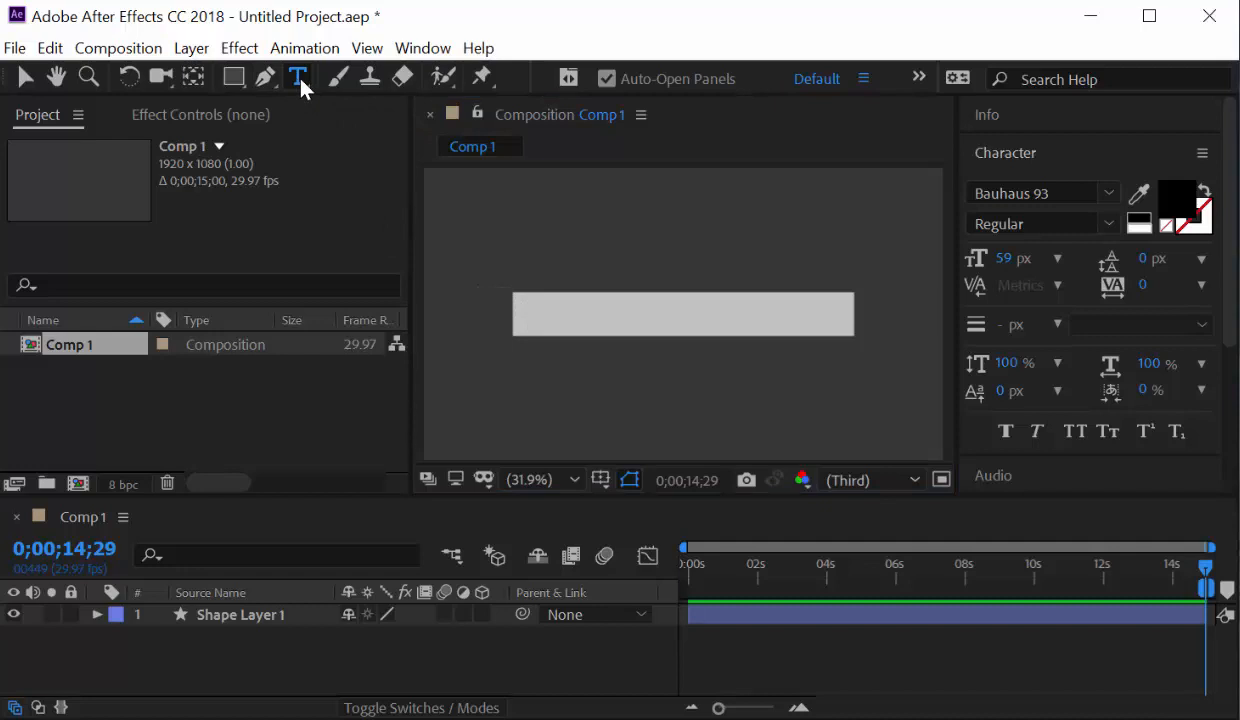
right_click(284, 630)
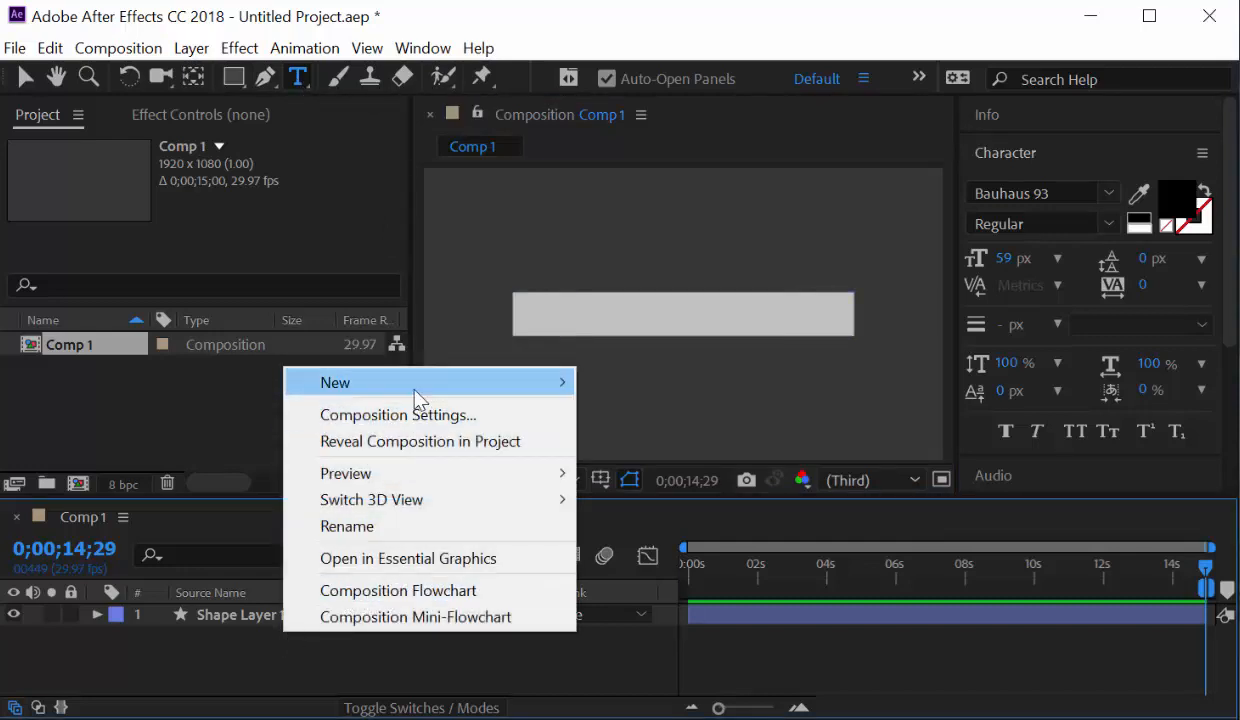
mouse_move(418, 398)
click(658, 410)
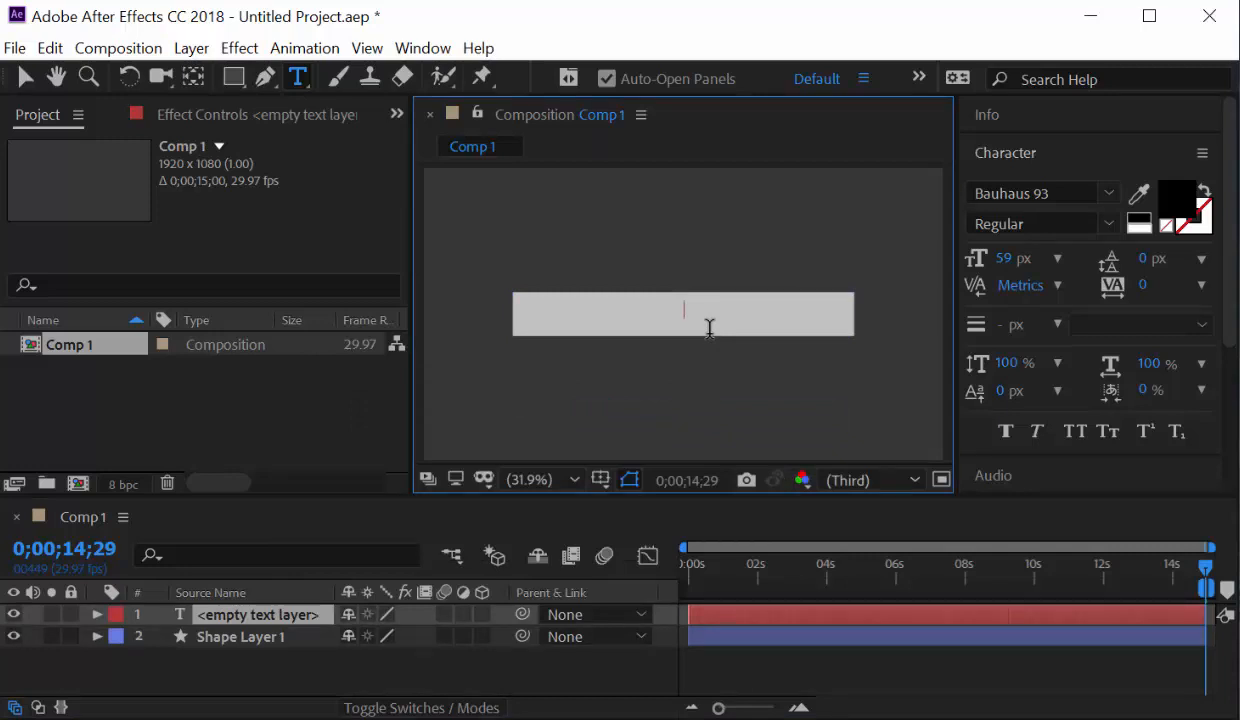
text(Robert Pl)
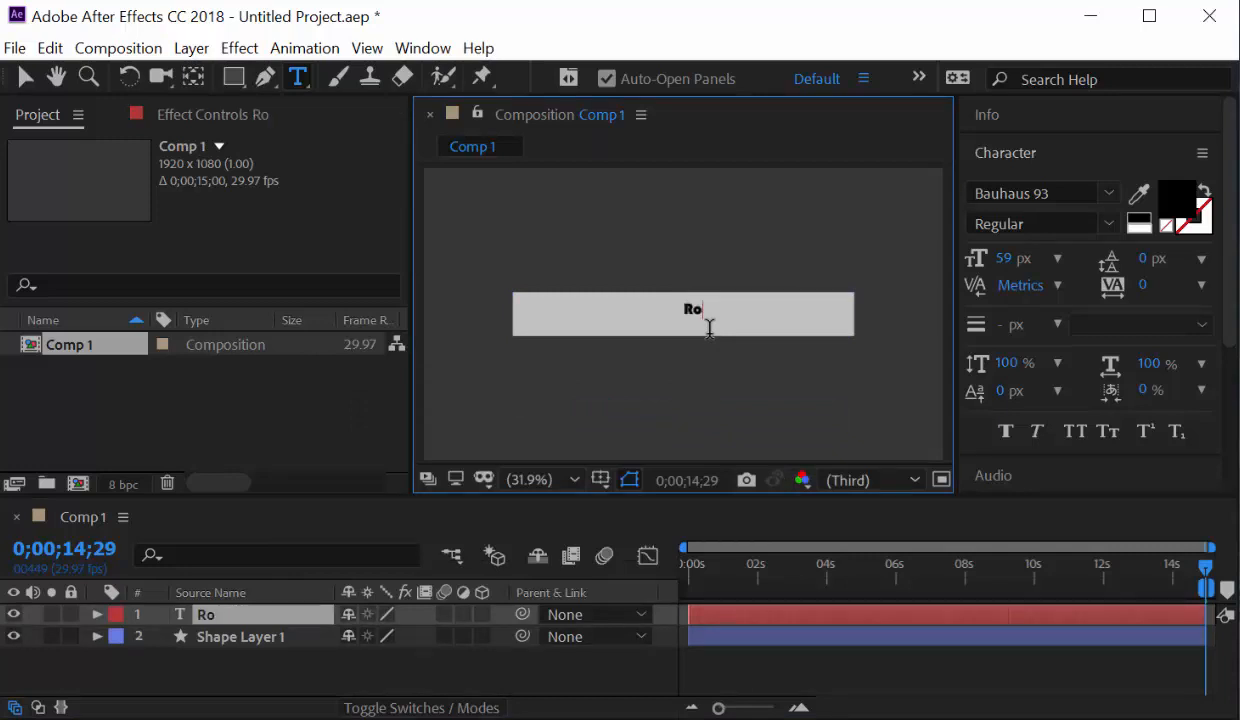
text(ant)
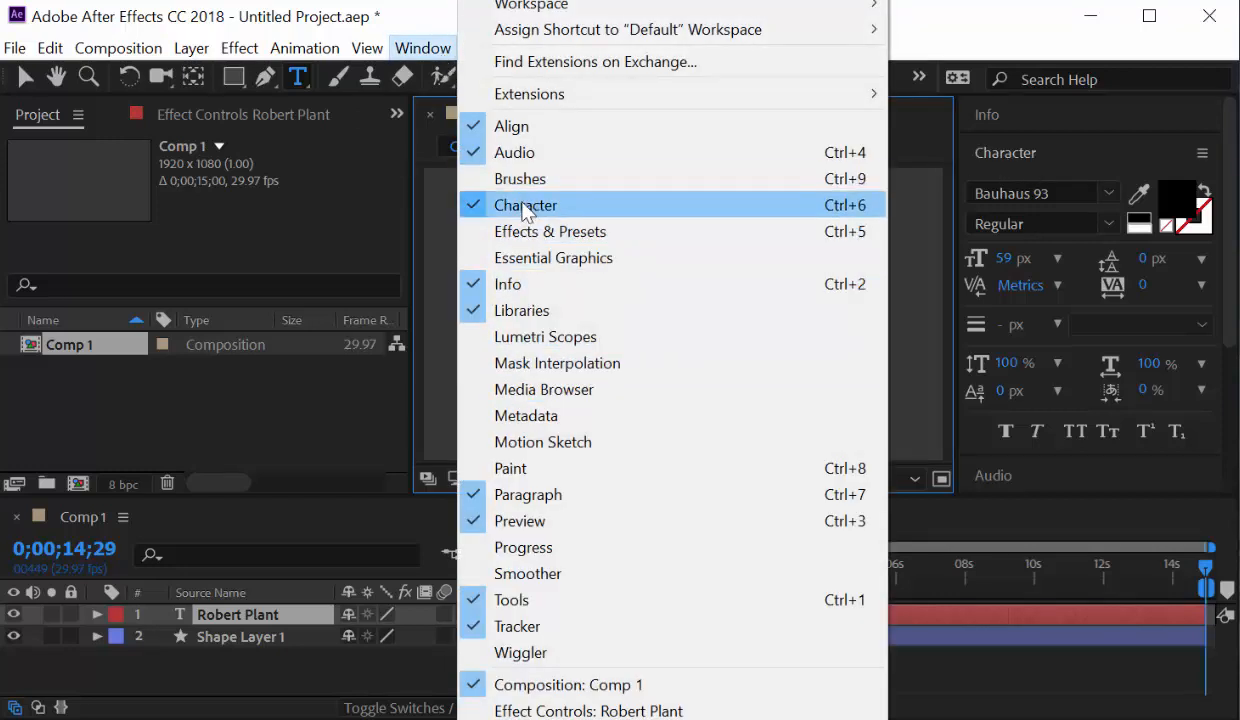
Select all the 'Robert Plant' text and change its font to Arial.
click(943, 64)
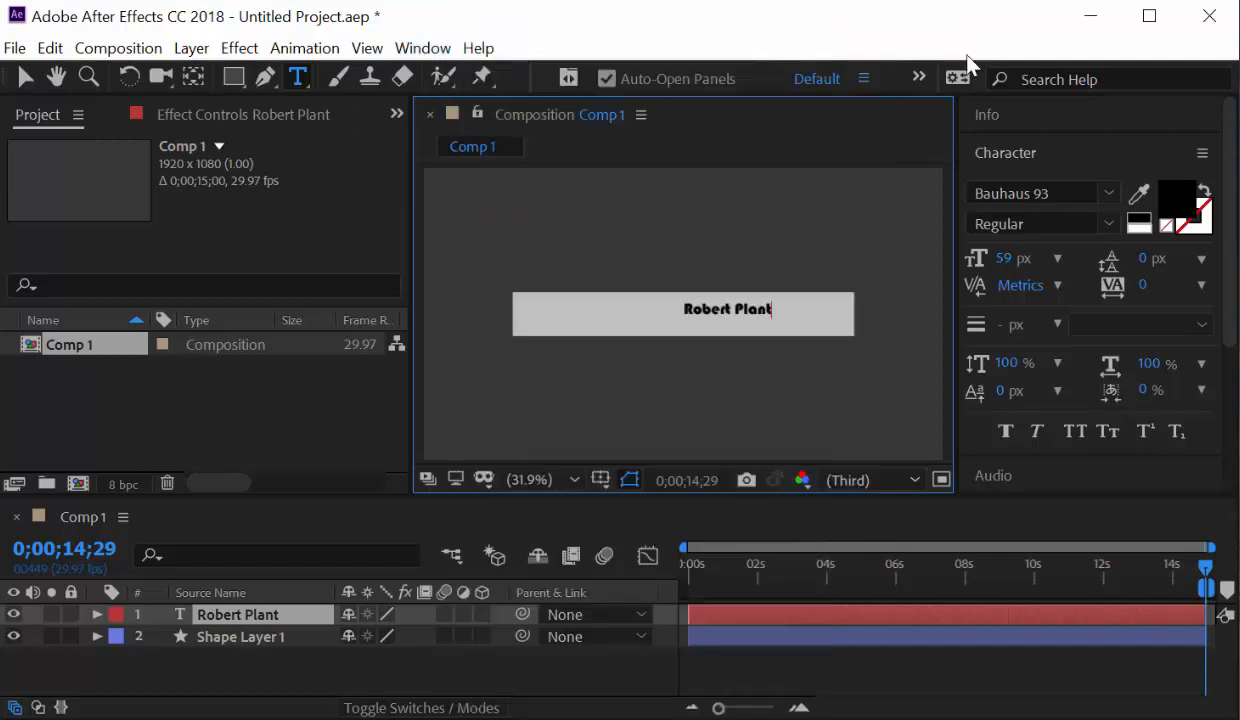
click(995, 152)
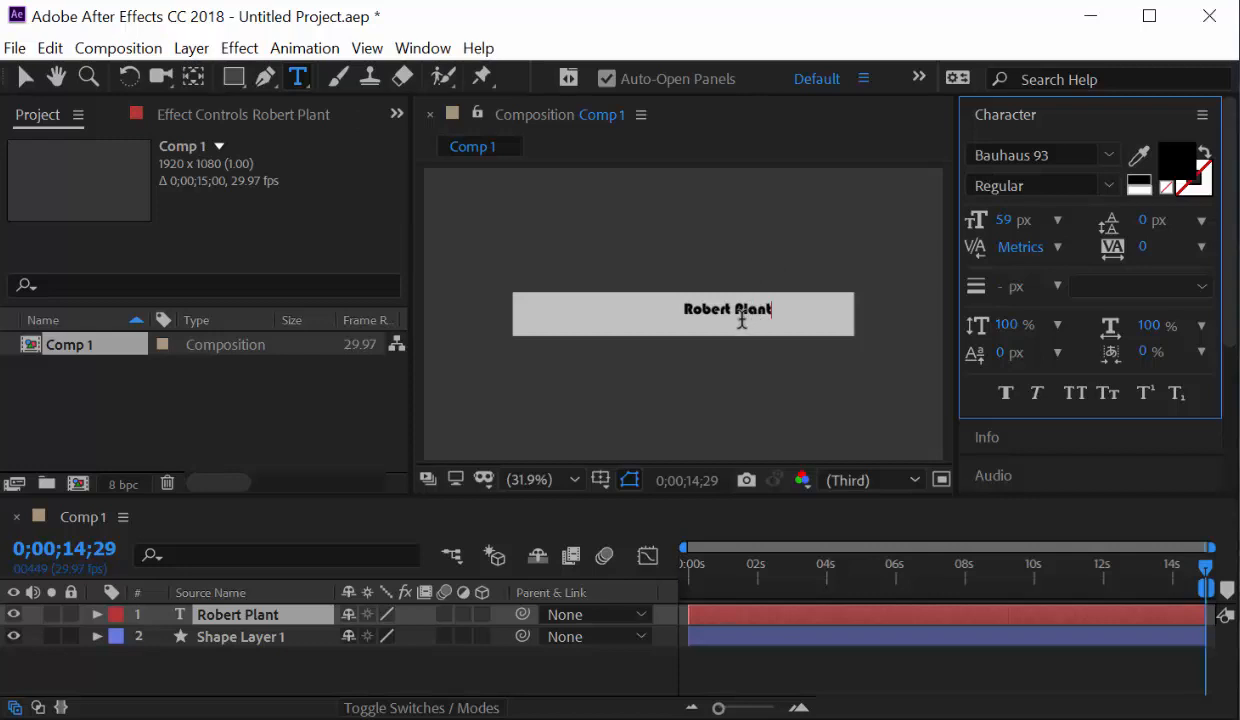
triple_click(742, 320)
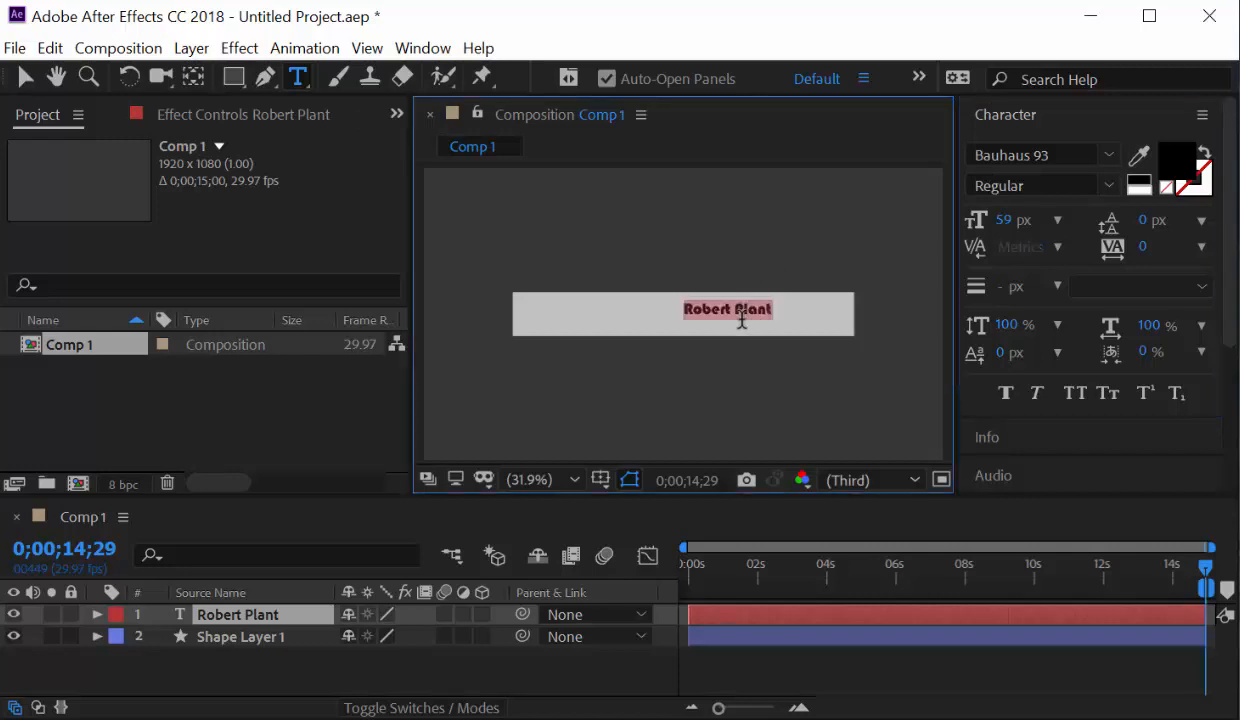
click(1109, 158)
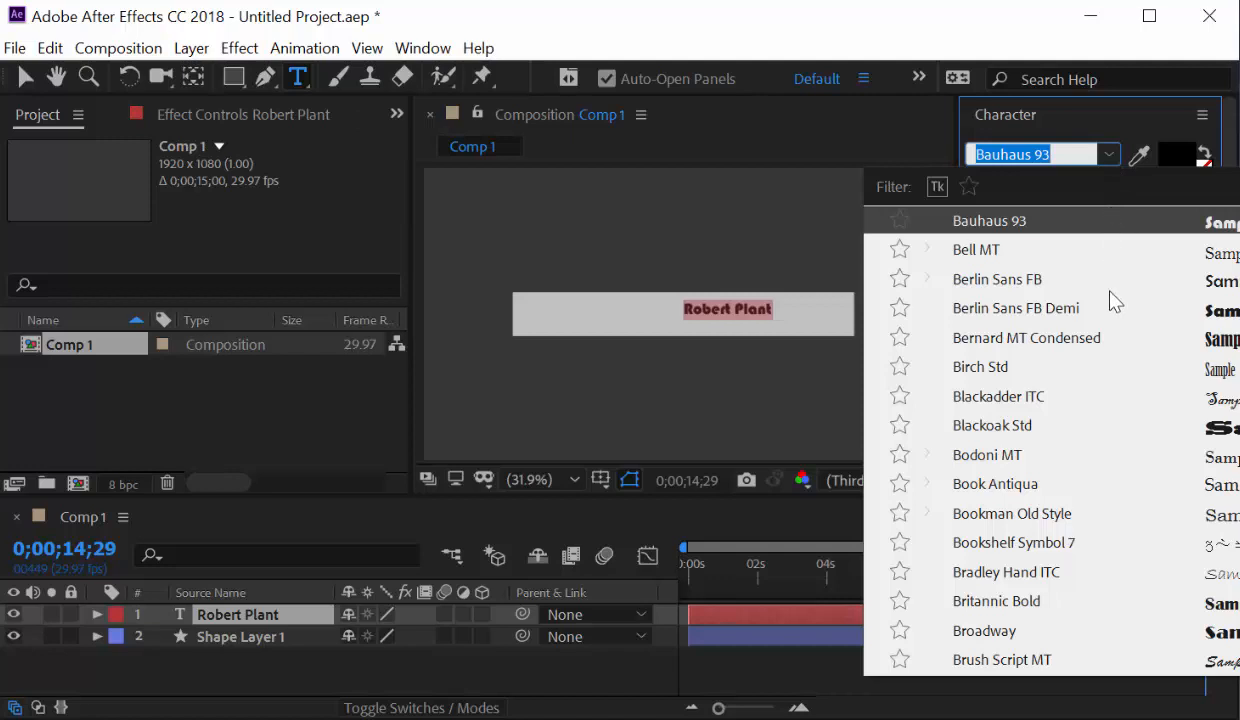
scroll(1108, 300, up, 4)
scroll(1115, 348, up, 2)
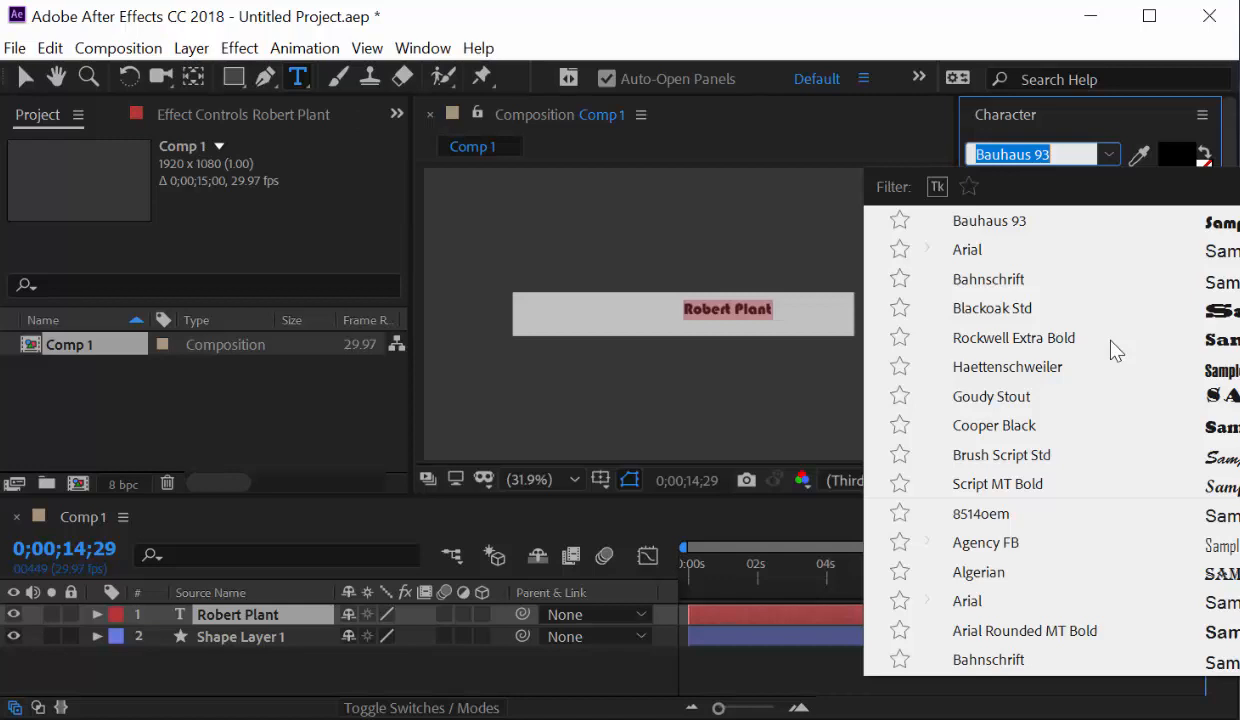
scroll(1114, 347, down, 1)
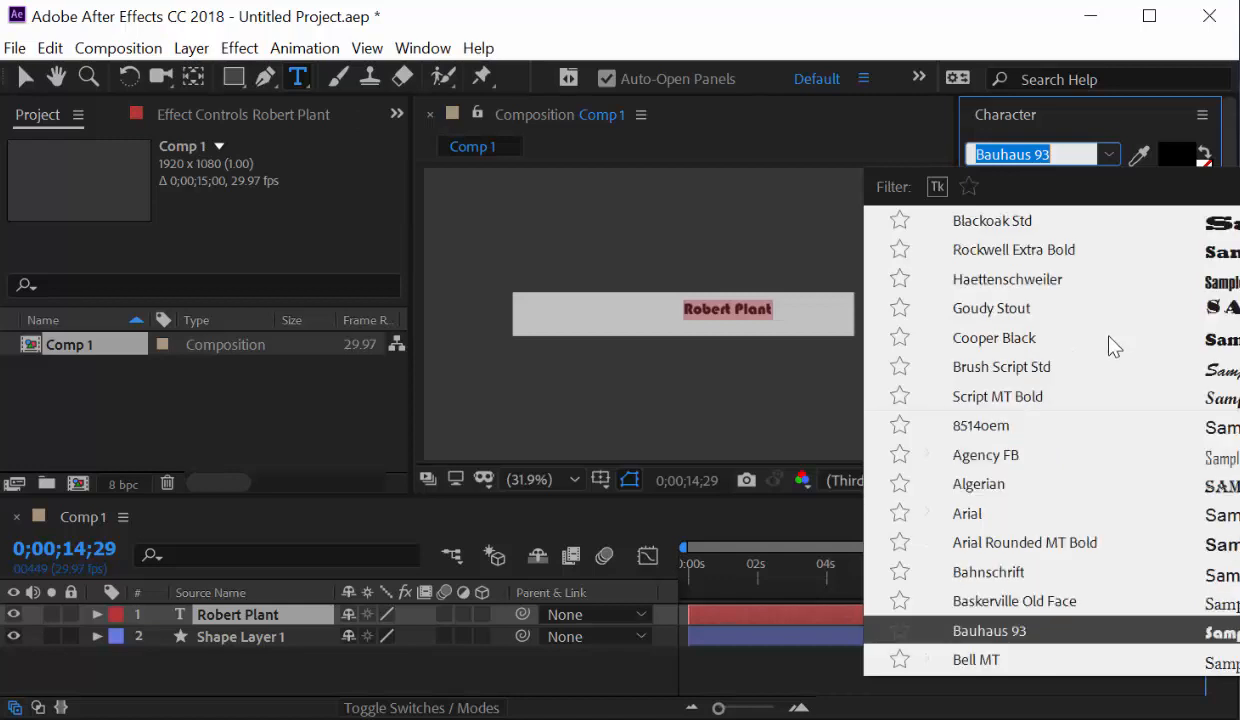
scroll(1071, 385, up, 1)
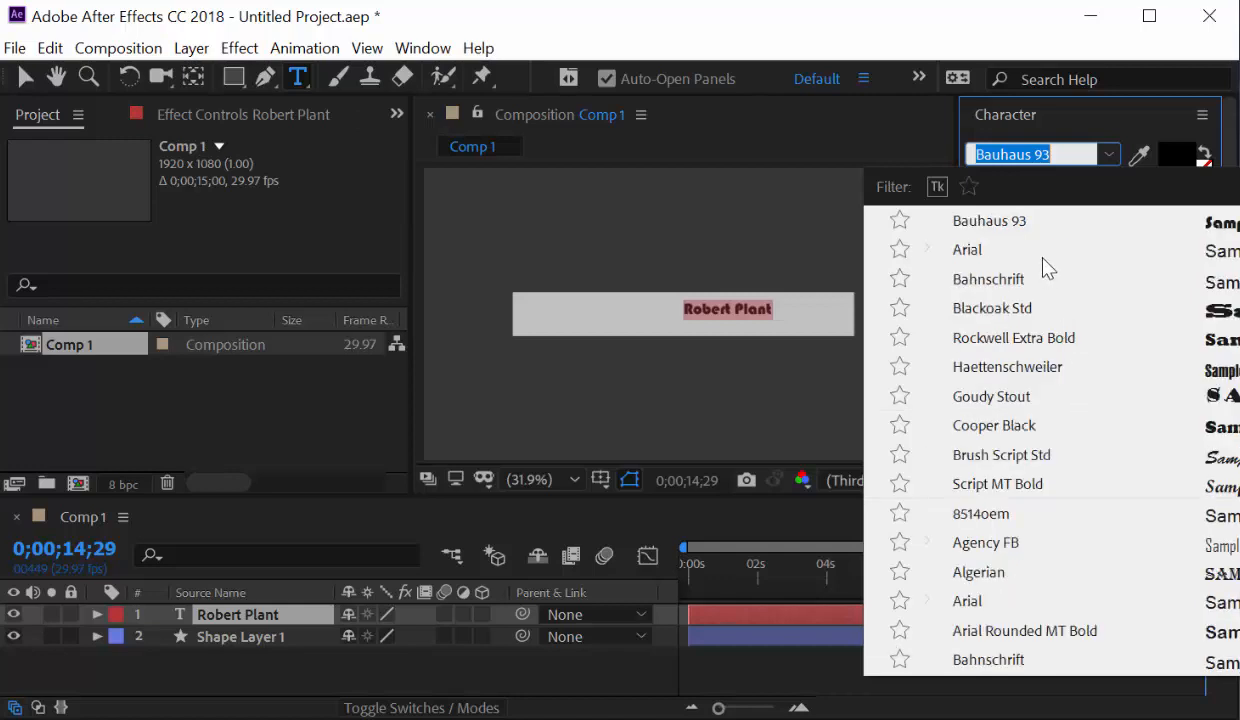
click(1009, 249)
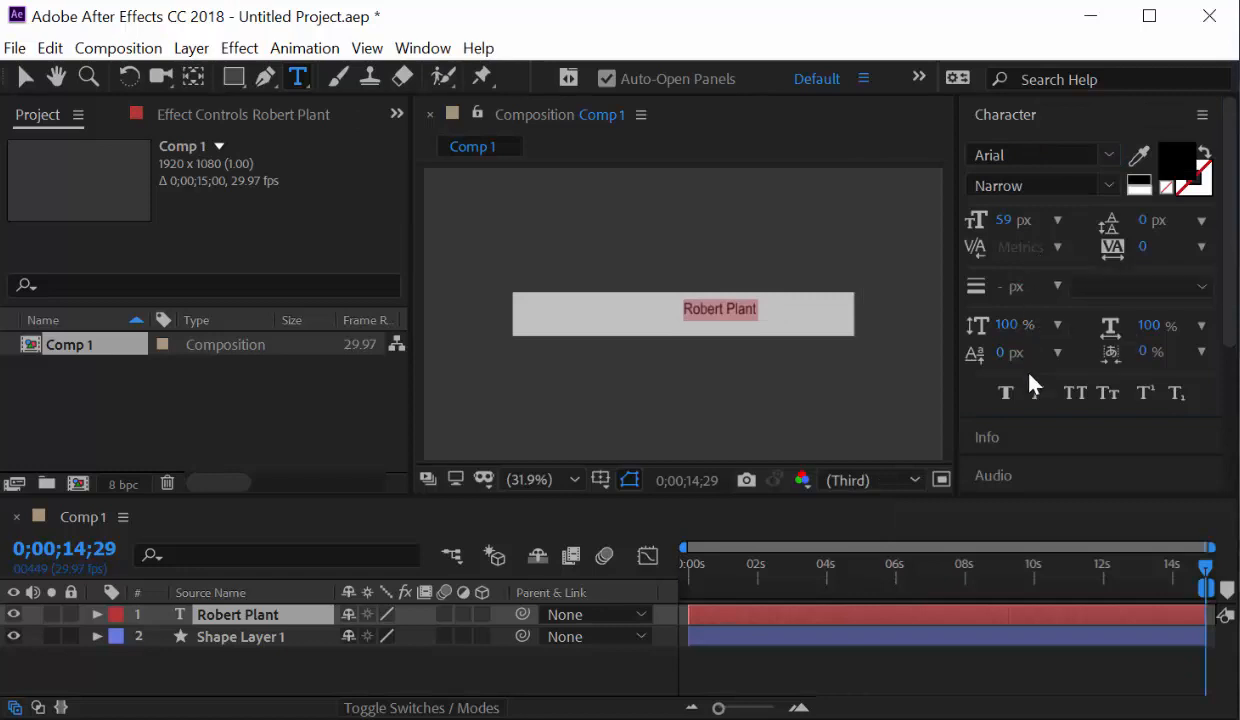
Make the name Bold with Faux Bold on and set its size to 72 px.
click(1003, 395)
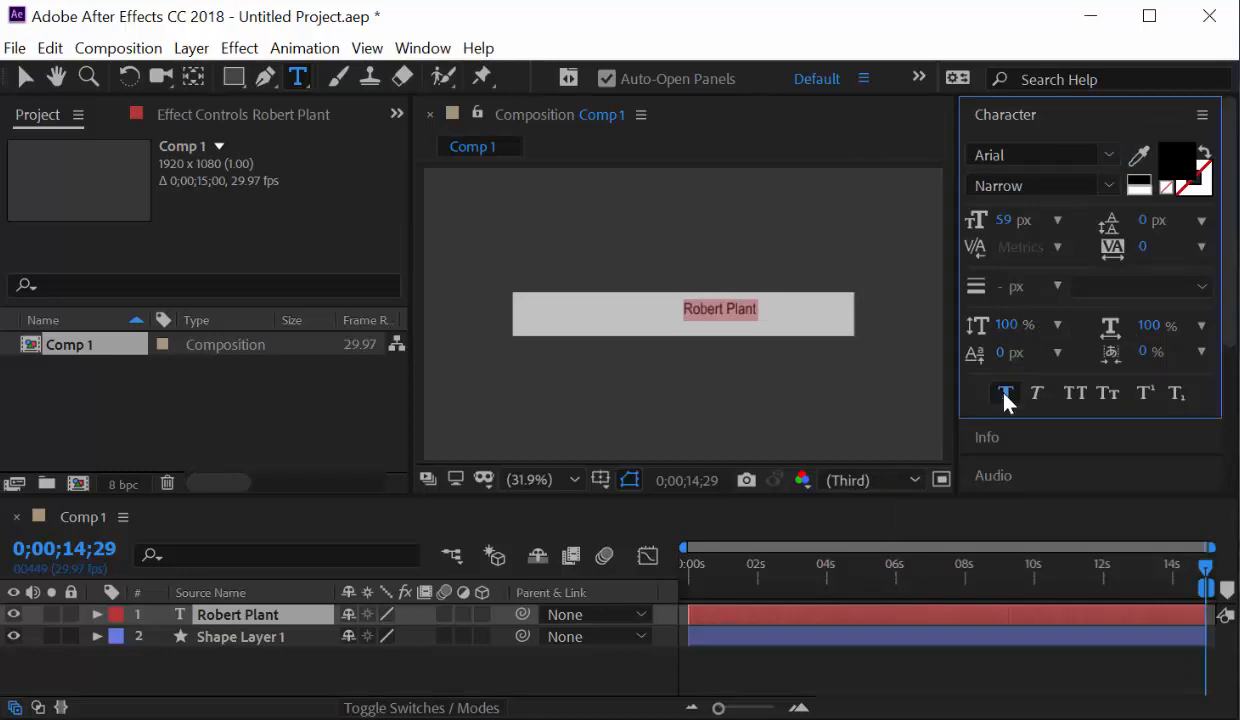
click(1108, 188)
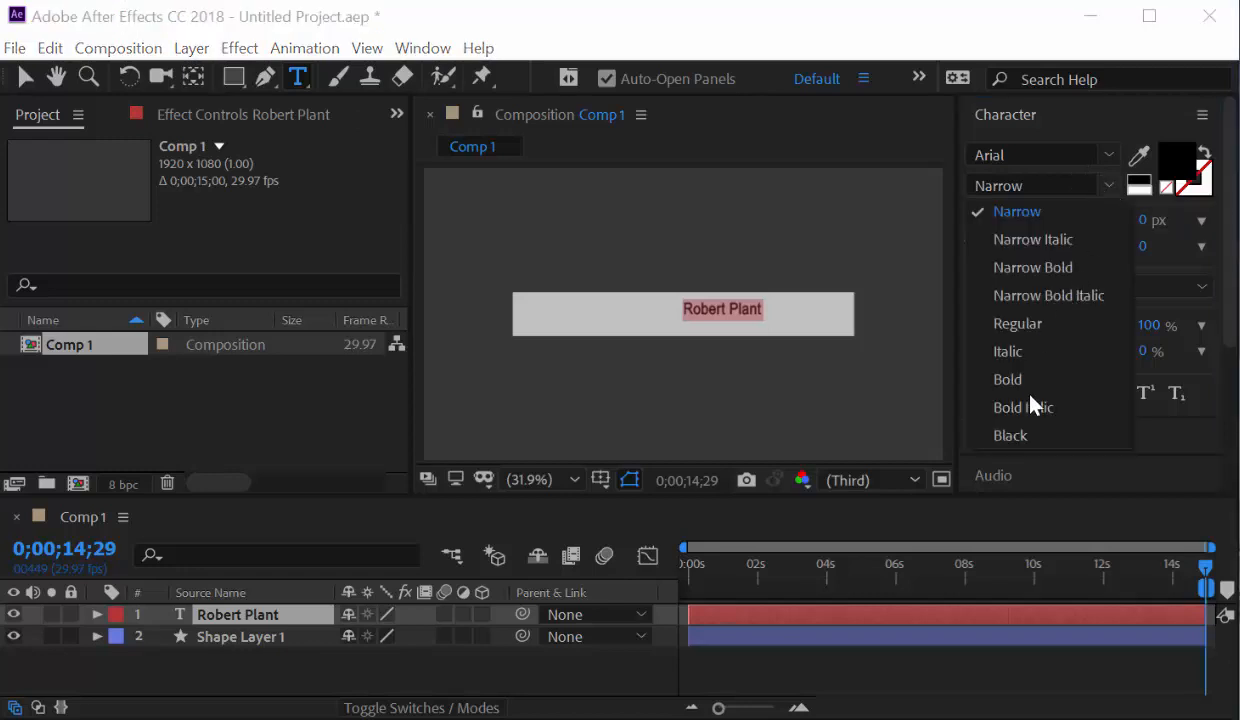
click(1027, 436)
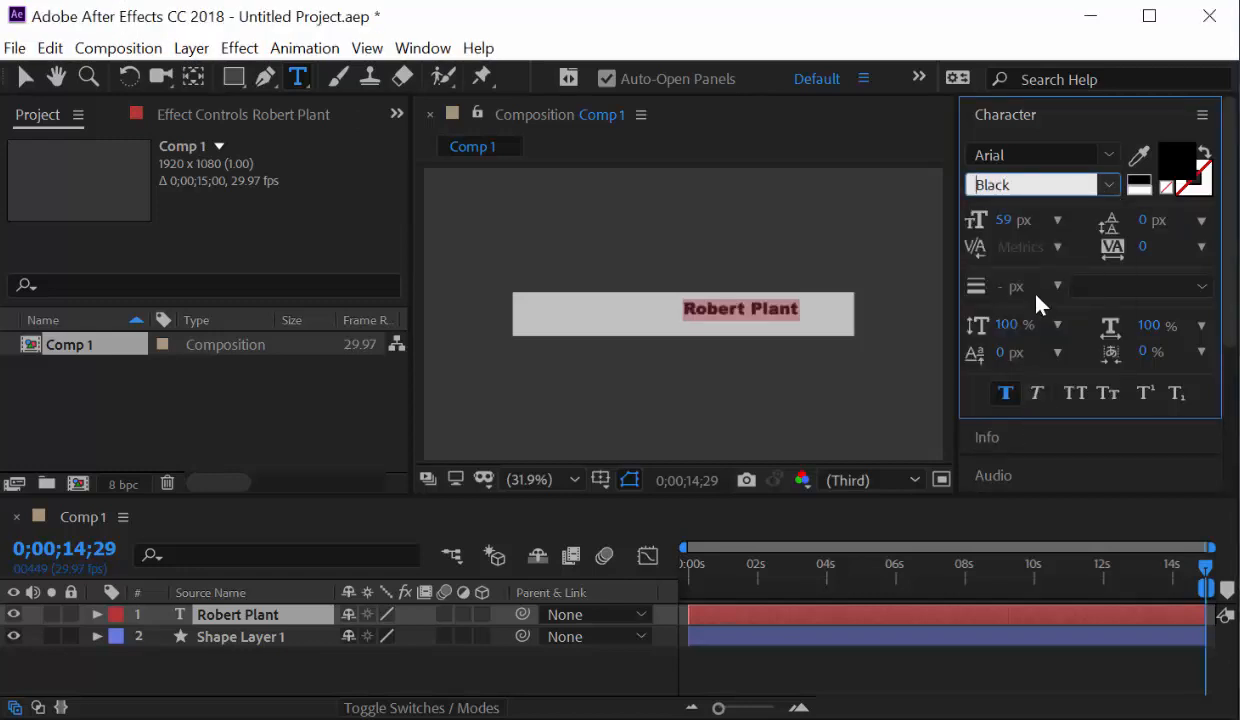
click(1110, 186)
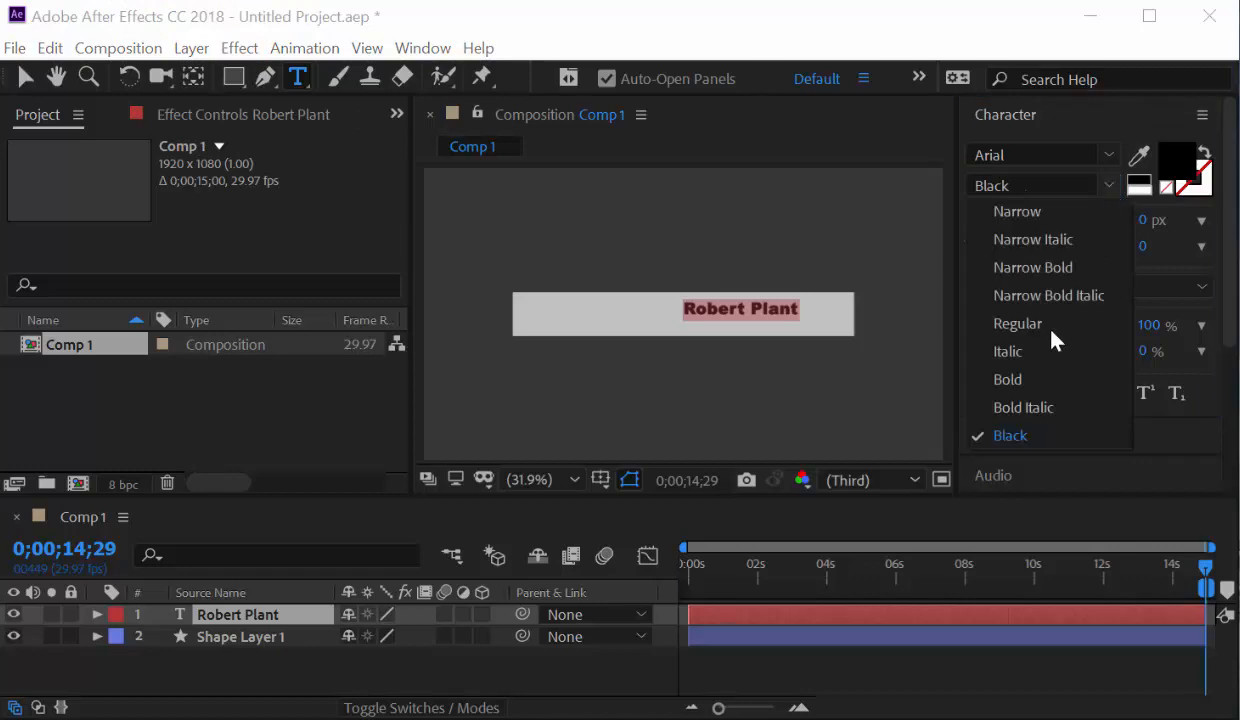
click(1036, 385)
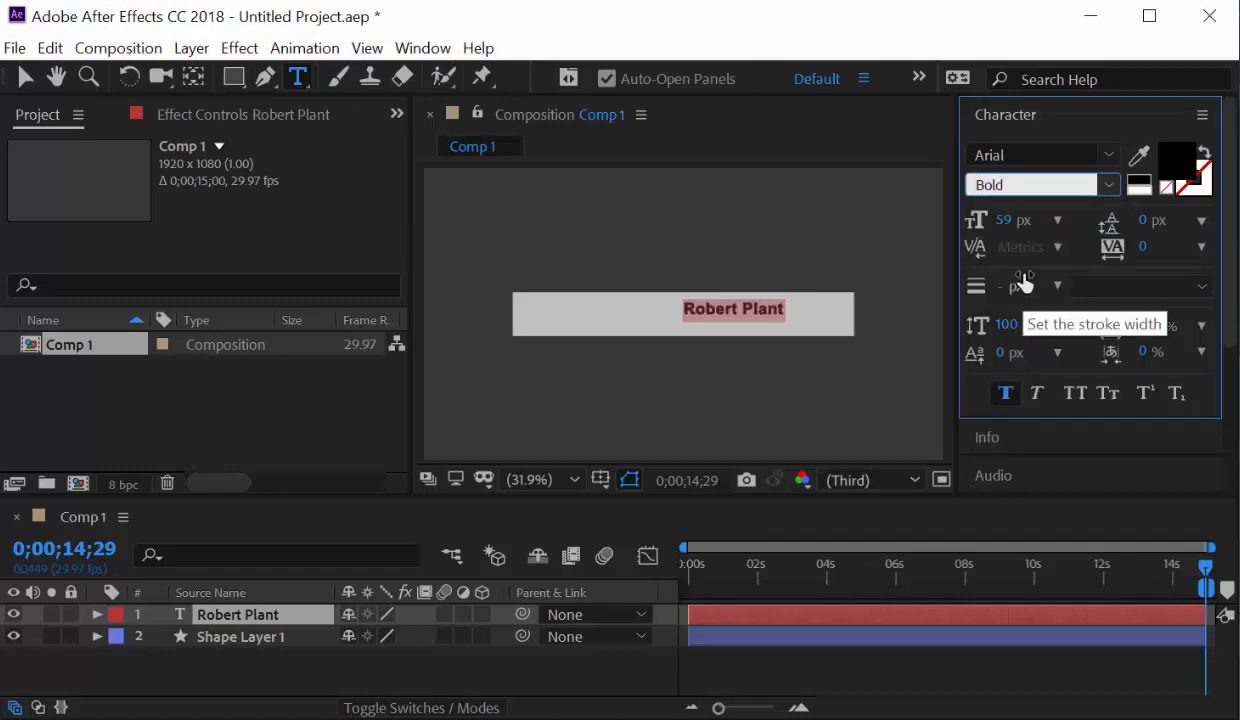
drag(1005, 221, 1021, 222)
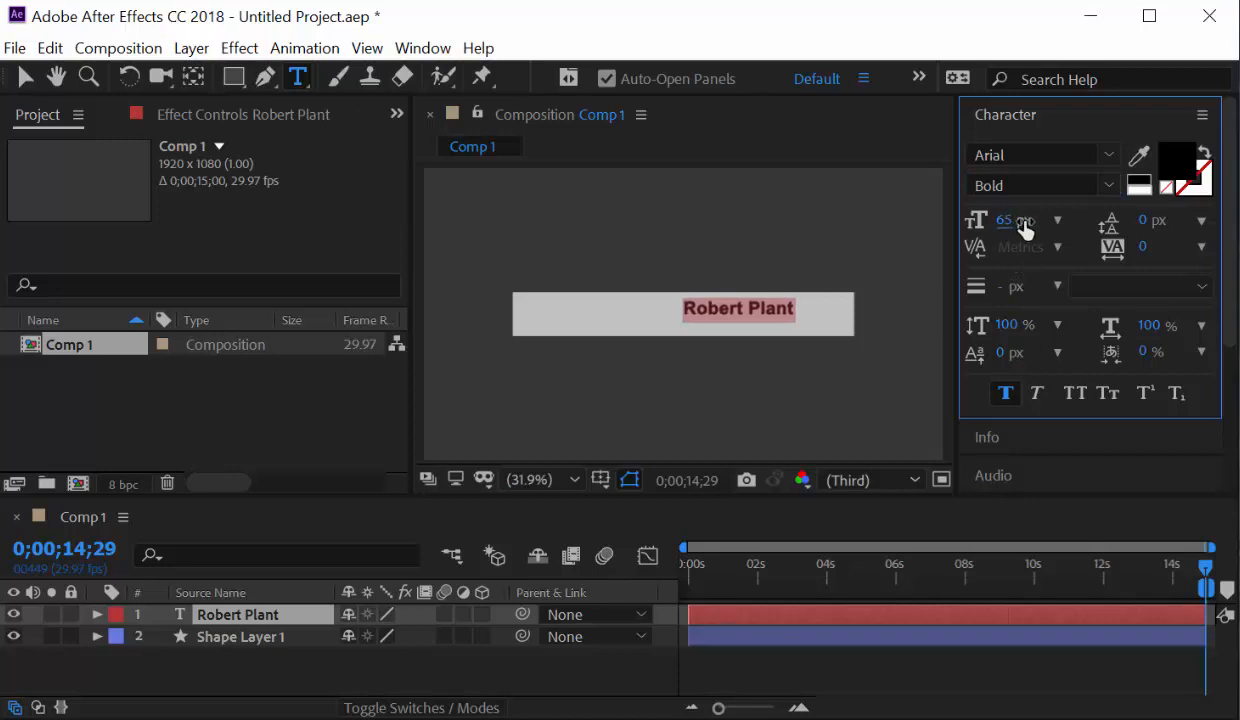
click(1010, 222)
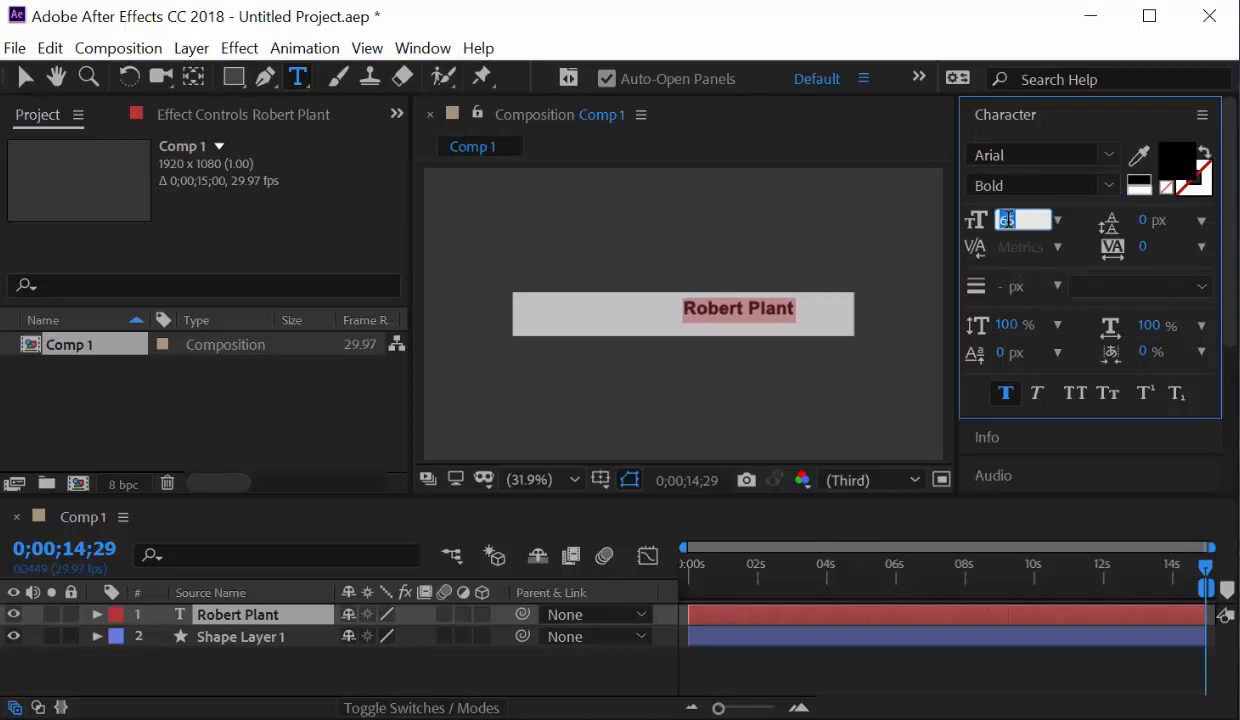
text(72)
key(Return)
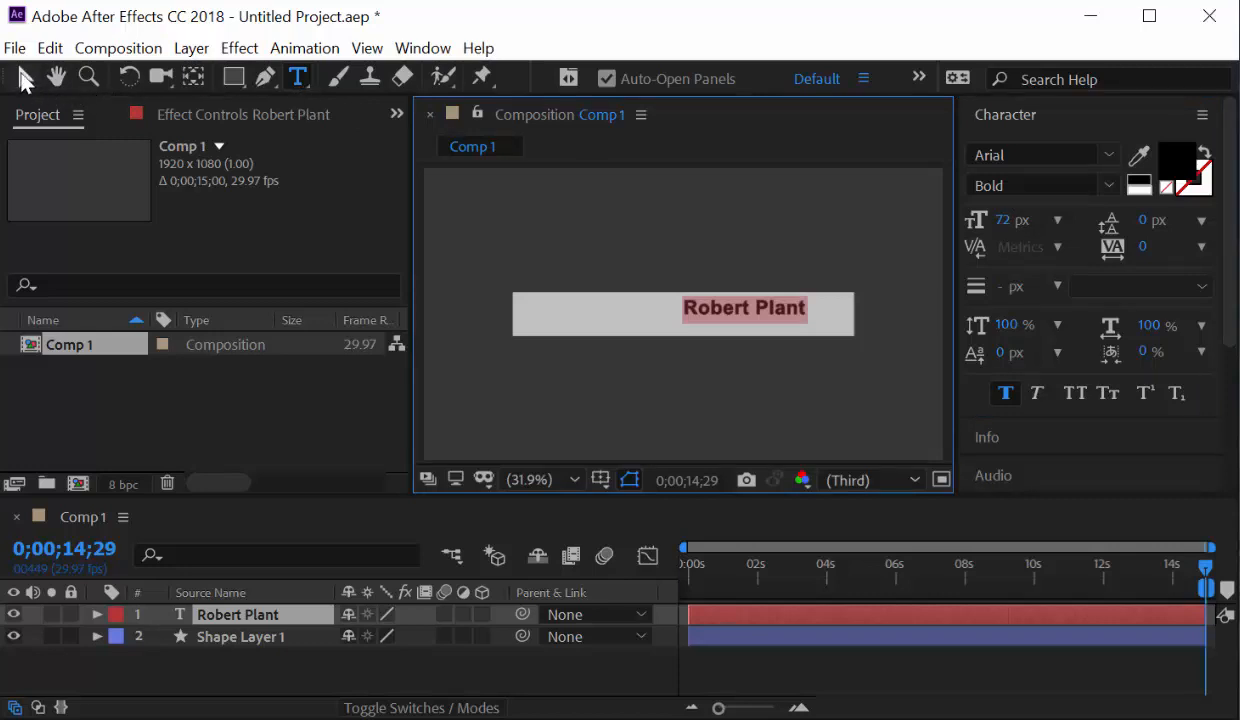
Drag the Robert Plant text to the bar's left end, then reselect Shape Layer 1.
click(25, 76)
drag(731, 313, 575, 312)
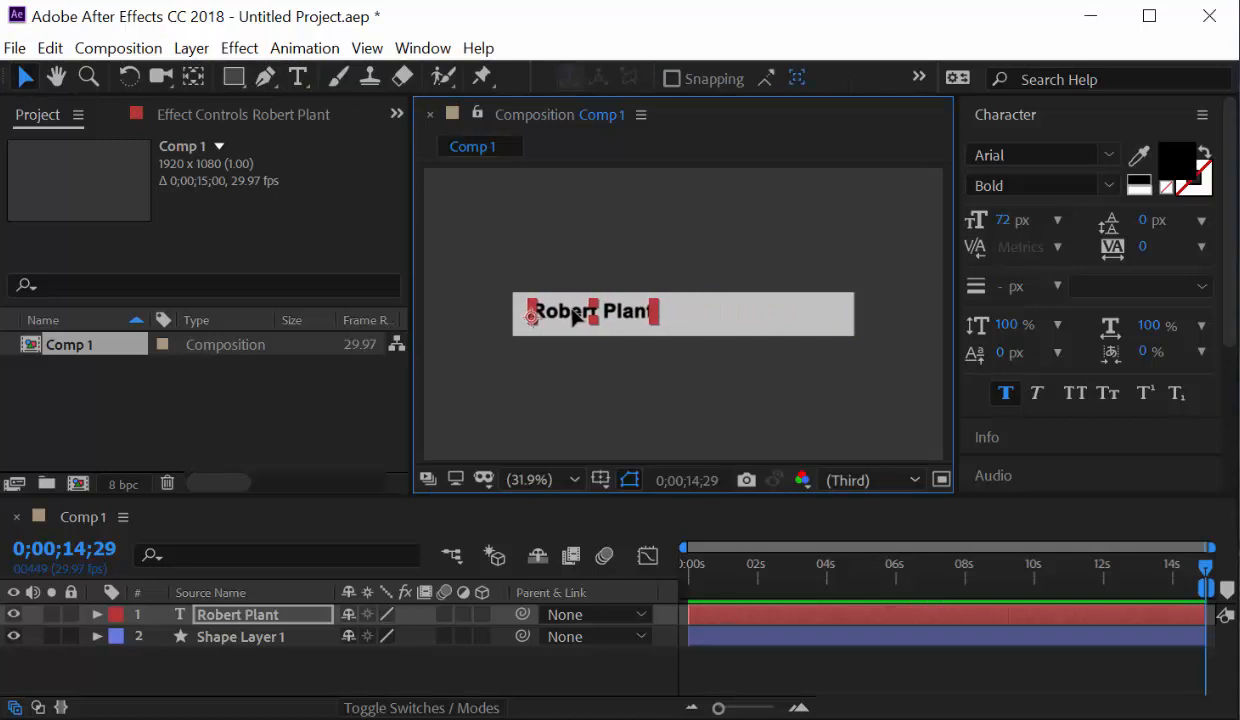
click(600, 297)
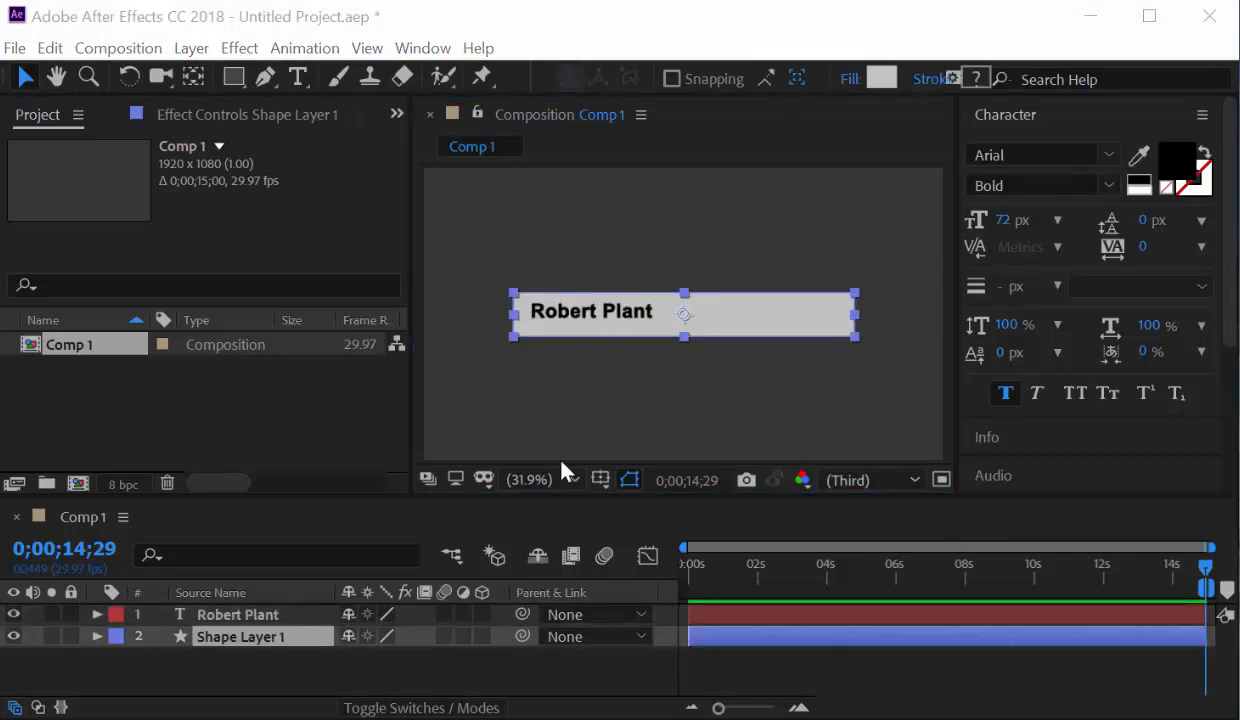
click(243, 615)
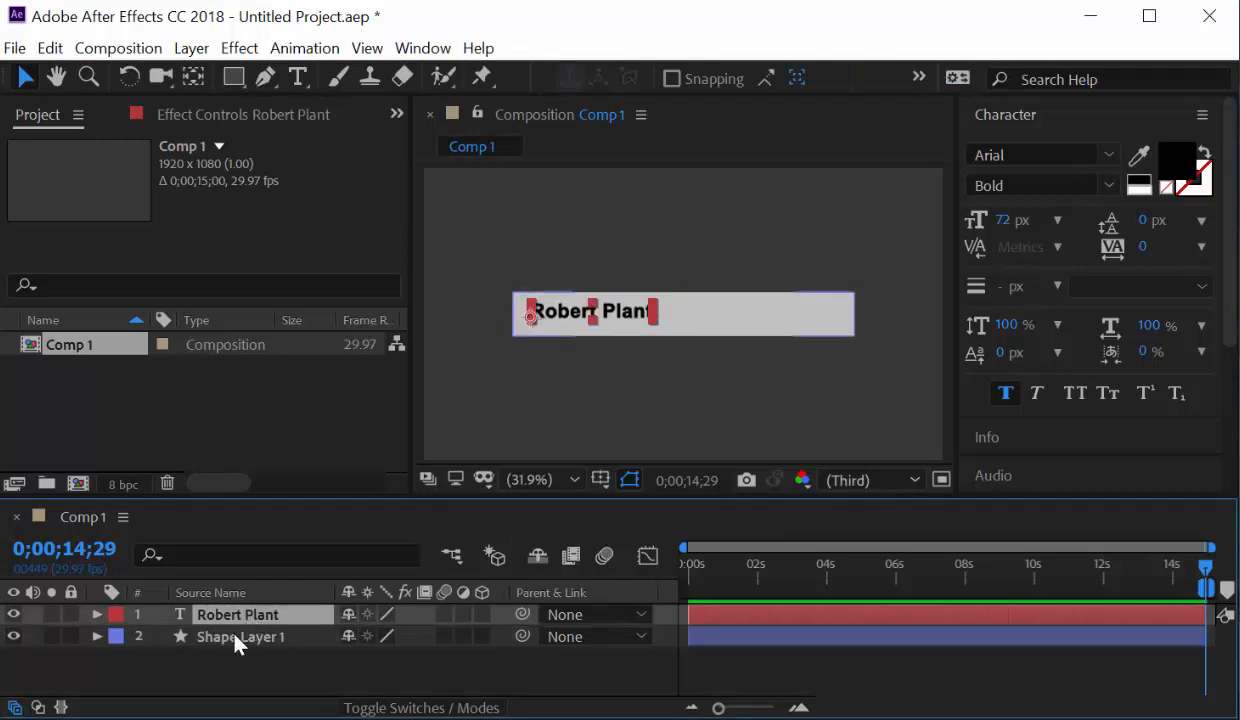
click(236, 637)
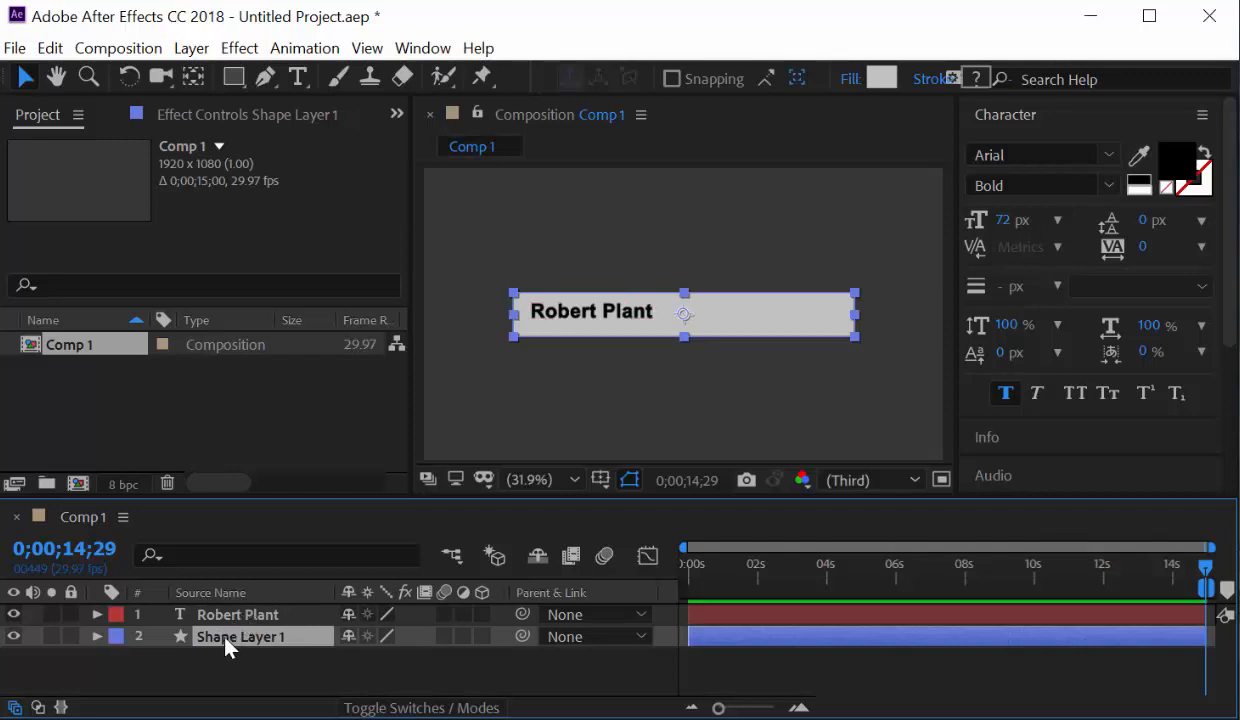
Parent the name text layer to Shape Layer 1 and show the bar's Transform properties.
click(641, 618)
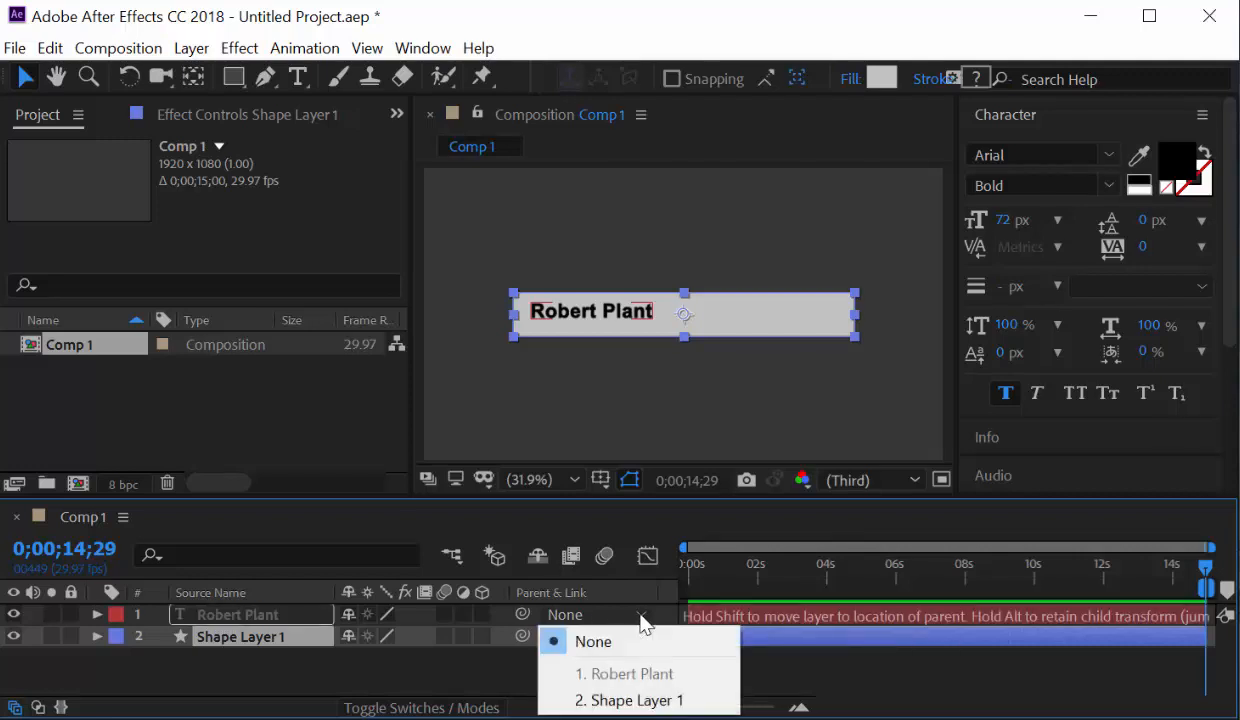
click(632, 700)
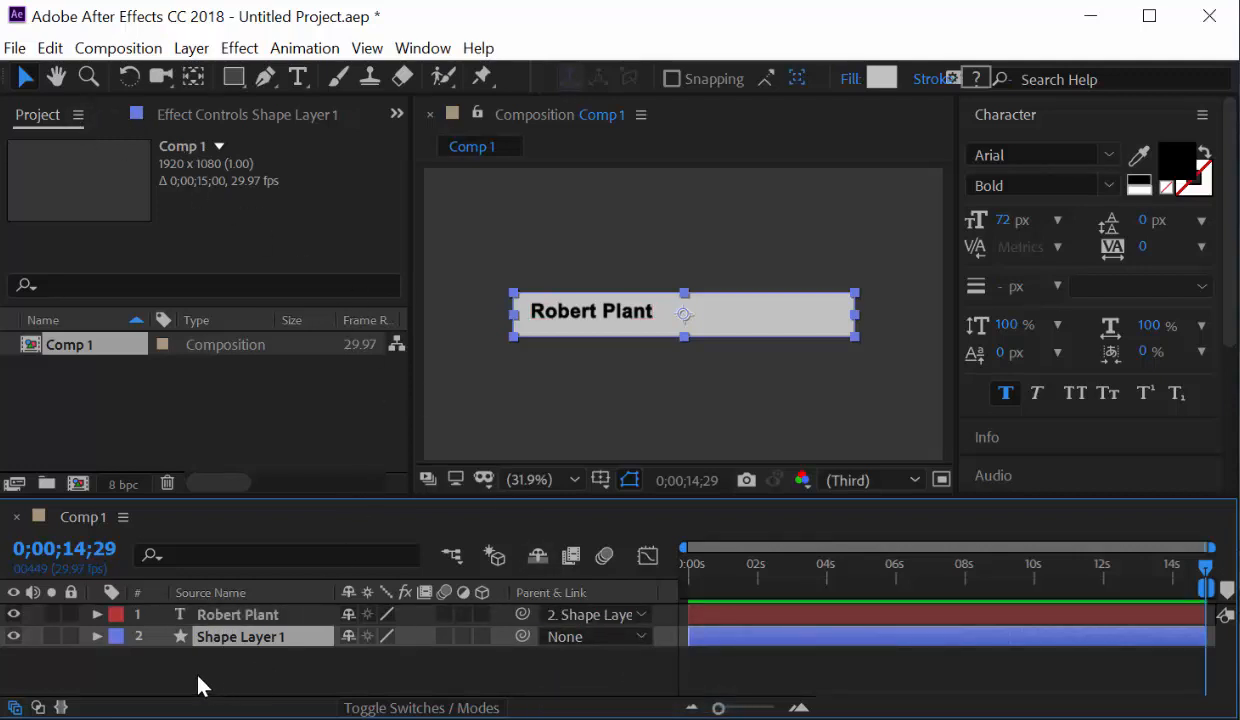
click(97, 636)
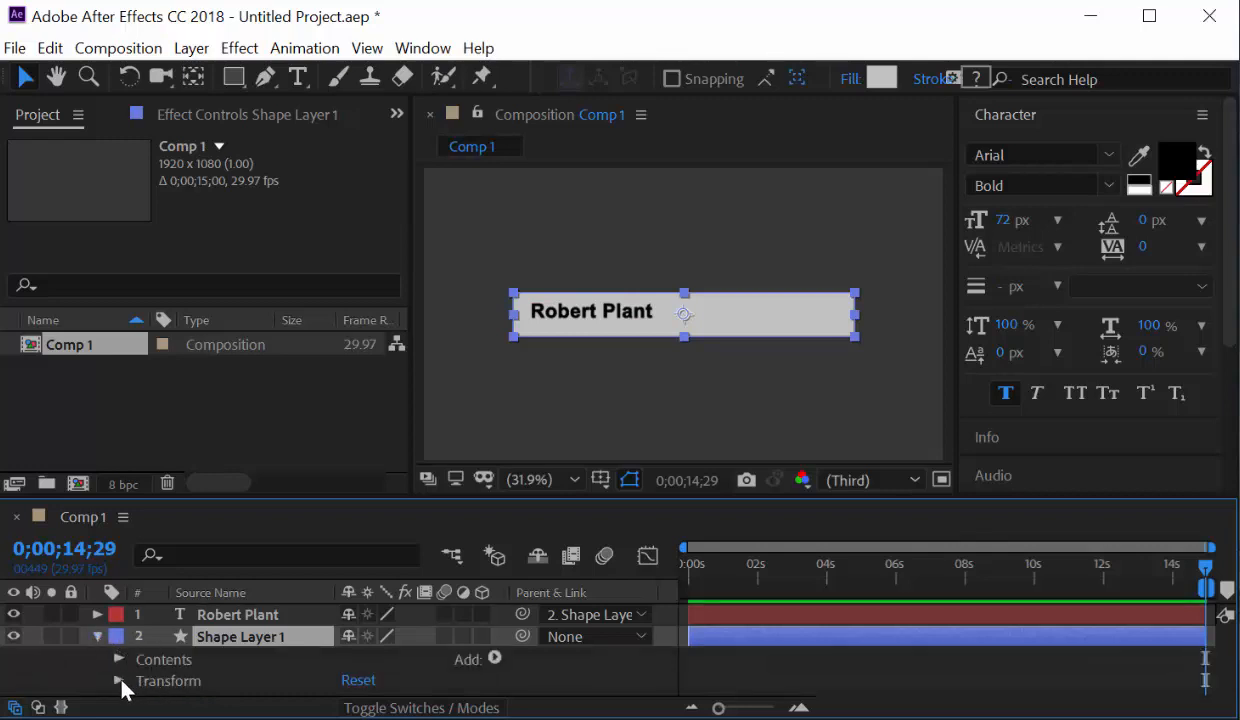
click(118, 681)
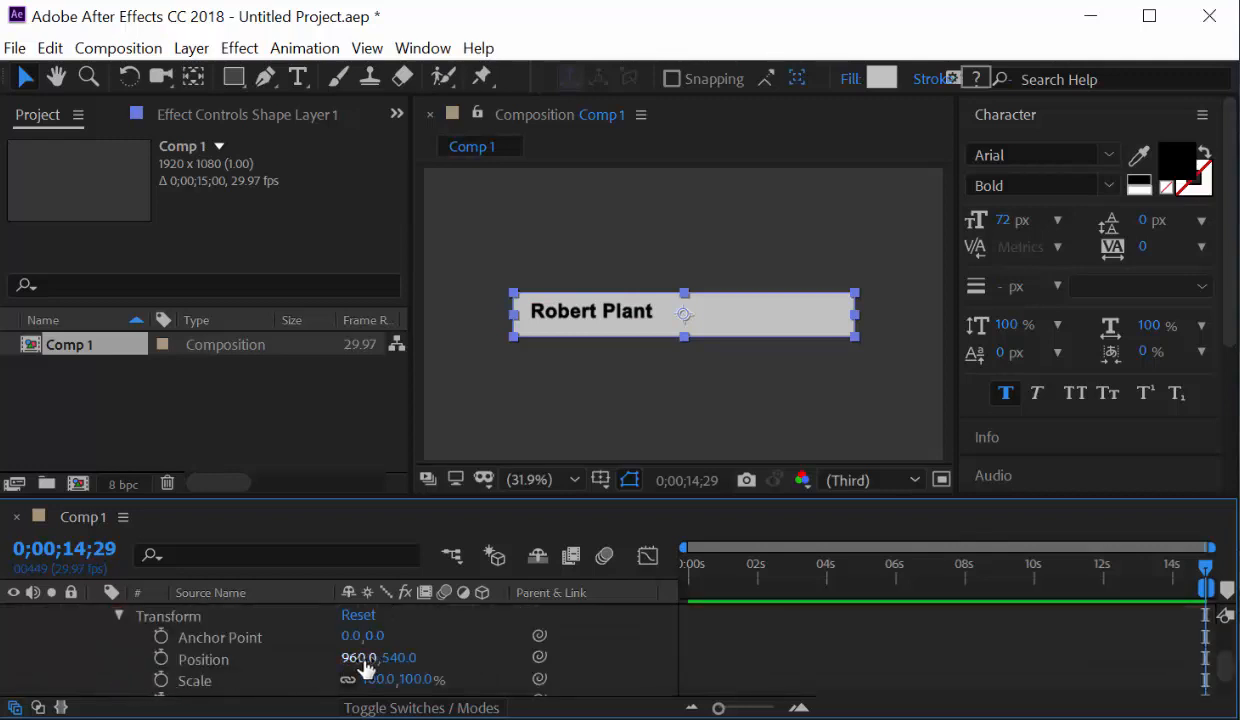
Test the parenting by shifting the bar's Position, undo it, and collapse the layer.
drag(358, 658, 435, 674)
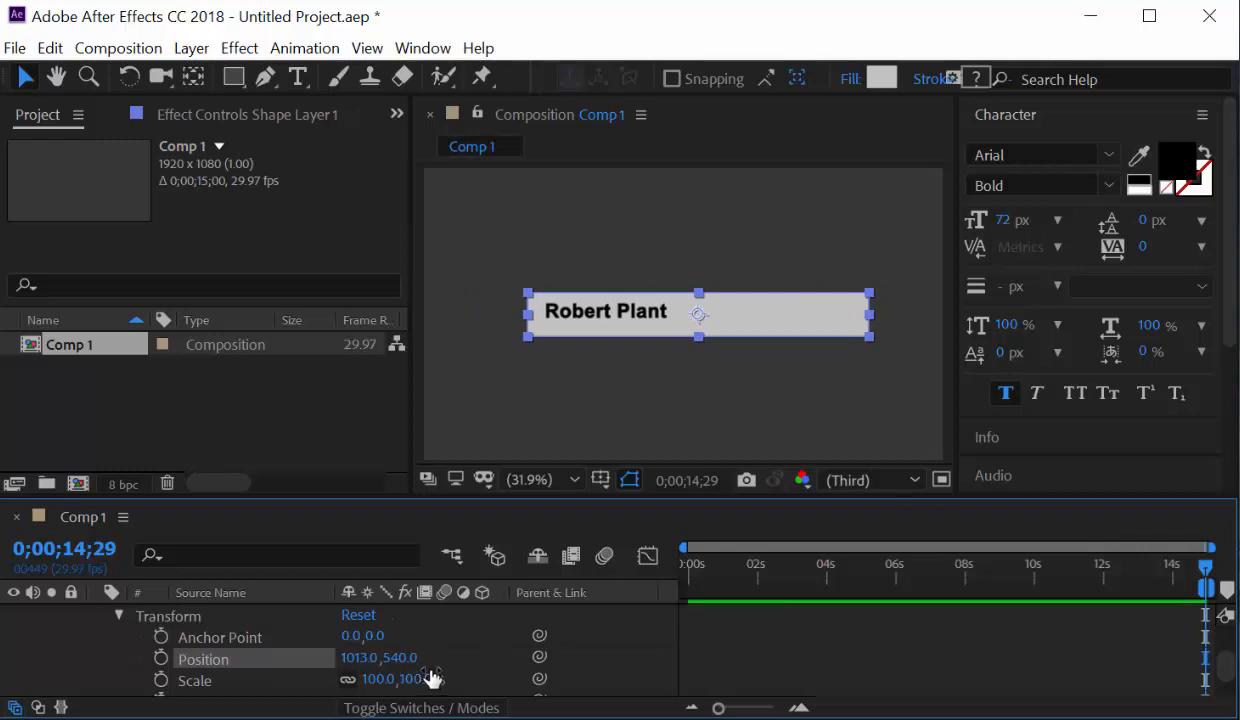
key(ctrl+z)
scroll(163, 636, up, 3)
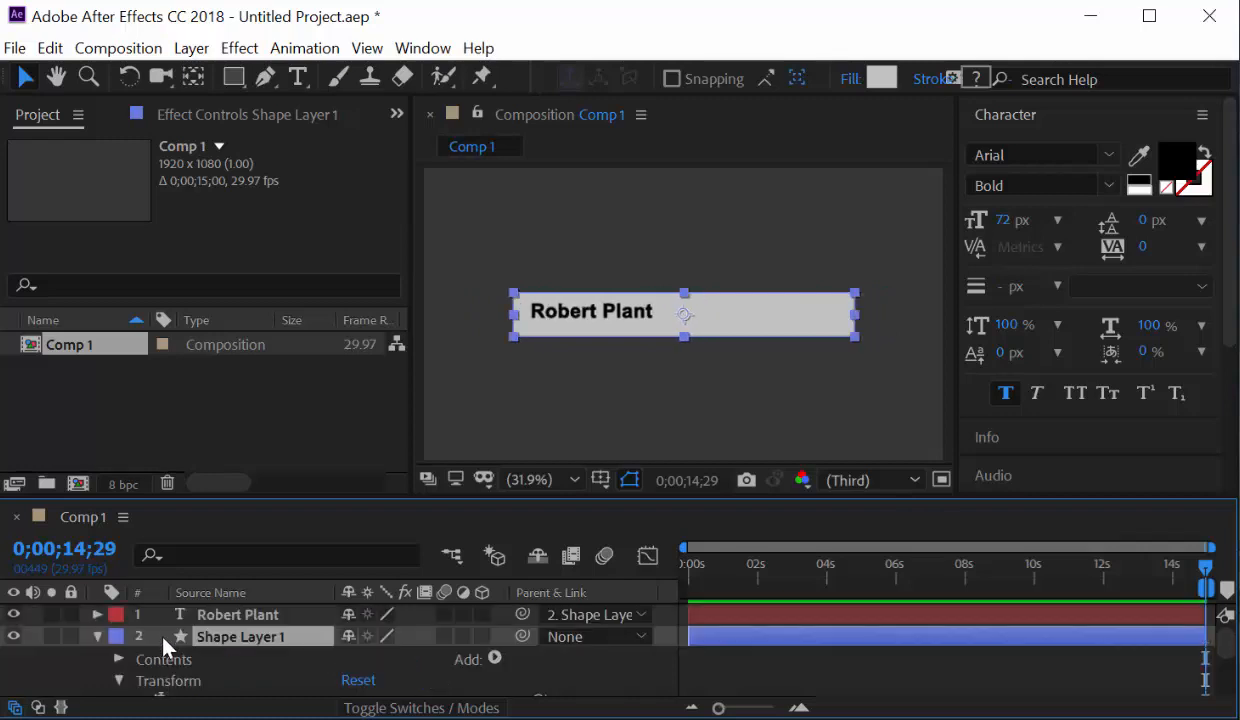
click(97, 636)
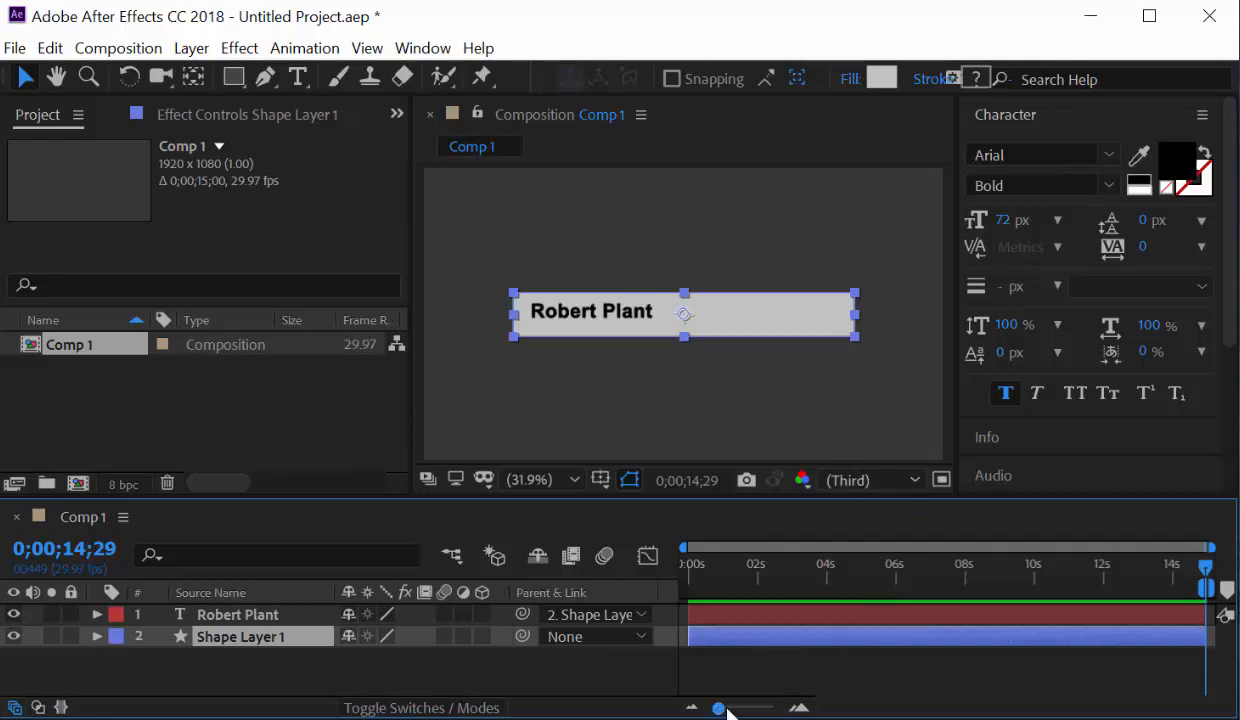
Zoom the timeline and move the current time indicator to about 5 seconds.
drag(722, 709, 838, 714)
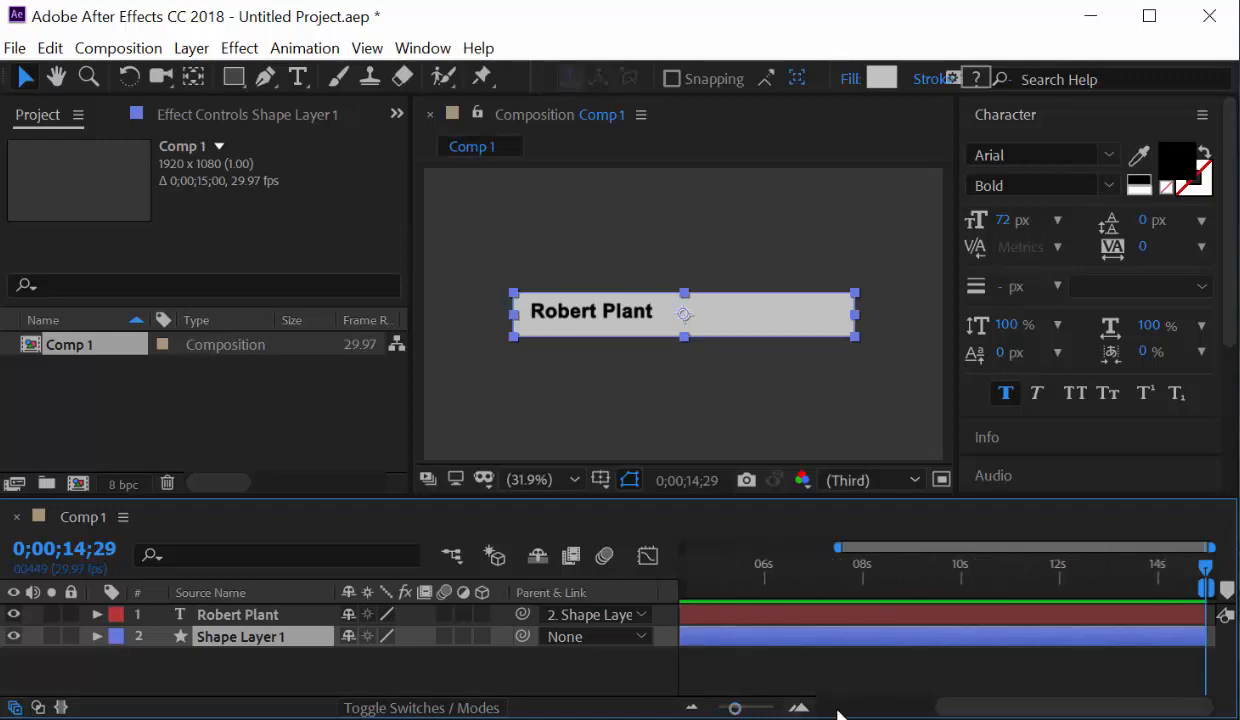
drag(958, 711, 797, 708)
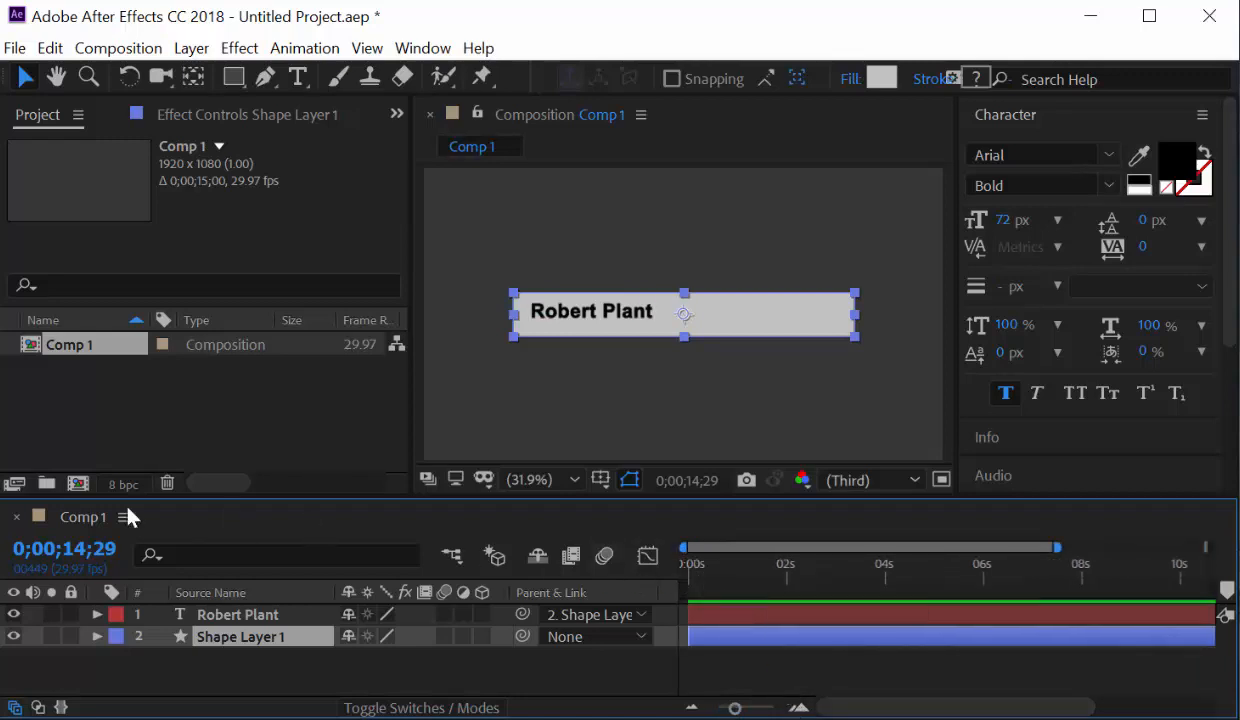
click(55, 548)
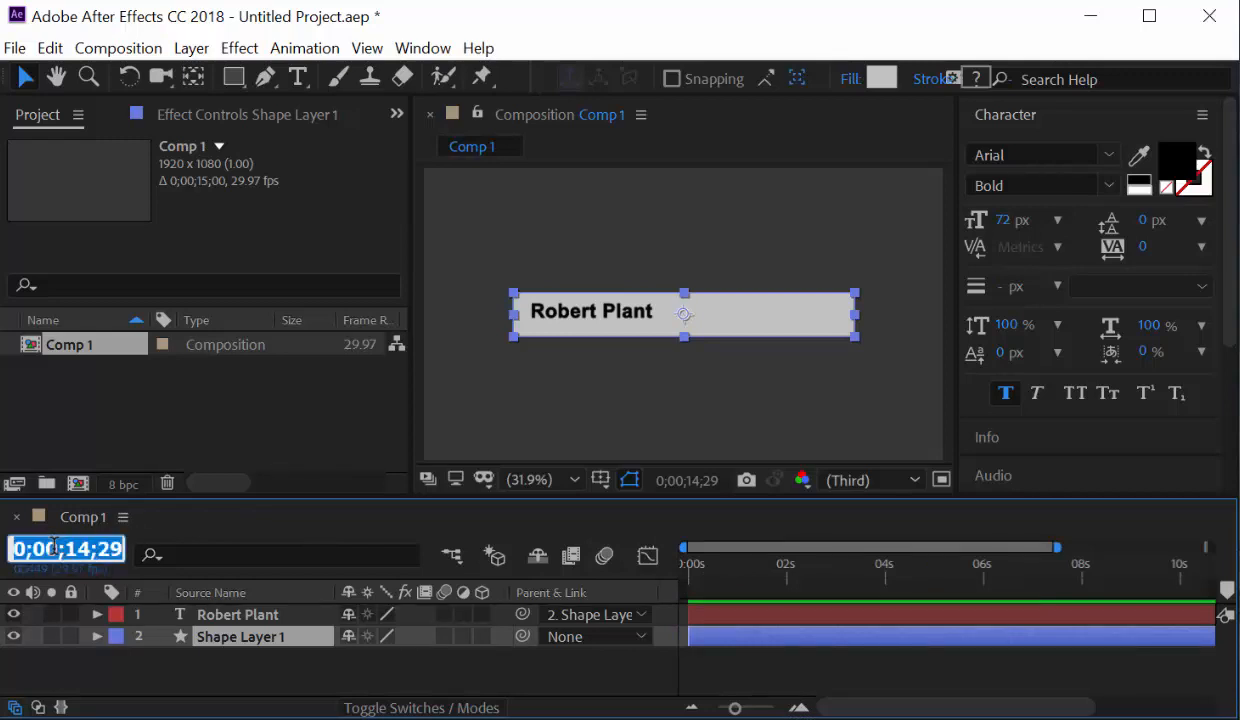
key(Return)
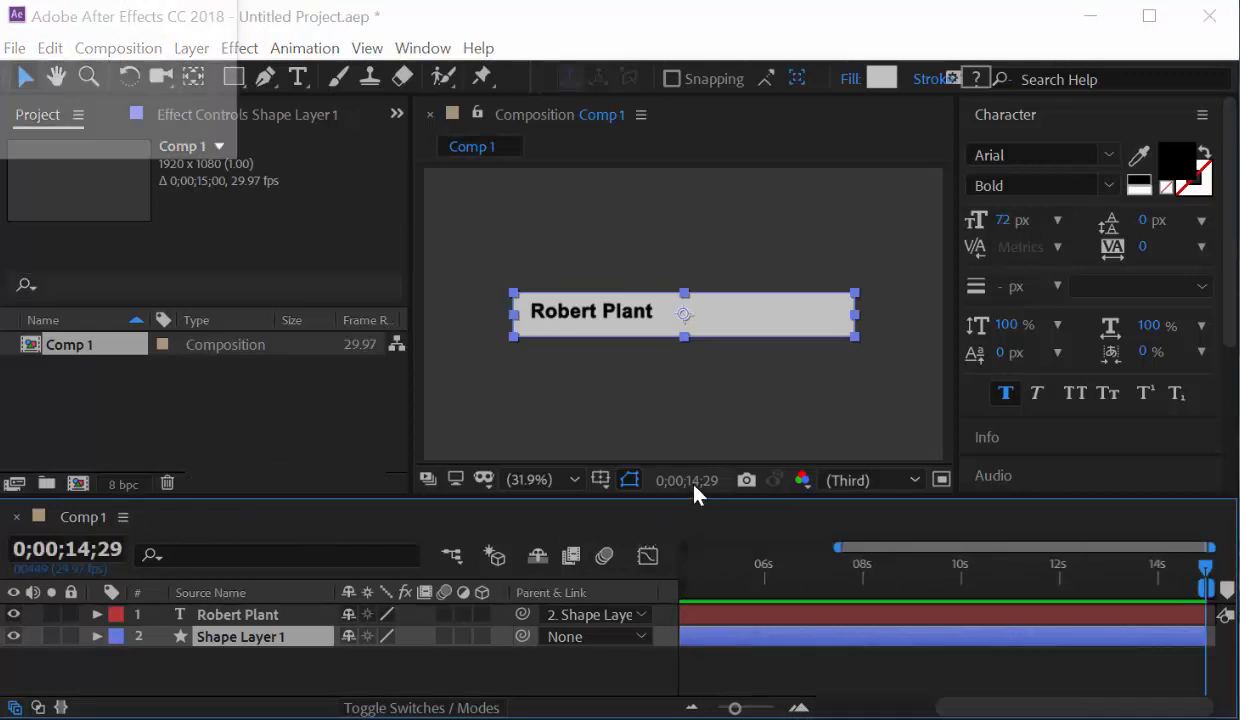
click(694, 486)
drag(131, 5, 526, 216)
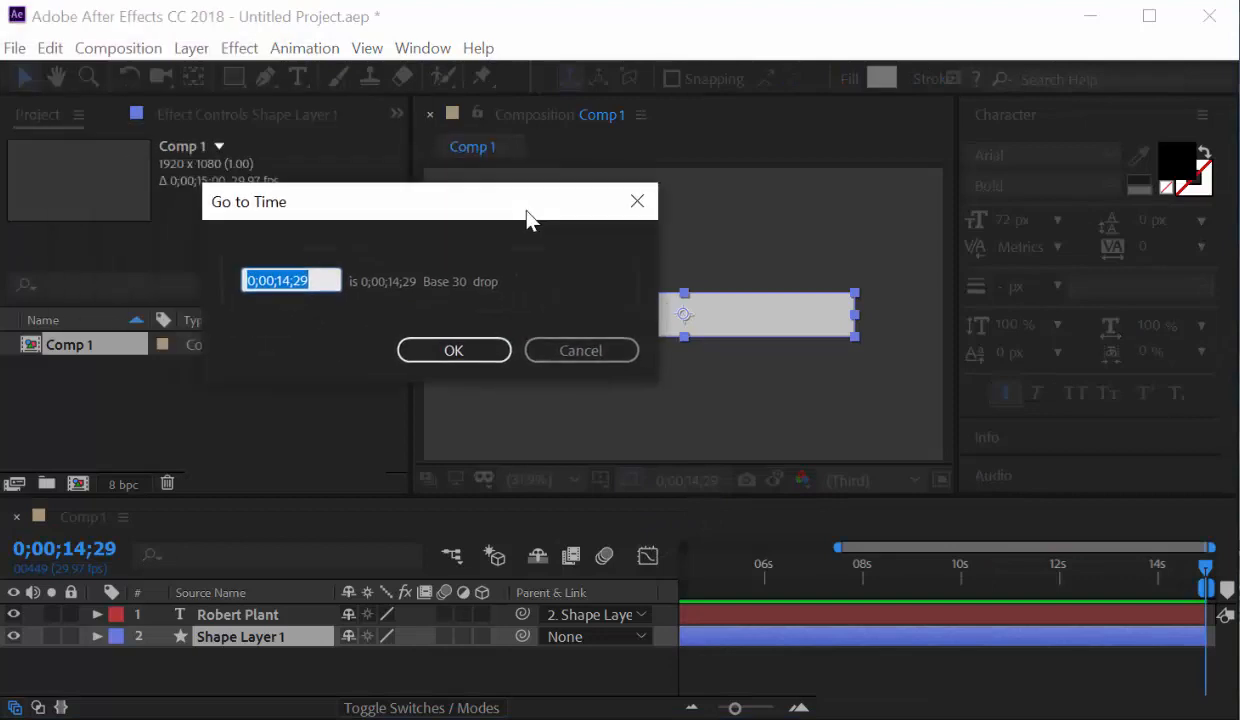
click(570, 352)
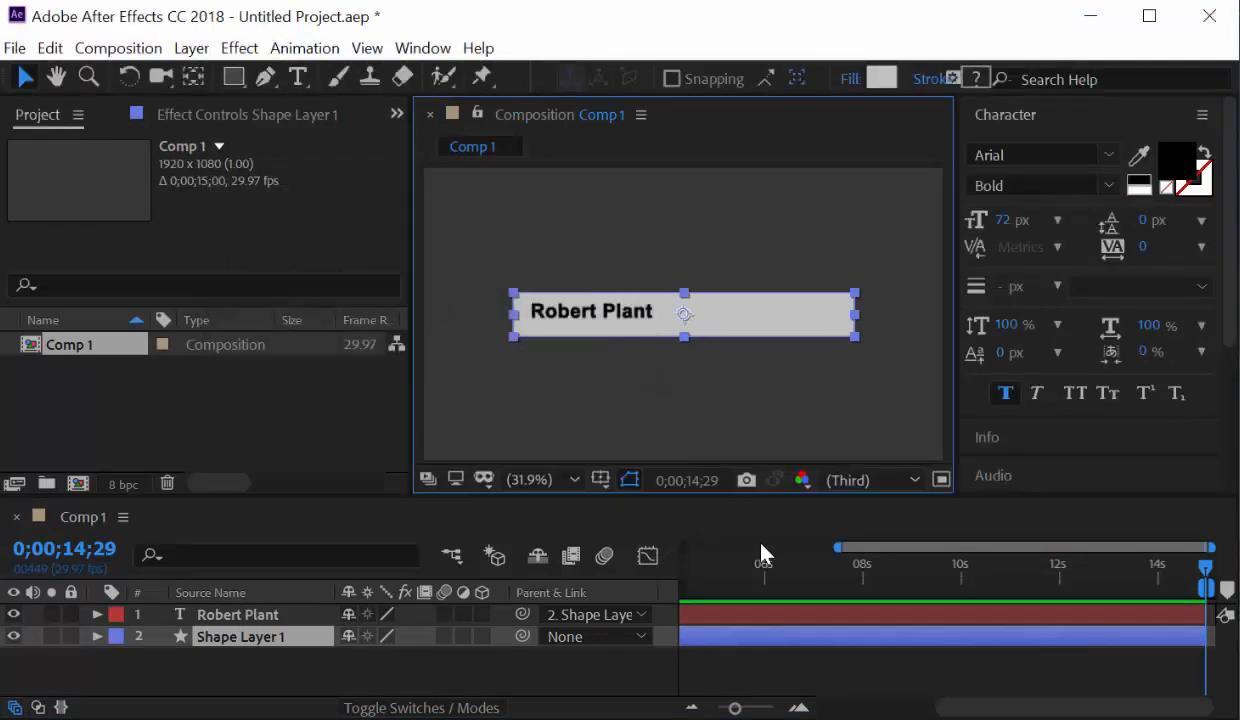
drag(766, 572, 707, 590)
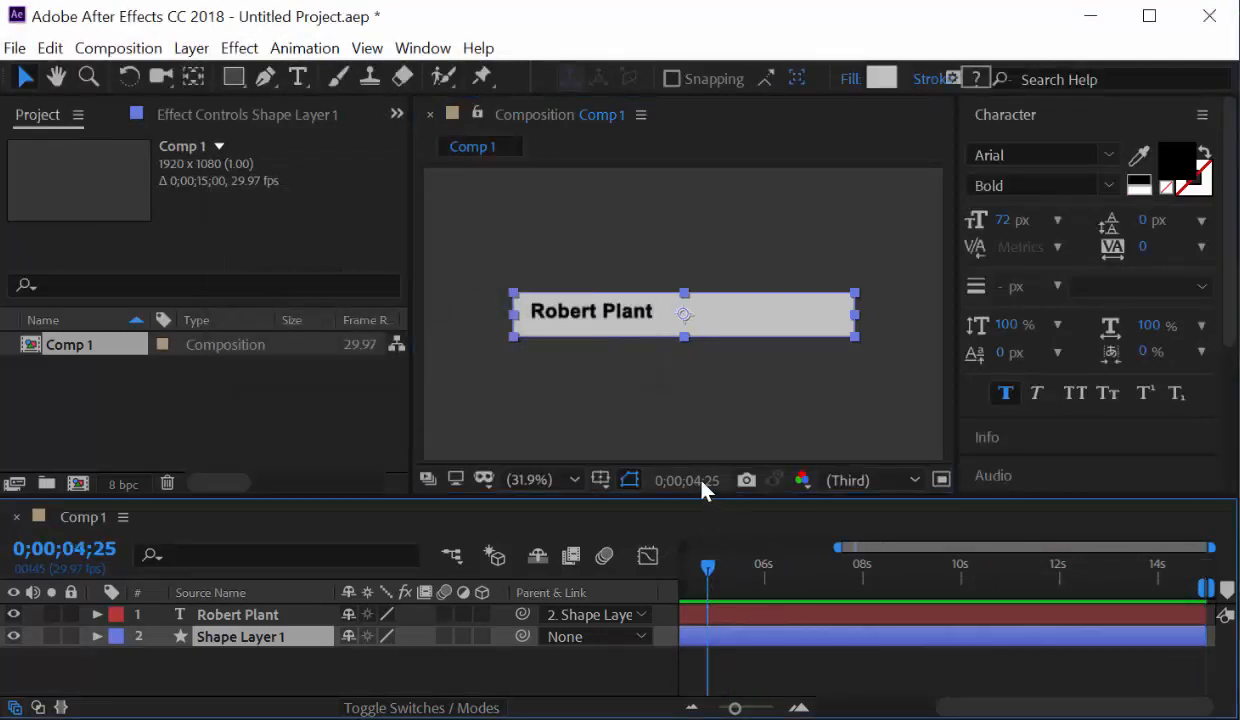
Jump the current time to 0;00;01;00 by entering 100 in Go to Time.
click(700, 484)
text(100)
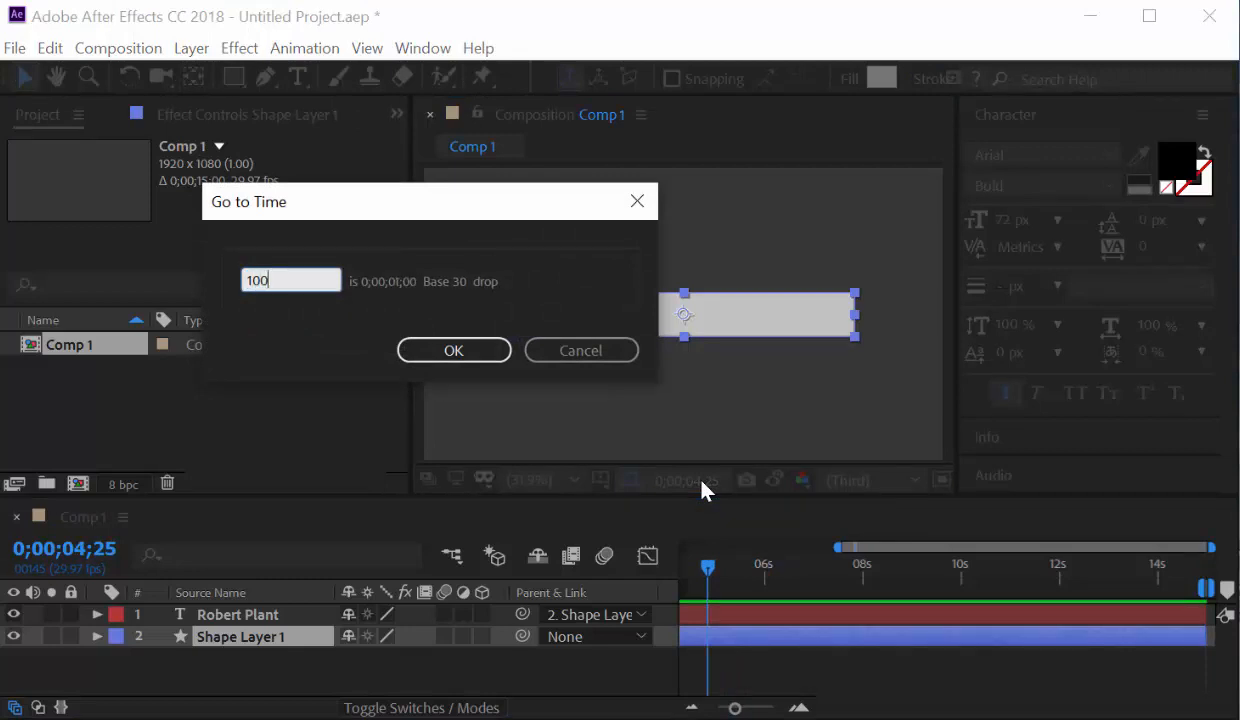
key(Tab)
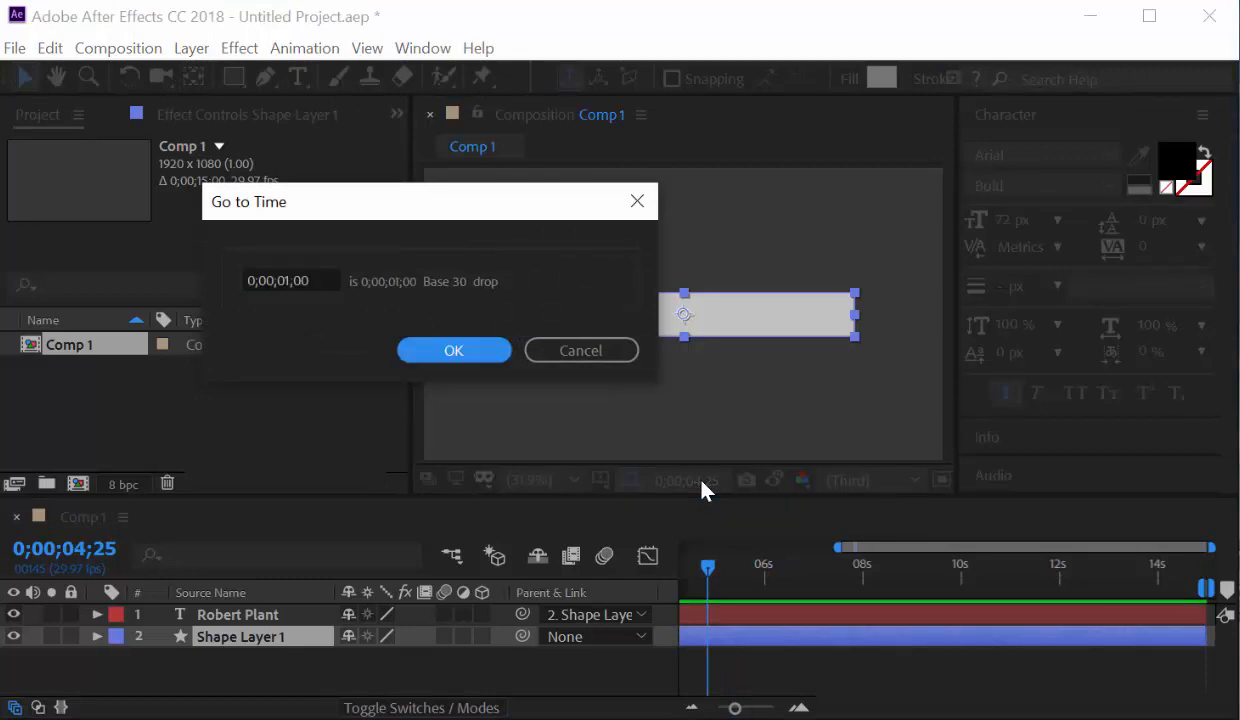
key(Return)
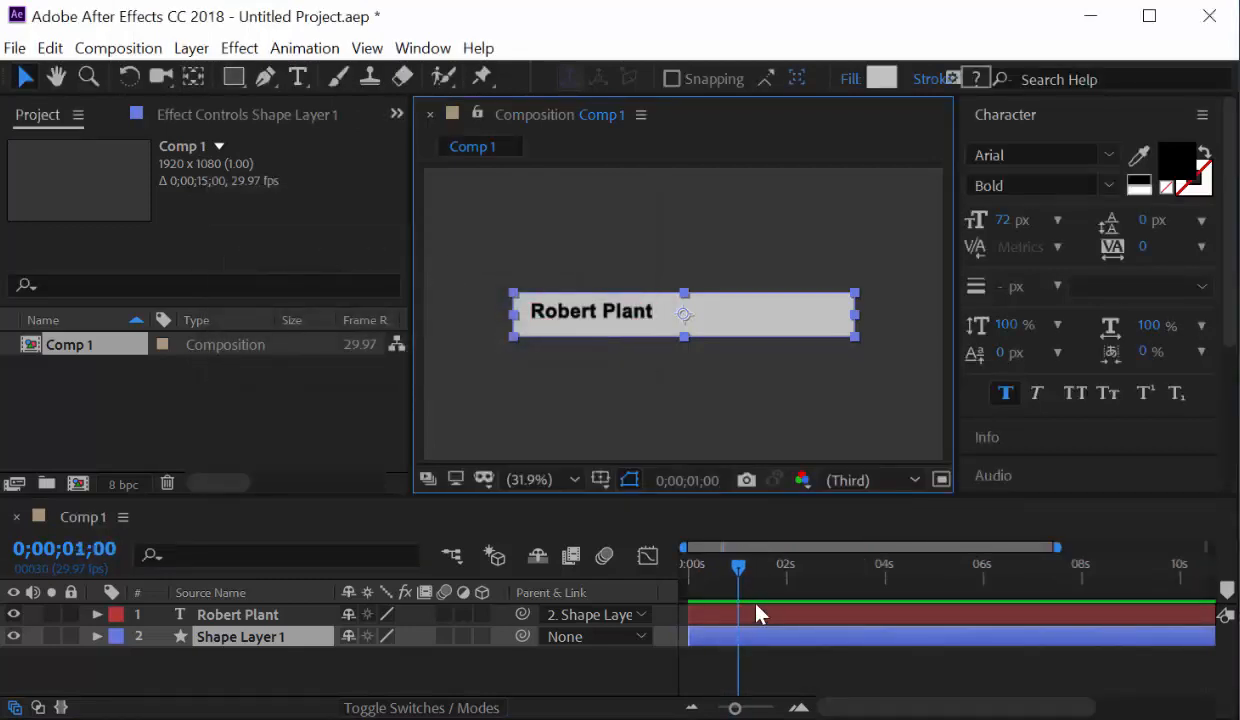
Move the gray name bar to the lower left and keyframe its Position (671.2,882.2) at 1 second.
drag(752, 333, 670, 415)
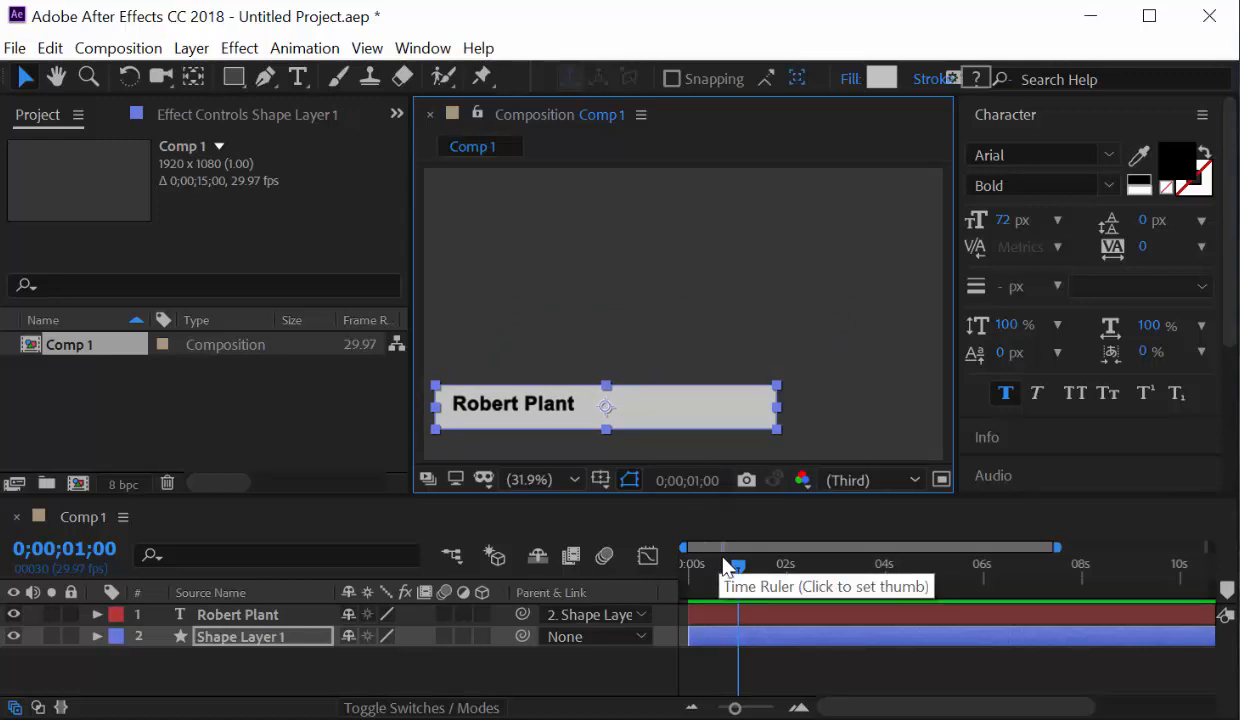
click(96, 637)
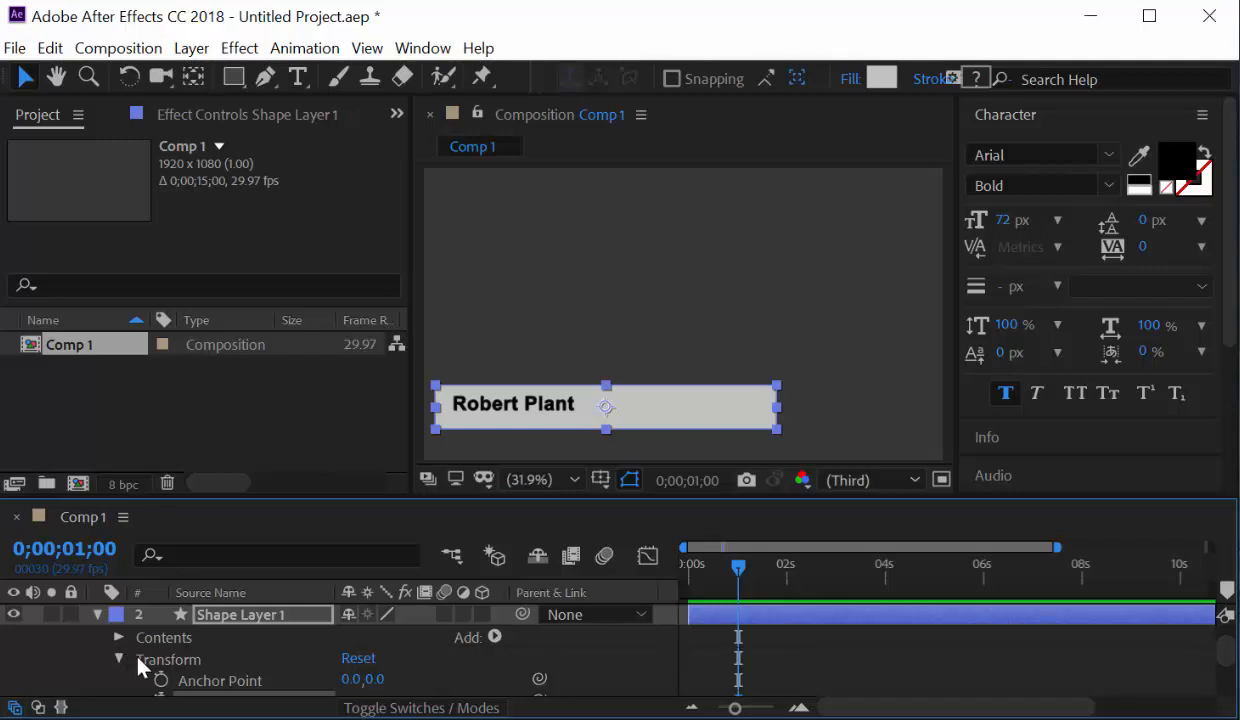
scroll(141, 665, down, 3)
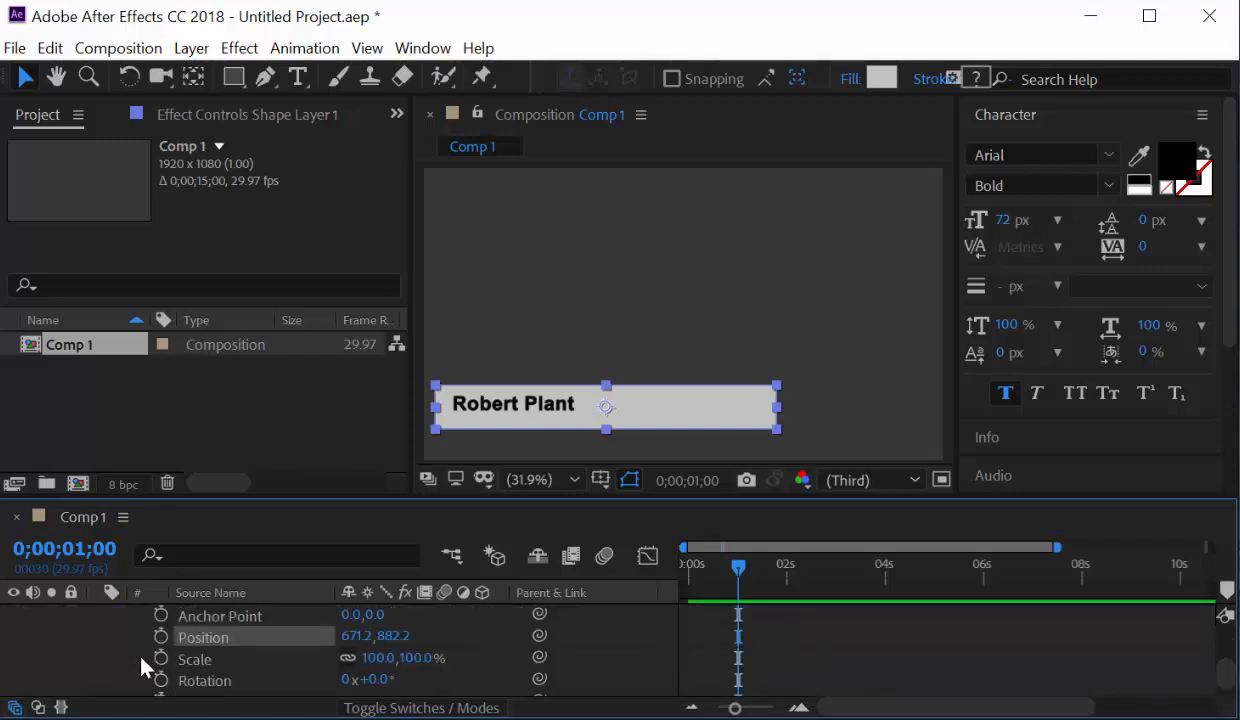
scroll(145, 662, up, 3)
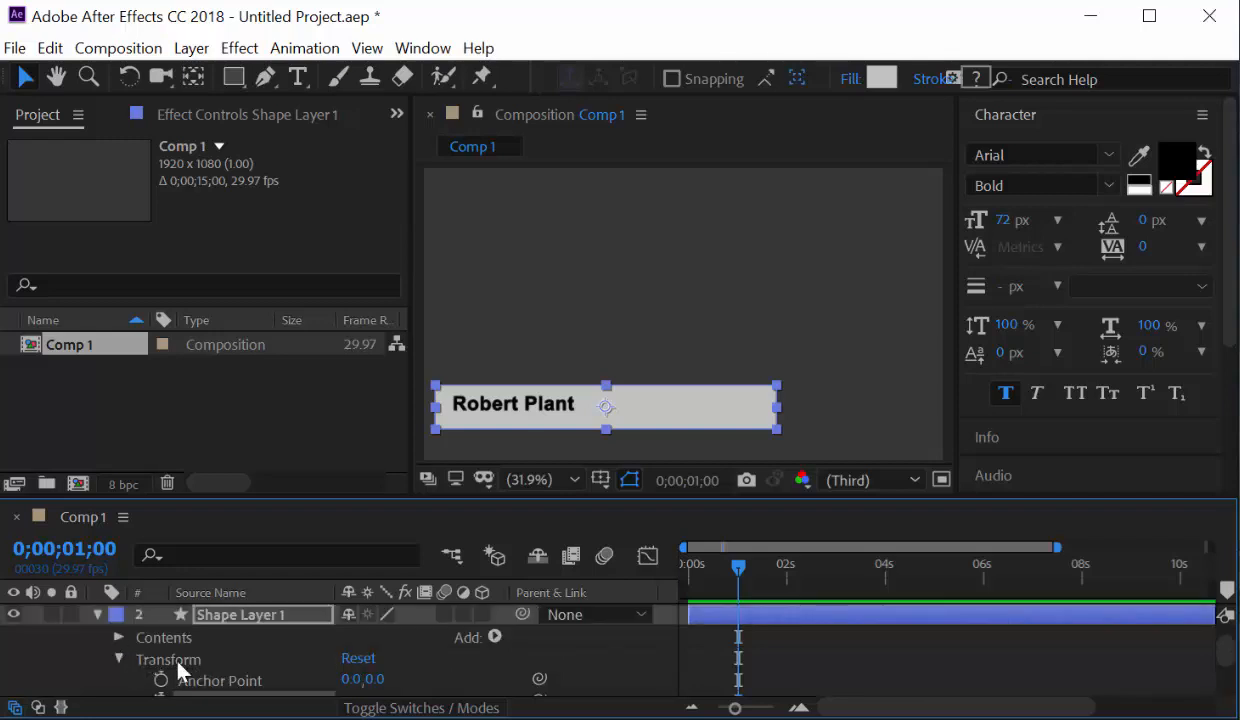
scroll(150, 668, down, 3)
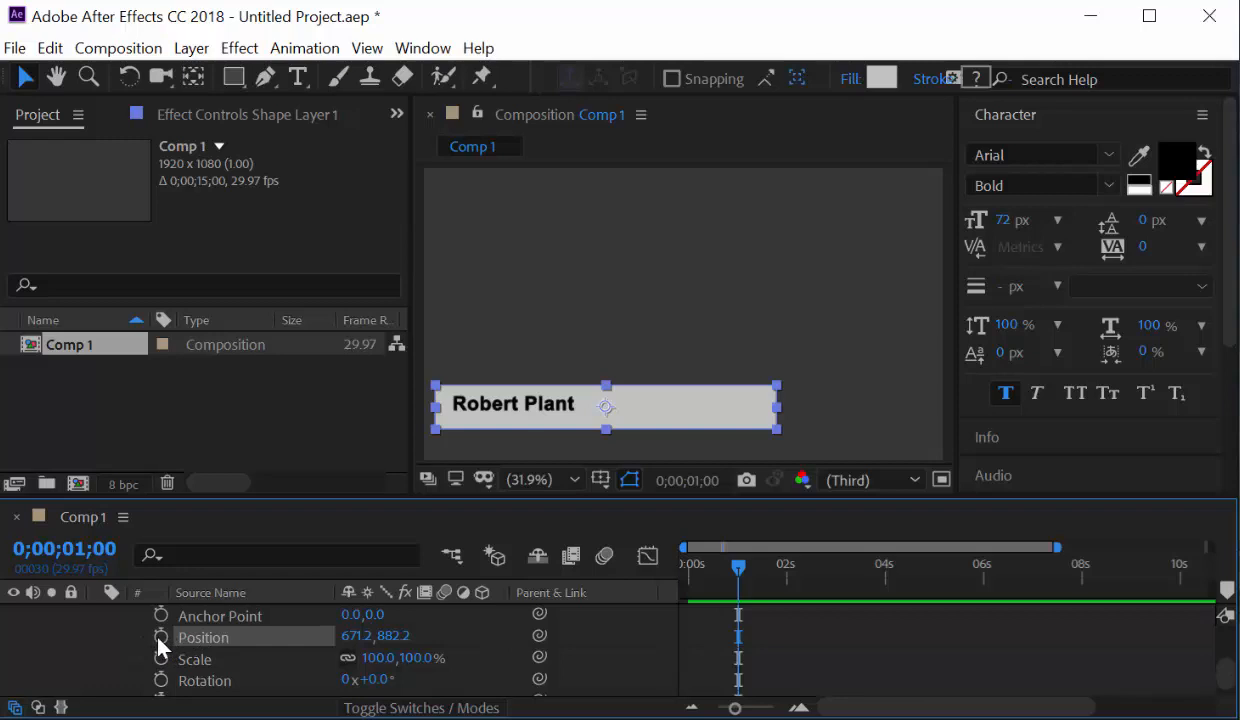
click(160, 638)
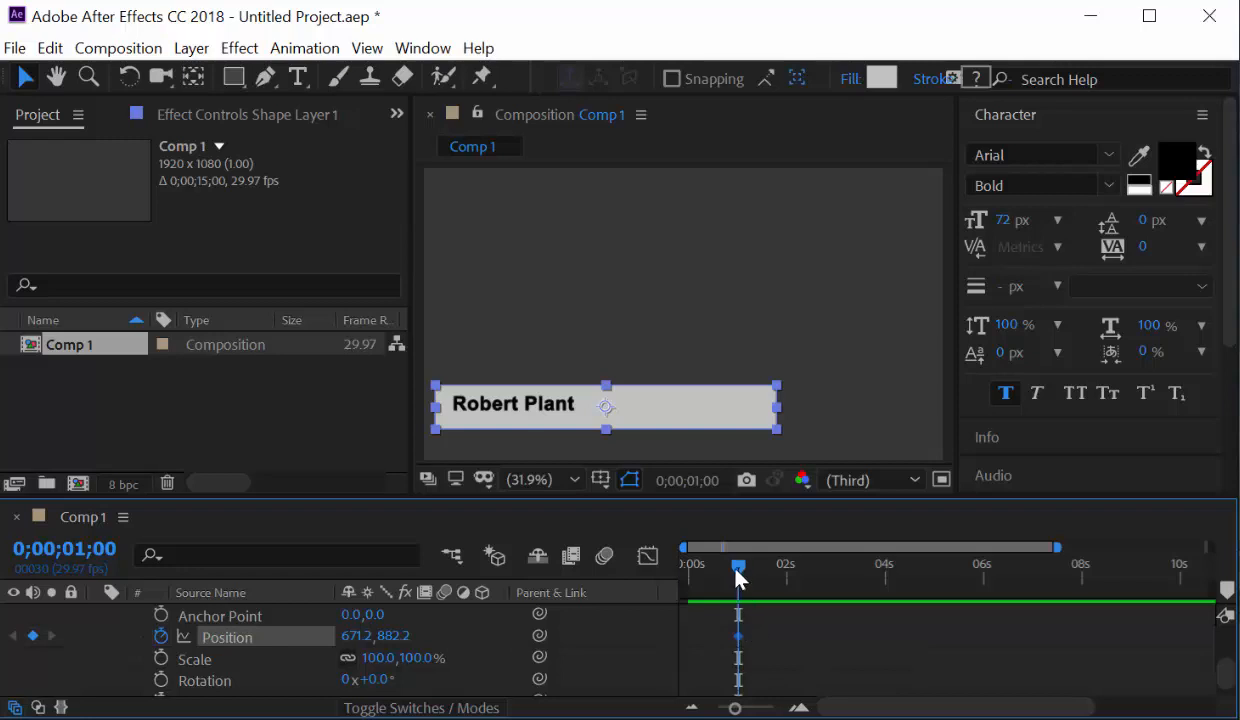
Add a 0-second Position keyframe with the bar pushed off-screen right (2699.3,882.2).
drag(736, 570, 688, 577)
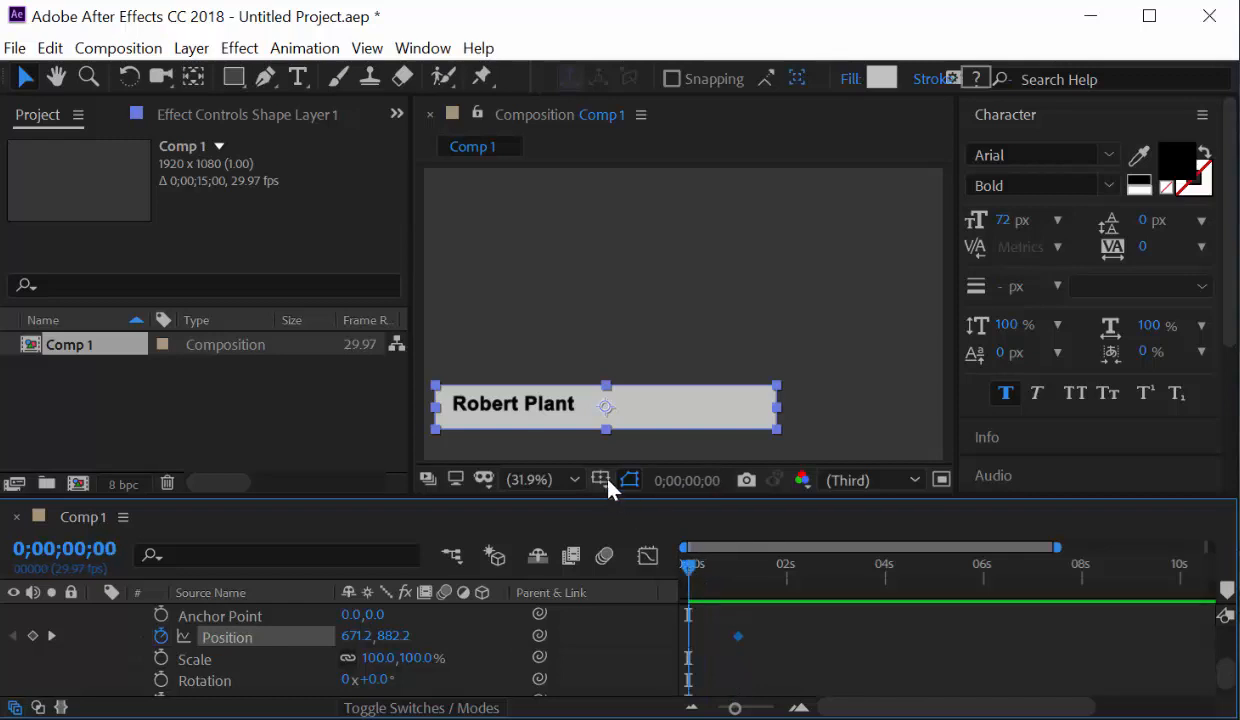
click(640, 418)
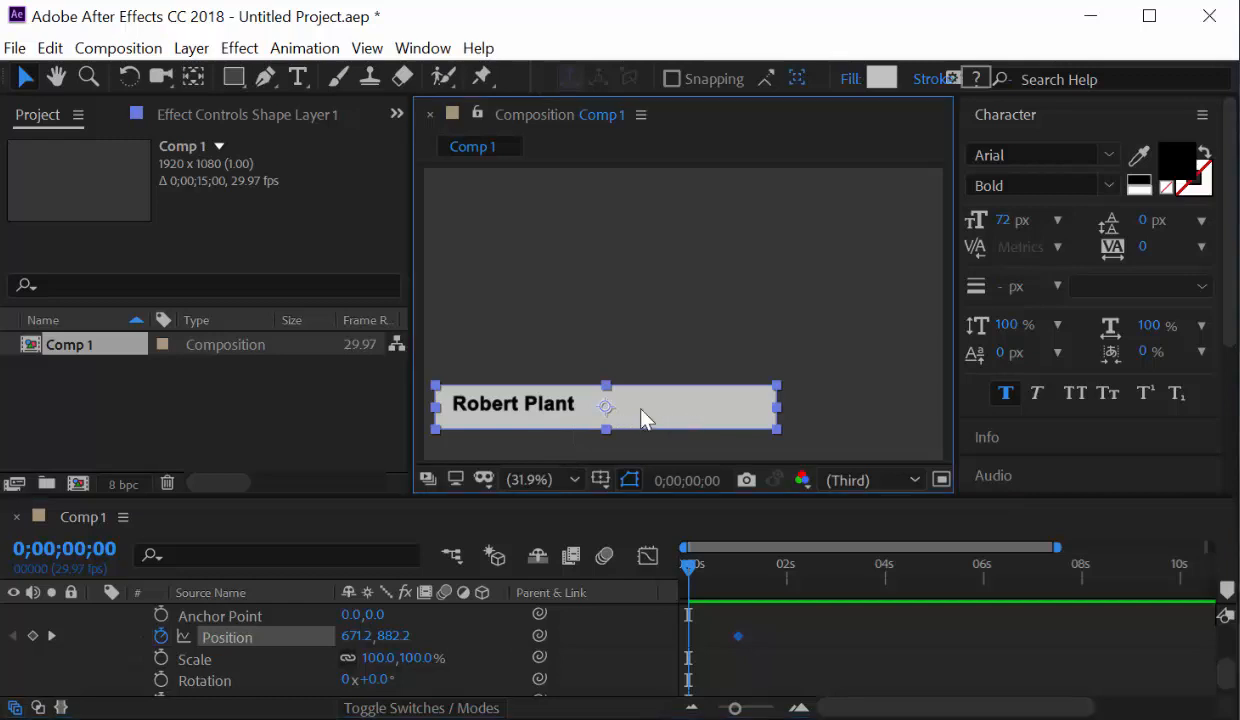
drag(641, 410, 1021, 417)
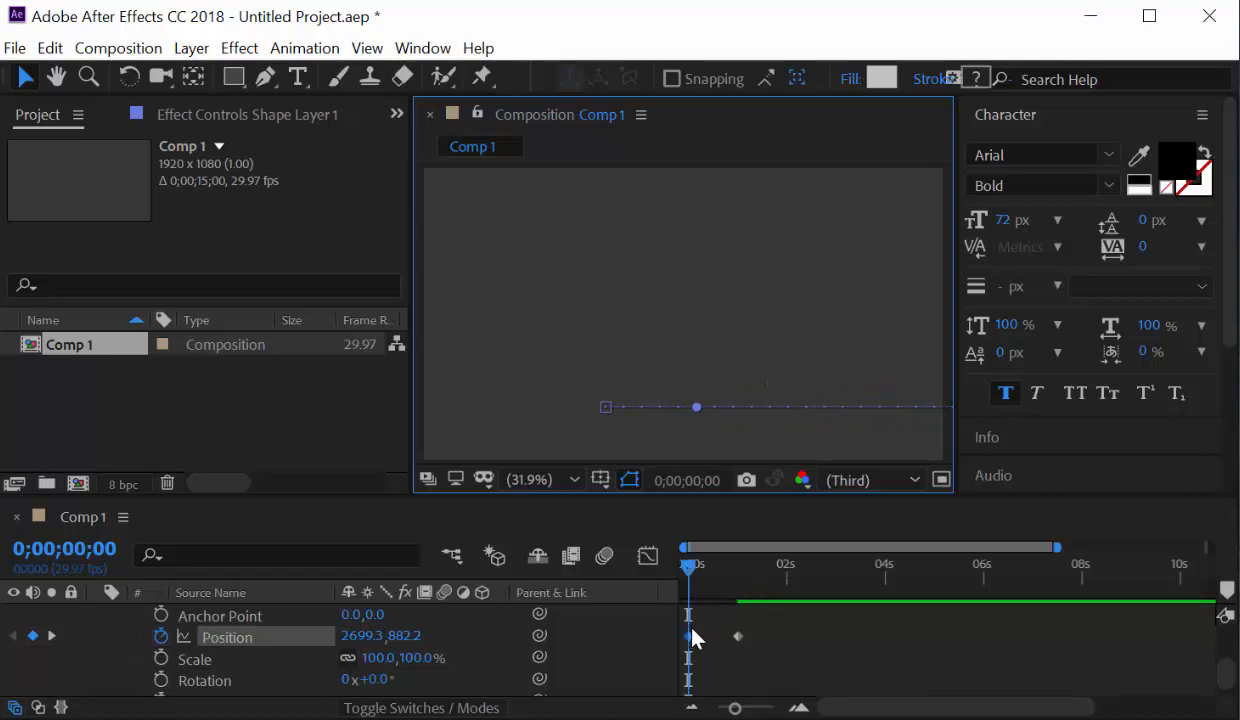
Preview the bar sliding in, then set the current time to 0;00;01;05.
mouse_move(692, 630)
click(161, 637)
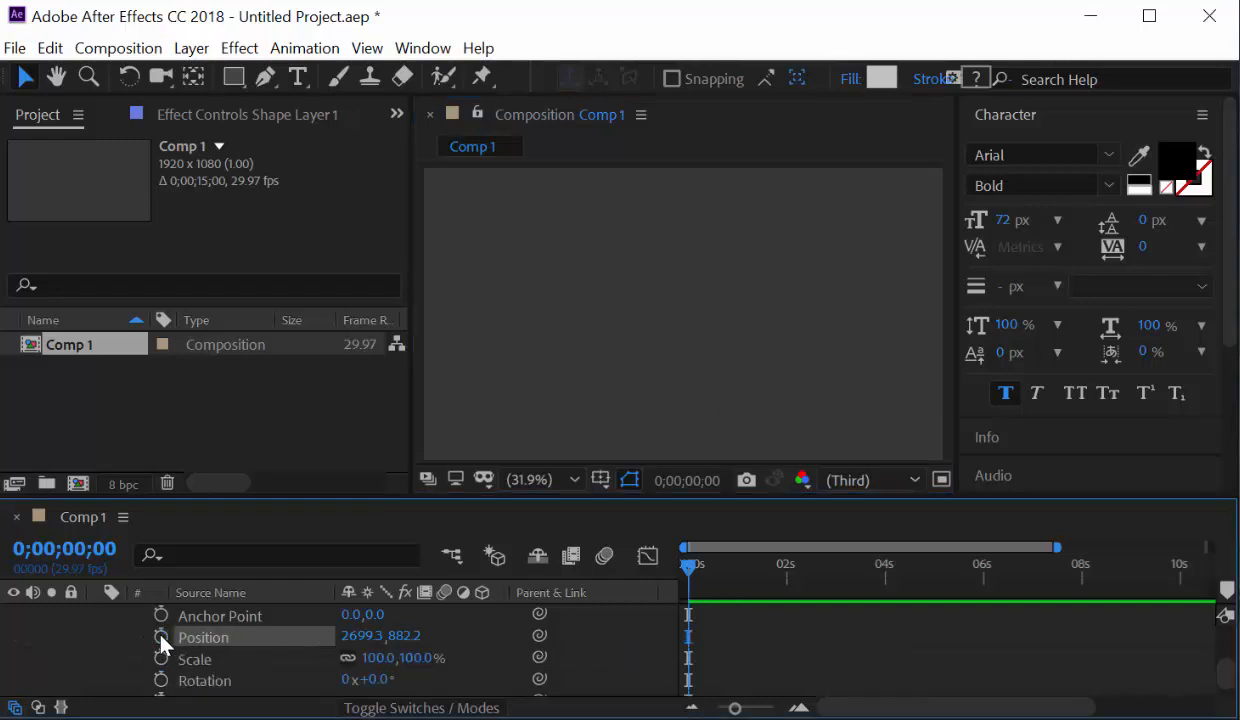
key(ctrl+z)
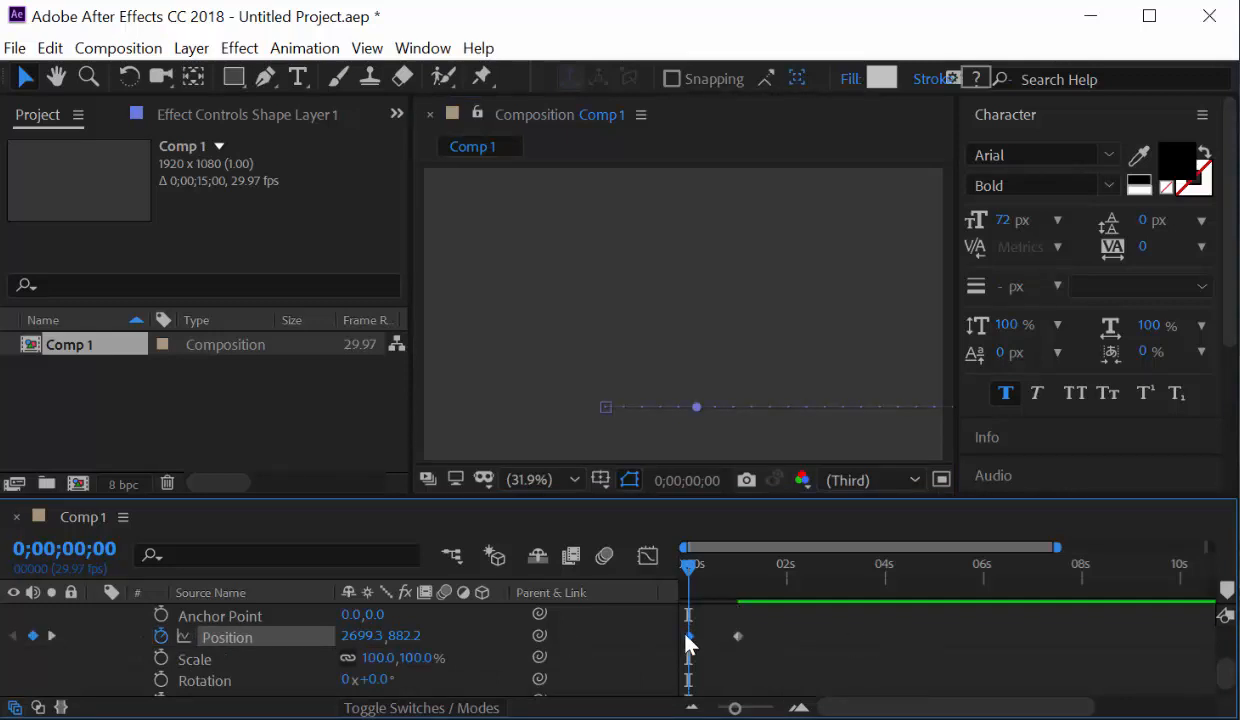
click(381, 638)
drag(693, 583, 656, 583)
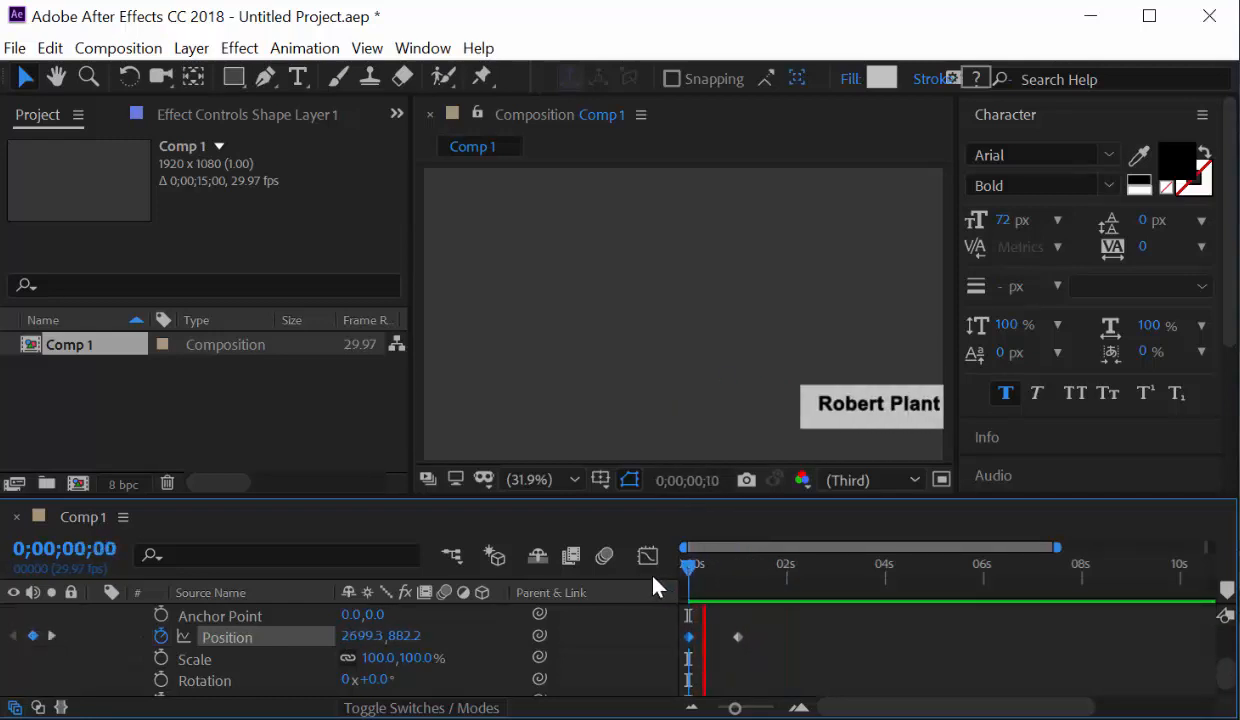
key(space)
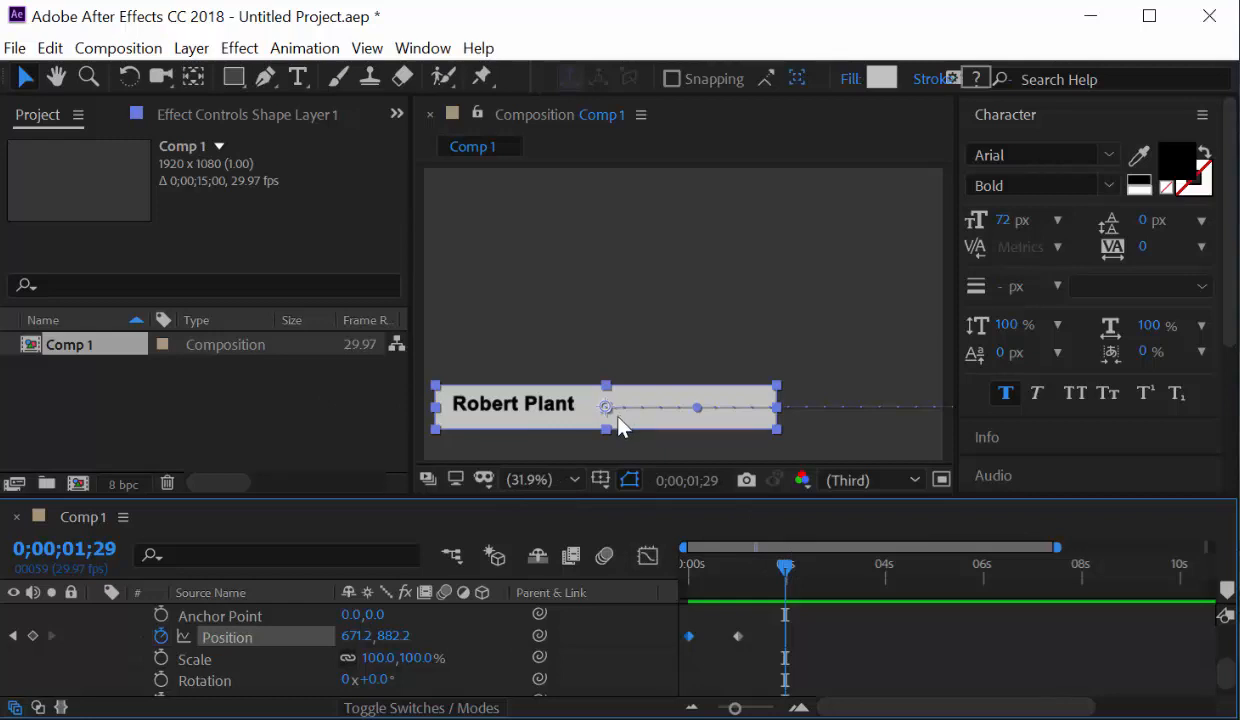
drag(786, 567, 751, 576)
key(Page_Up)
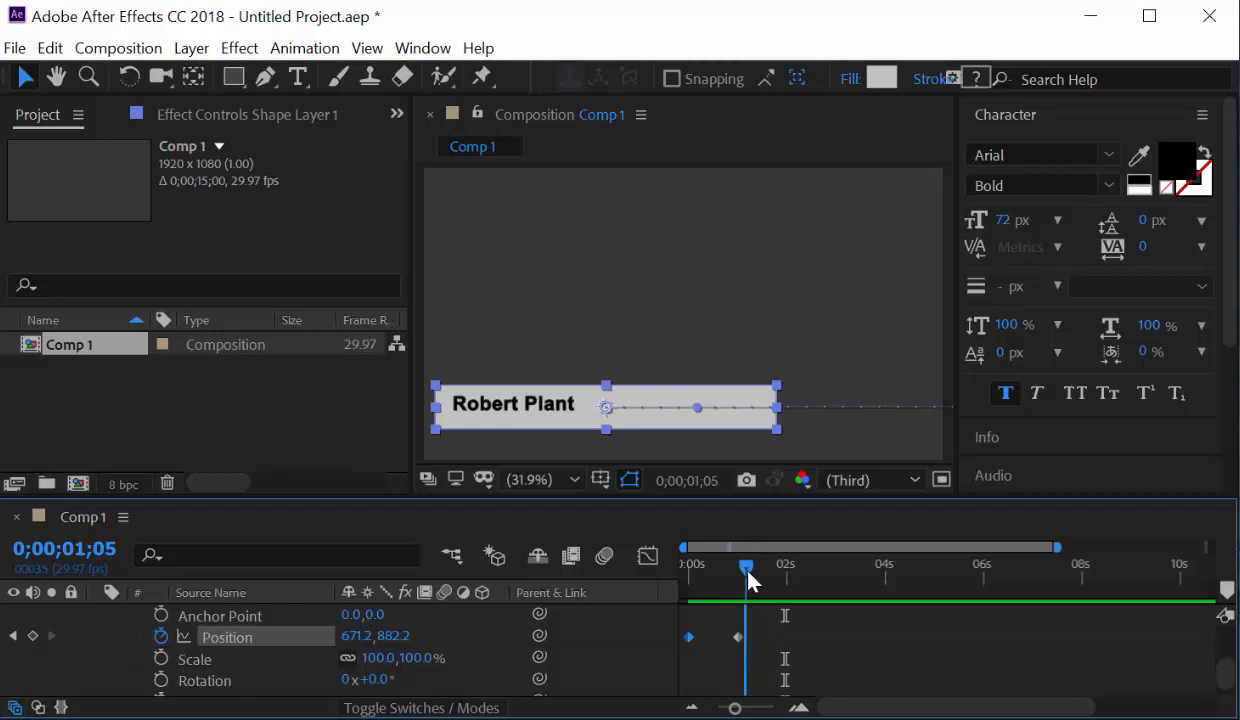
Create a new empty shape layer, Shape Layer 2, from the timeline.
click(236, 80)
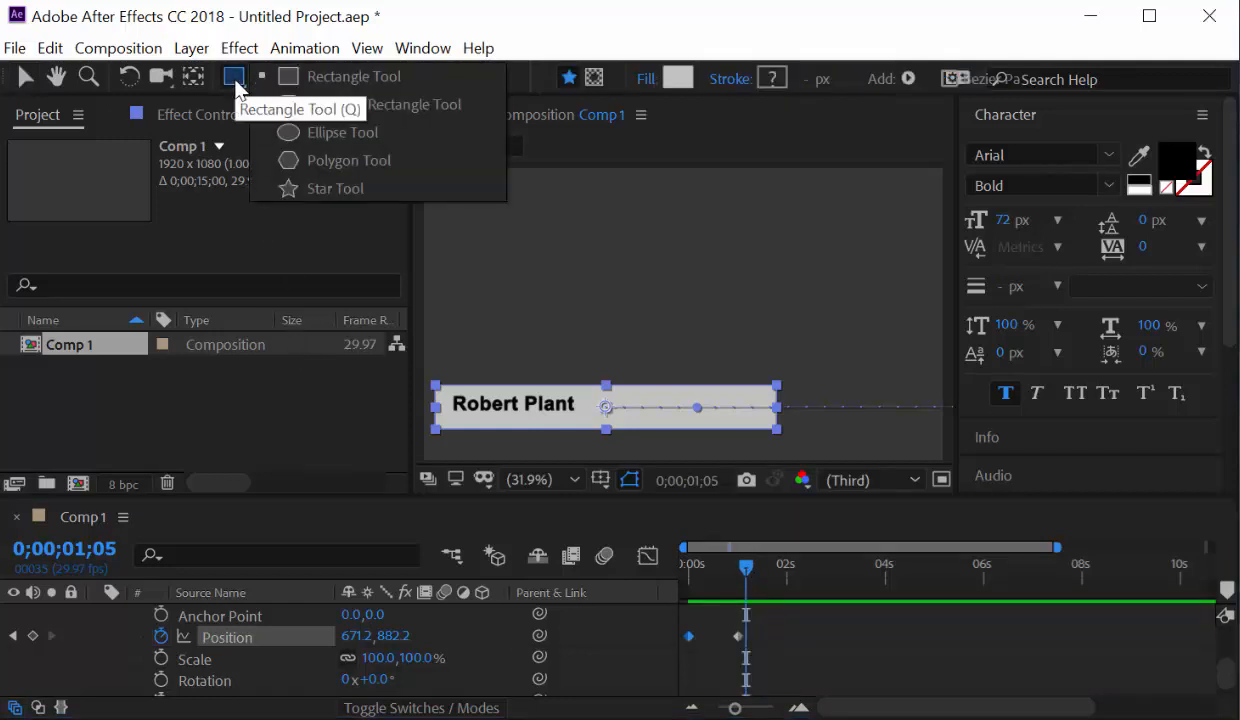
click(323, 78)
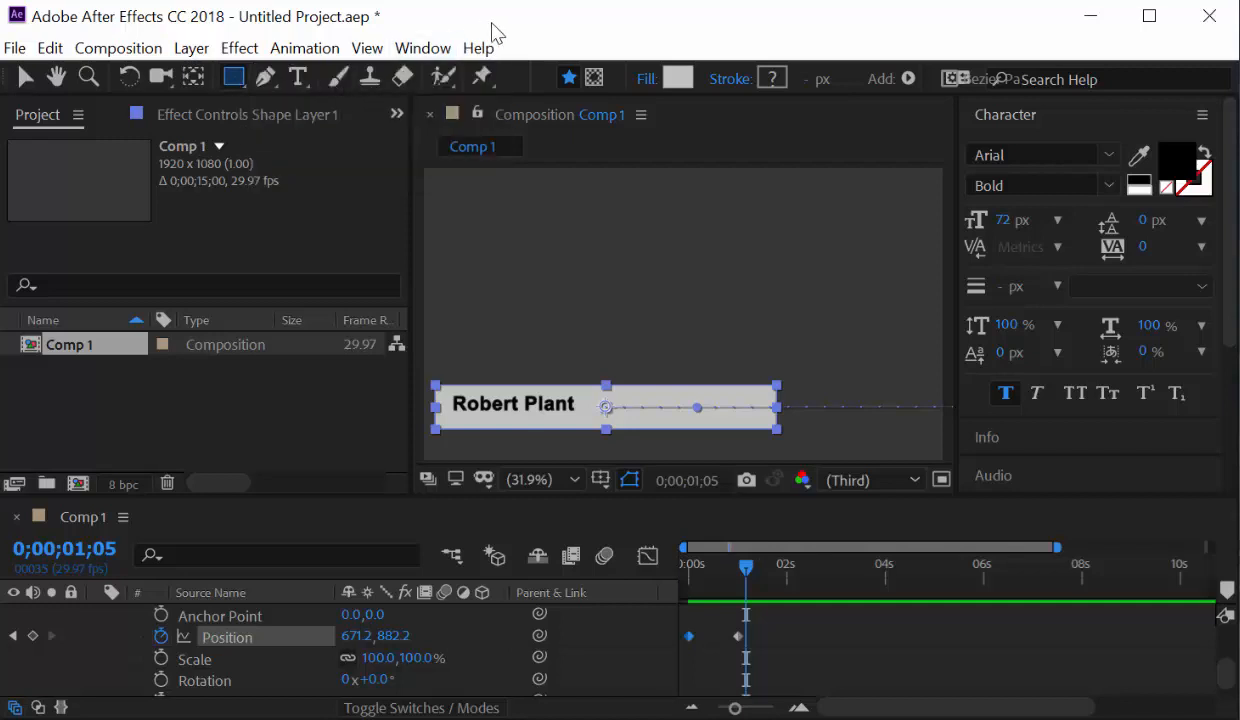
scroll(169, 612, up, 3)
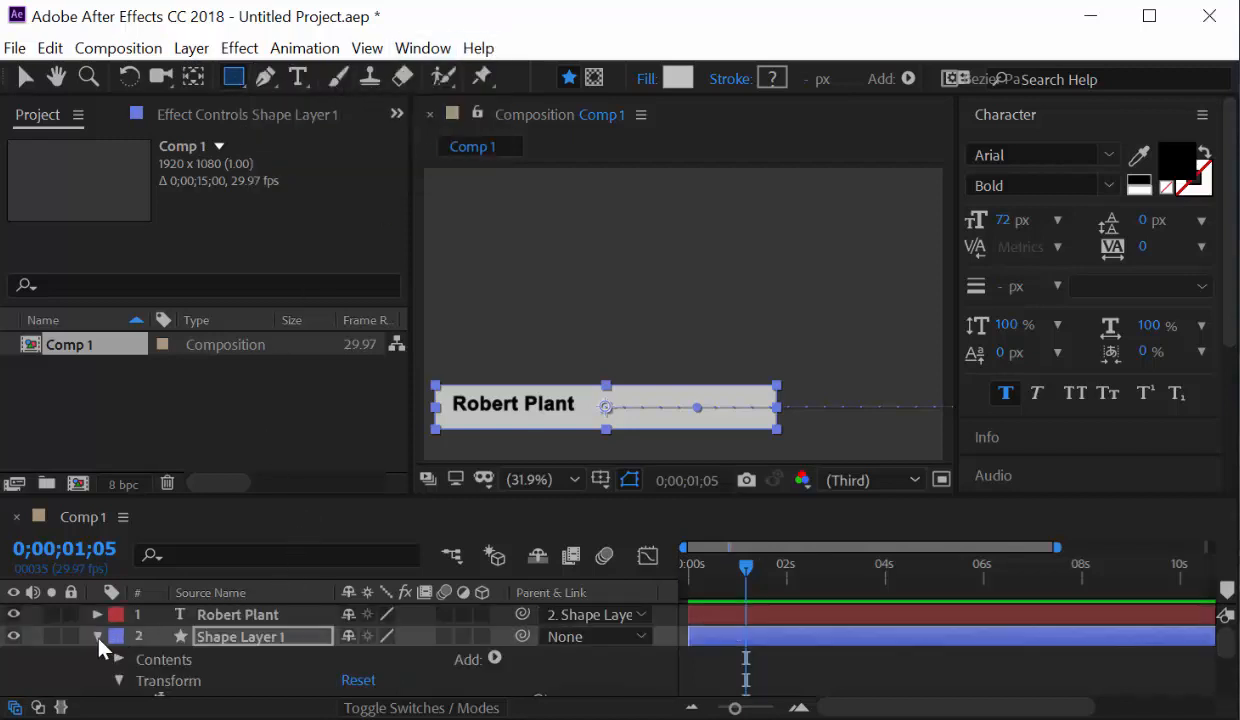
click(97, 636)
right_click(176, 676)
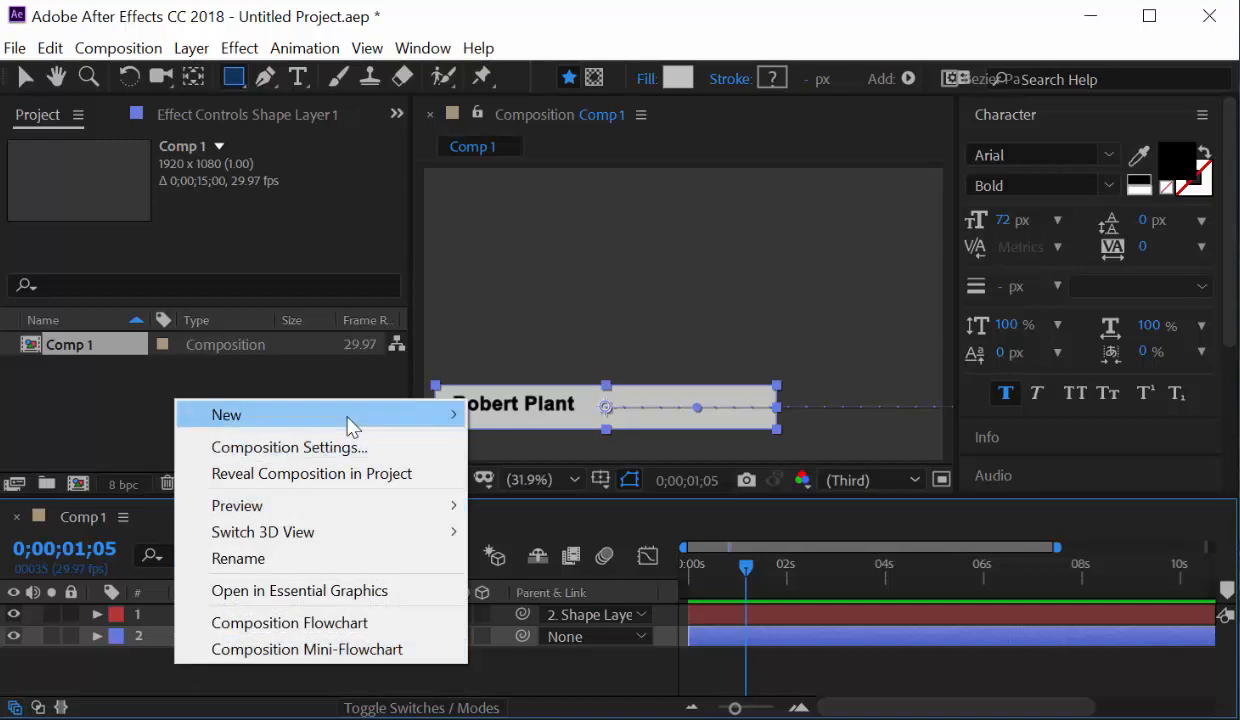
mouse_move(351, 418)
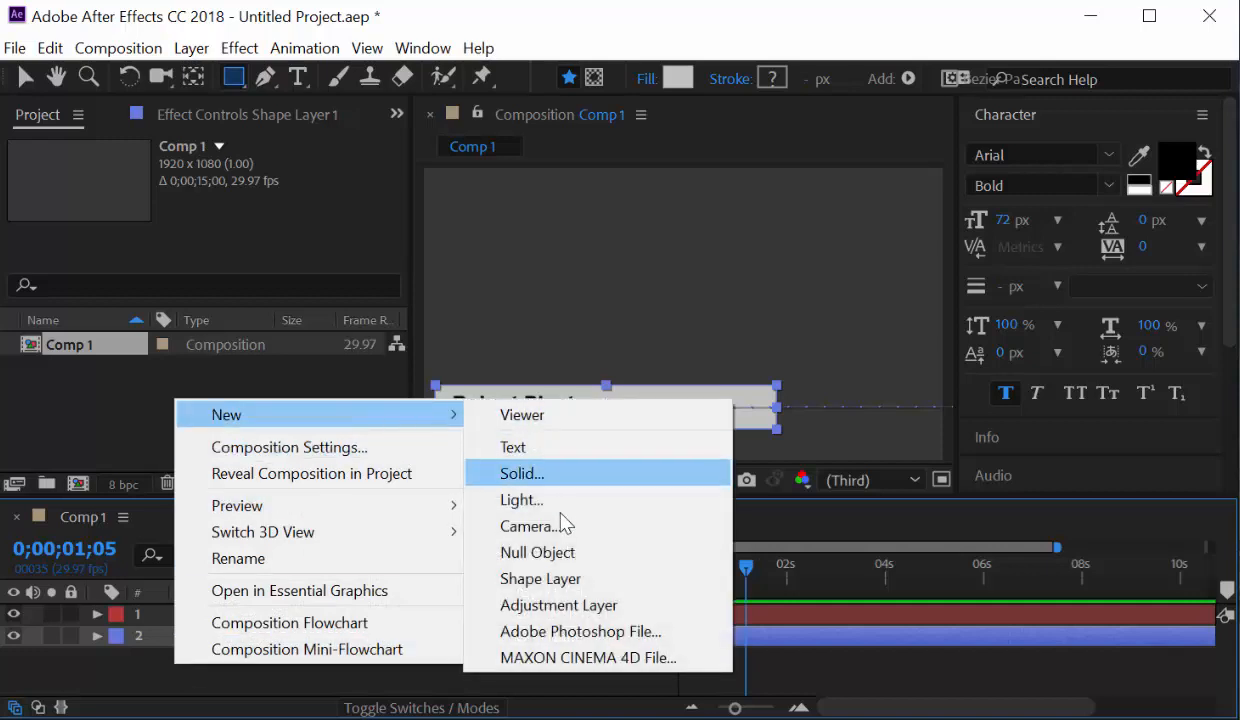
click(556, 579)
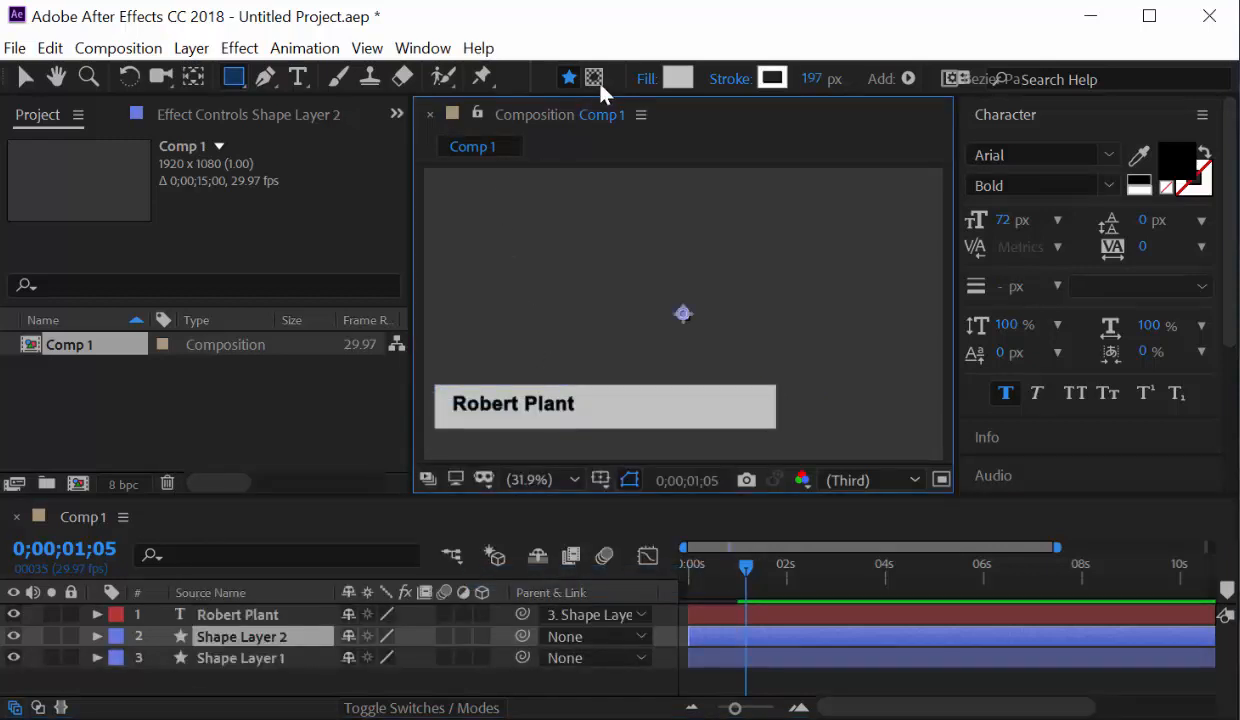
Add a Path to Shape Layer 2 and draw a straight line along the bar's bottom edge.
click(909, 79)
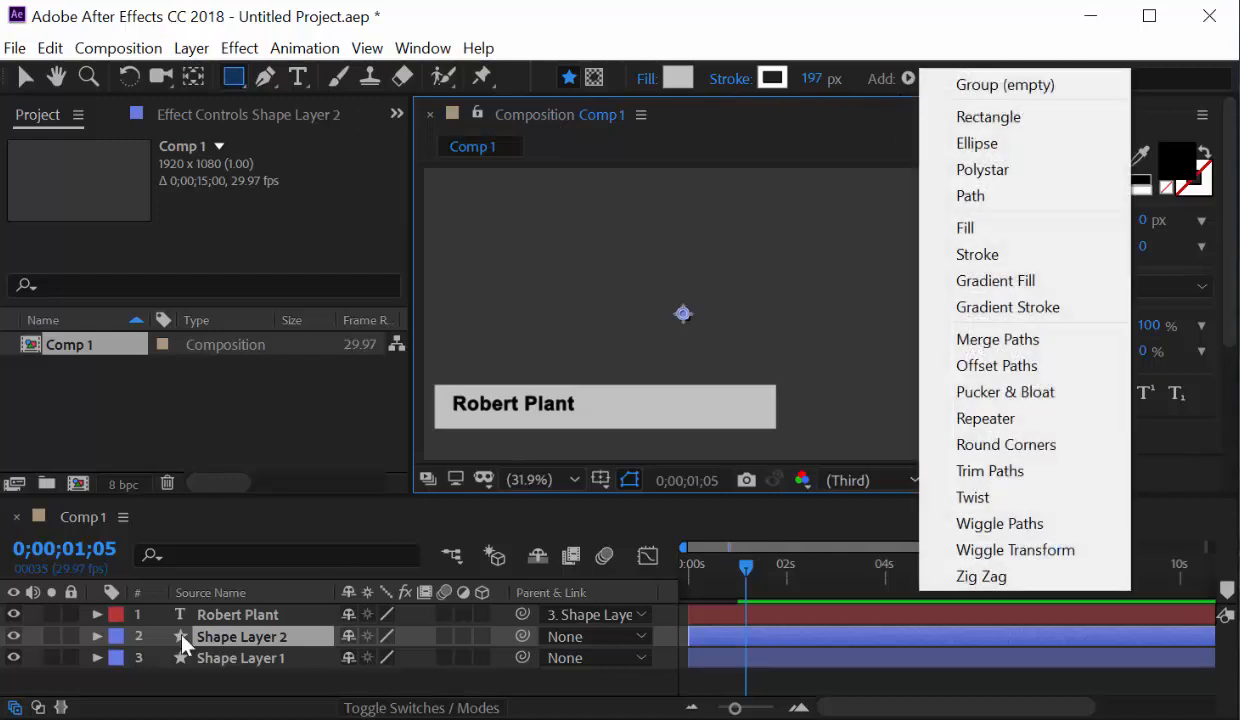
click(97, 636)
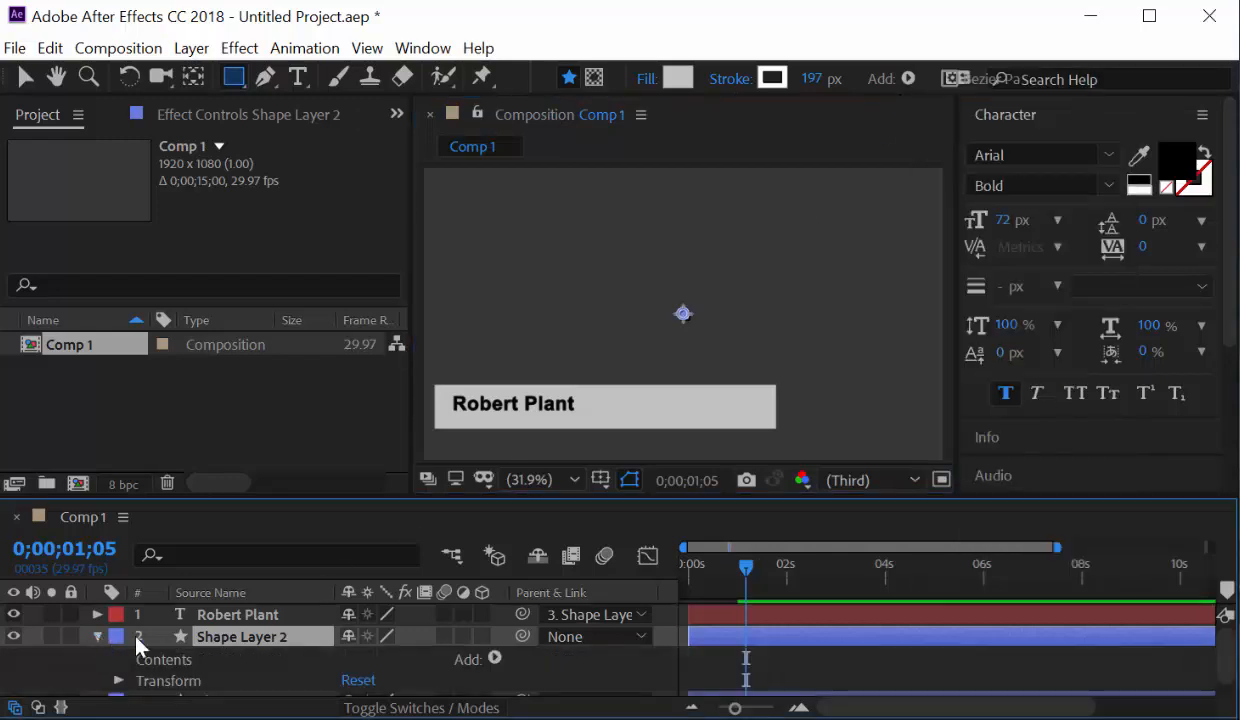
click(496, 660)
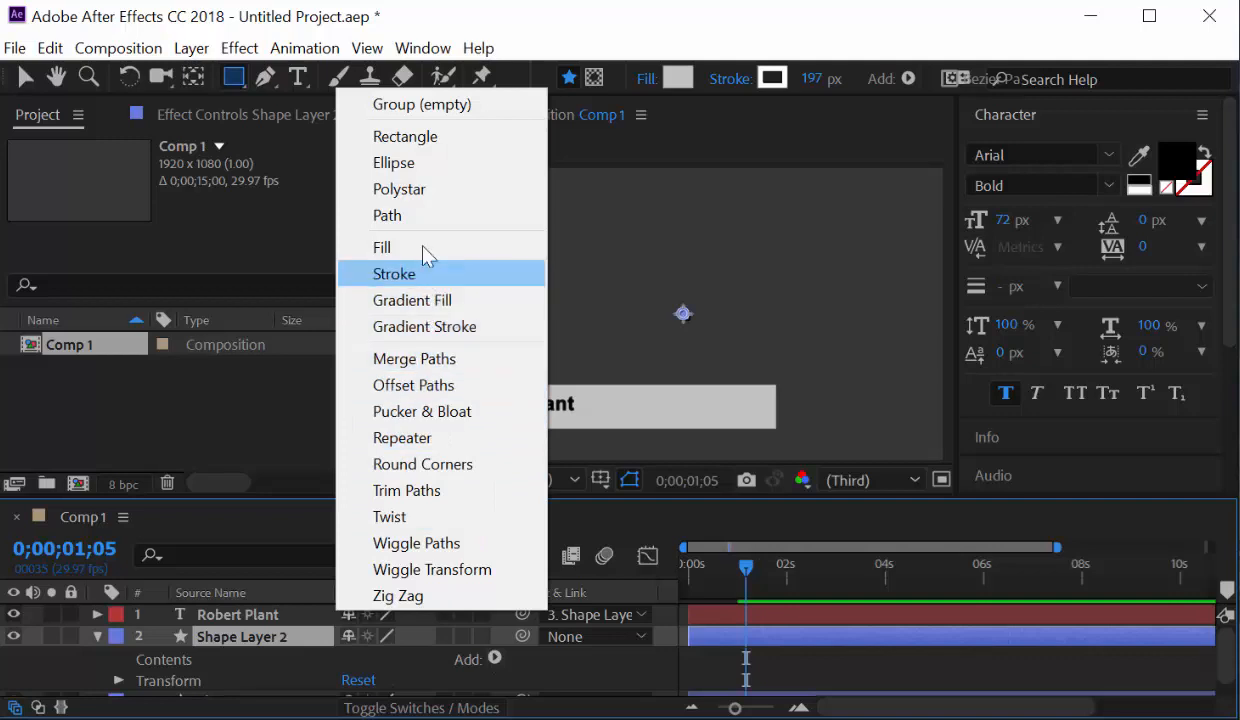
click(420, 216)
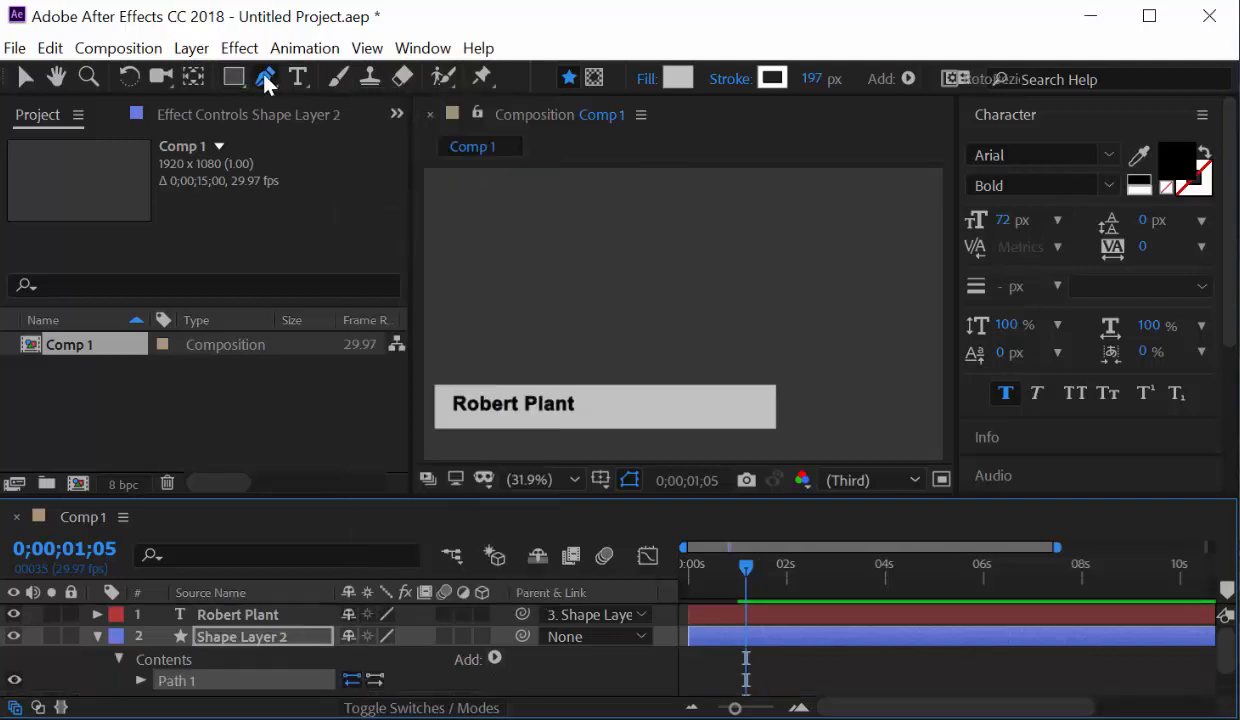
click(453, 418)
click(752, 418)
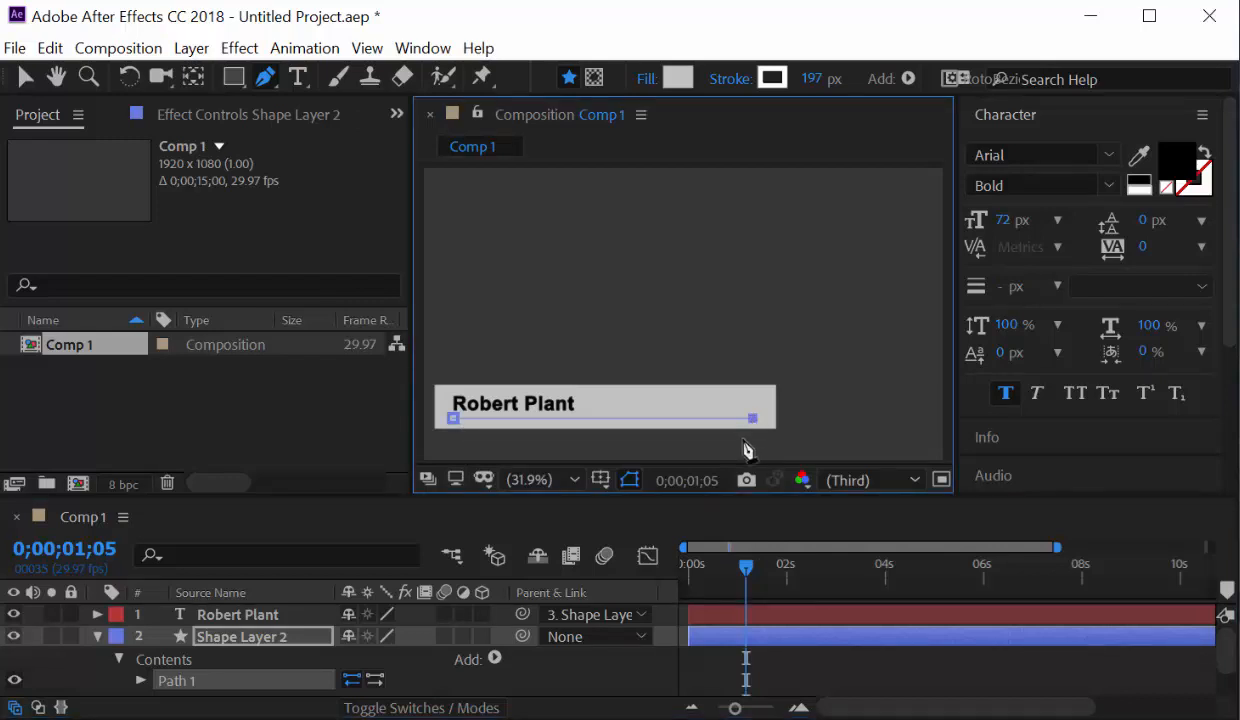
key(v)
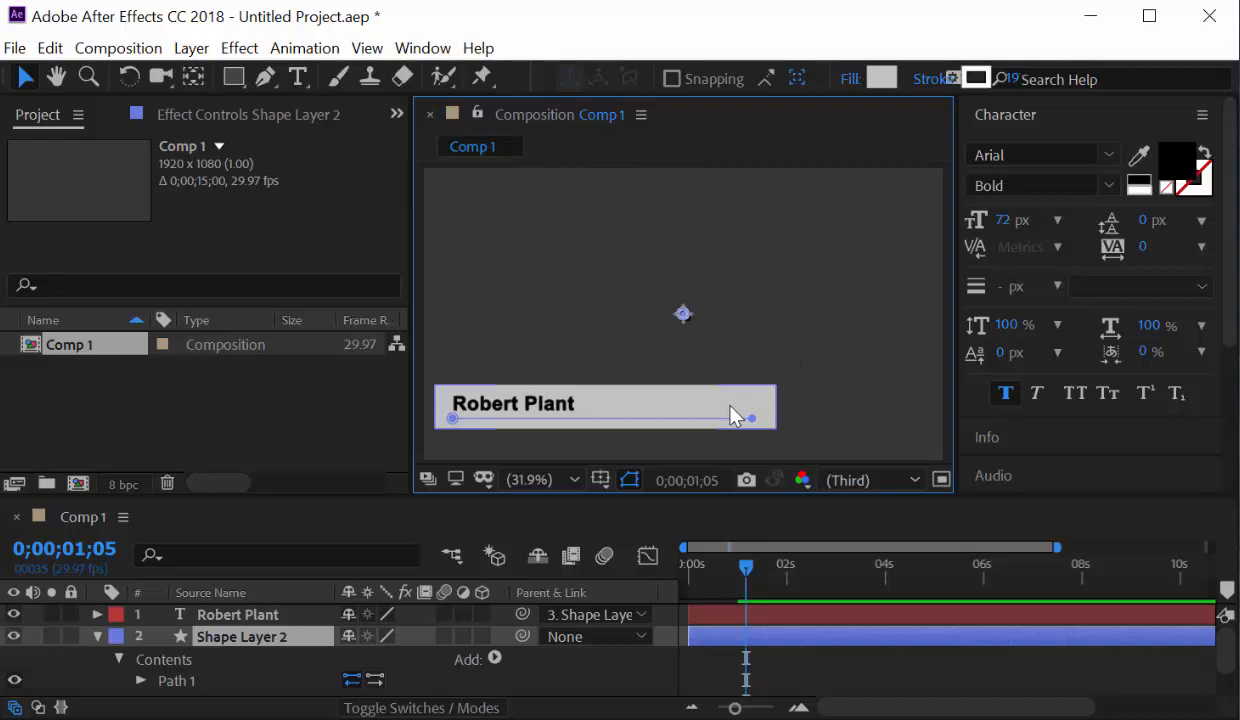
Add a stroke to Shape Layer 2's path and widen it.
click(492, 660)
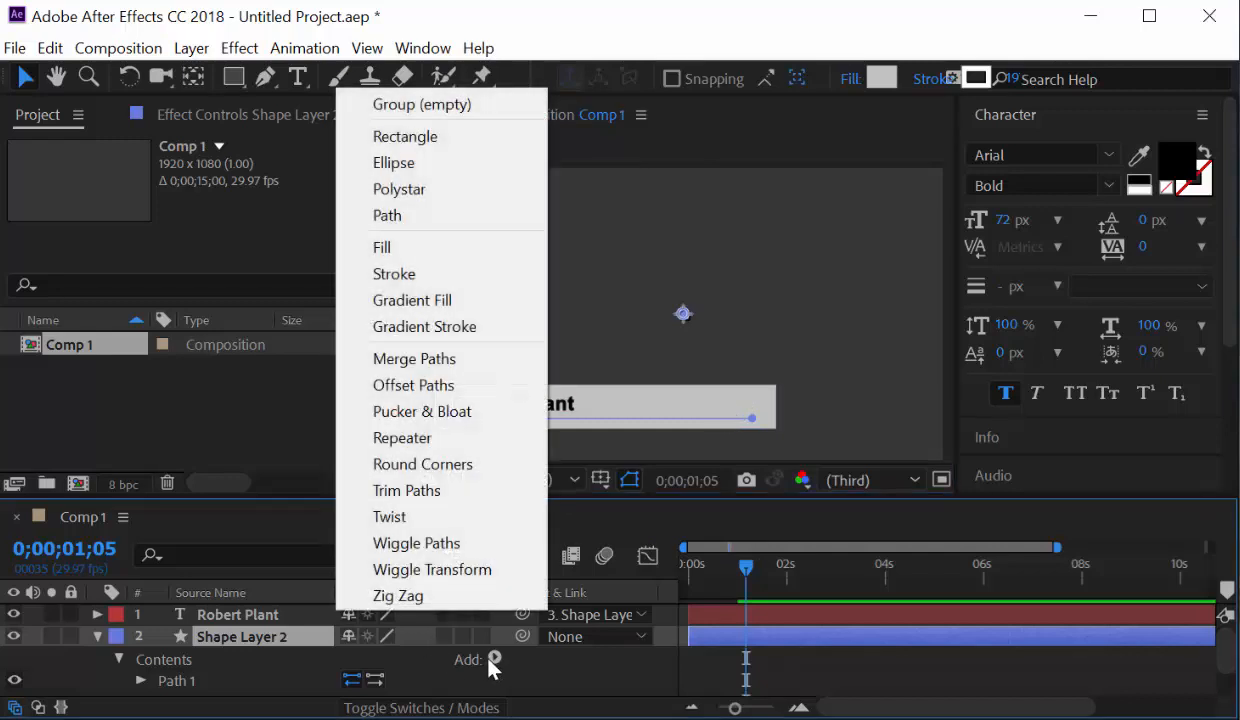
click(449, 275)
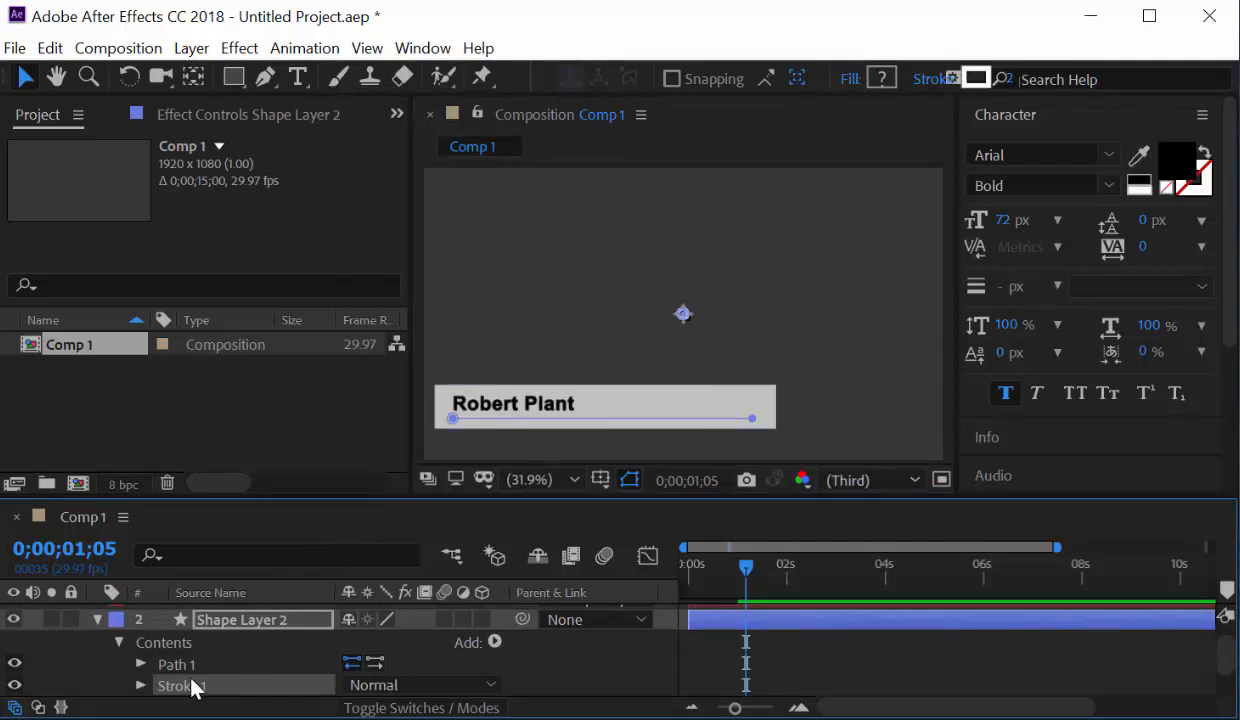
click(141, 685)
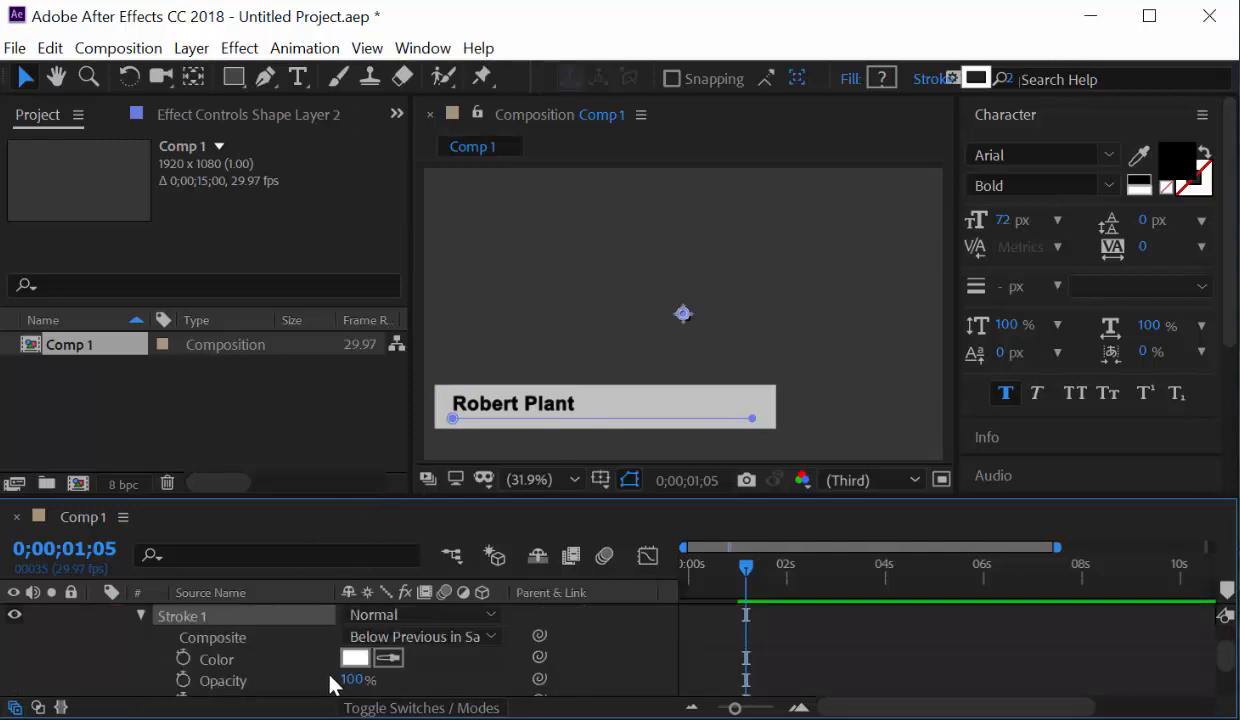
scroll(333, 685, down, 3)
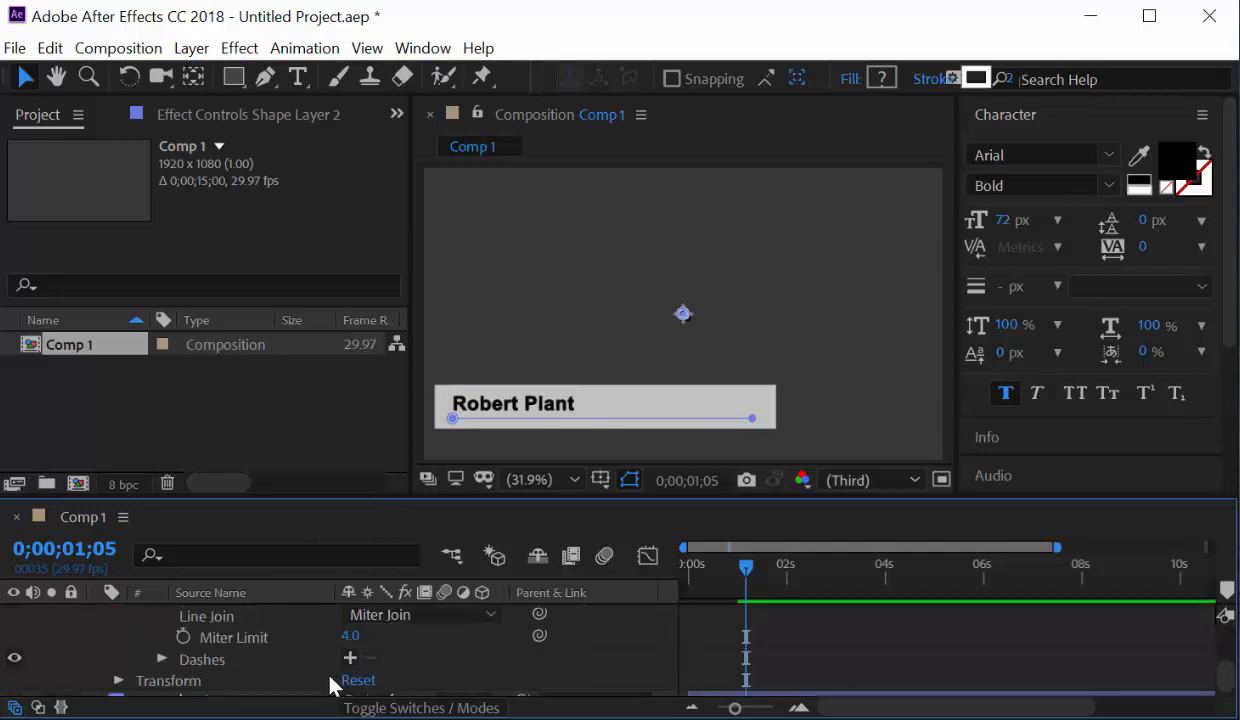
scroll(282, 670, up, 4)
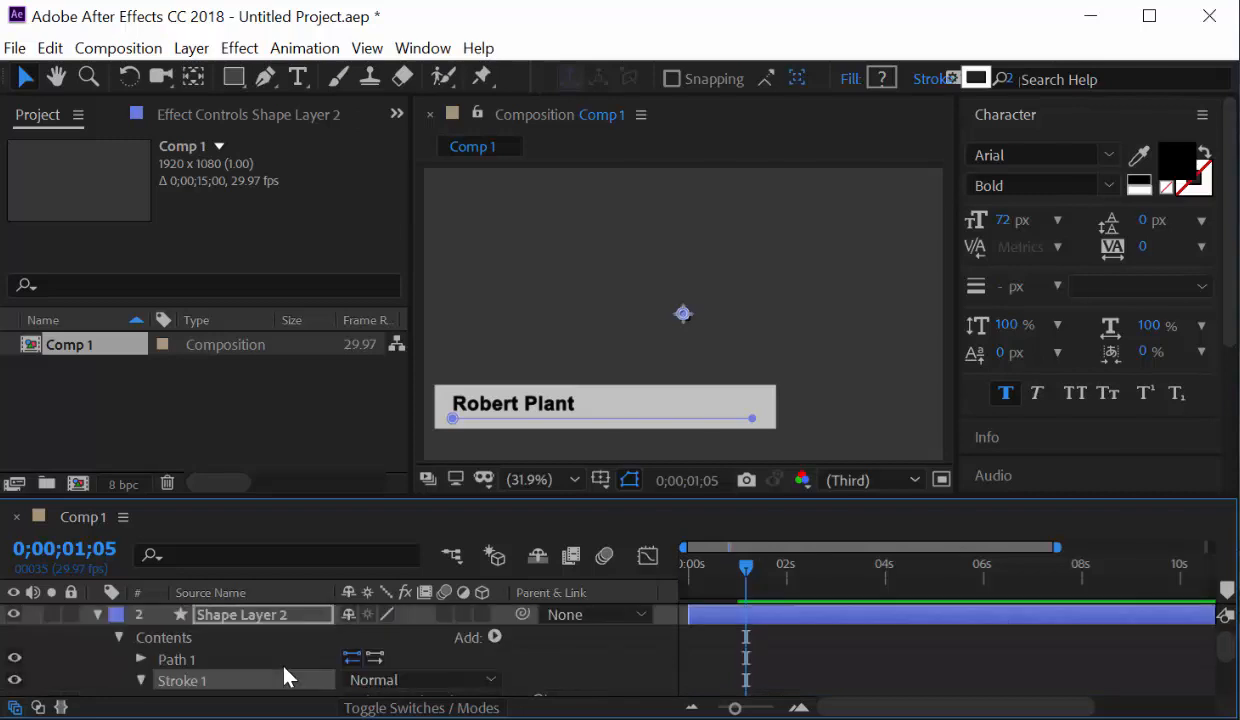
scroll(282, 670, down, 3)
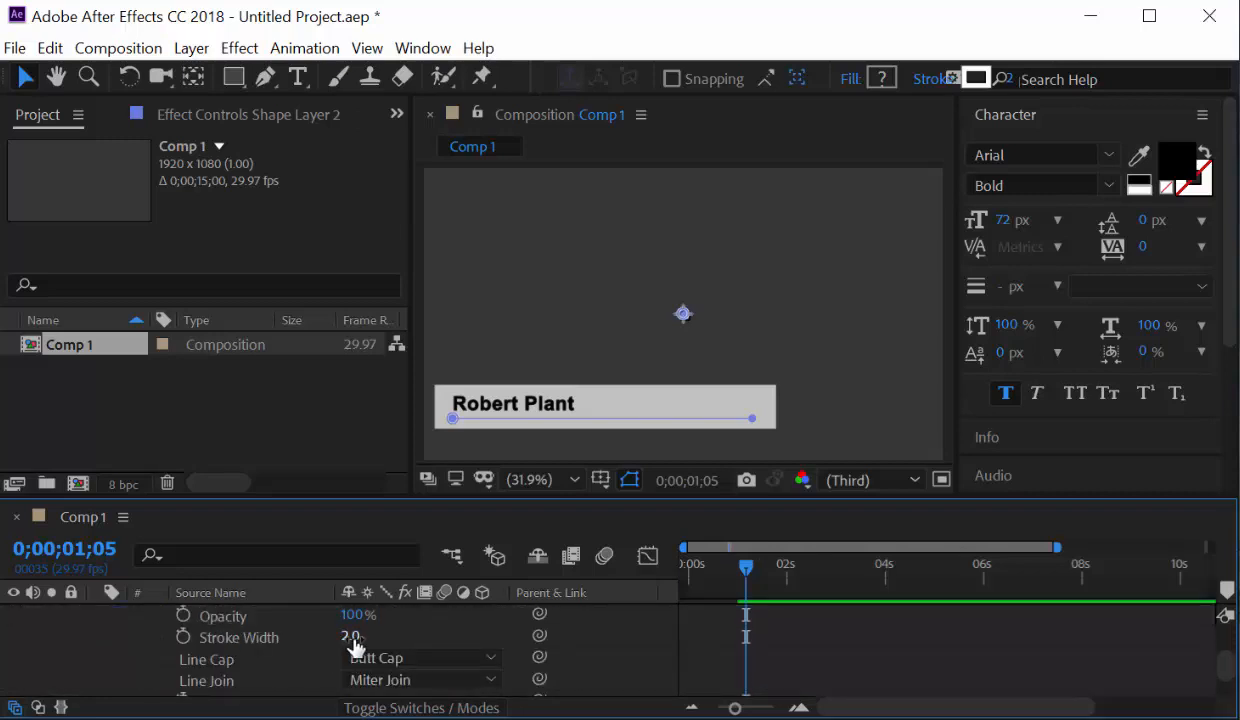
drag(351, 637, 362, 636)
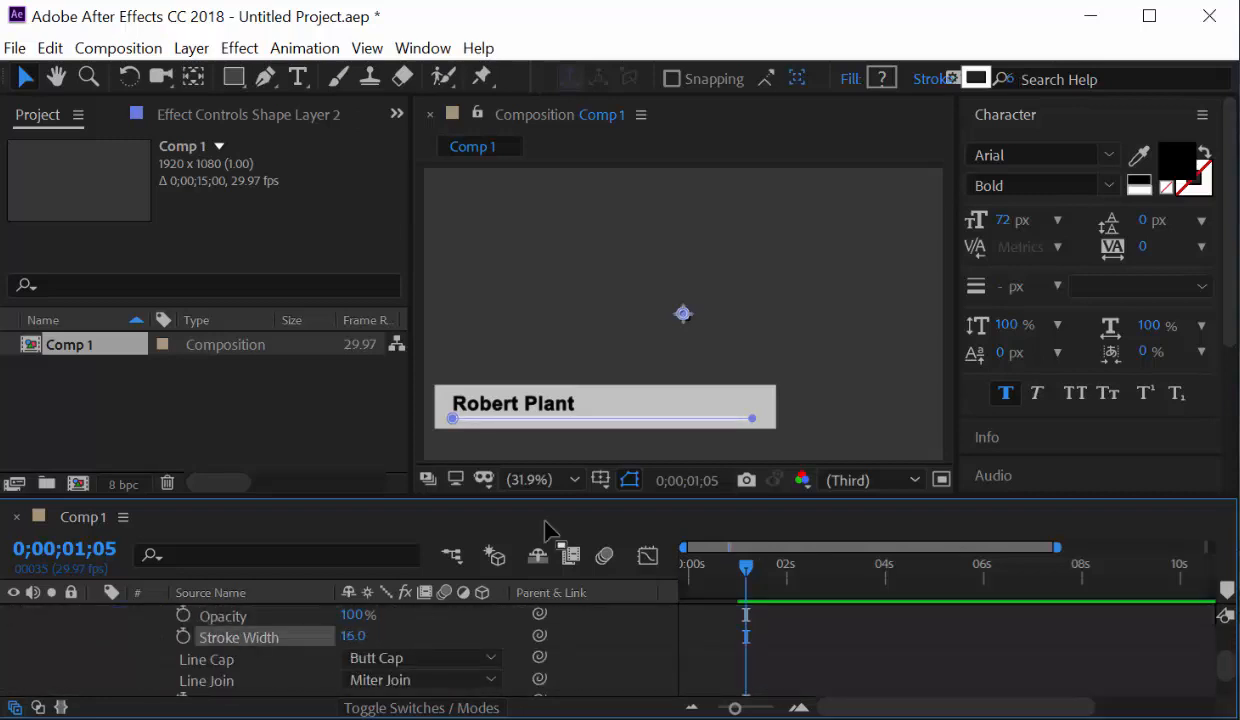
scroll(302, 617, up, 1)
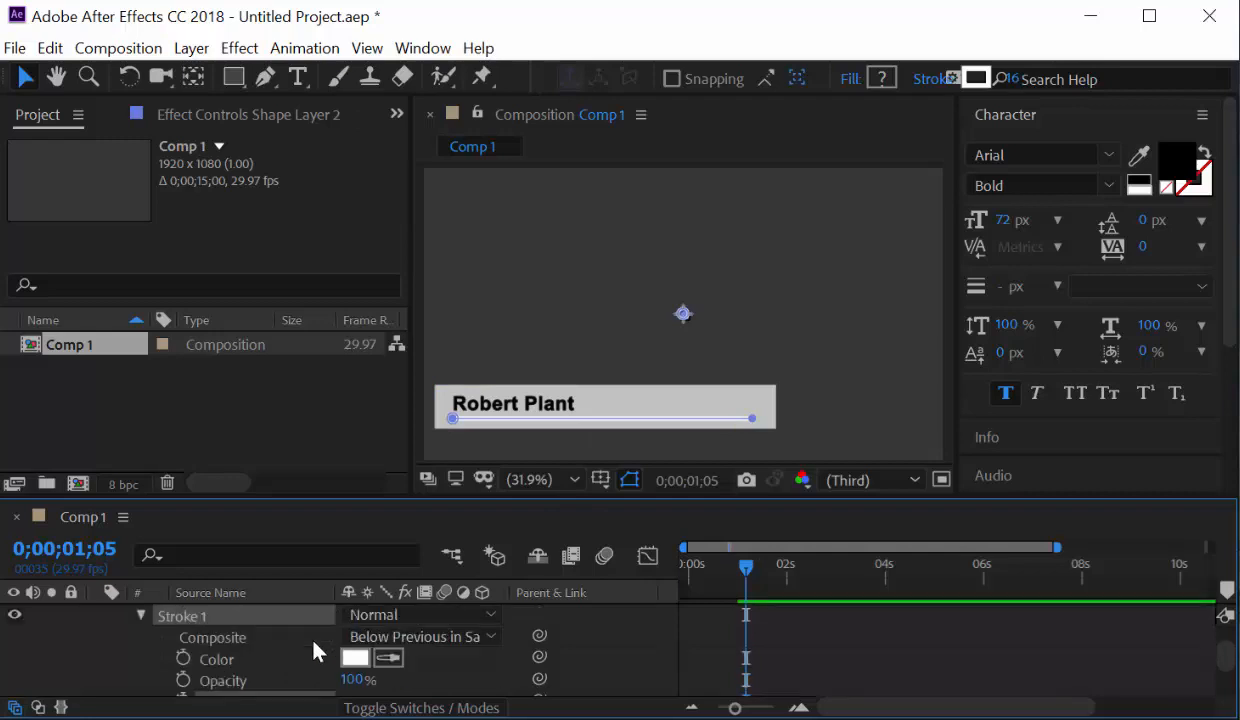
Make the stroke black (000000) and set its width to 8.
click(355, 658)
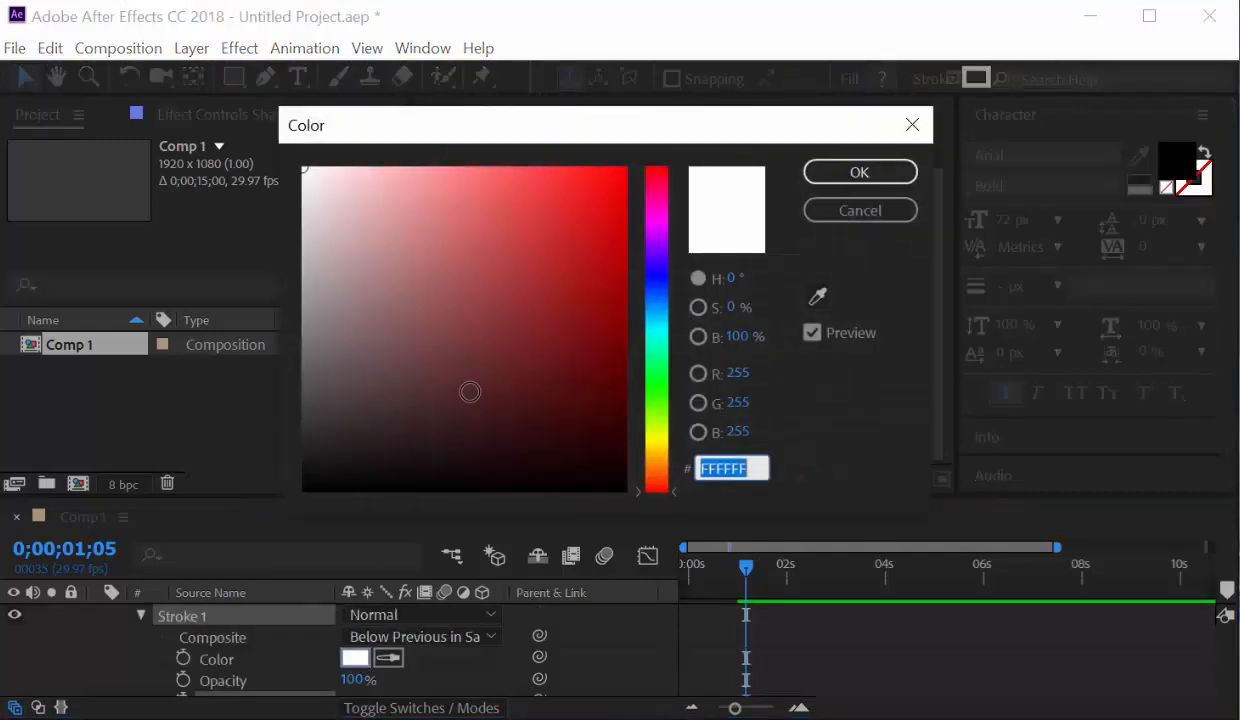
mouse_move(455, 380)
mouse_down()
mouse_move(369, 444)
mouse_move(468, 376)
mouse_move(573, 221)
mouse_move(618, 185)
mouse_up()
drag(668, 145, 232, 300)
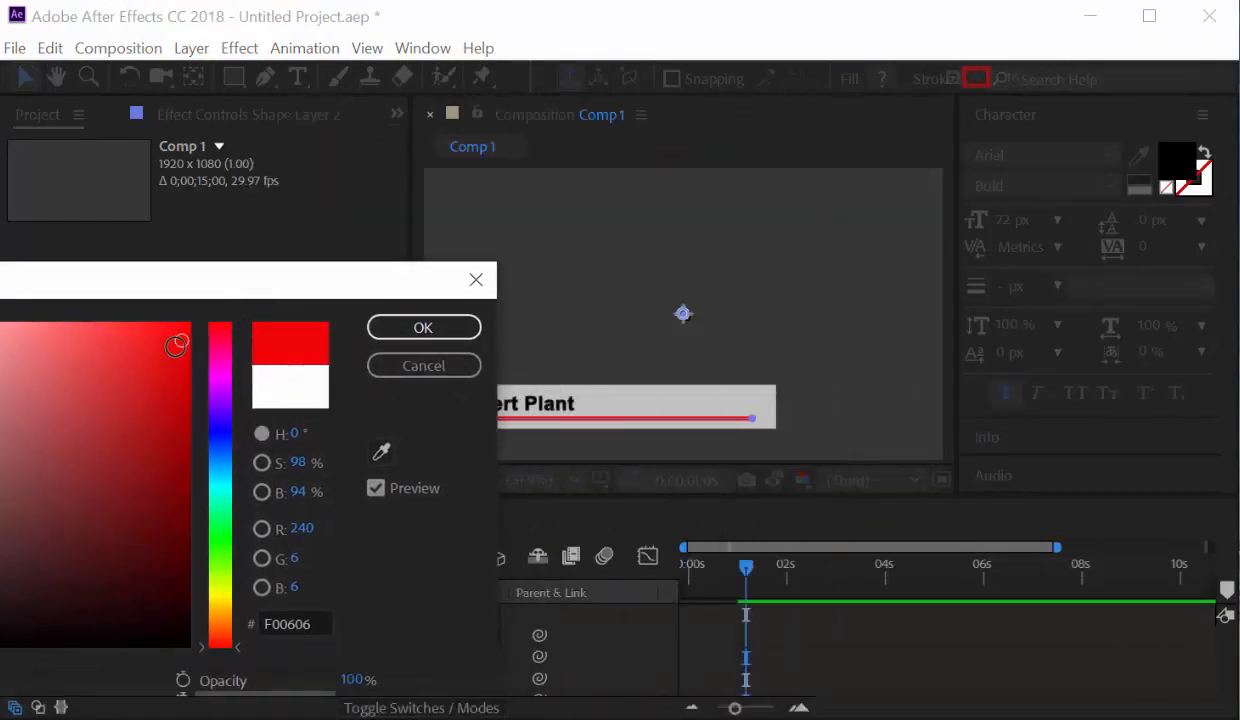
drag(172, 332, 30, 647)
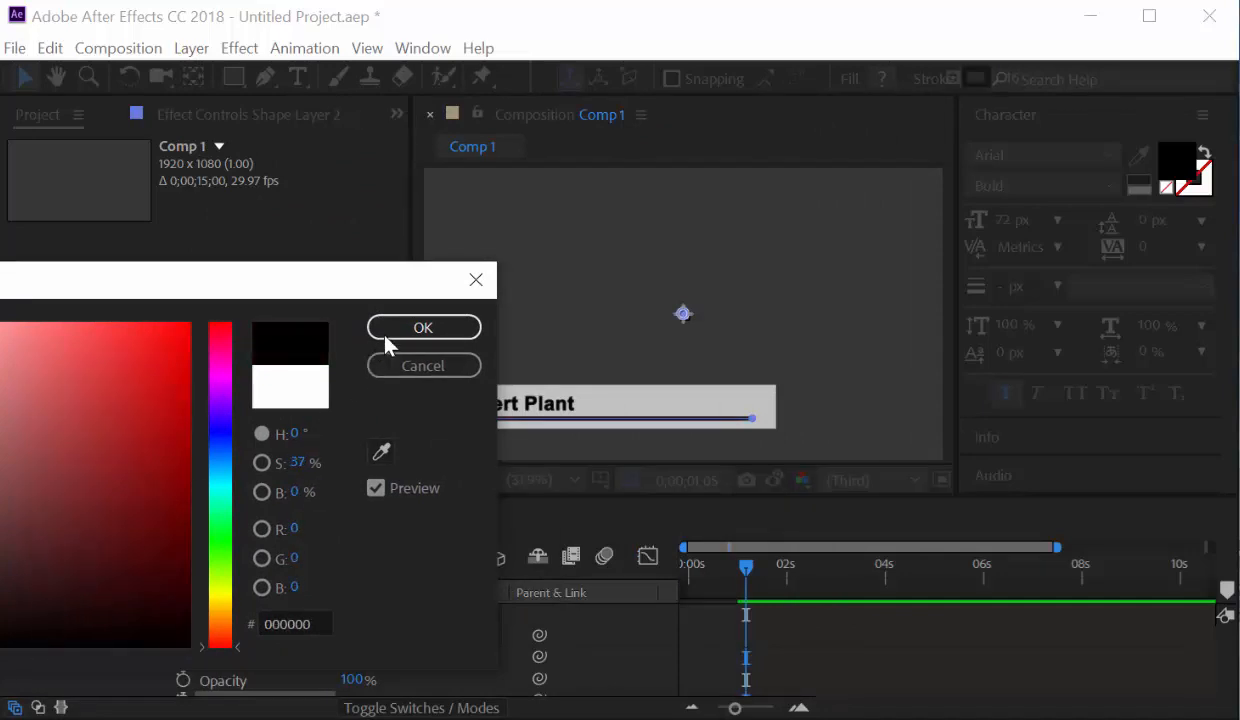
click(423, 327)
scroll(370, 625, down, 4)
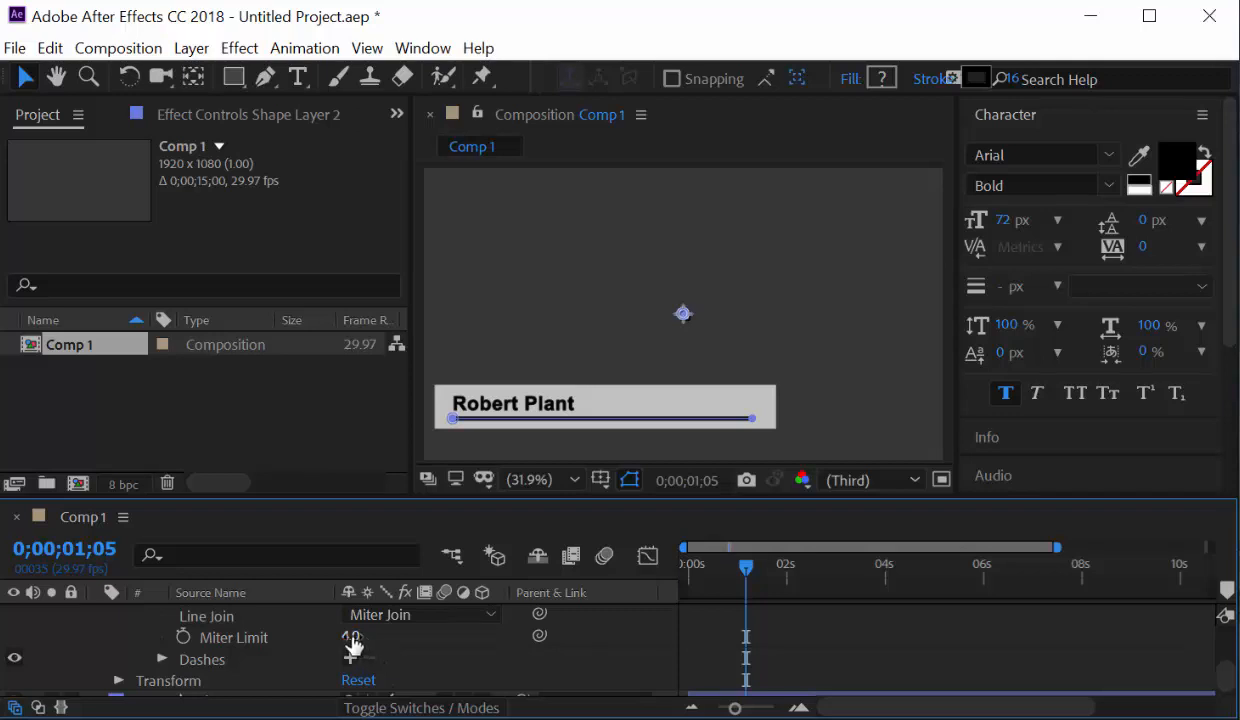
scroll(355, 647, down, 1)
scroll(355, 645, up, 5)
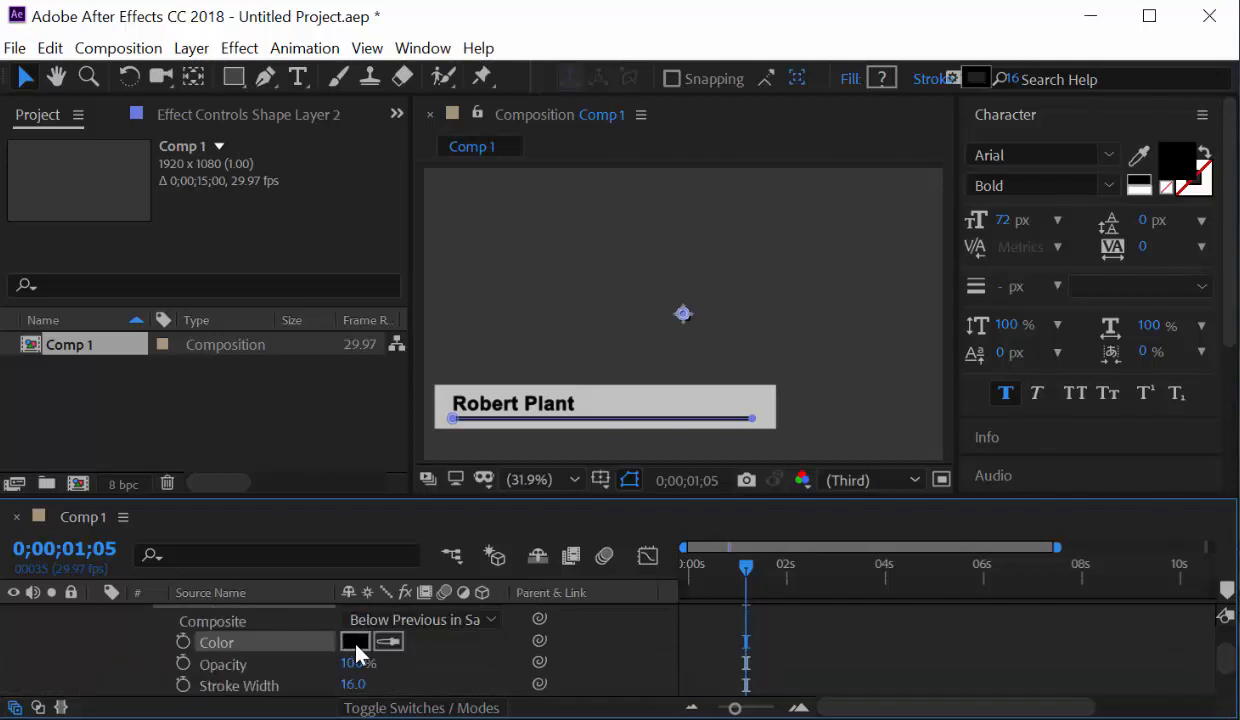
drag(352, 689, 343, 684)
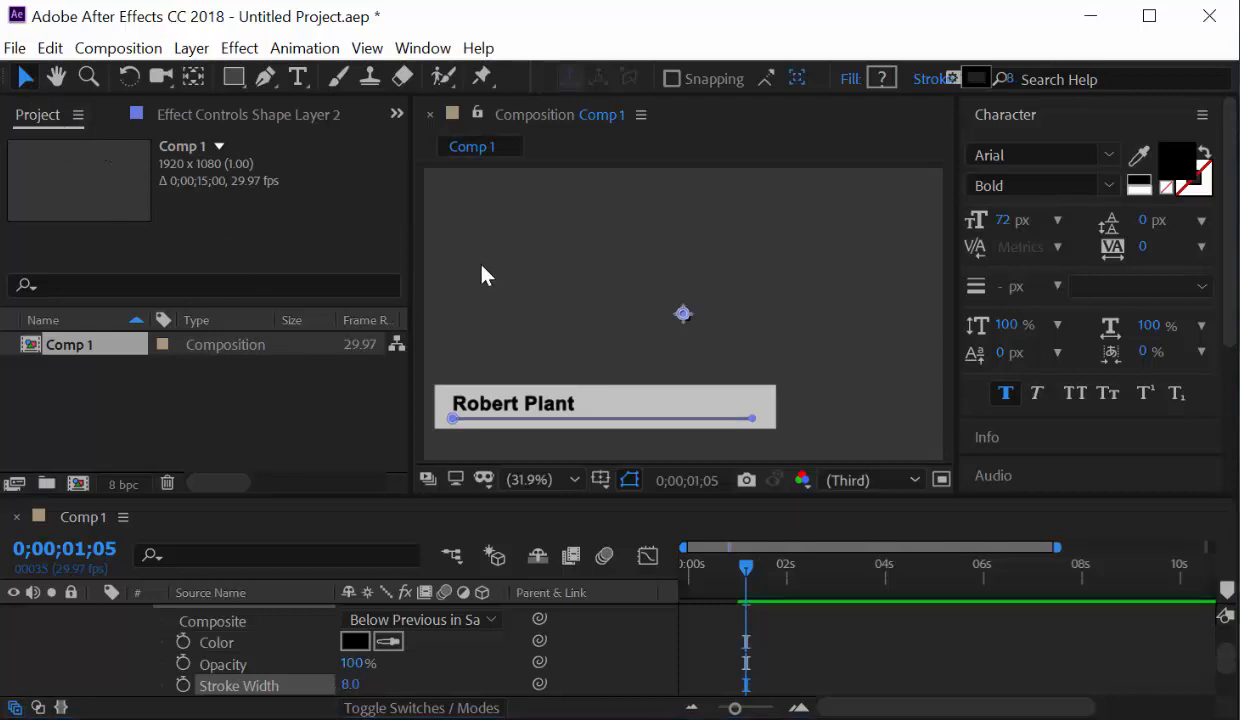
click(563, 290)
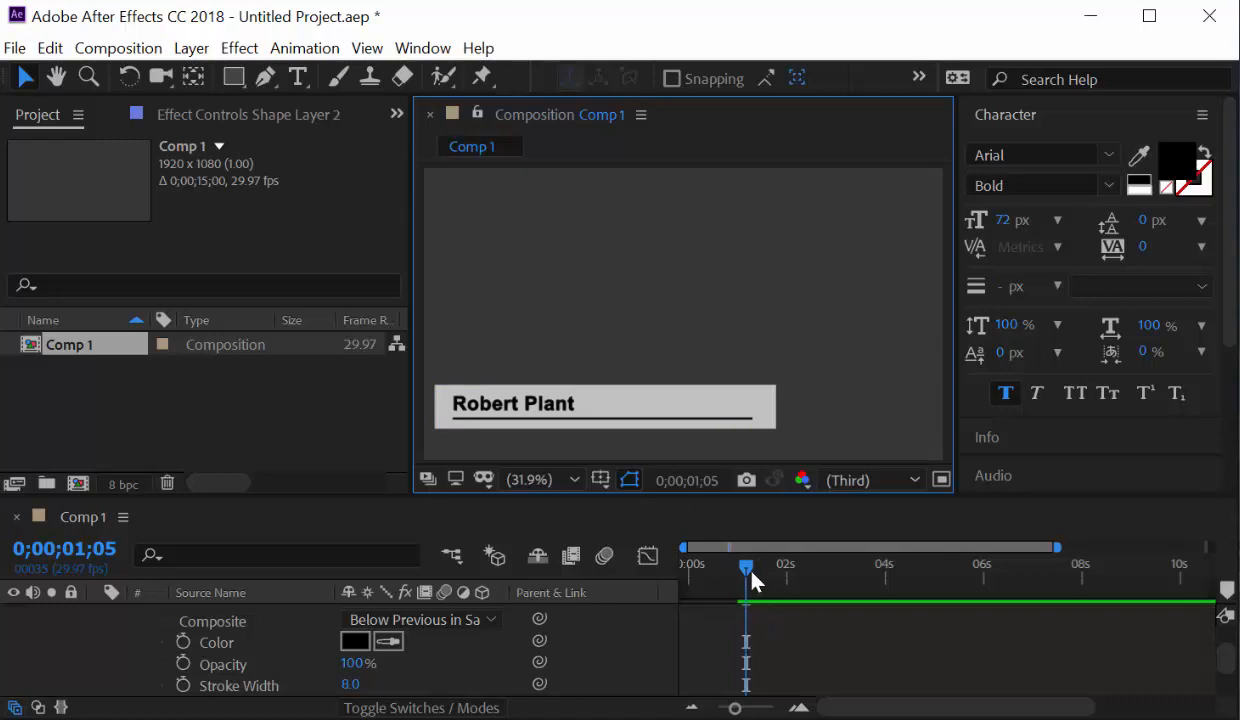
Add Trim Paths to the underline shape in Shape Layer 2.
mouse_move(750, 573)
mouse_down()
mouse_move(689, 578)
mouse_move(764, 569)
mouse_move(658, 570)
mouse_move(740, 576)
mouse_up()
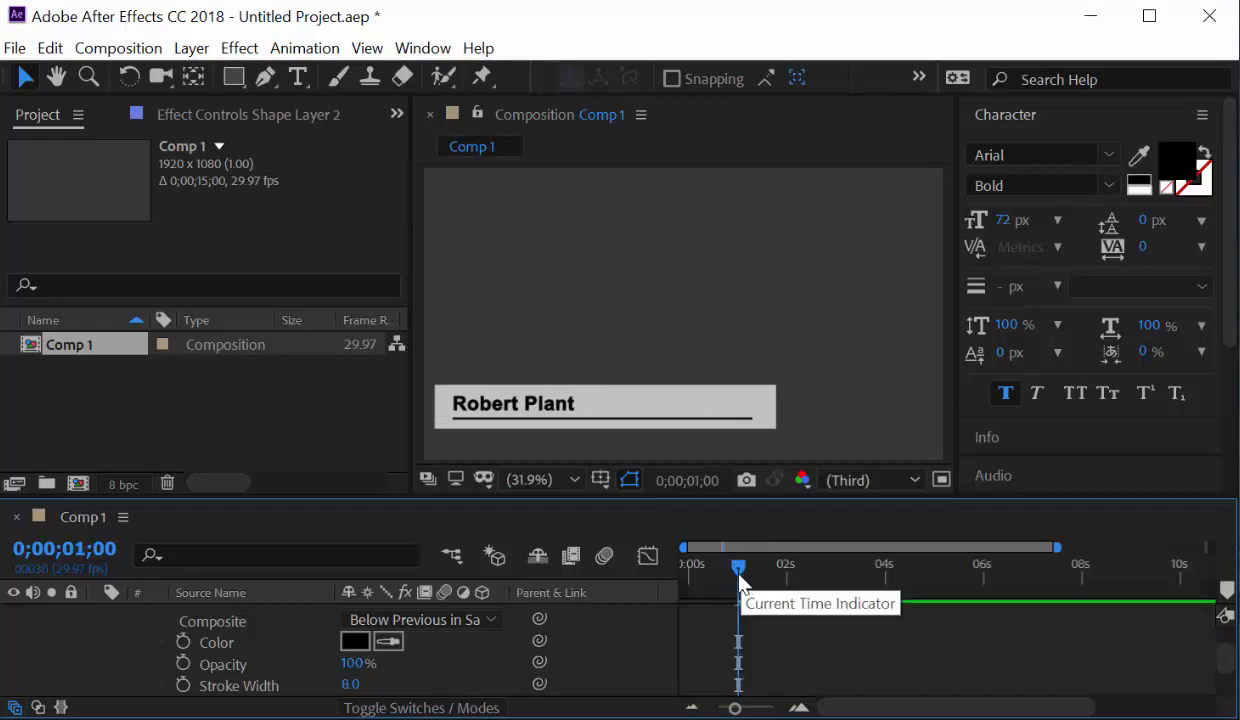
scroll(200, 648, up, 5)
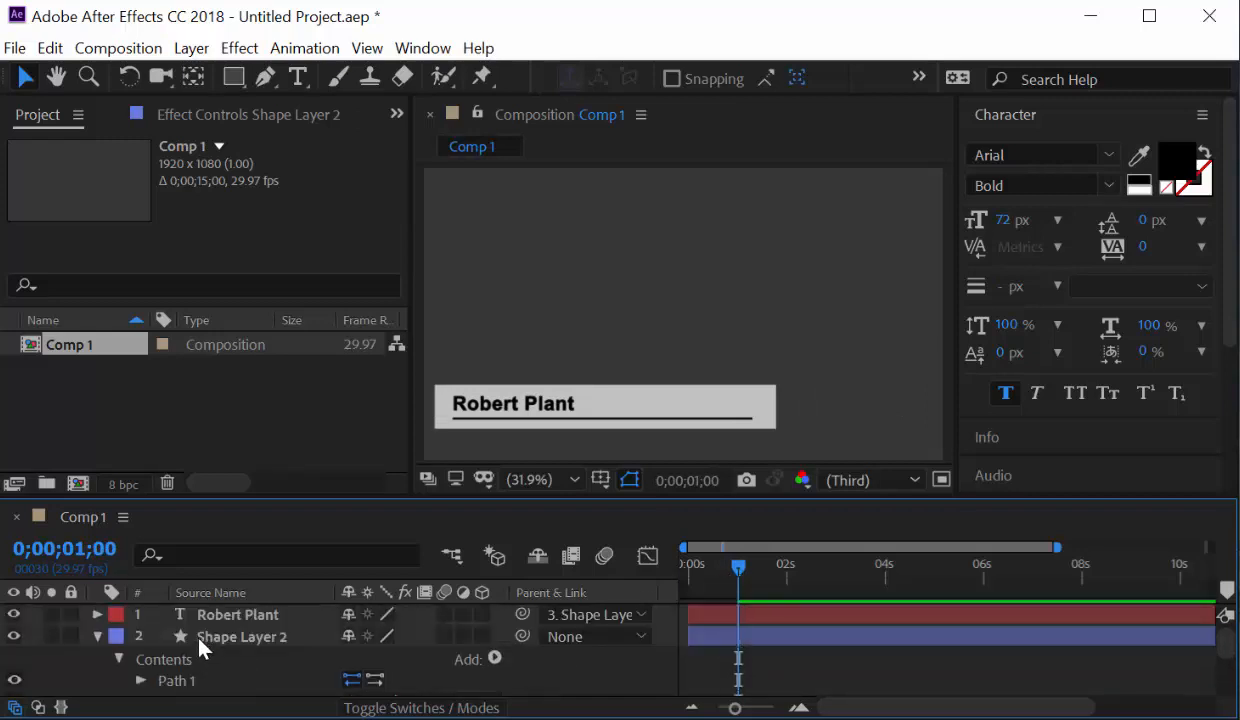
scroll(155, 672, down, 3)
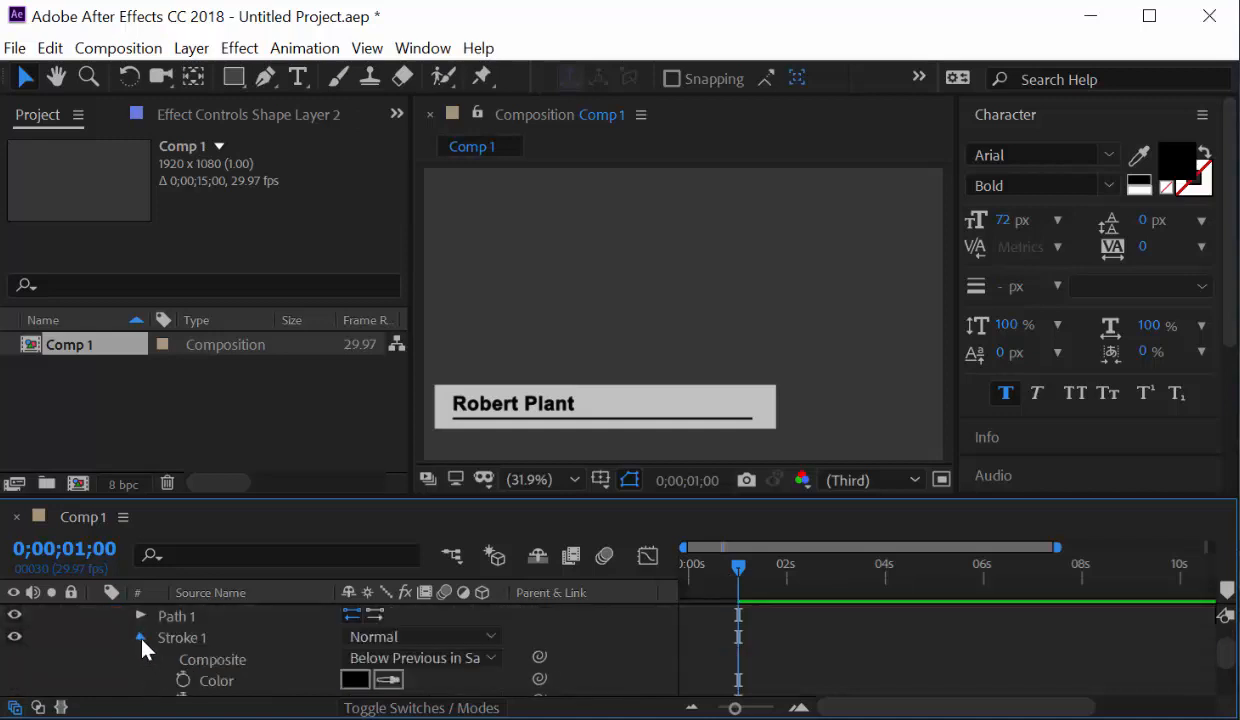
click(141, 637)
scroll(145, 652, up, 3)
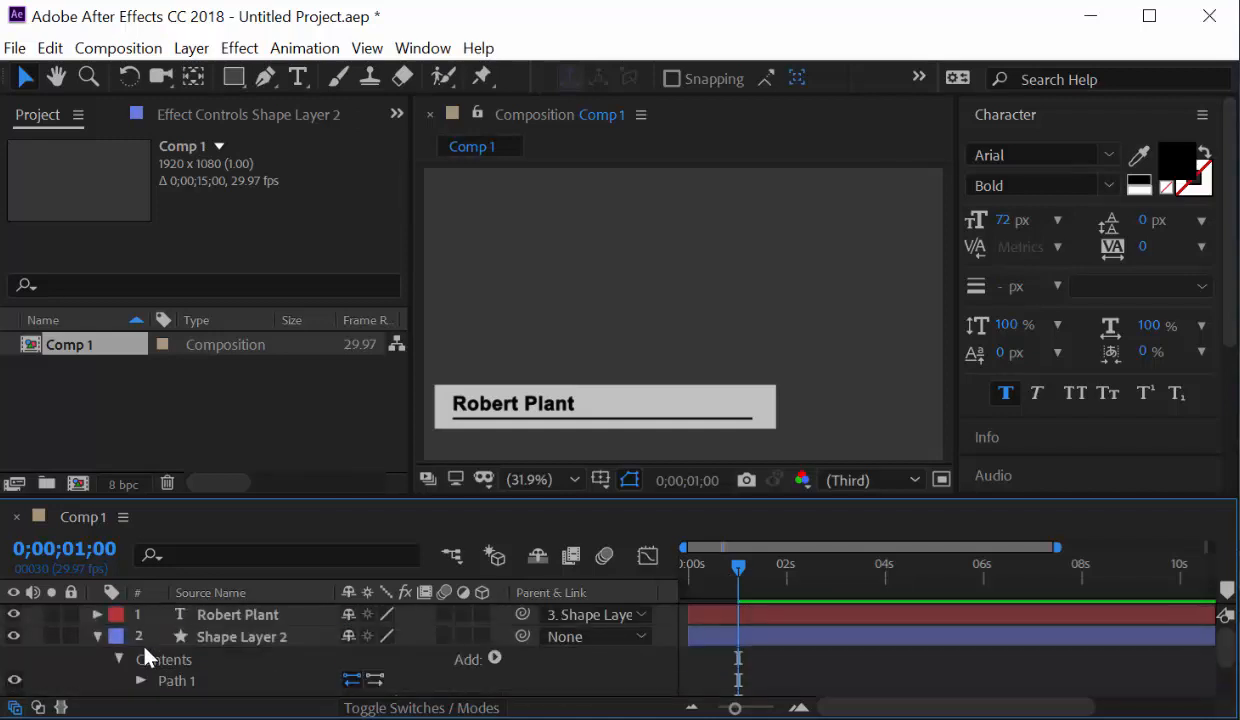
click(141, 680)
scroll(143, 684, down, 1)
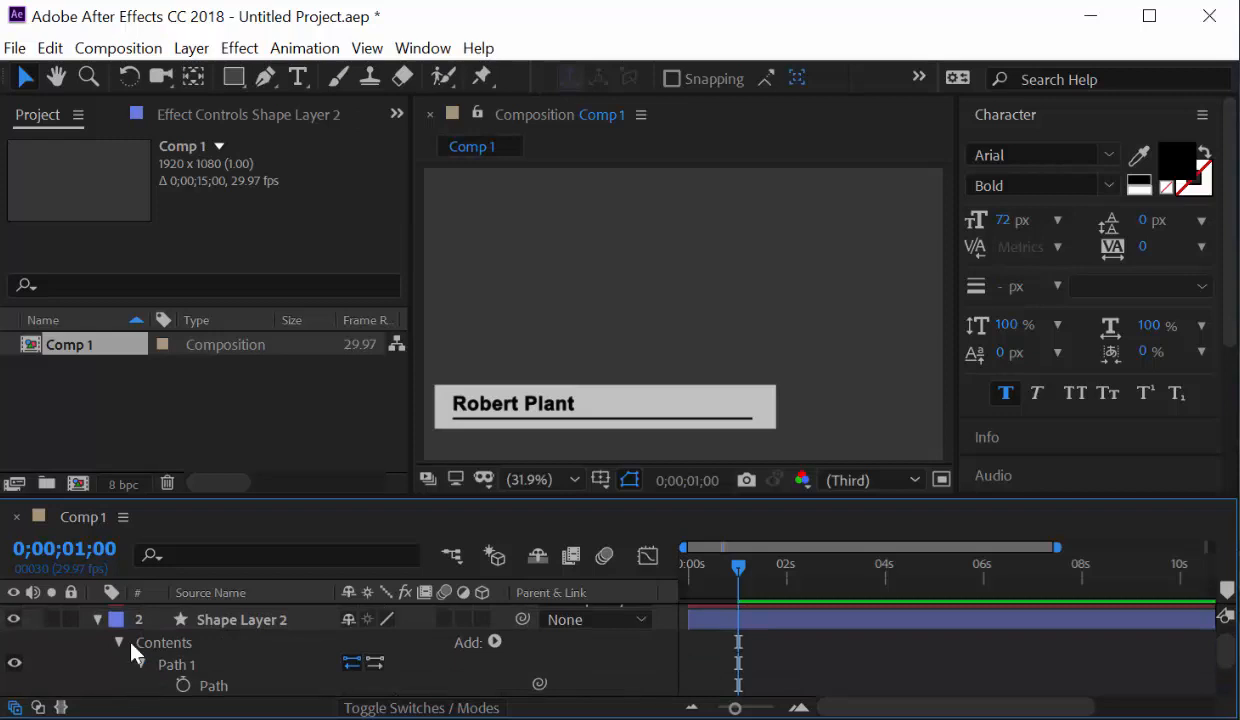
click(119, 643)
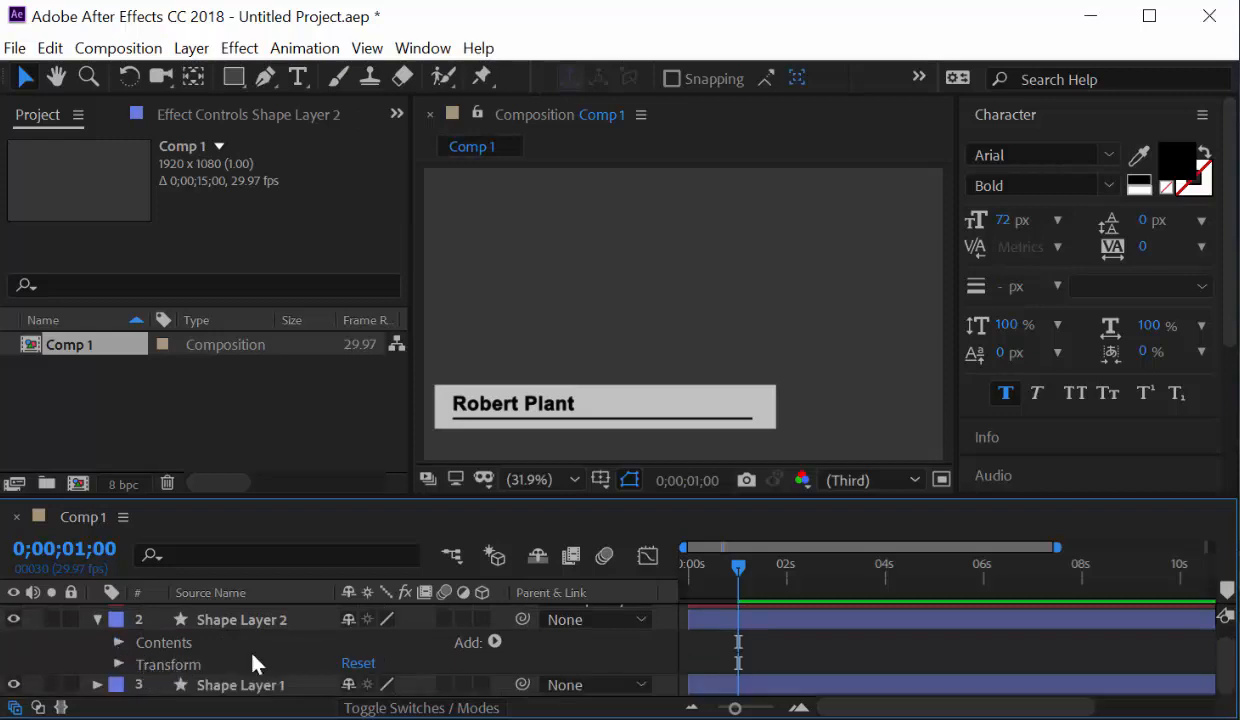
click(494, 643)
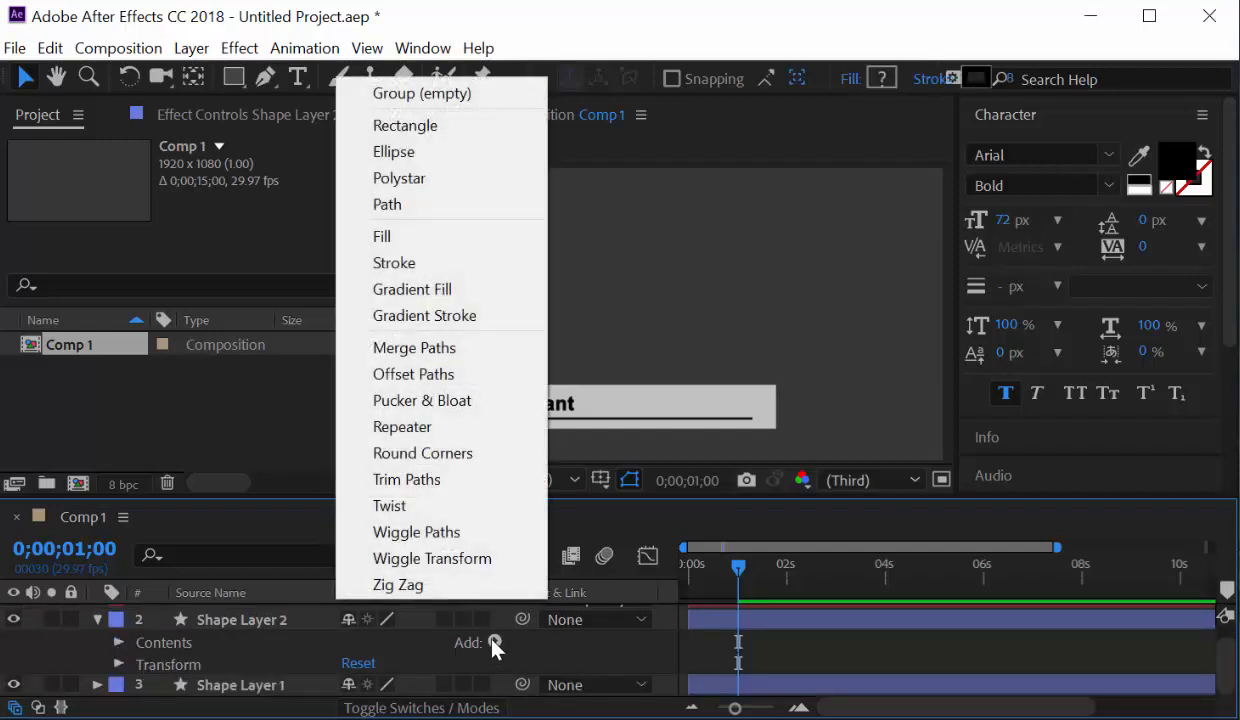
click(463, 488)
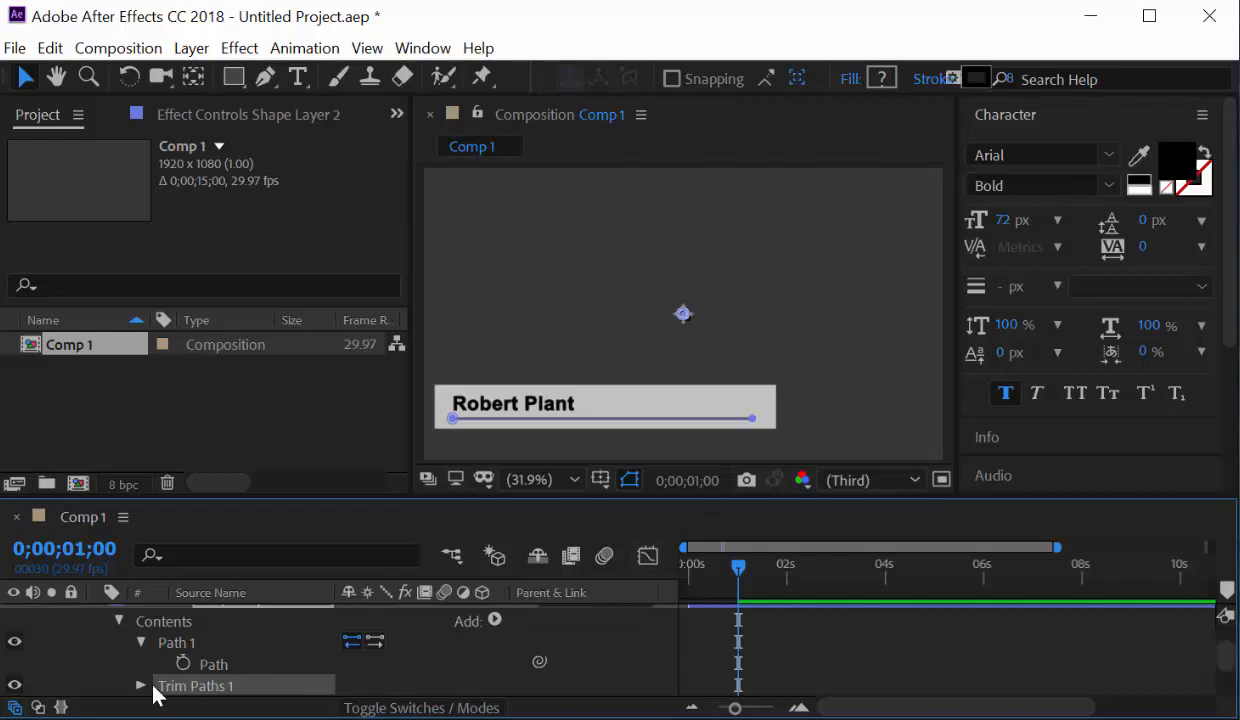
Set Trim Paths Start to 100% and record a keyframe.
scroll(145, 668, down, 2)
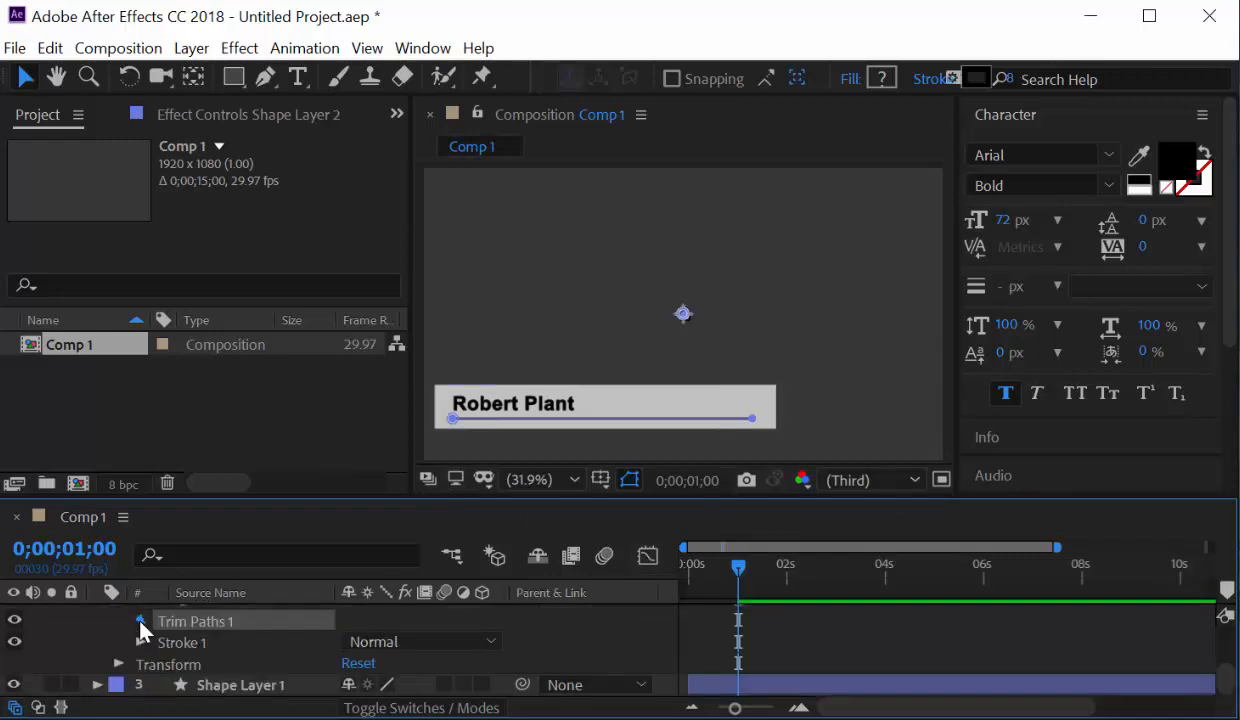
click(140, 621)
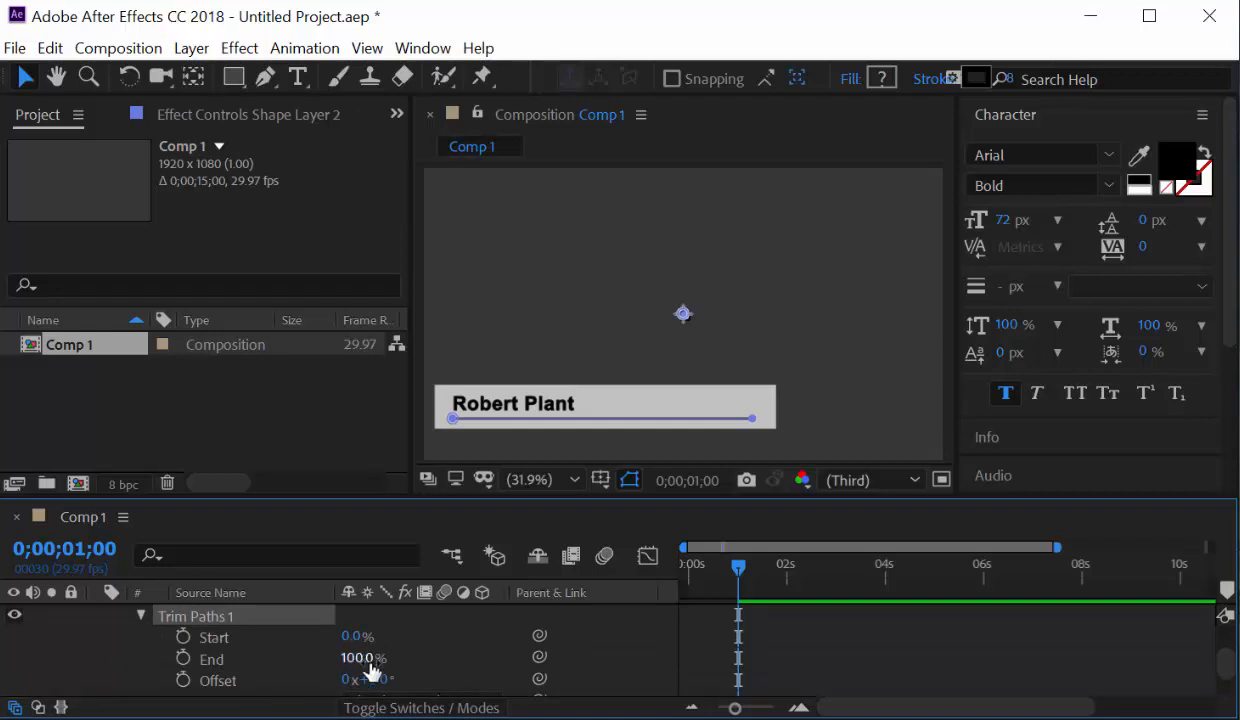
mouse_move(368, 662)
mouse_down()
mouse_move(247, 657)
mouse_move(470, 625)
mouse_up()
mouse_move(354, 640)
mouse_down()
mouse_move(530, 627)
mouse_move(360, 627)
mouse_move(390, 650)
mouse_move(495, 652)
mouse_up()
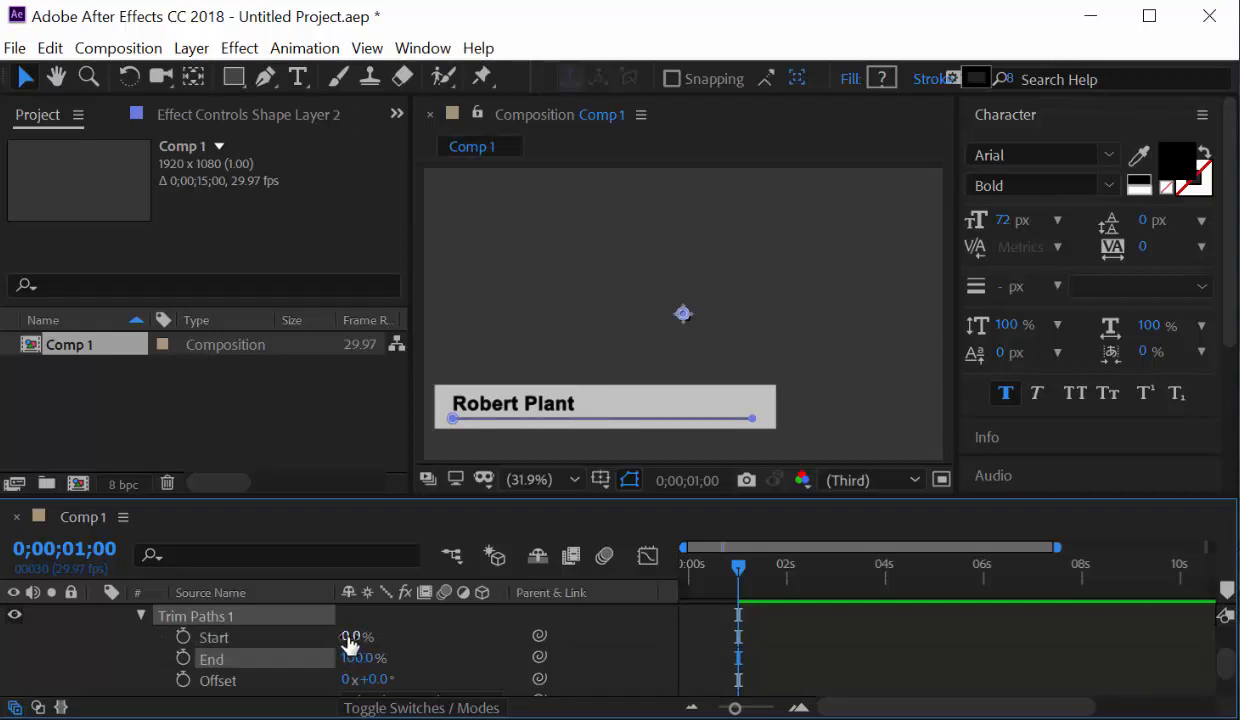
mouse_move(350, 637)
mouse_down()
mouse_move(428, 632)
mouse_move(340, 634)
mouse_move(358, 658)
mouse_move(320, 652)
mouse_move(378, 645)
mouse_move(321, 653)
mouse_move(357, 640)
mouse_move(652, 639)
mouse_up()
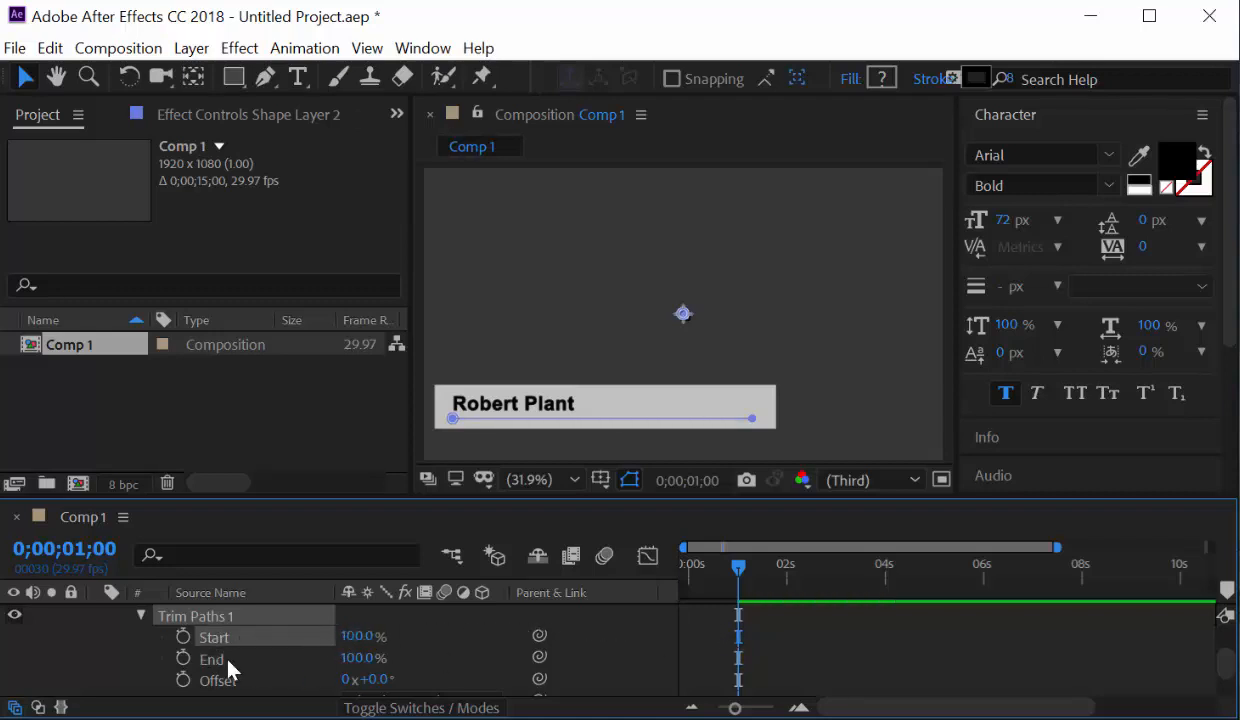
click(183, 637)
At 0;00;01;15, set Trim Paths Start to 0% so the underline fully shows.
drag(739, 570, 754, 568)
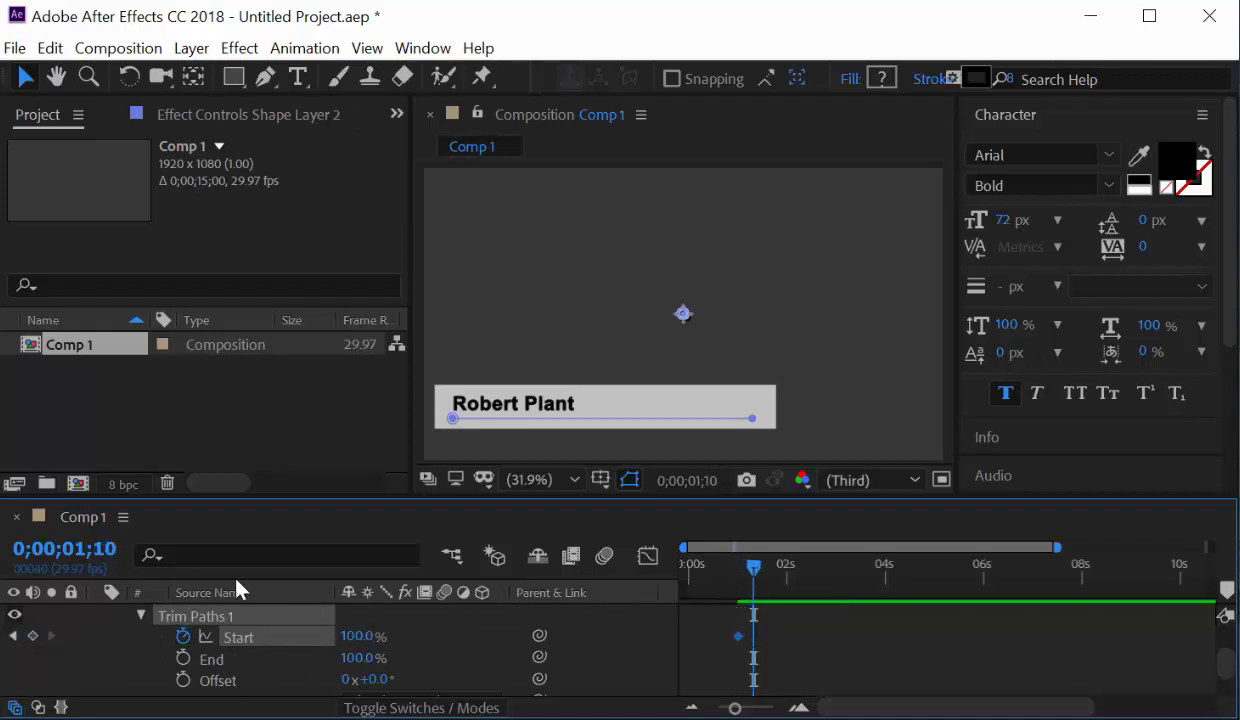
click(64, 549)
text(15)
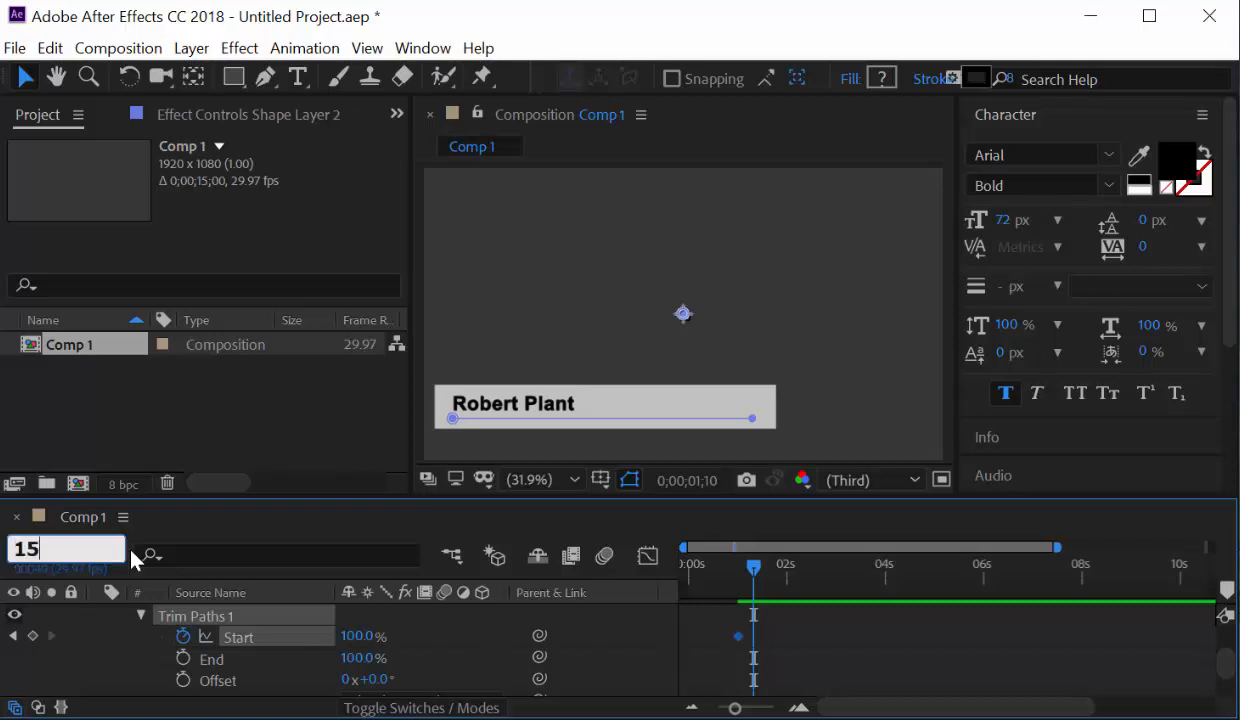
key(BackSpace)
text(5)
key(BackSpace)
text(15)
key(Return)
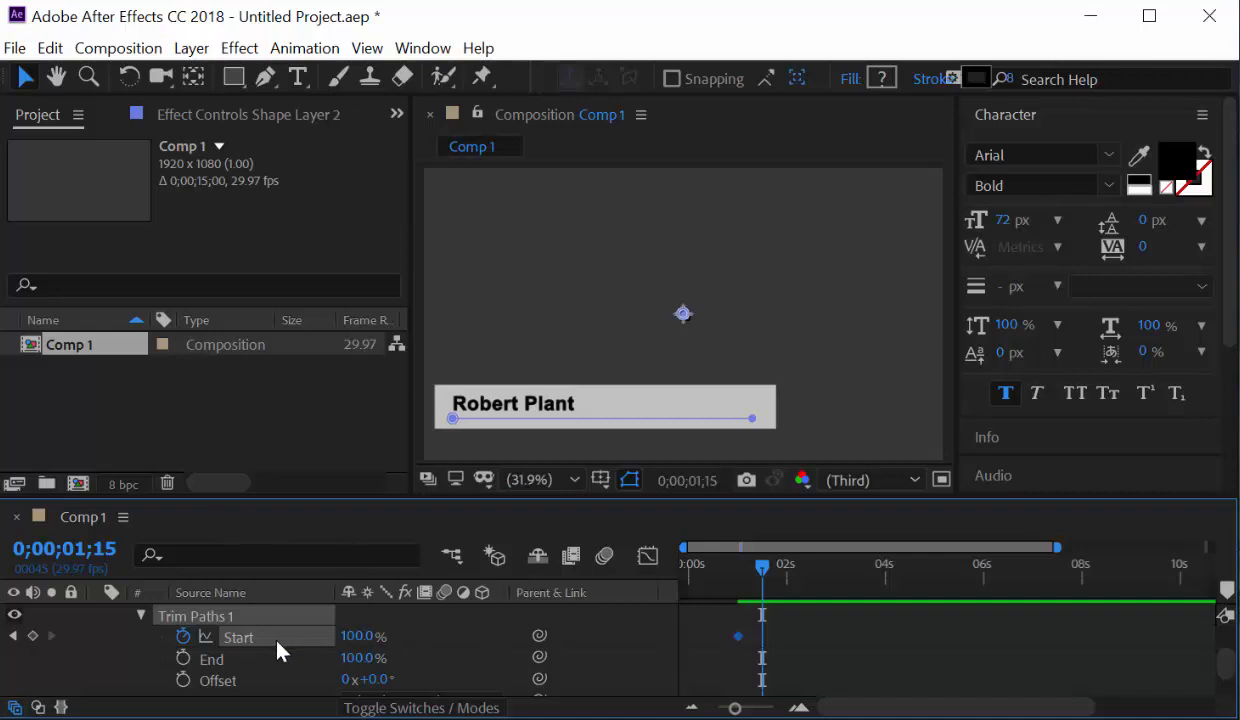
drag(350, 645, 152, 637)
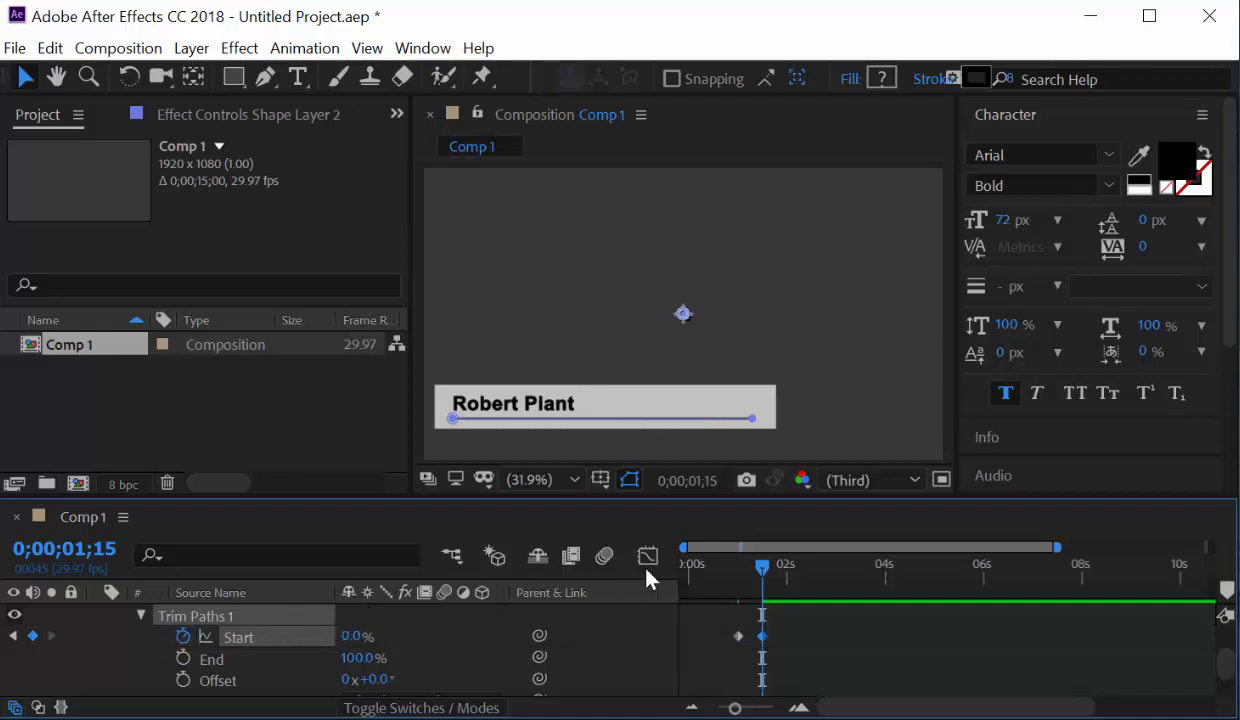
Preview the lower-third animation from the start, then bring up the file import dialog.
drag(764, 566, 628, 590)
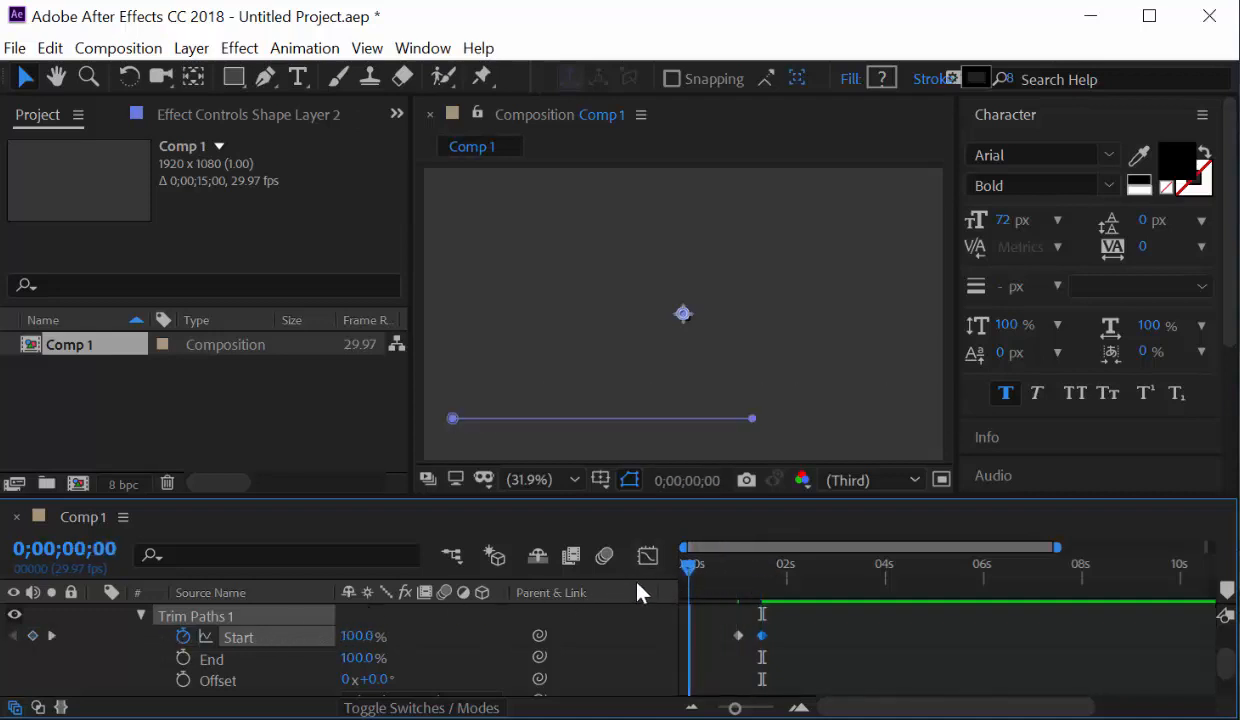
key(space)
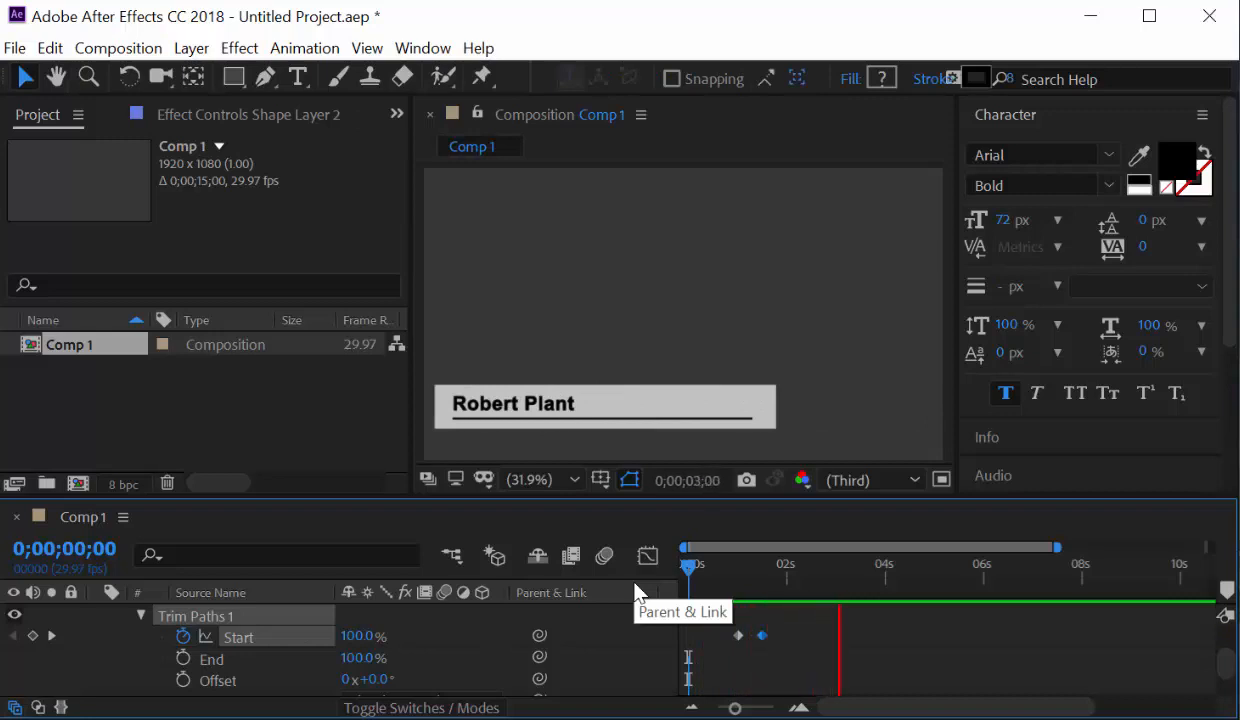
key(space)
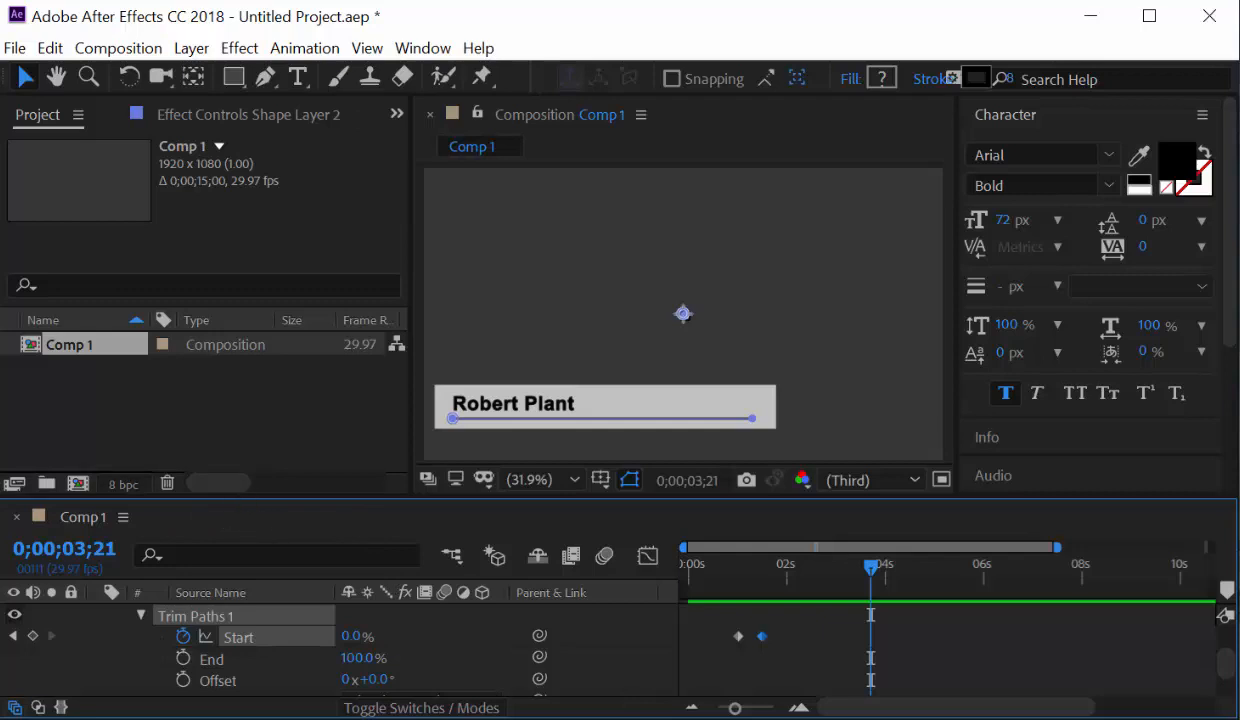
double_click(204, 420)
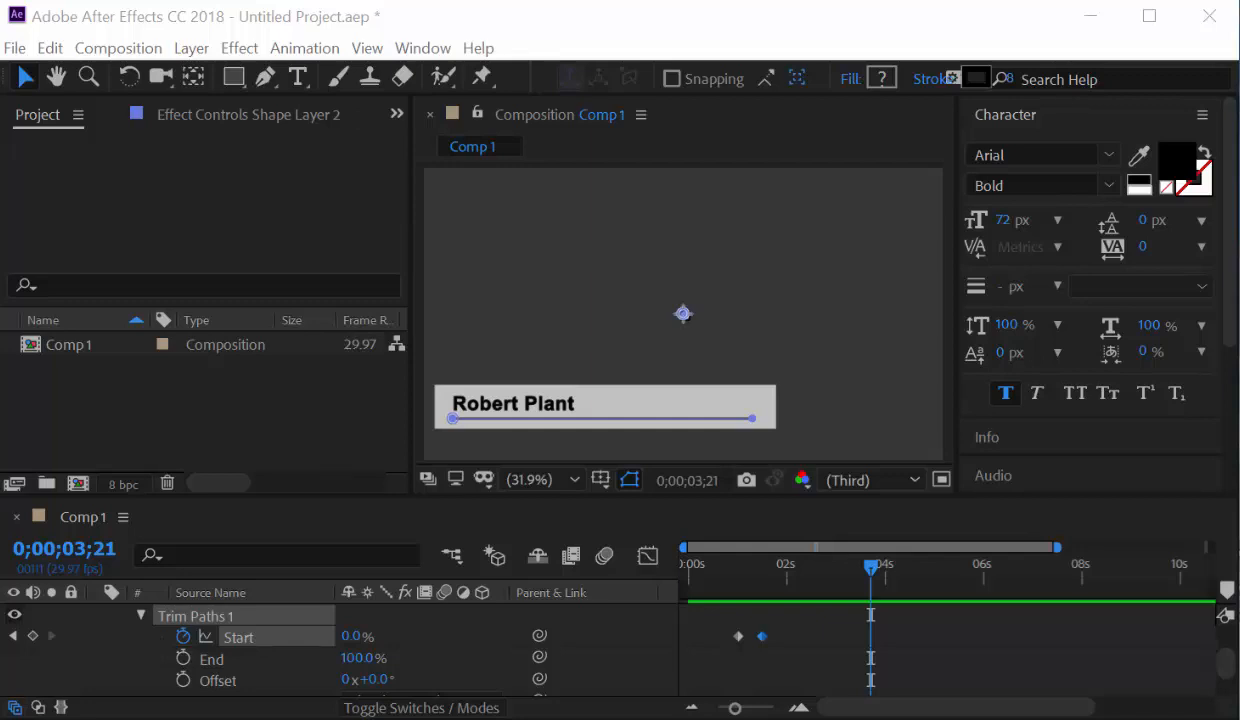
Import DrT.PNG into the project and rename Shape Layer 2 to 'line'.
drag(0, 475, 190, 437)
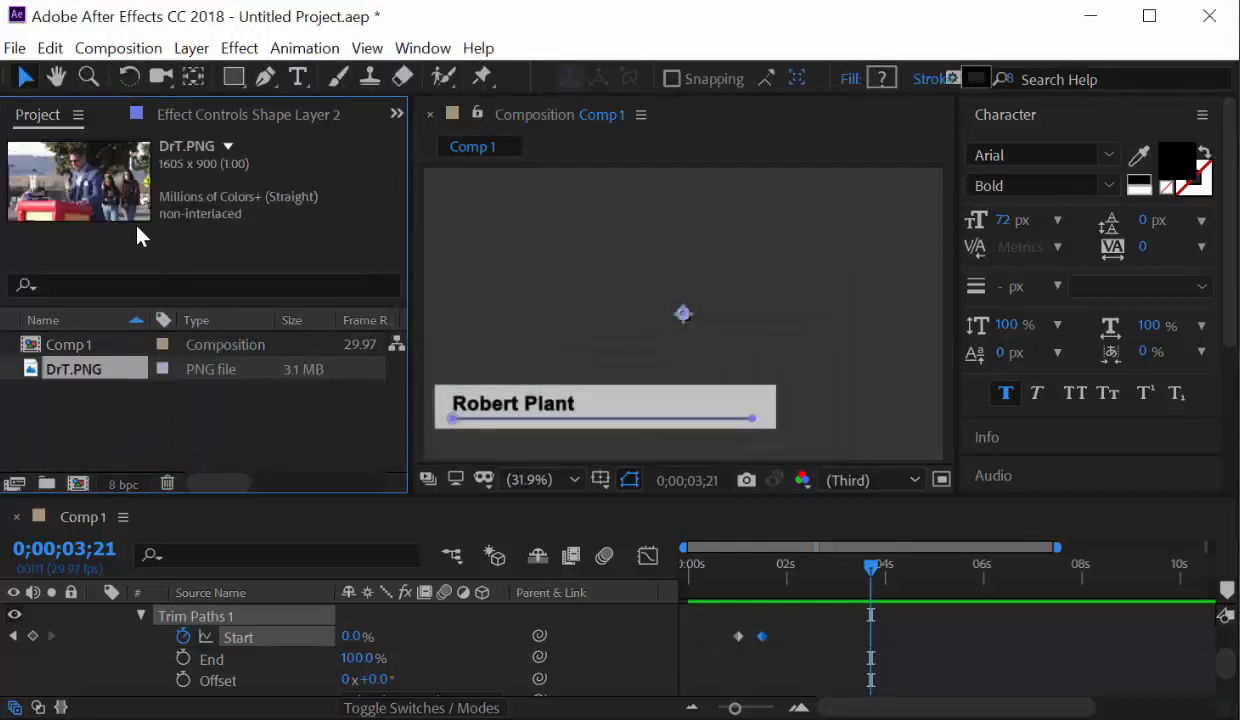
scroll(111, 605, up, 2)
click(117, 617)
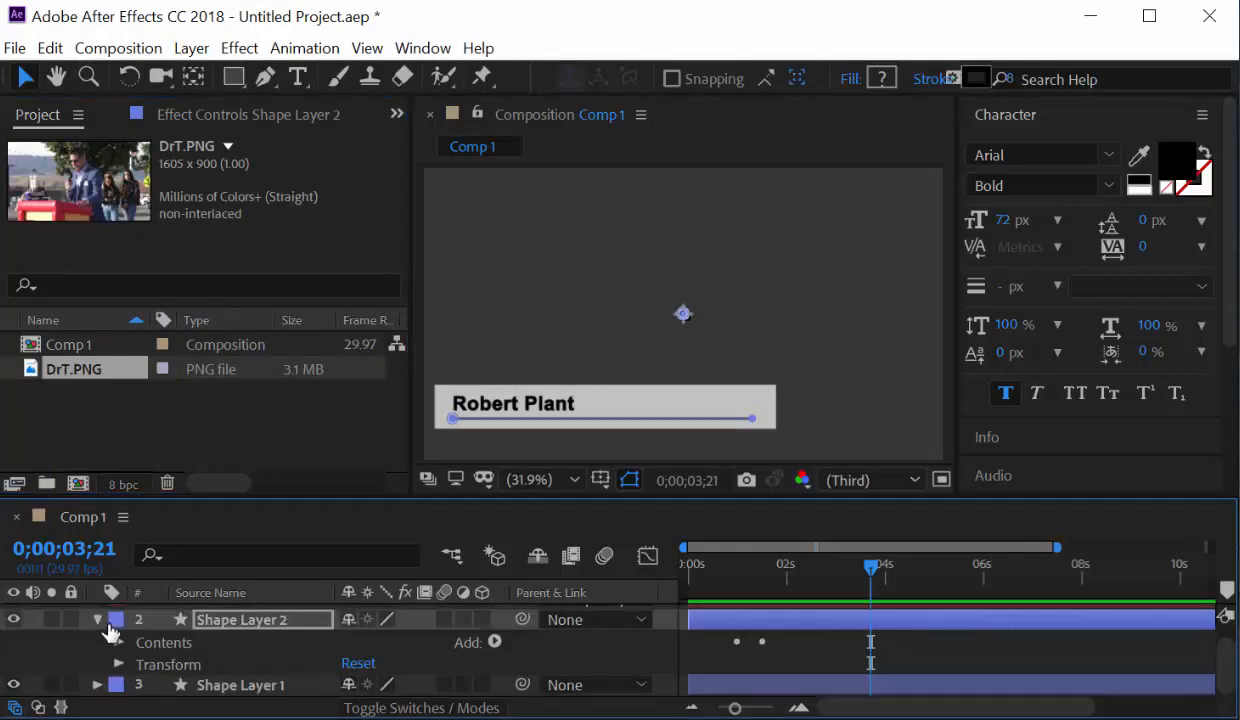
click(96, 622)
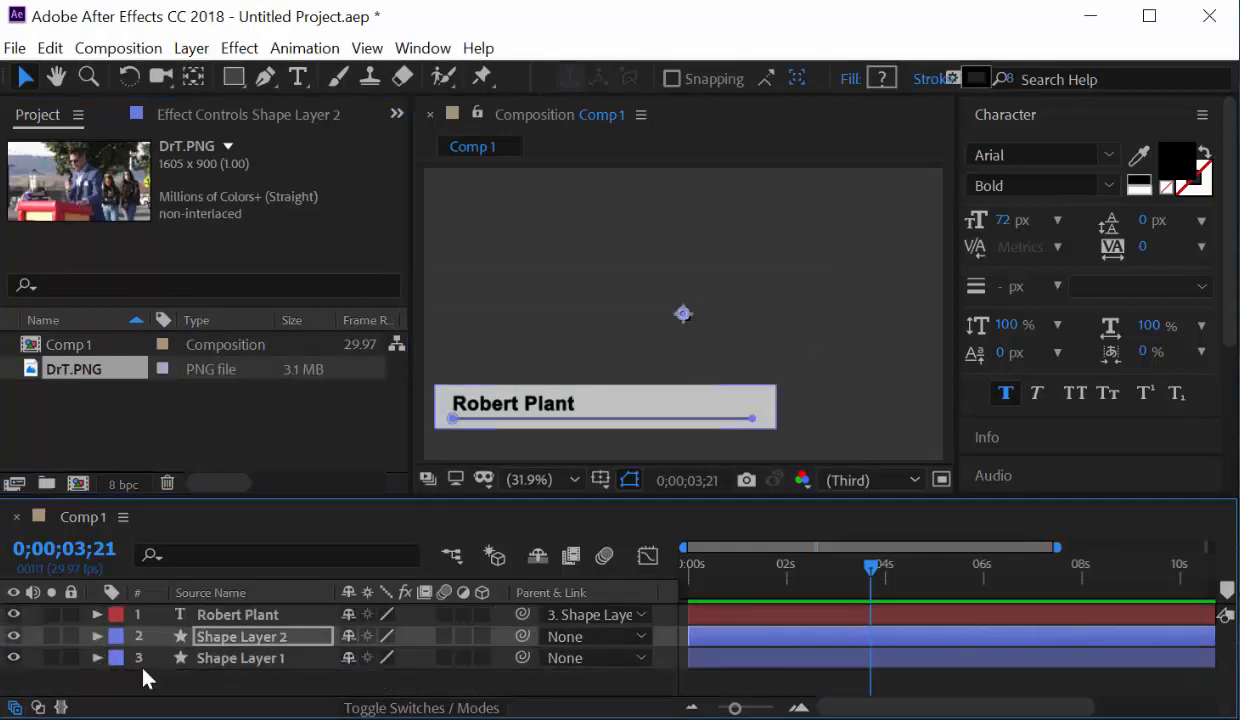
right_click(242, 637)
click(325, 628)
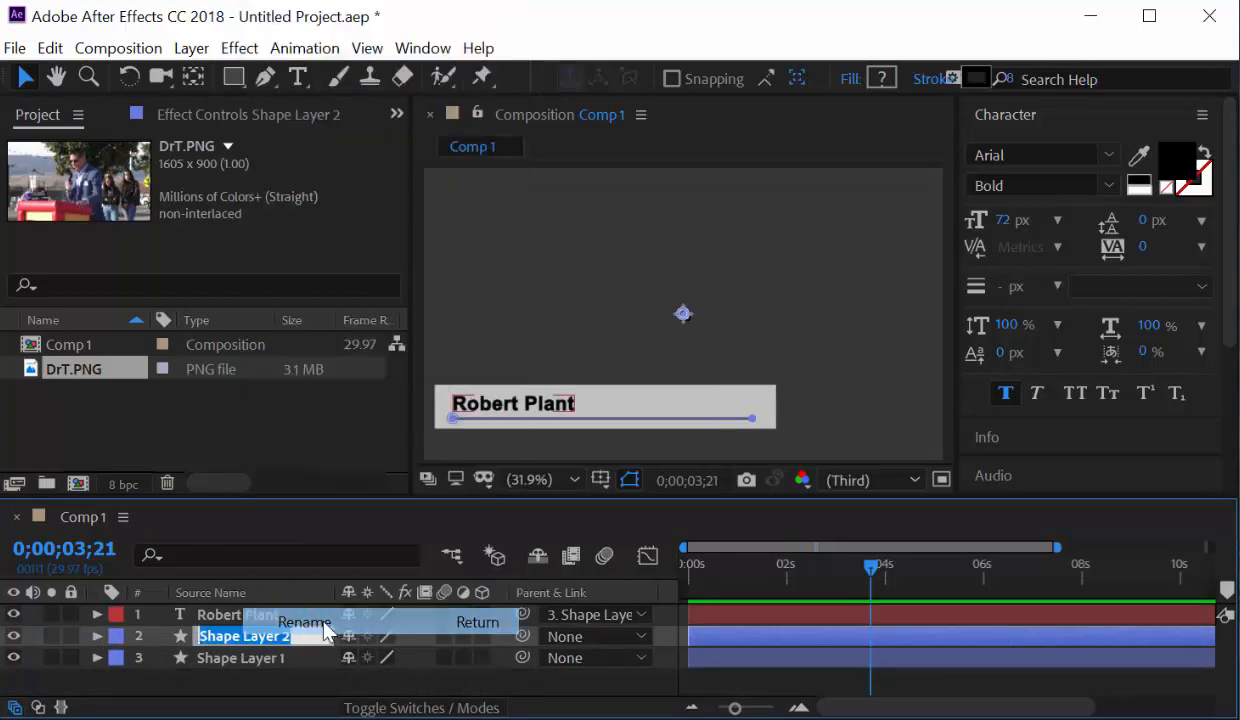
text(line)
key(Return)
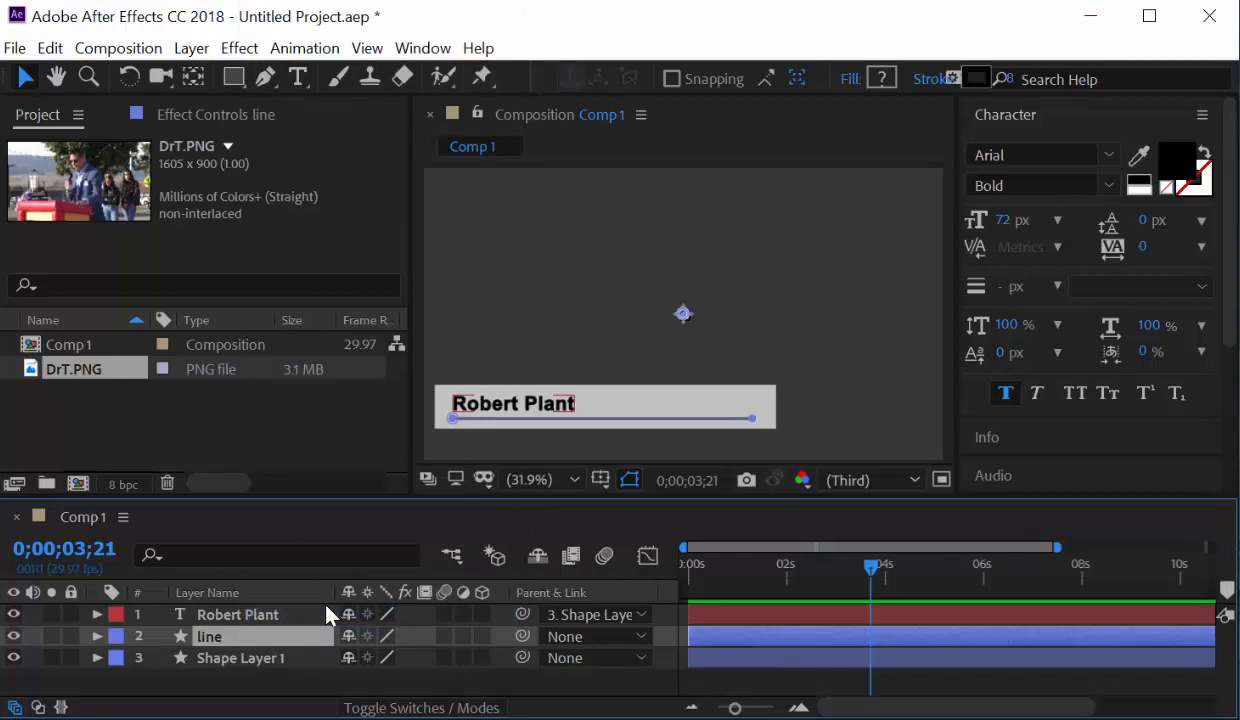
Rename Shape Layer 1 to 'block'.
right_click(245, 656)
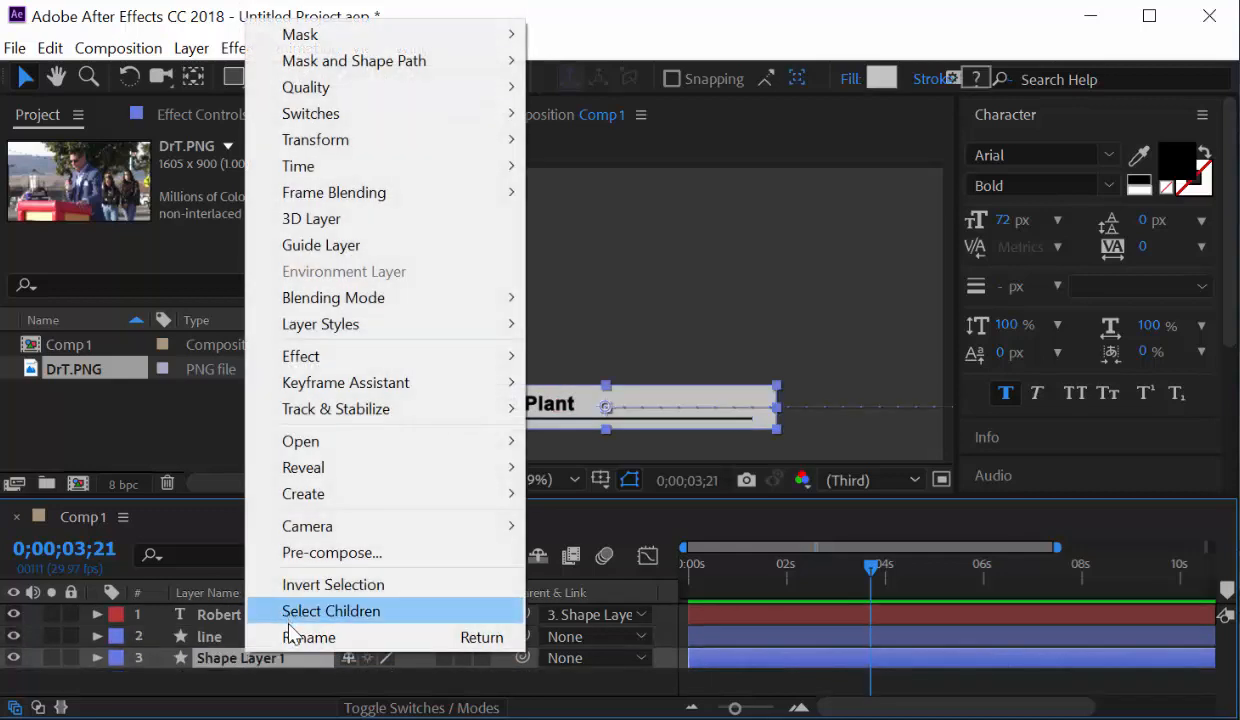
click(290, 637)
text(block)
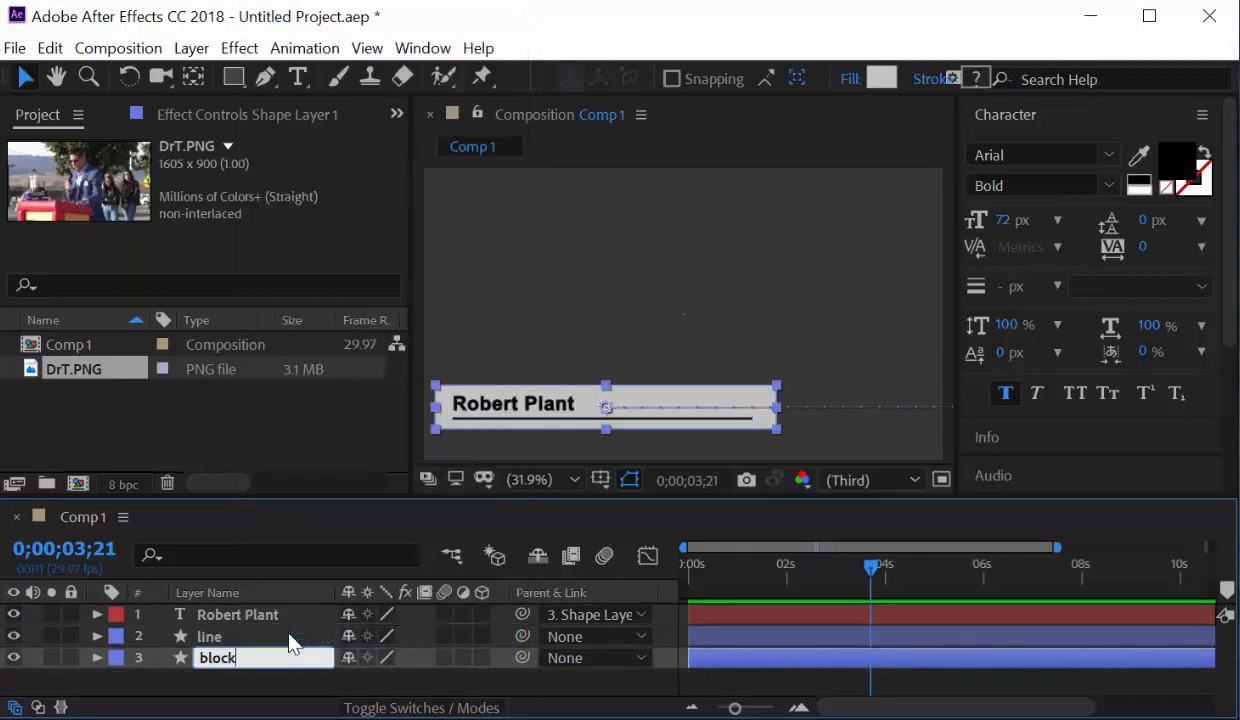
key(Return)
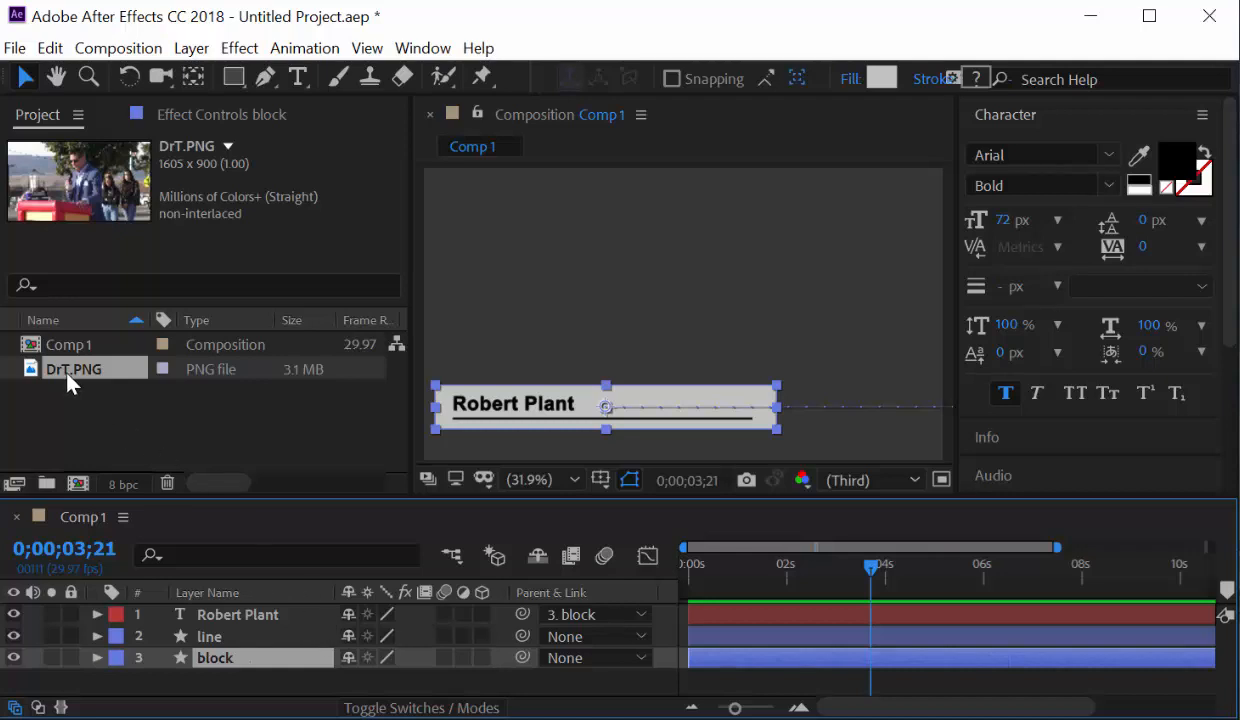
Place DrT.PNG as the bottom layer of Comp 1 and scale it to 122% to fill the frame.
drag(63, 362, 213, 680)
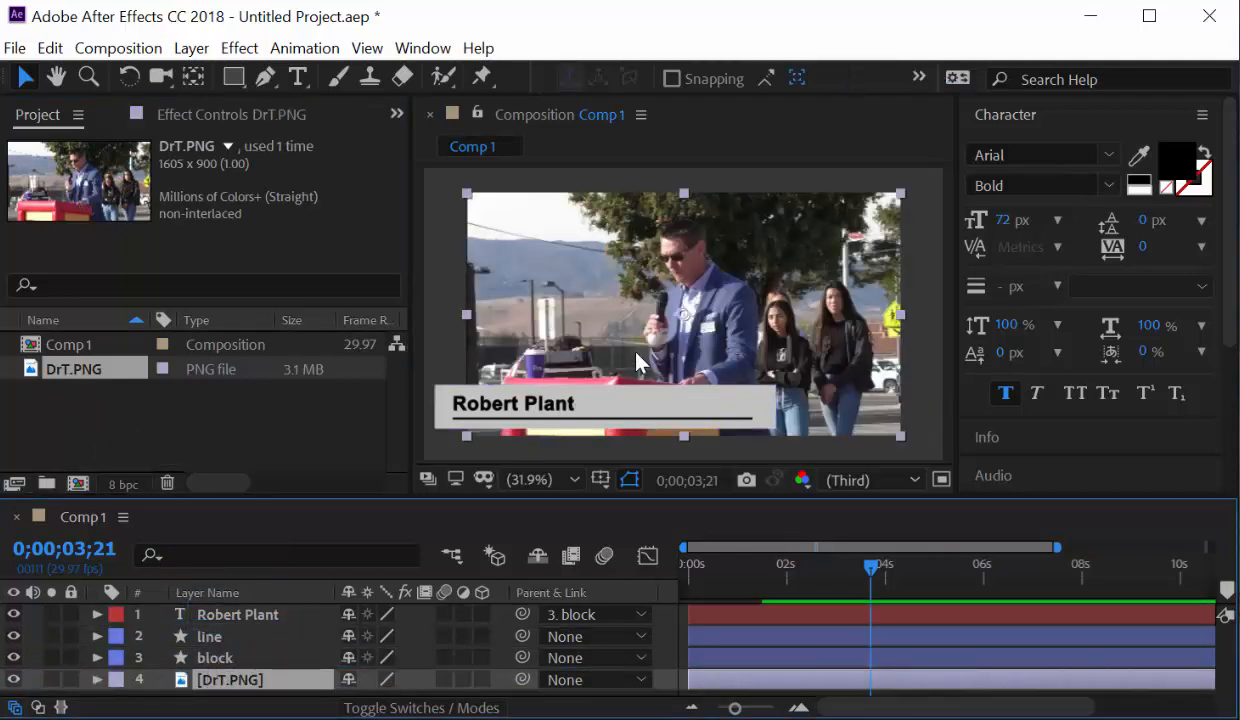
click(97, 679)
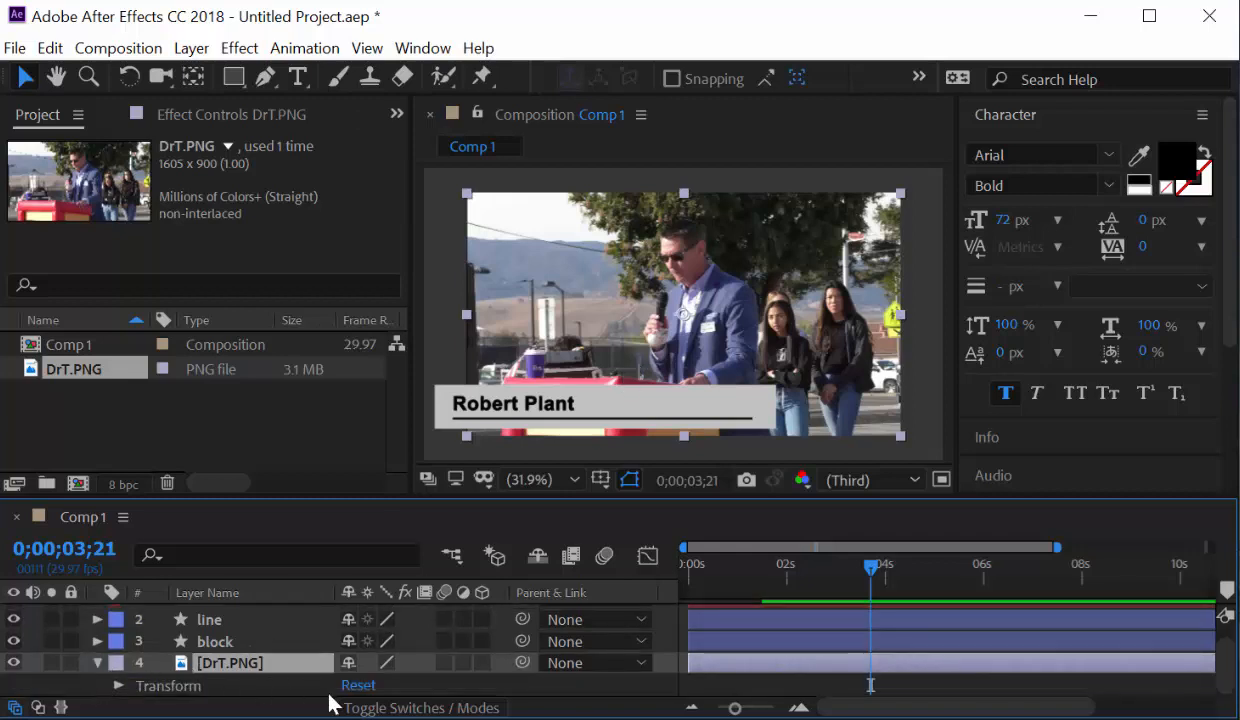
click(119, 687)
key(s)
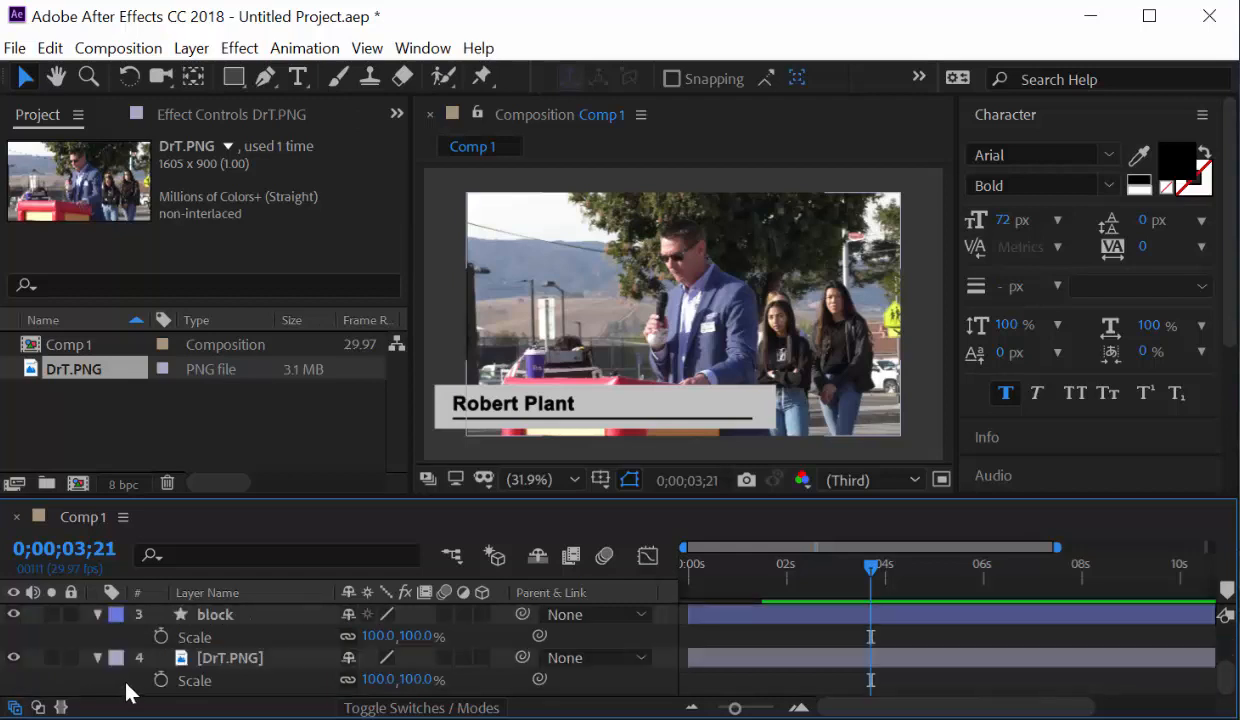
scroll(200, 690, up, 3)
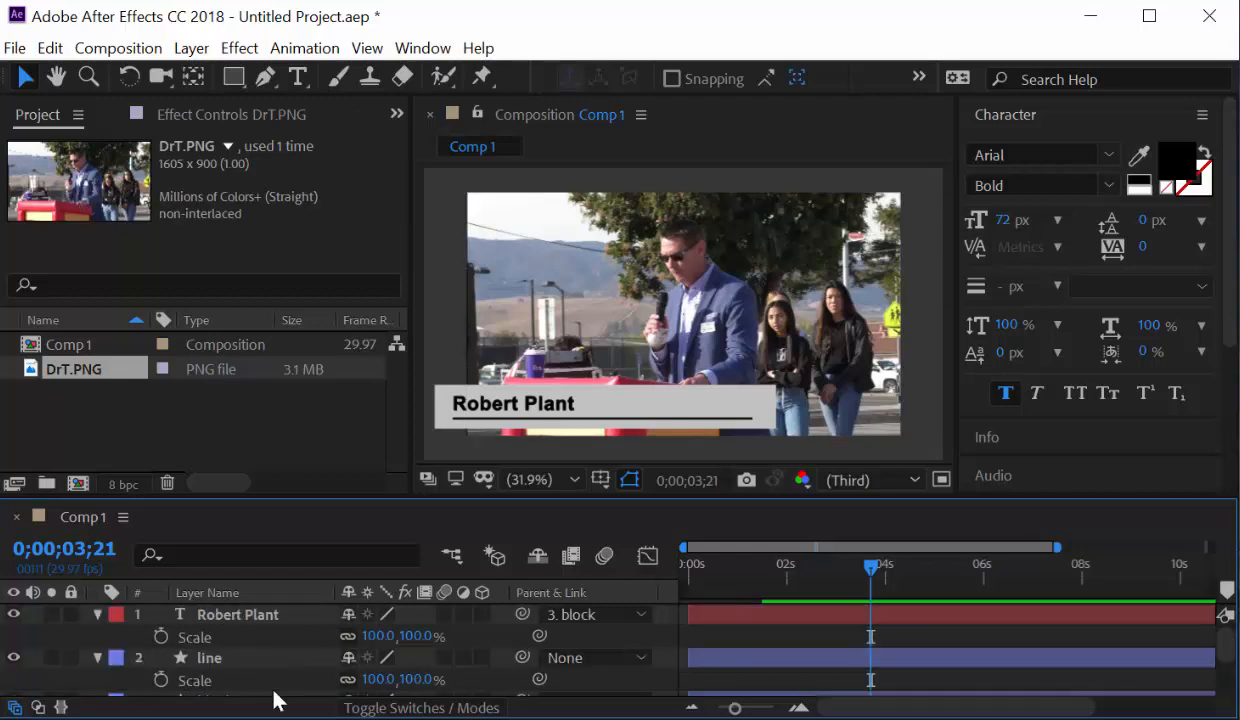
click(222, 630)
key(s)
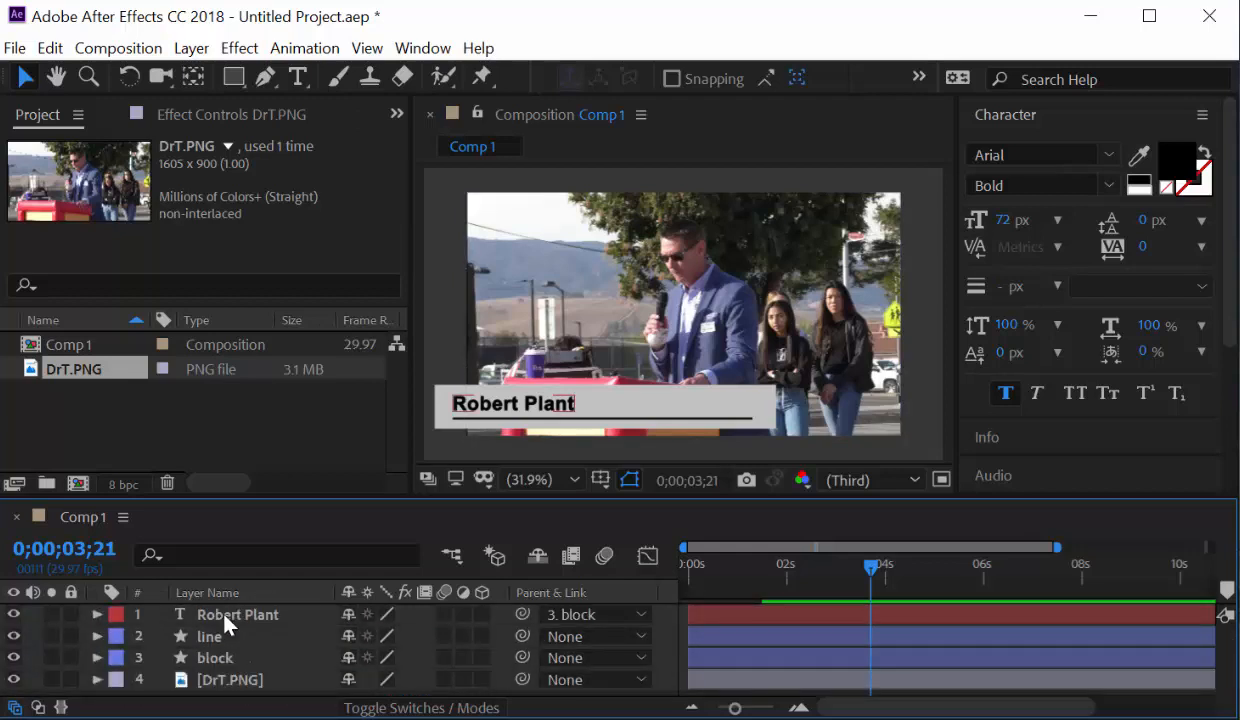
click(228, 680)
key(s)
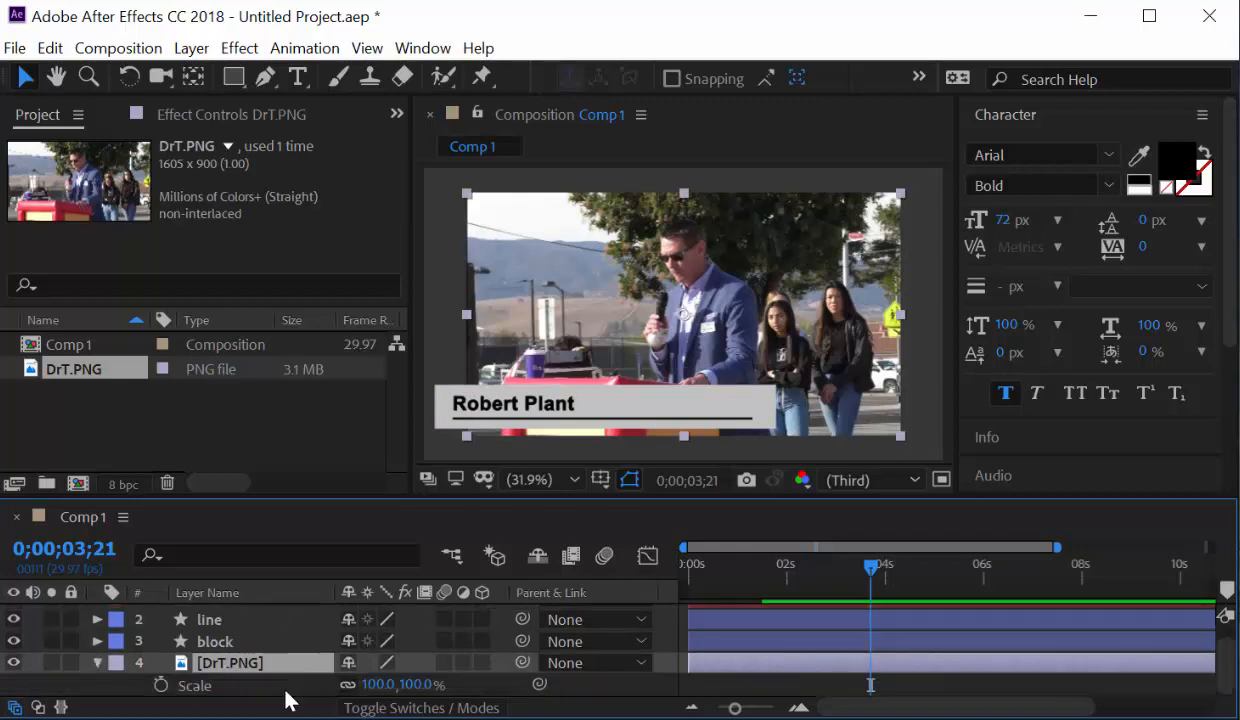
drag(379, 685, 403, 684)
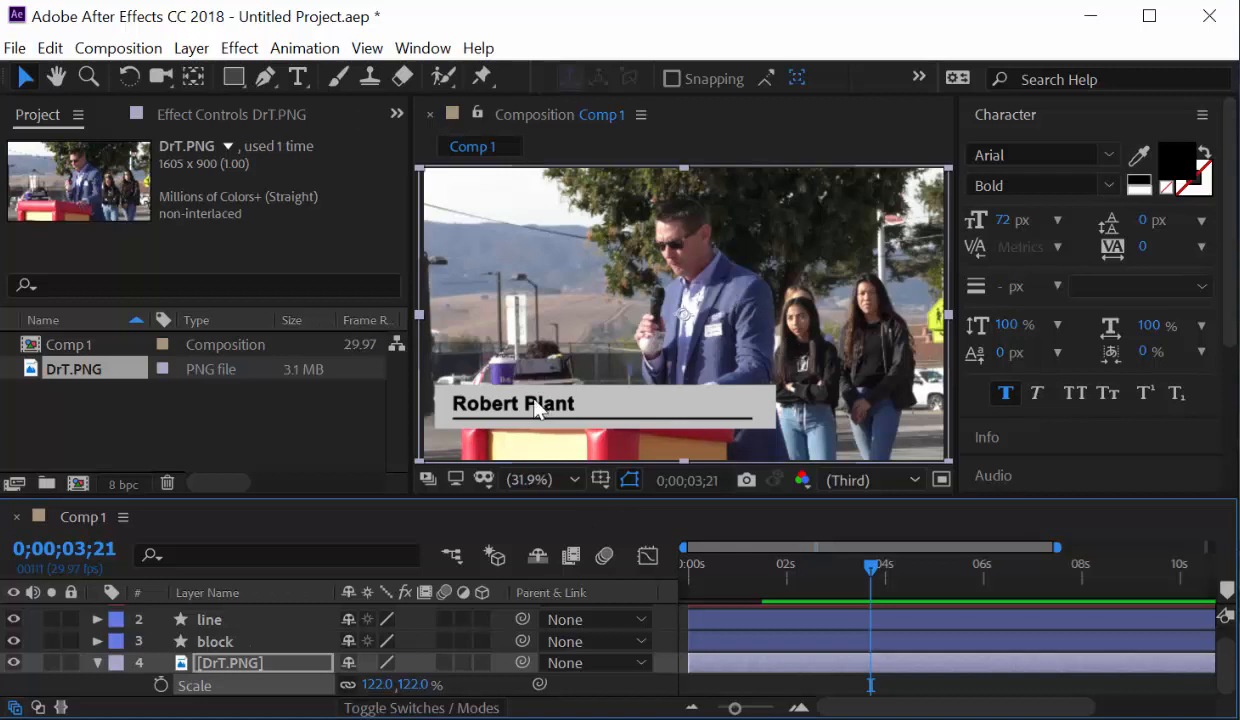
scroll(230, 622, up, 1)
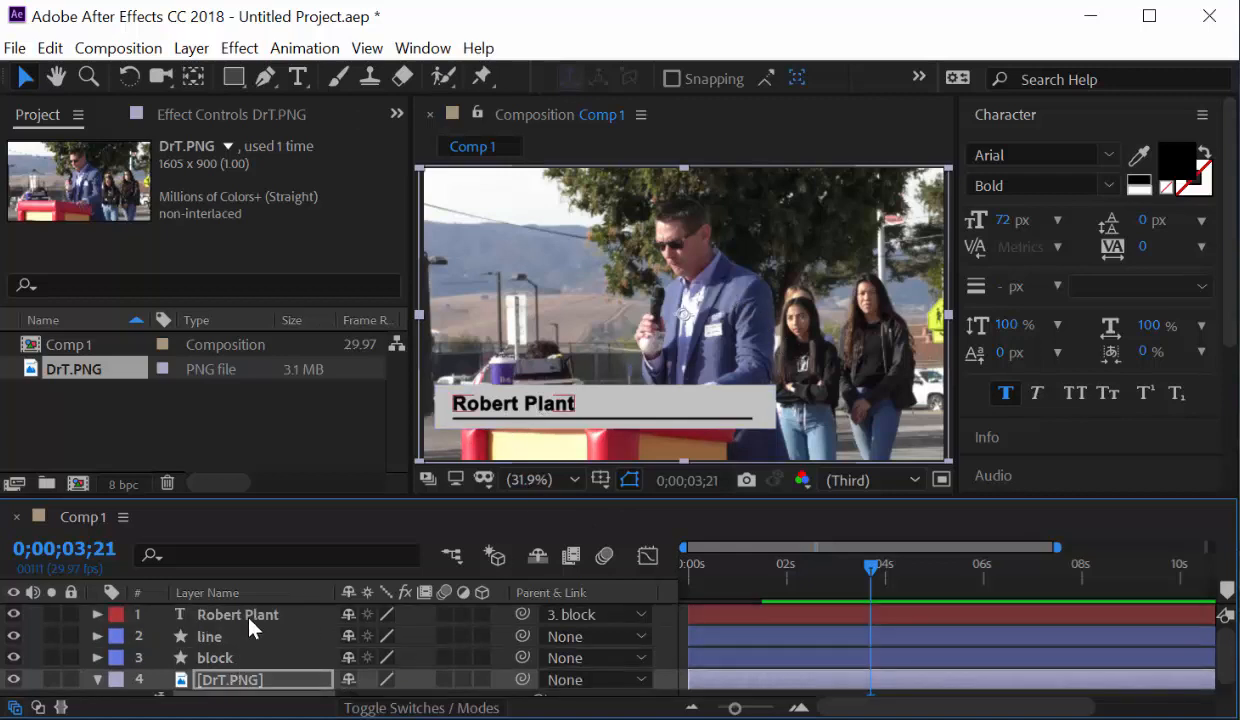
Replace the placeholder name text with the speaker's full name, prefixed by 'Dr.'.
click(250, 617)
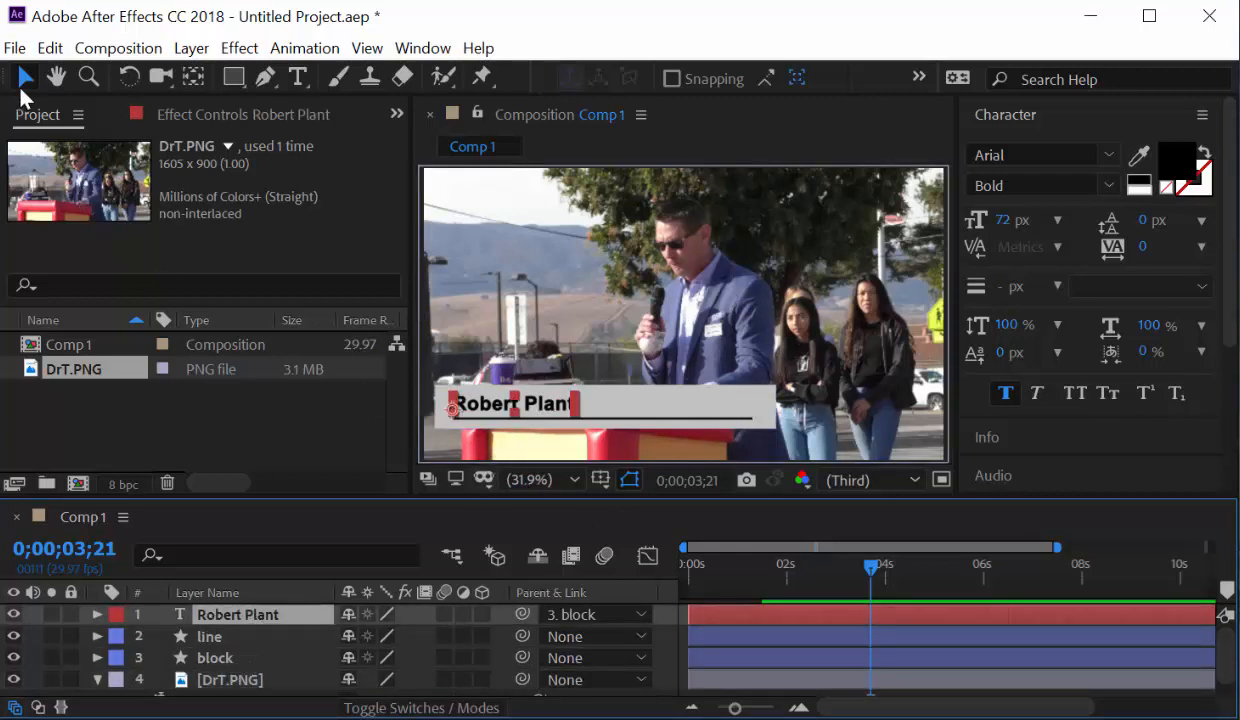
click(298, 79)
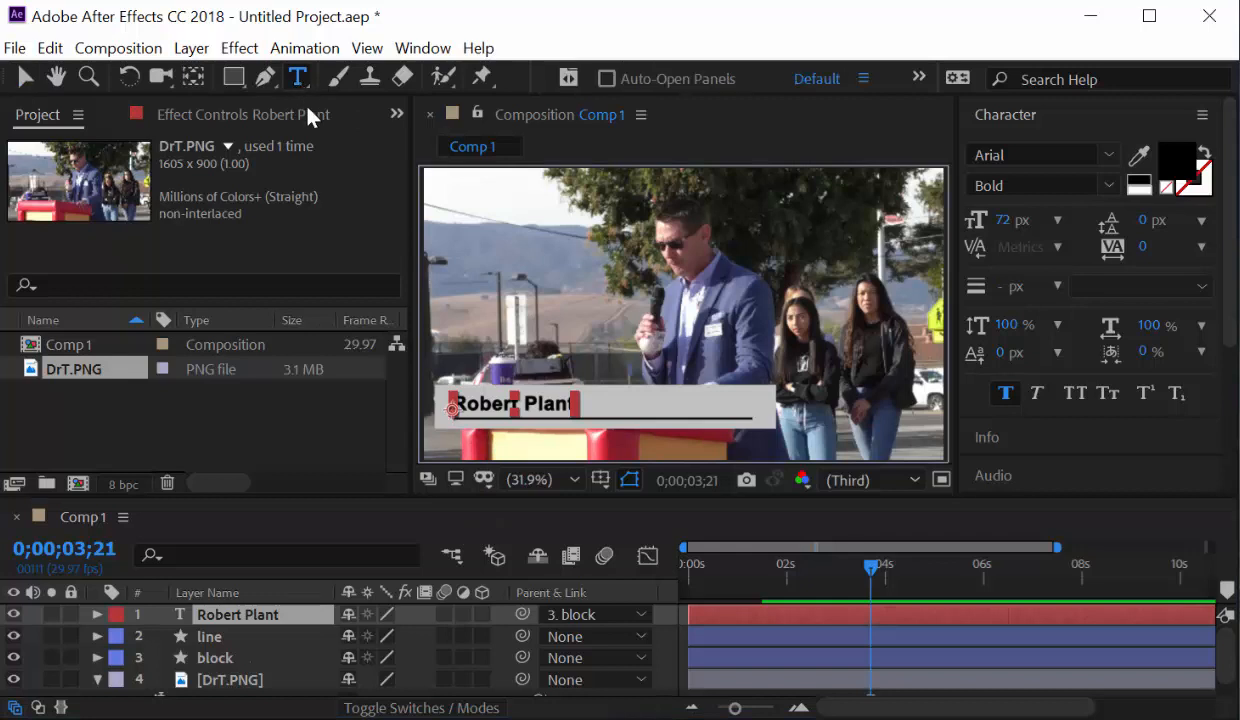
click(472, 404)
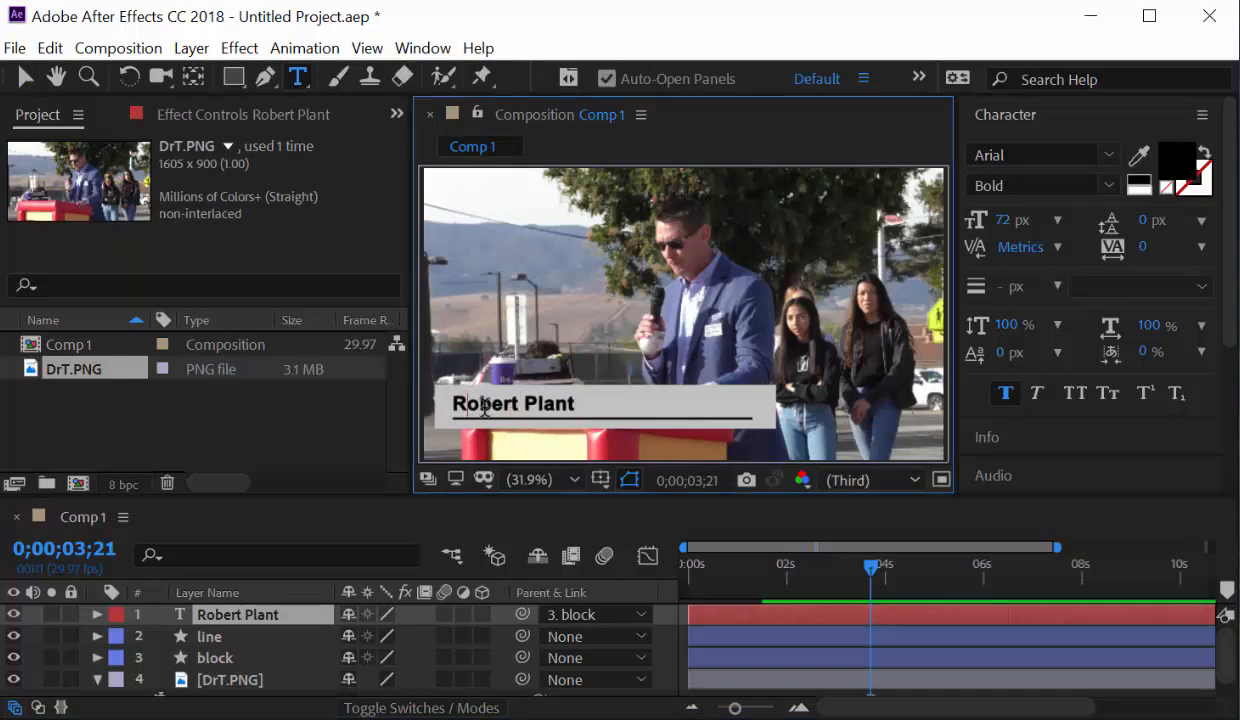
key(ctrl+a)
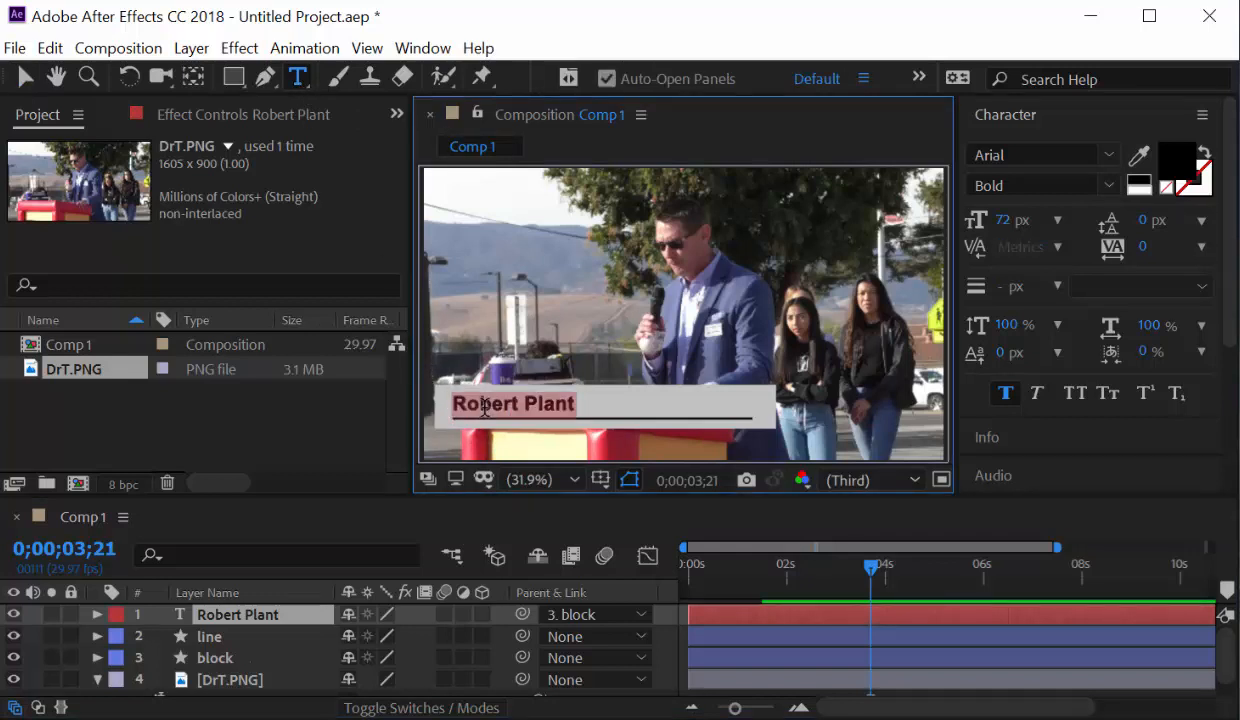
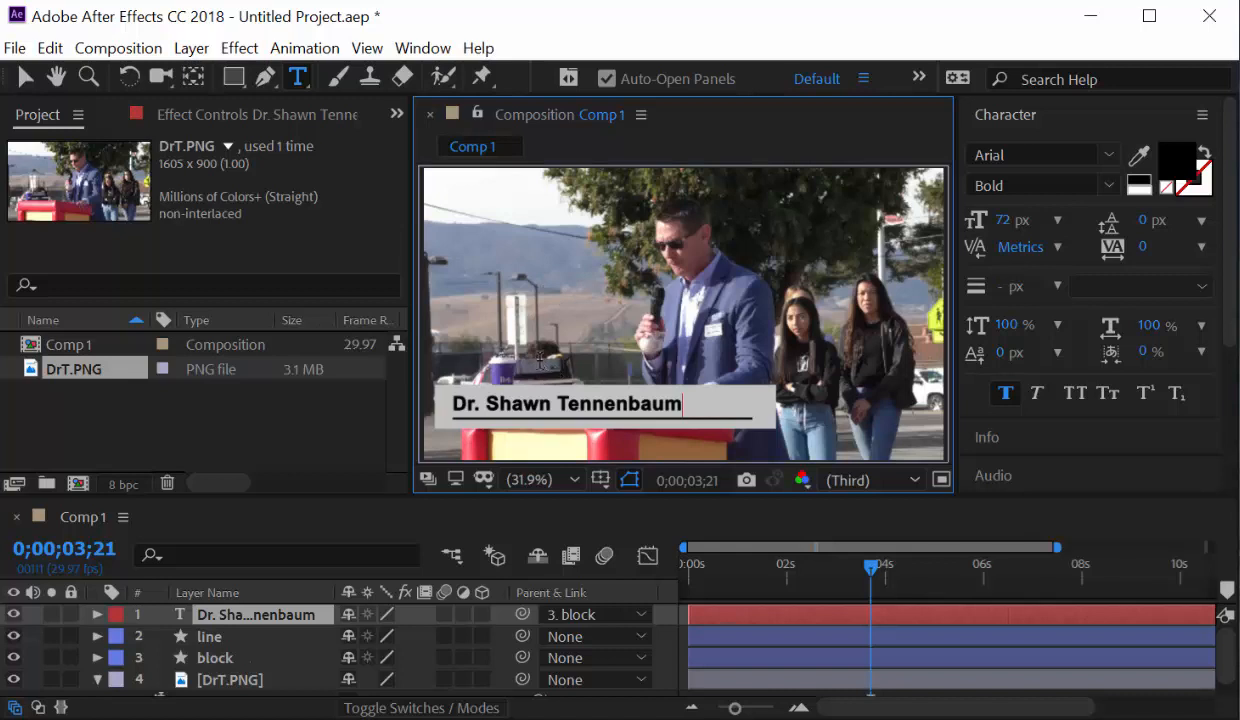
Stretch the block bar to 127% height and set its Position to 671.2,903.2.
click(215, 658)
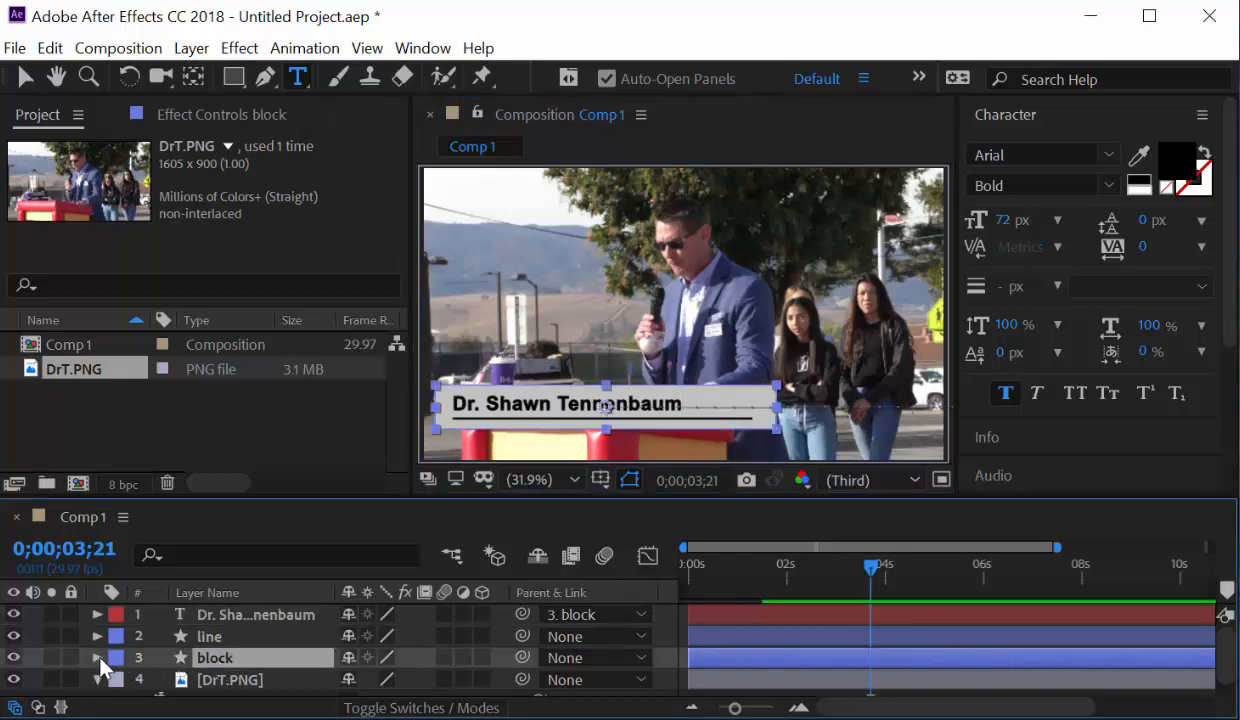
key(s)
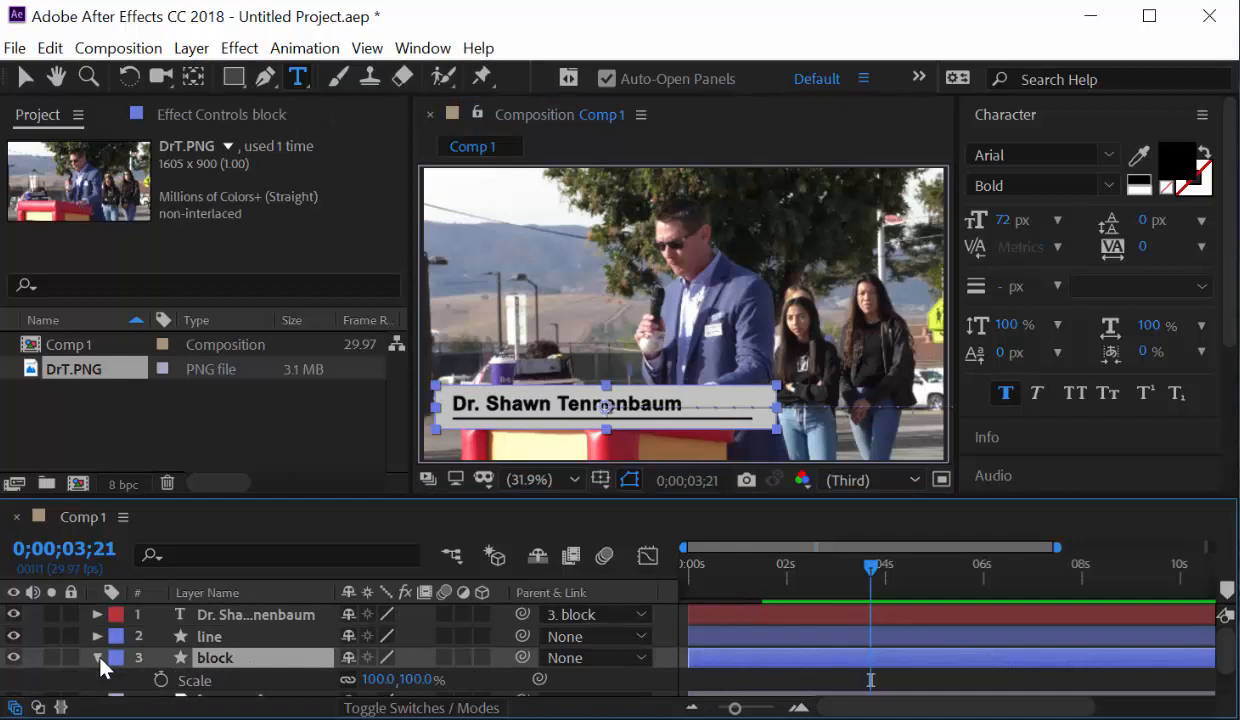
click(348, 679)
drag(414, 680, 450, 683)
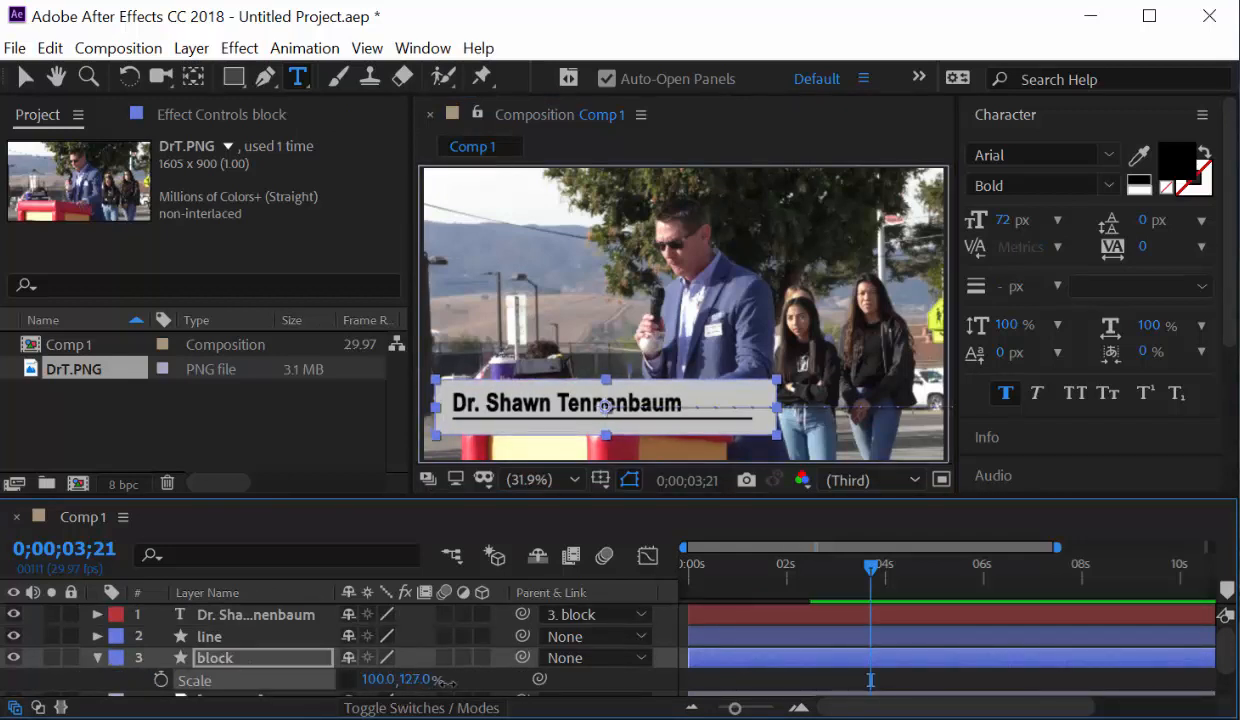
key(p)
drag(374, 684, 416, 681)
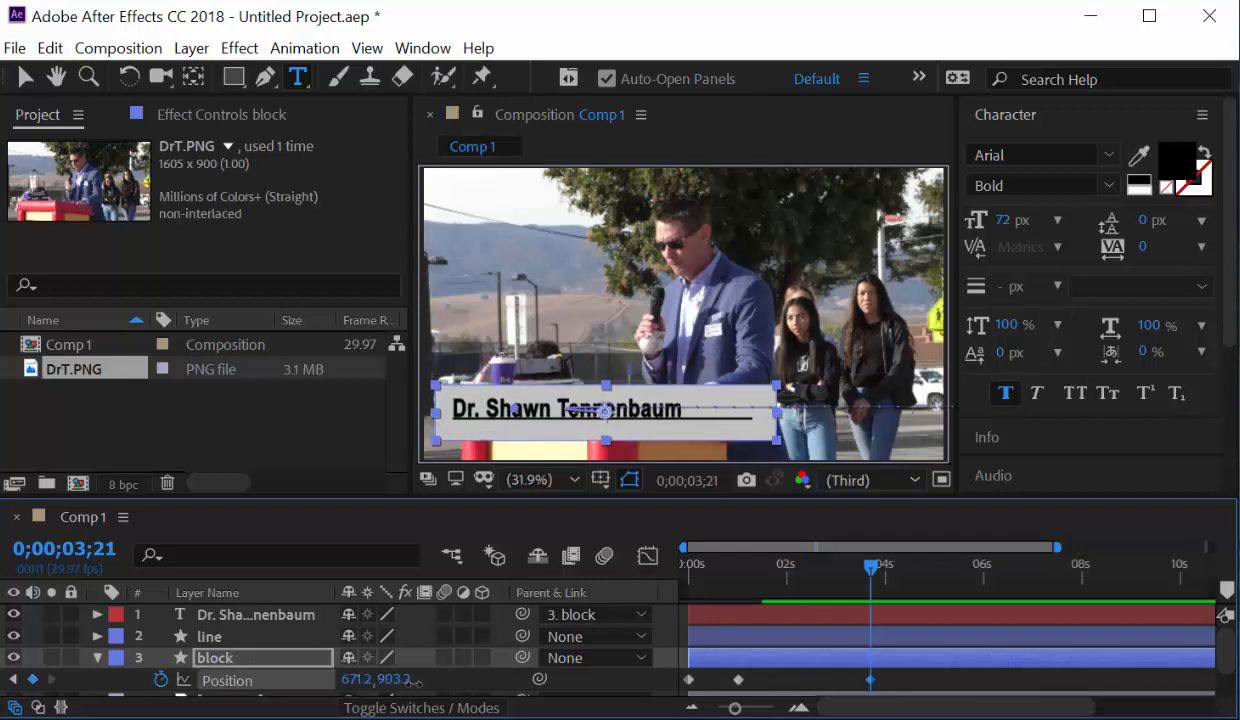
Raise the name text's Position to -565.1,4.6.
click(220, 622)
key(p)
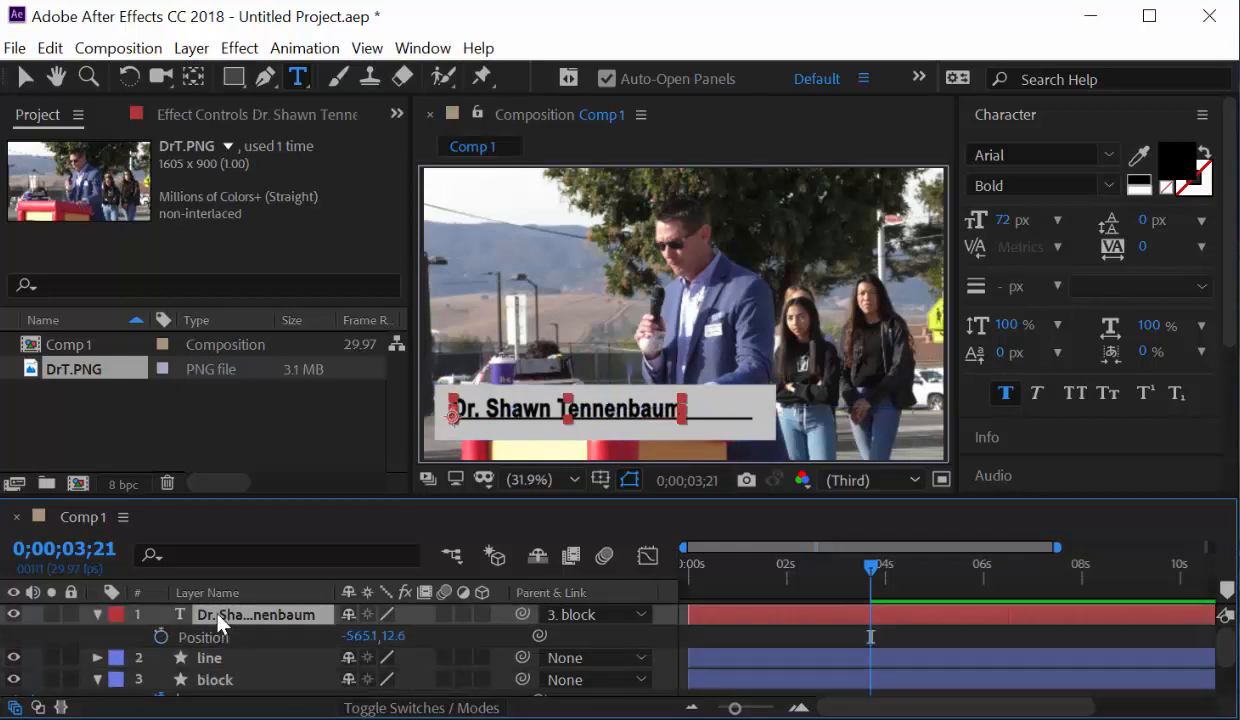
drag(387, 636, 372, 636)
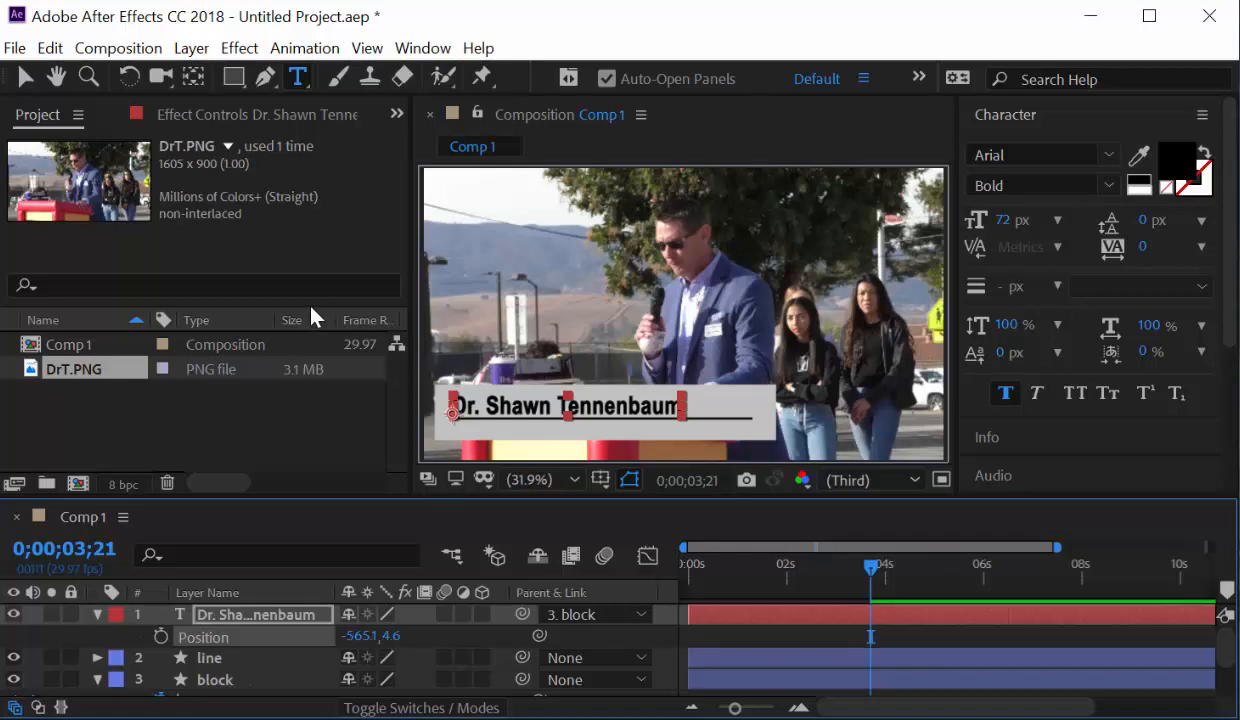
Add a text layer 'SBHSD Superintendnet' and move it just below the name.
click(488, 282)
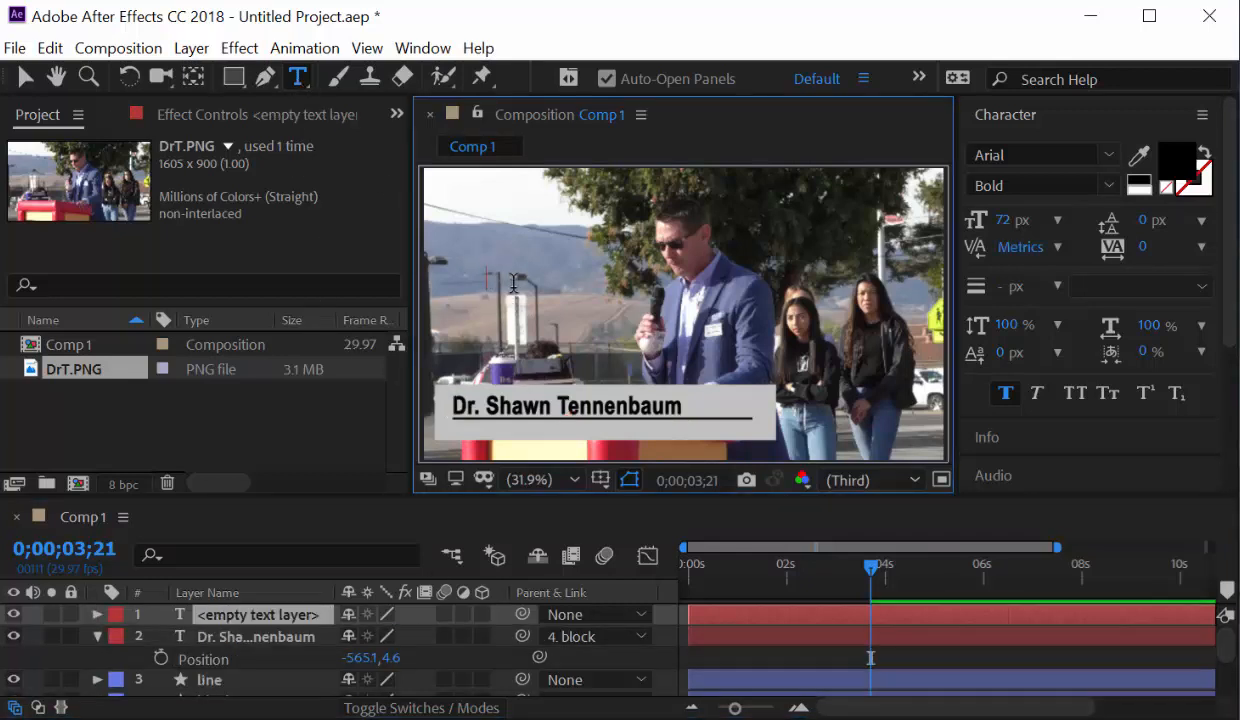
text(SHBBH)
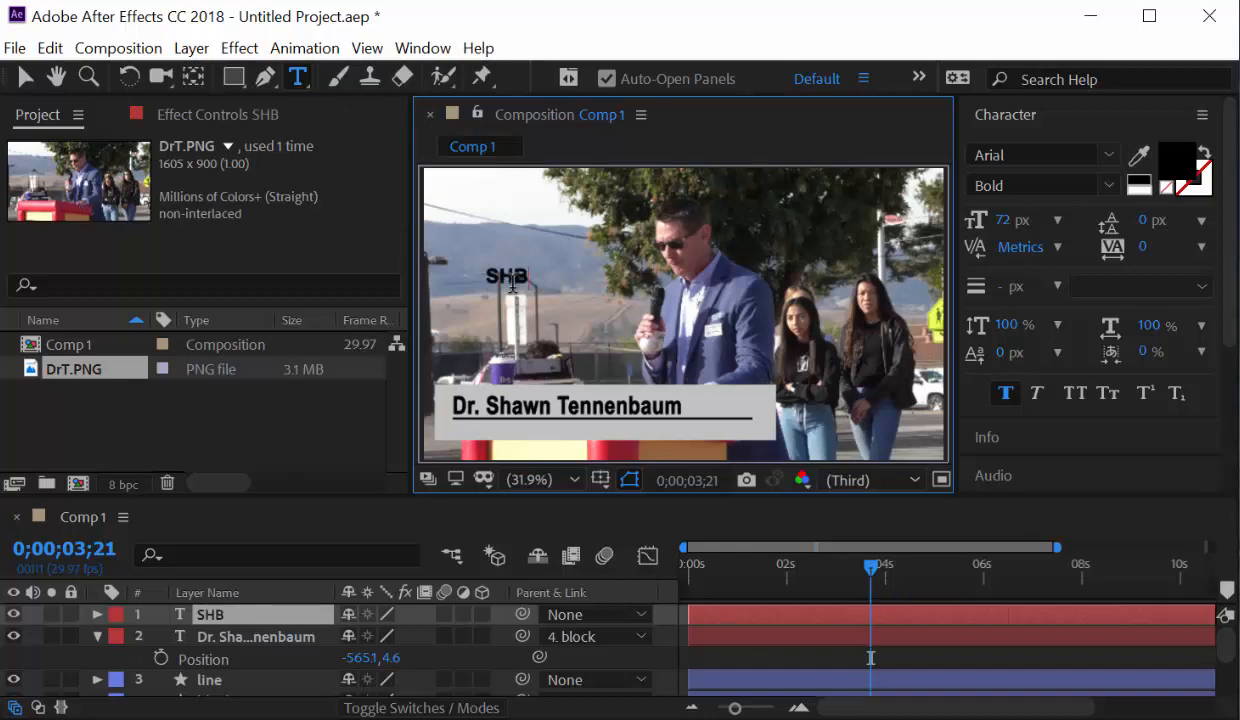
key(BackSpace)
key(BackSpace)
key(BackSpace)
key(BackSpace)
text(BHSD)
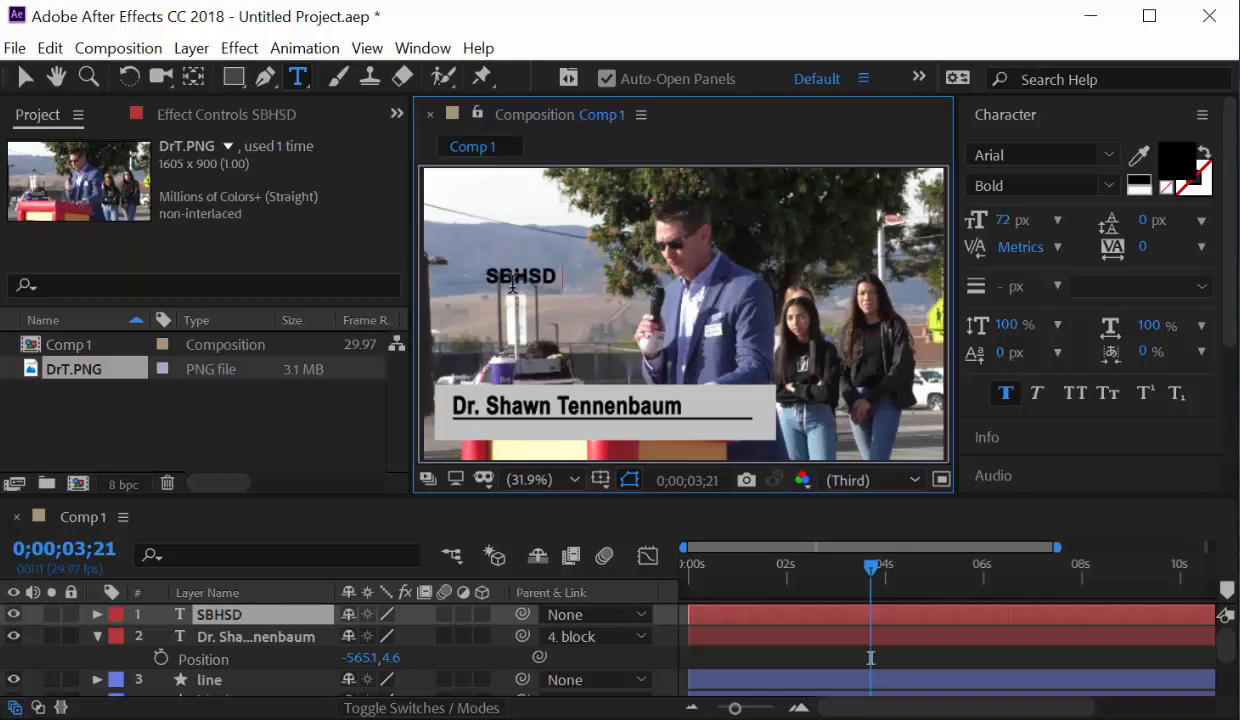
text( Superintendnet)
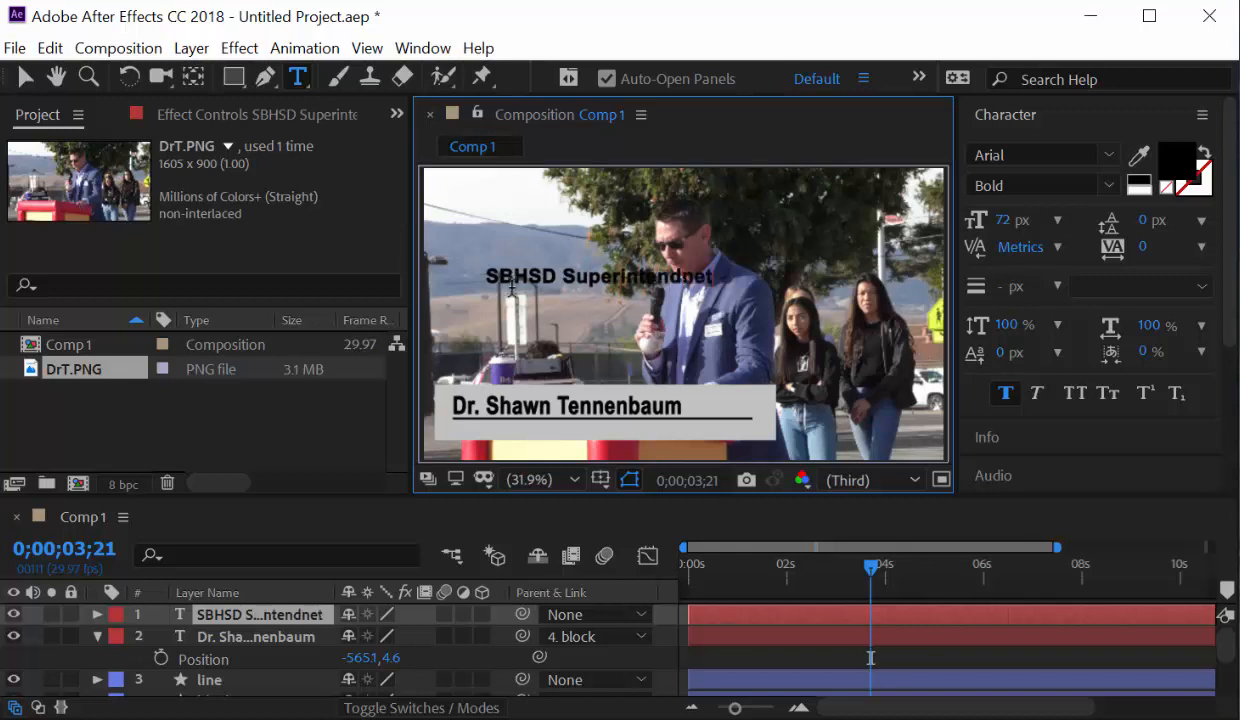
click(25, 76)
drag(558, 285, 523, 431)
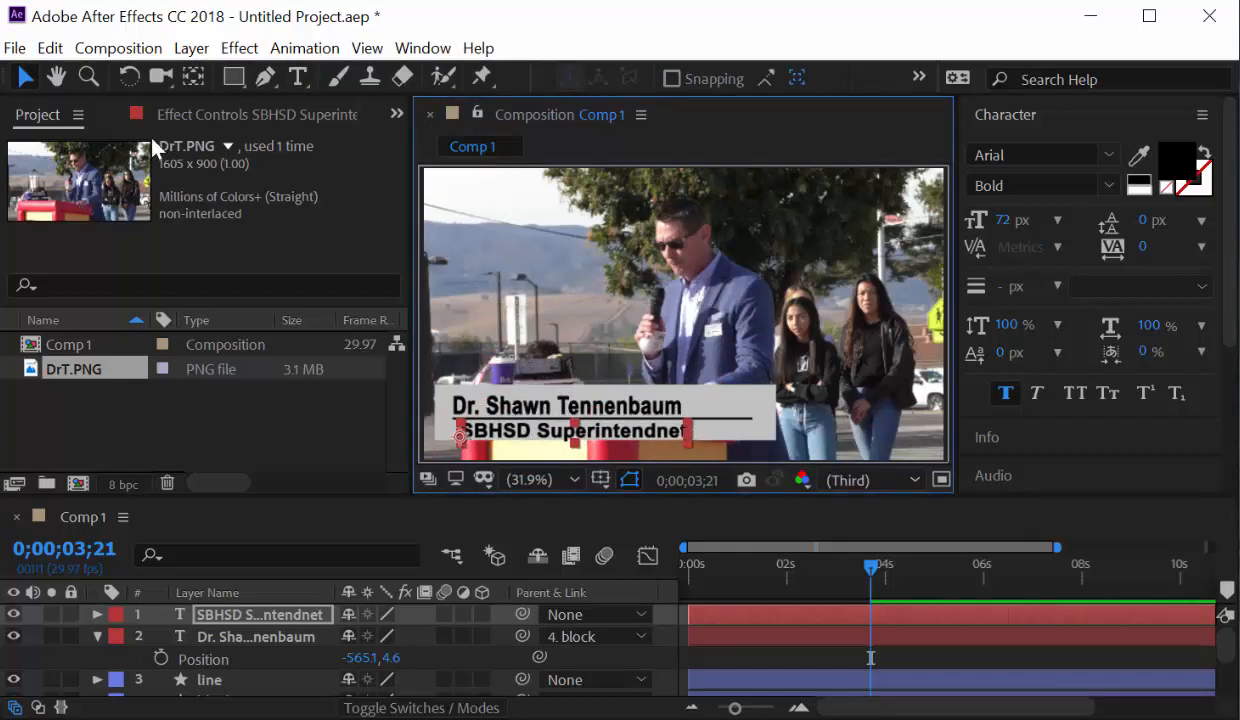
Fix the misspelled title line so it reads 'SBHSD Superintendent'.
click(297, 76)
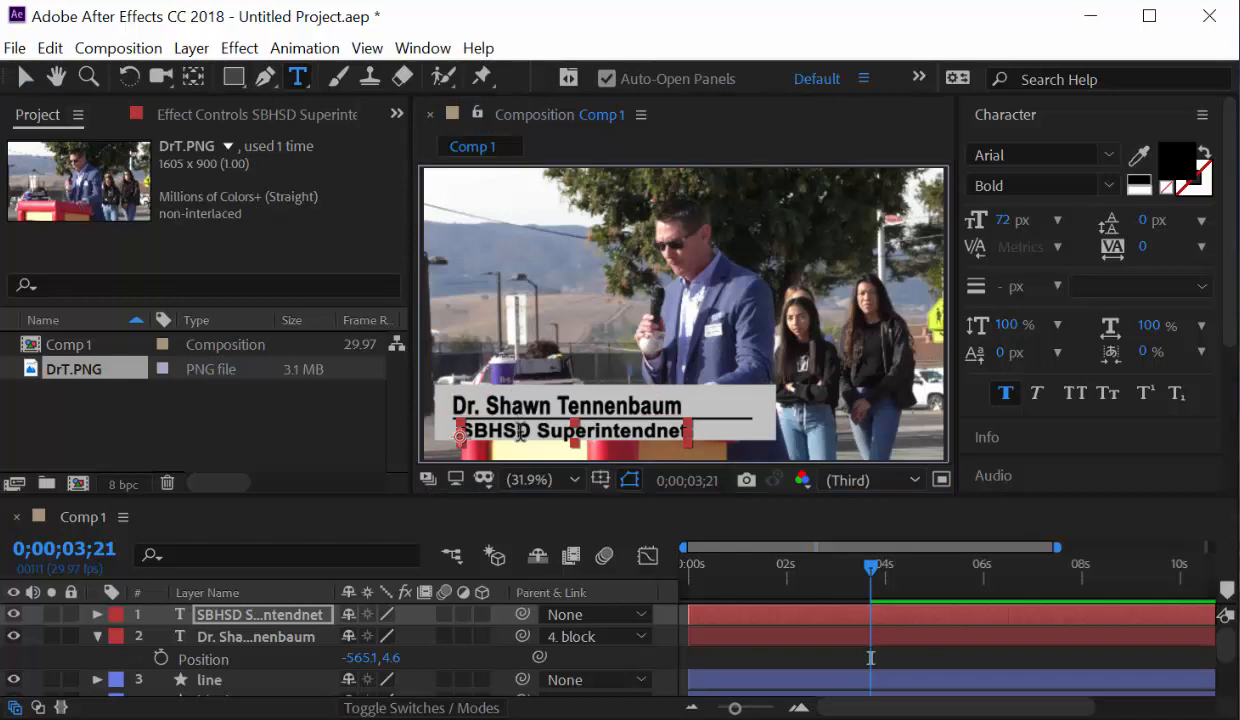
click(519, 432)
key(ctrl+a)
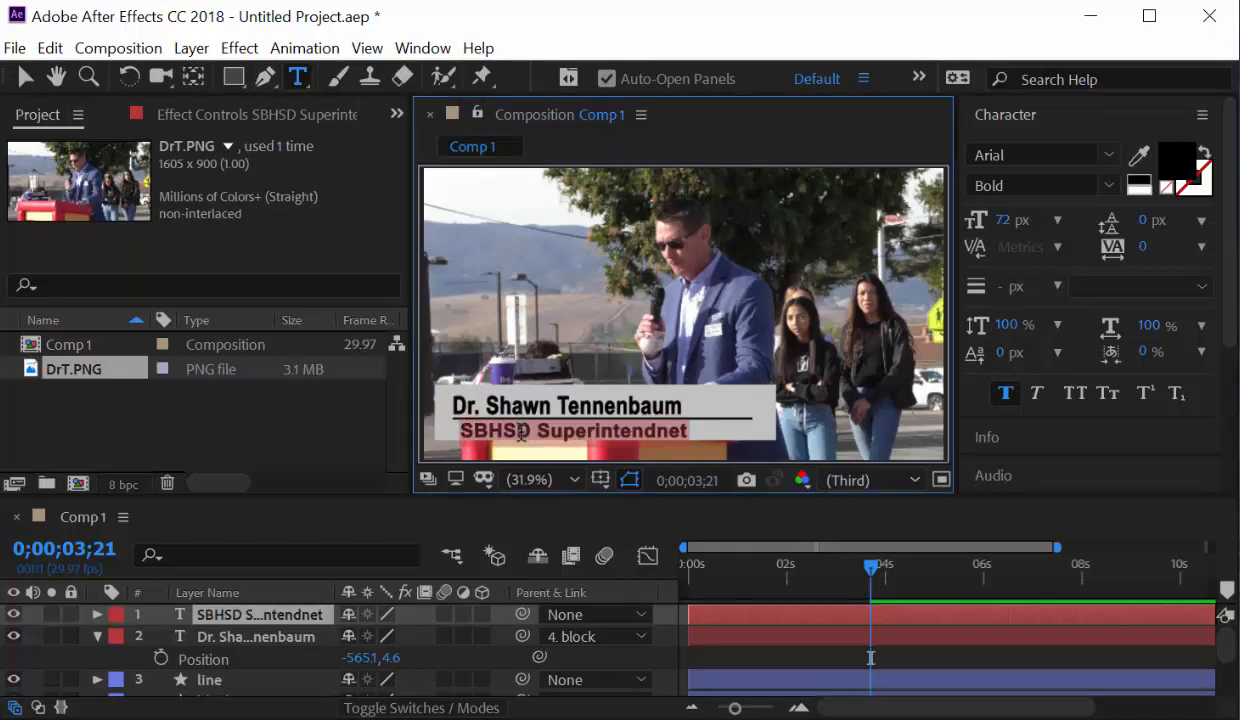
key(Right)
key(BackSpace)
key(BackSpace)
key(BackSpace)
key(BackSpace)
key(BackSpace)
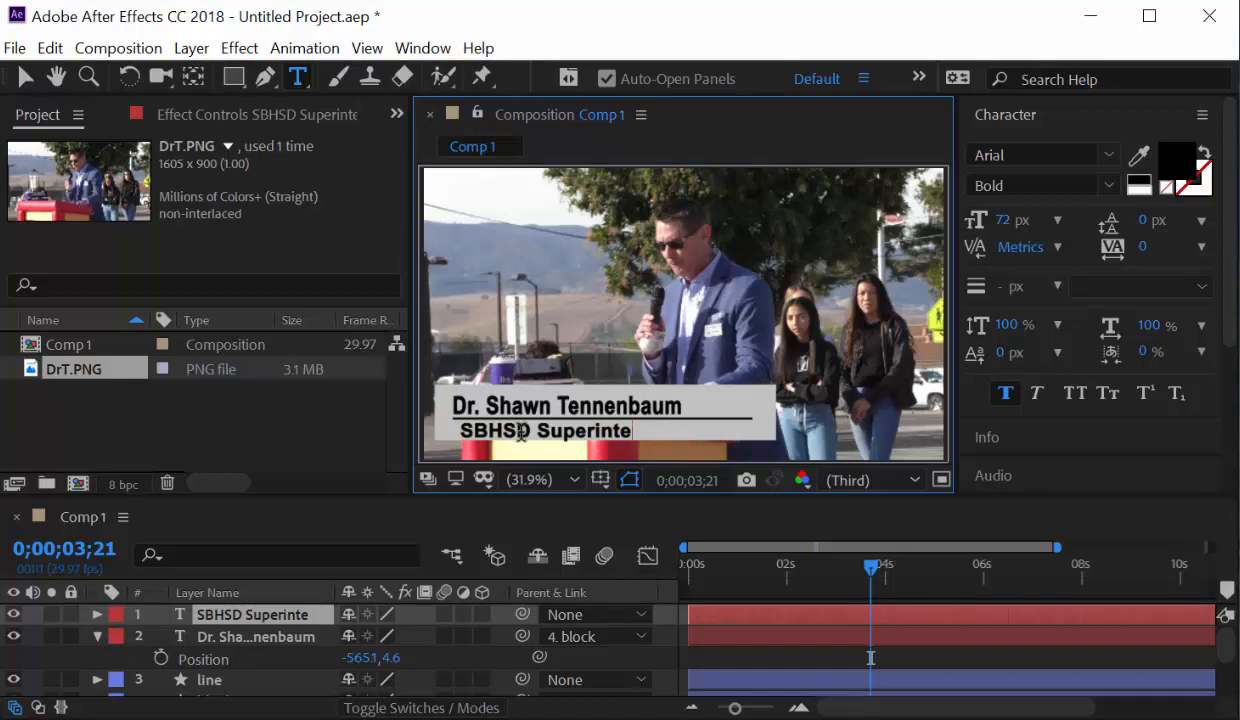
text(ndent)
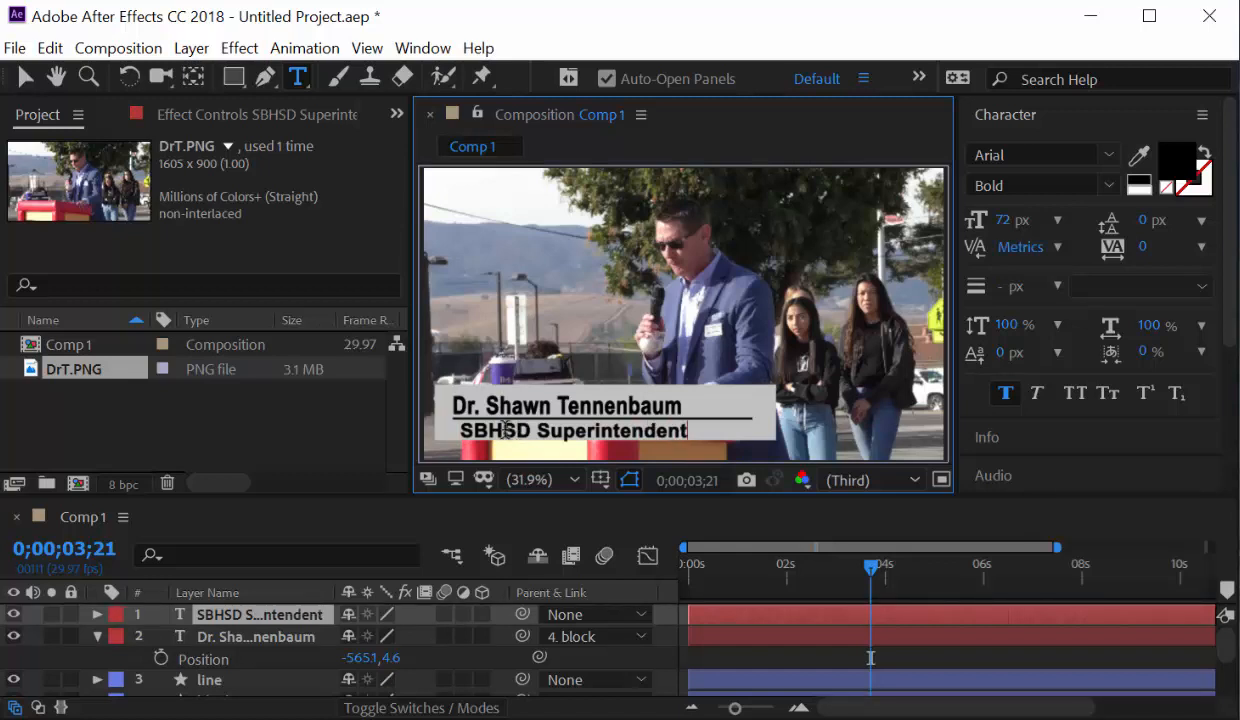
Shrink the title to 56 px after trying and undoing an 86% vertical scale.
key(ctrl+a)
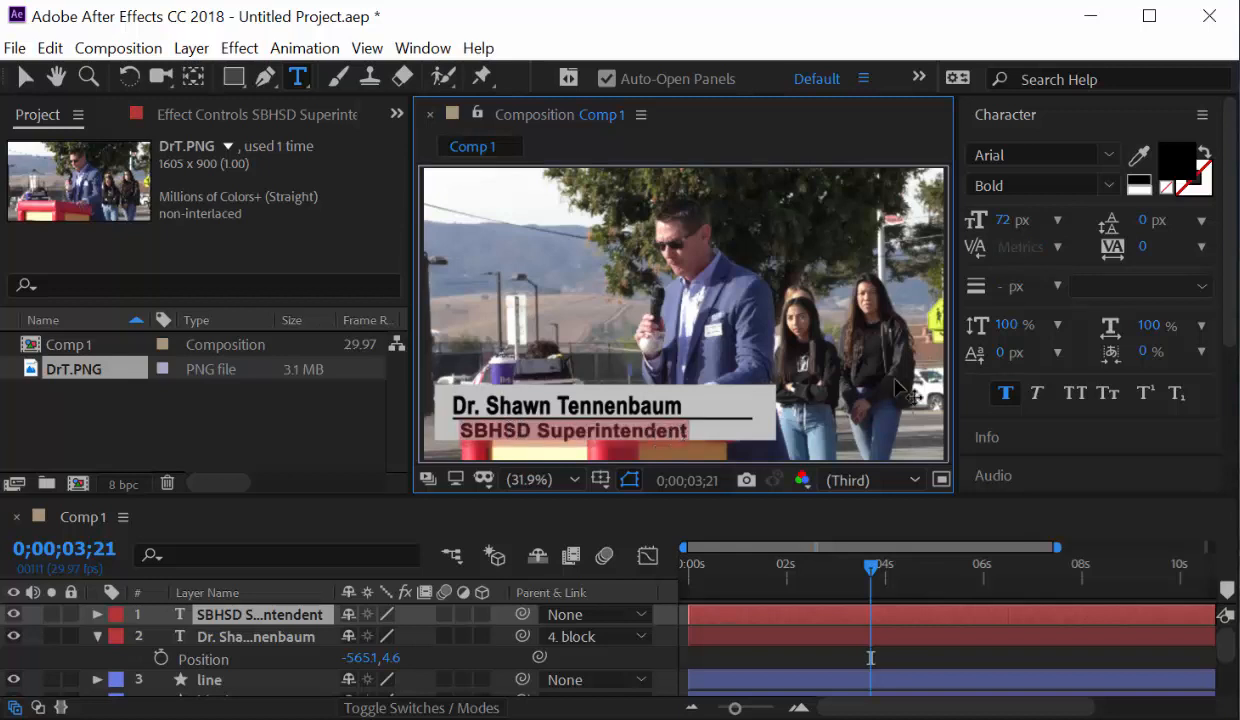
drag(1013, 333, 990, 331)
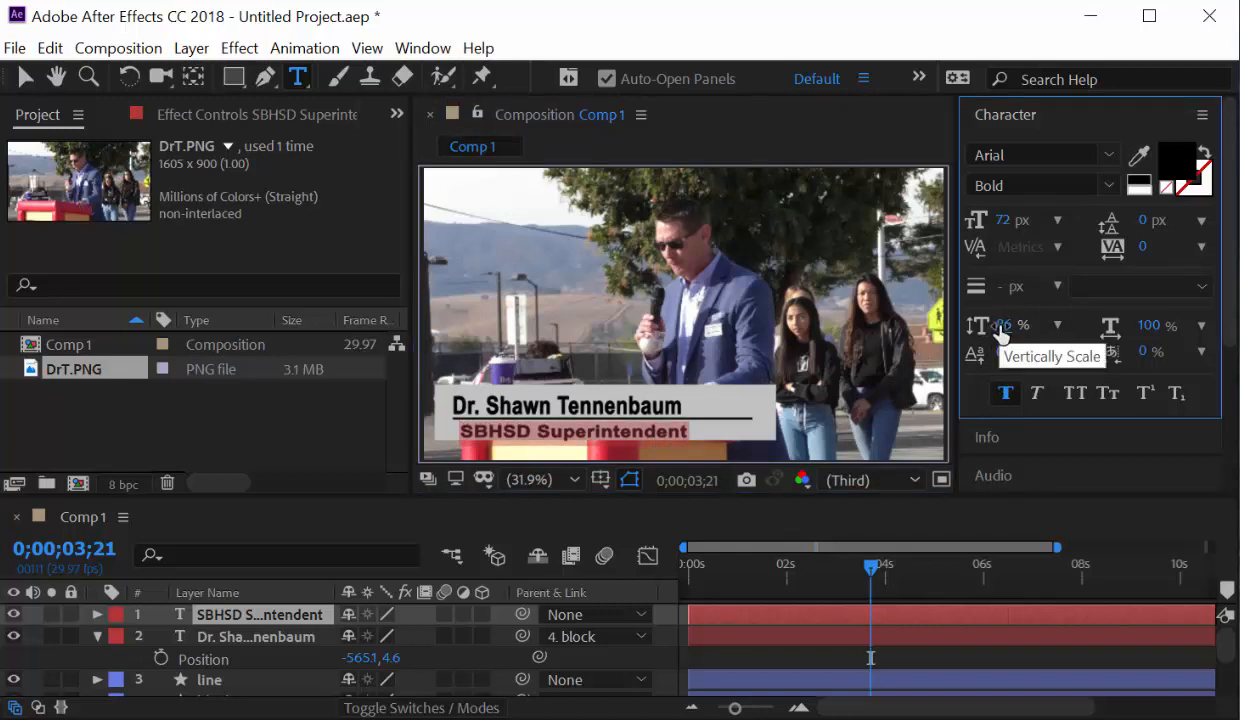
key(ctrl+z)
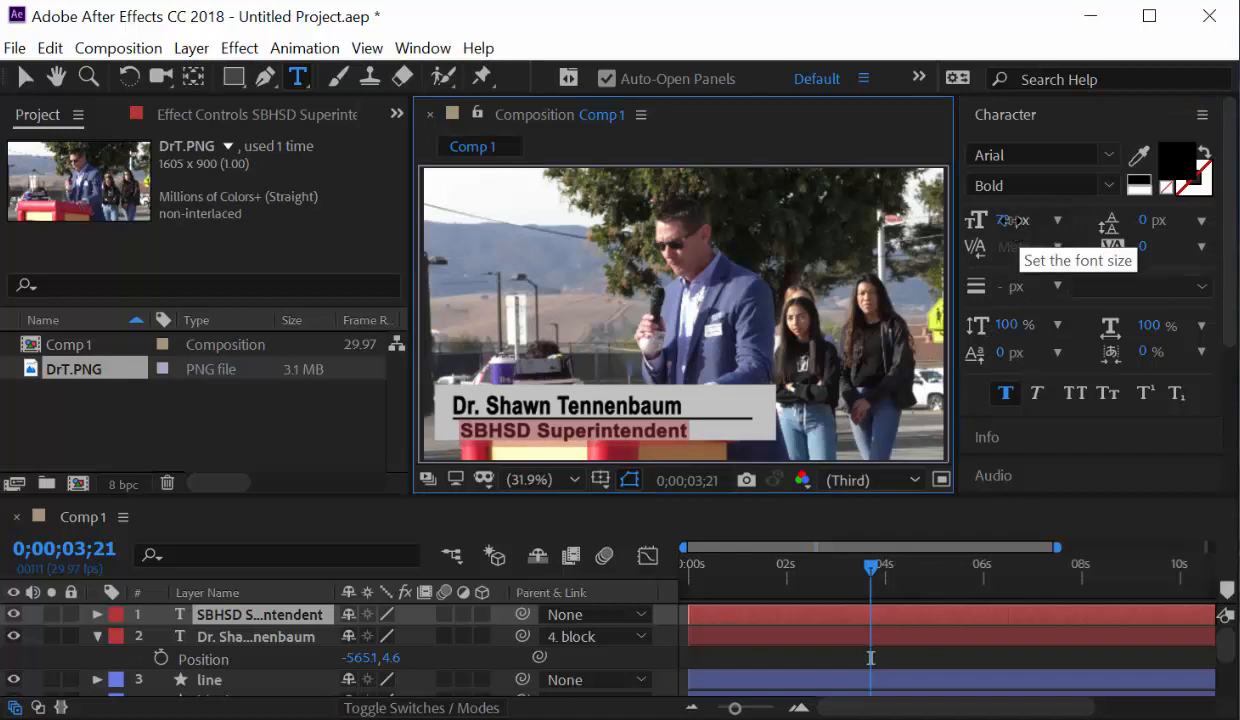
mouse_move(1013, 221)
mouse_down()
mouse_move(975, 221)
mouse_move(1002, 222)
mouse_up()
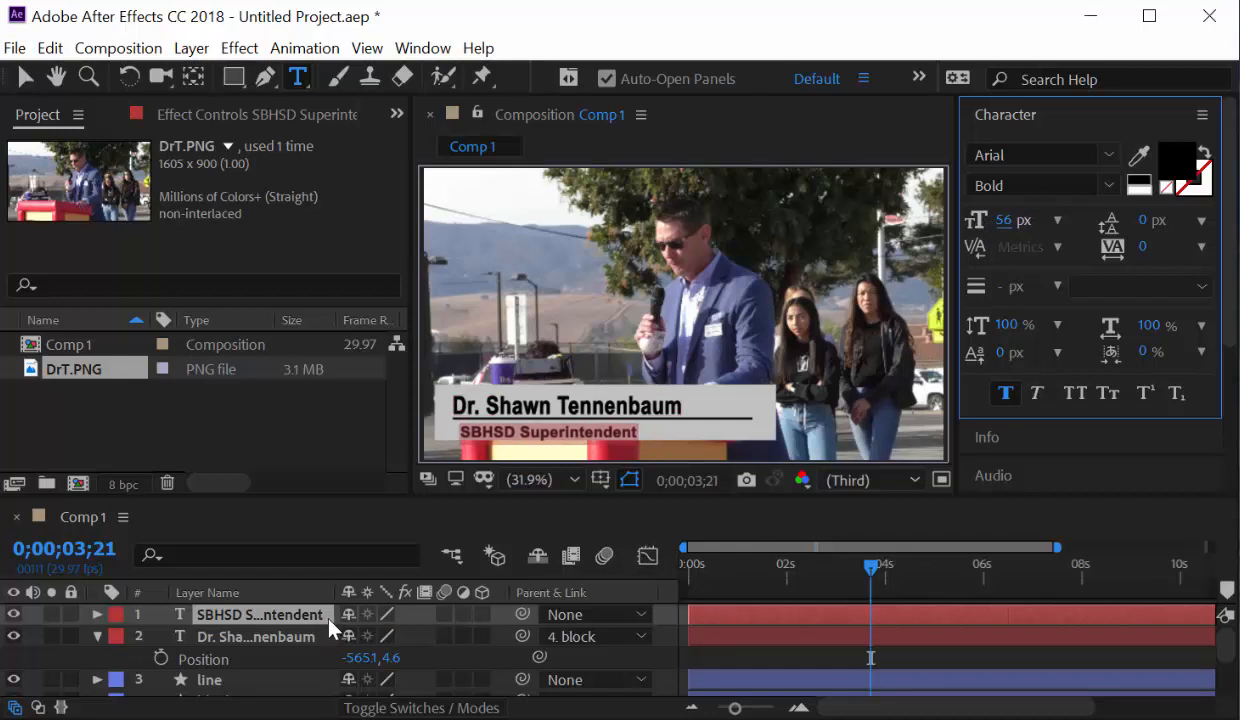
Nudge the title layer's Position Y slightly upward.
click(292, 614)
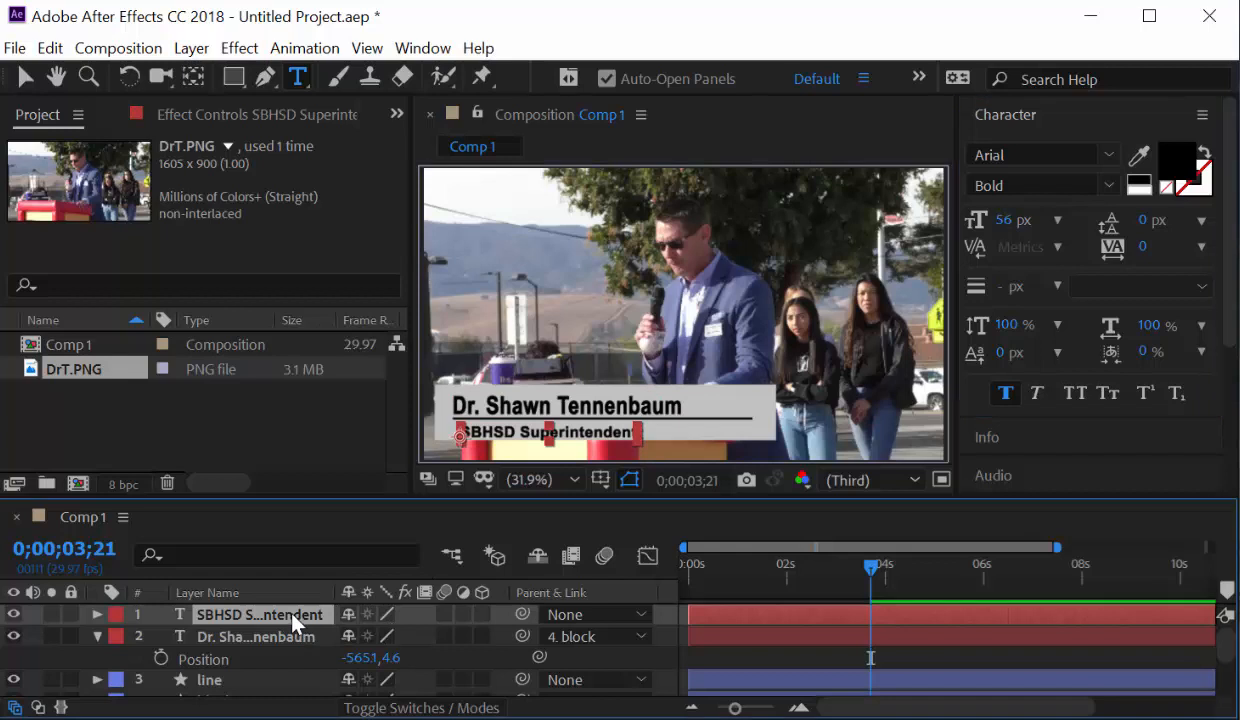
key(p)
drag(396, 633, 383, 635)
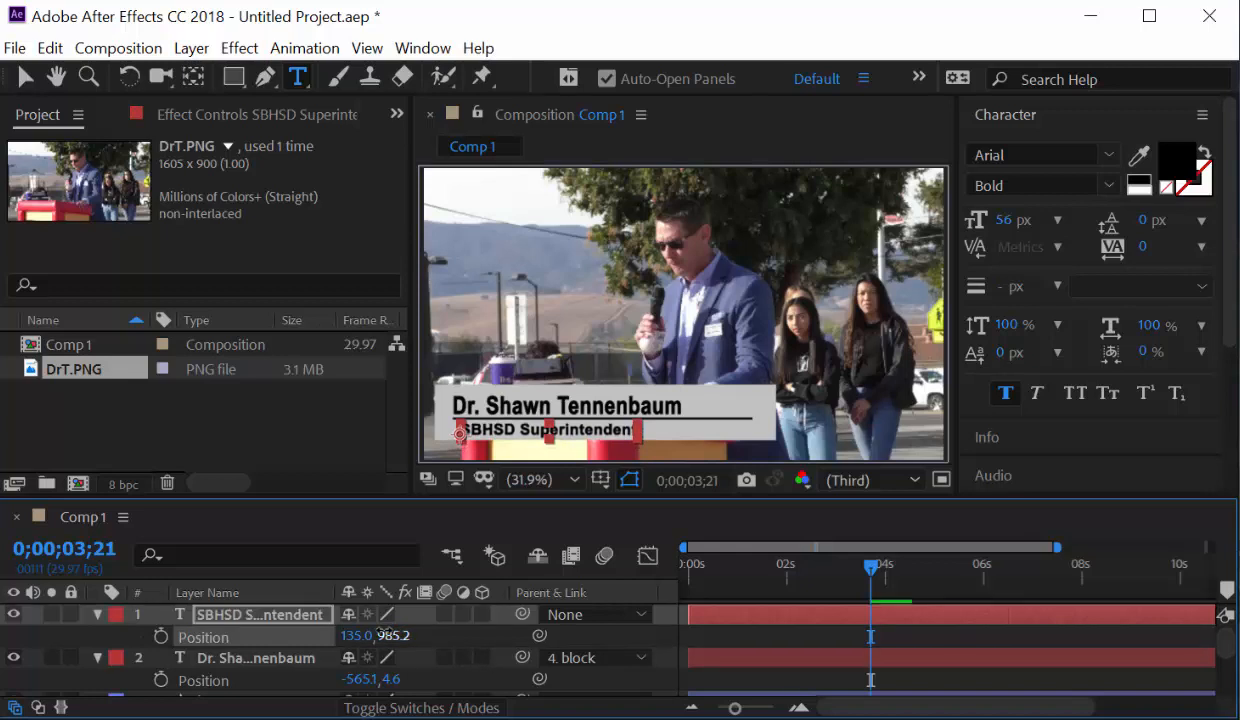
Parent the title layer to 4. block and scrub to check it follows the bar.
click(640, 618)
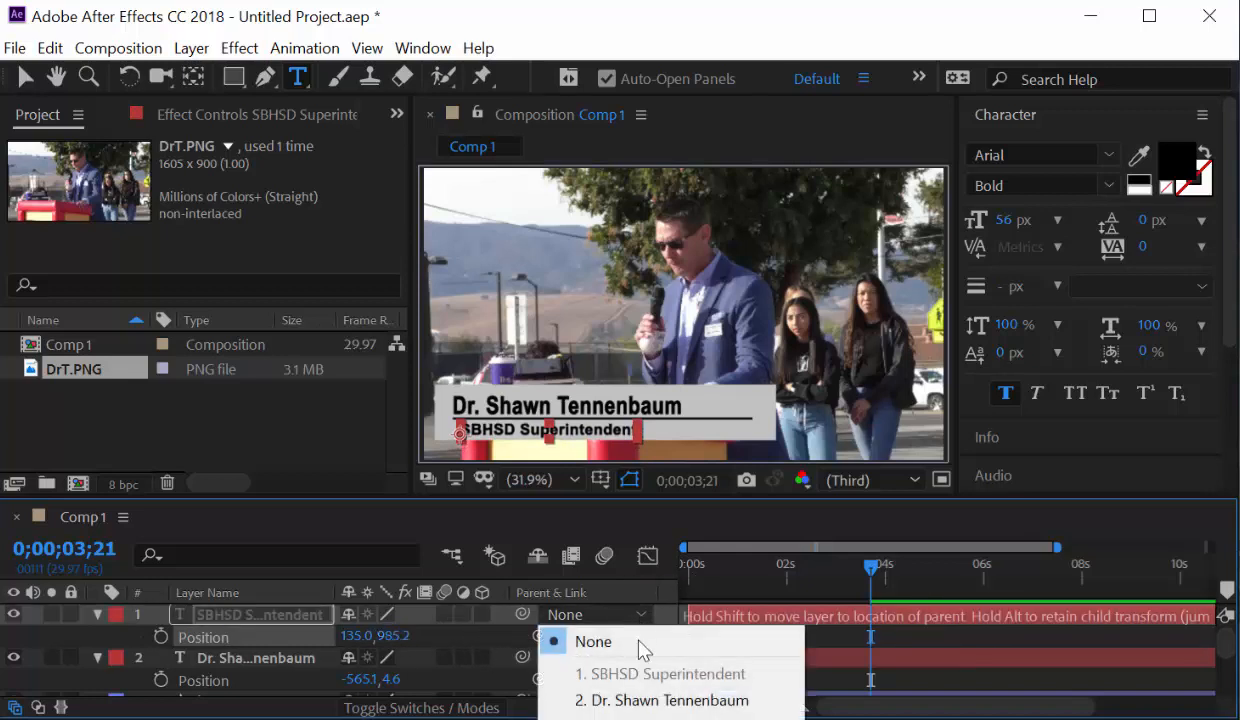
click(640, 719)
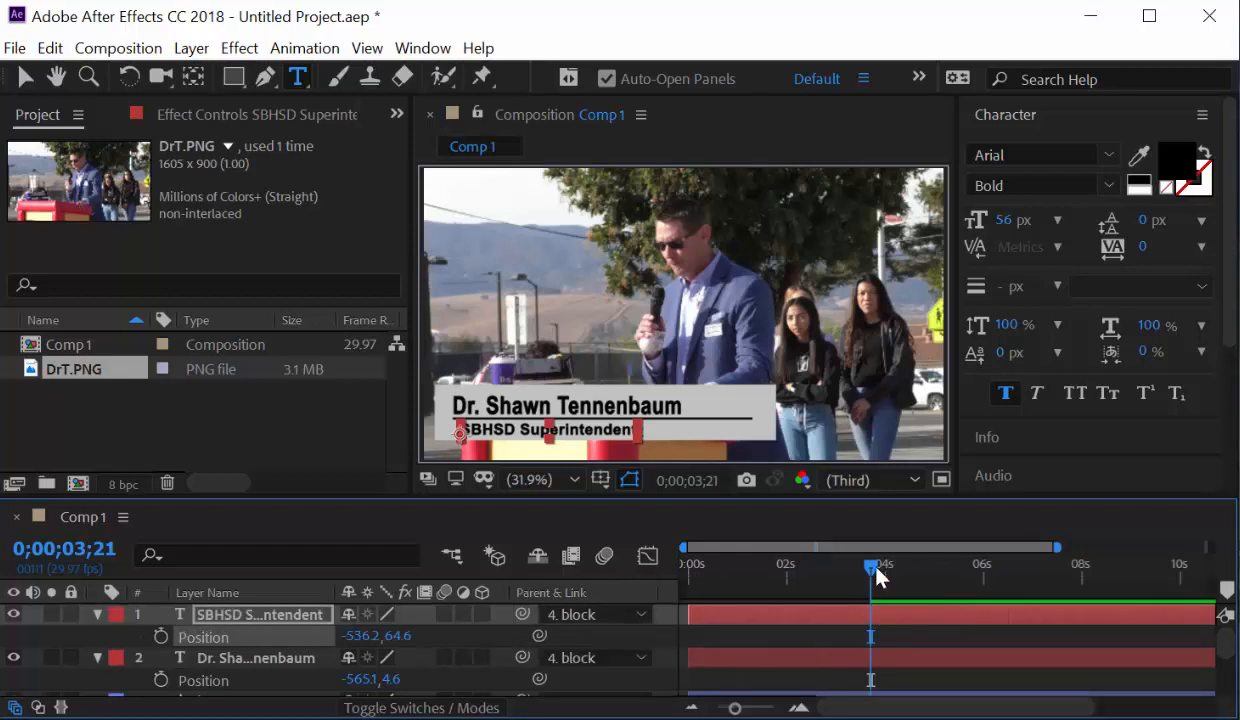
mouse_move(874, 567)
mouse_down()
mouse_move(645, 583)
mouse_move(890, 582)
mouse_up()
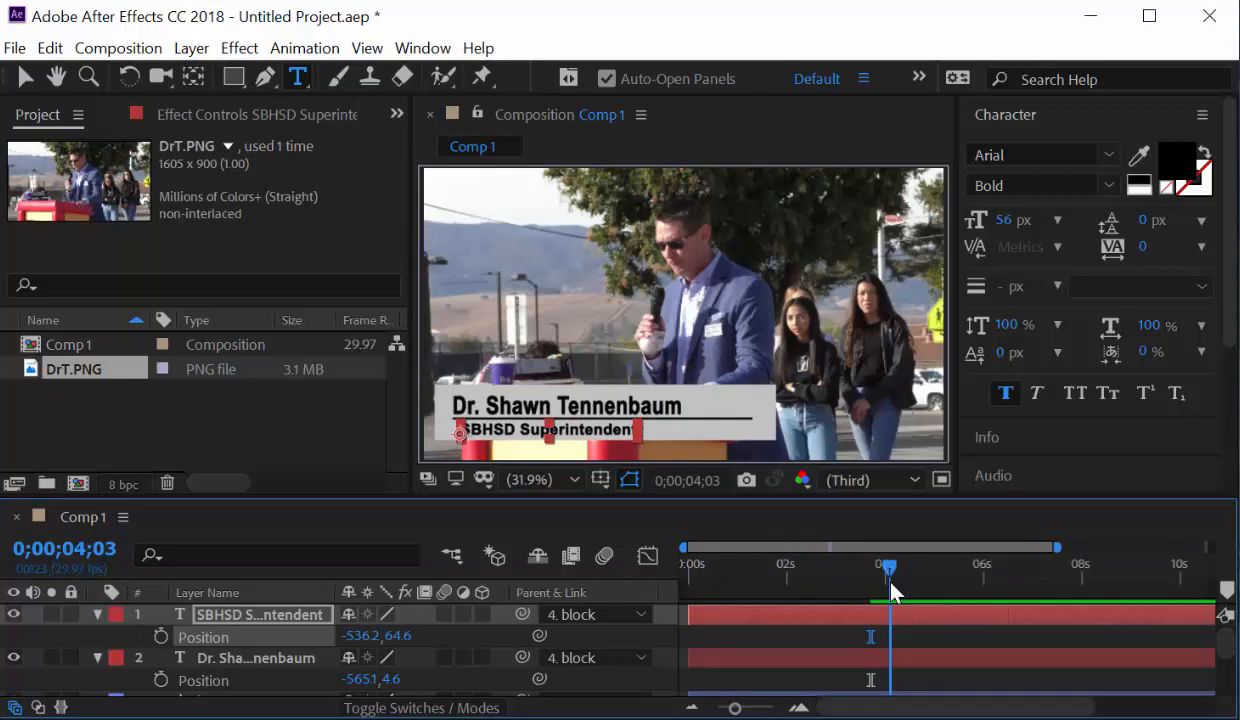
mouse_move(890, 588)
mouse_down()
mouse_move(620, 595)
mouse_move(880, 590)
mouse_up()
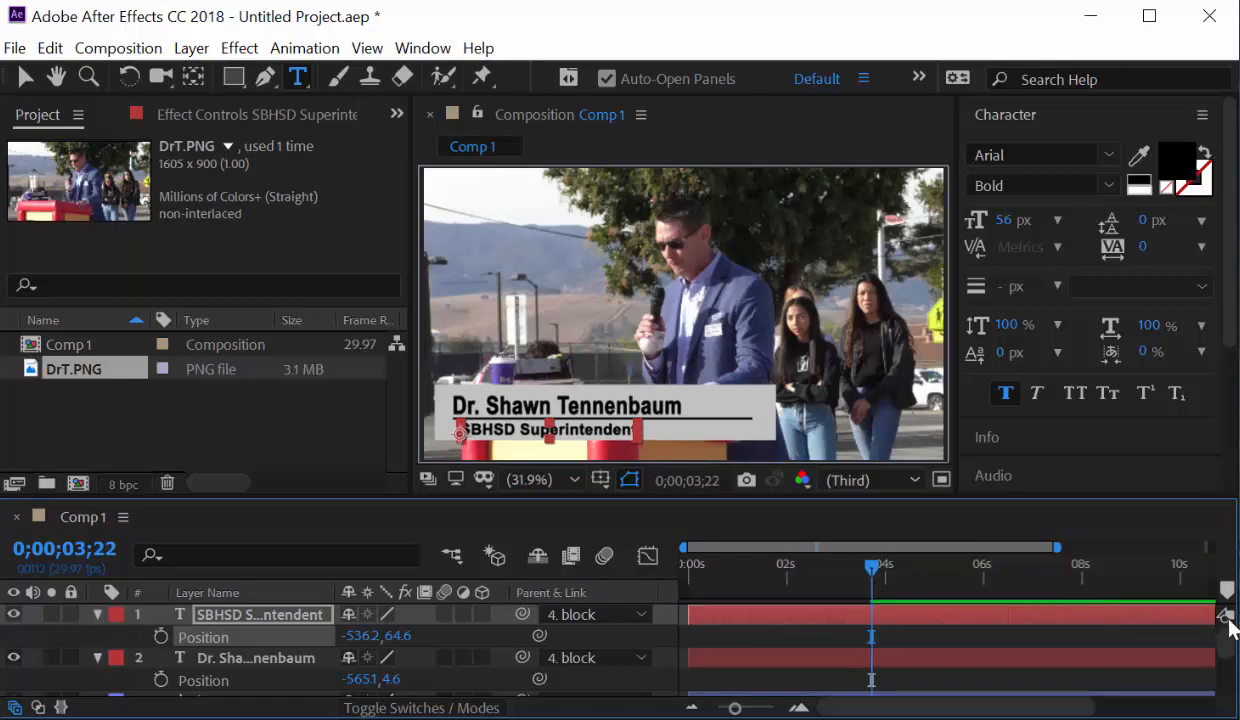
drag(1231, 631, 1230, 672)
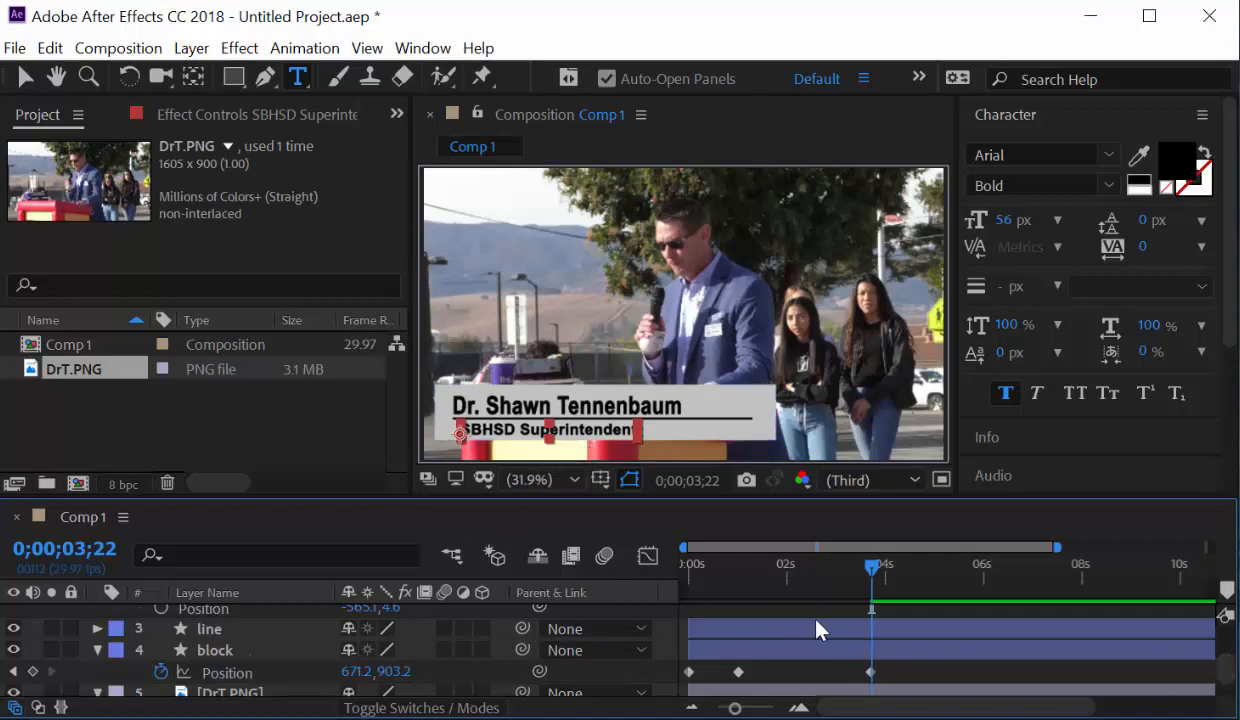
Drag the block's 03;21 Position keyframe back to about 1 s, leaving two keyframes.
drag(735, 708, 780, 708)
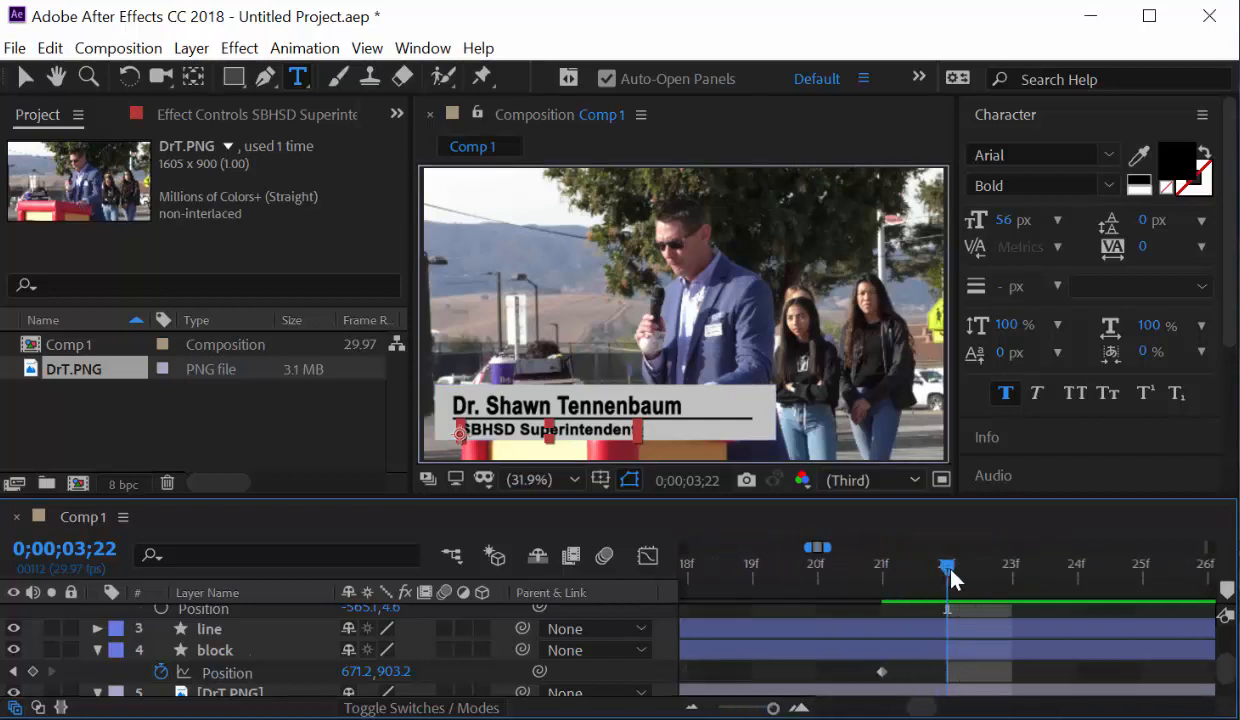
drag(948, 568, 1062, 606)
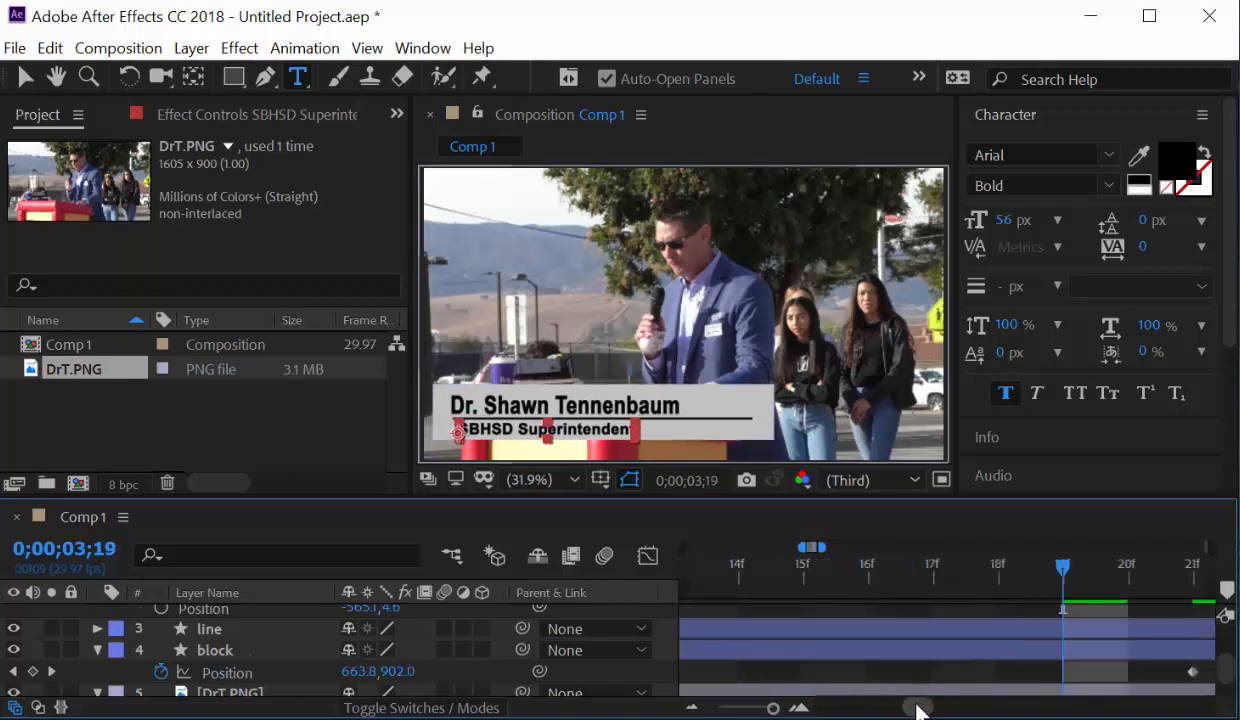
drag(774, 708, 747, 710)
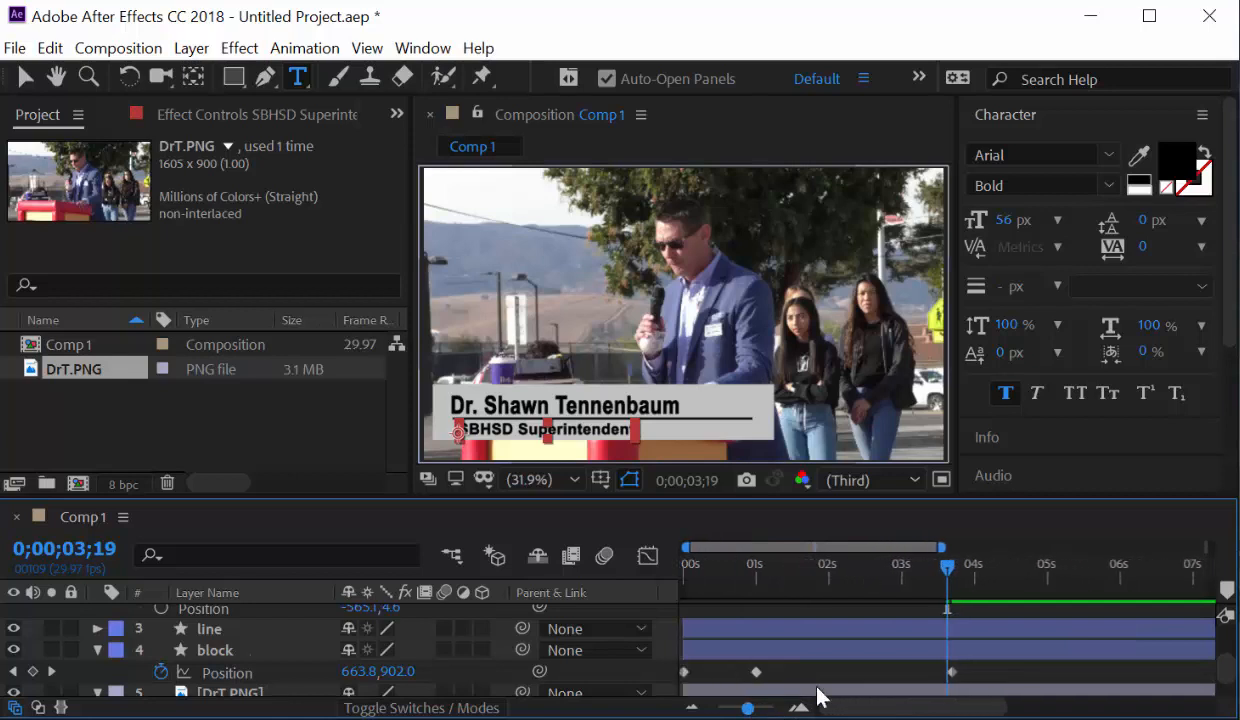
click(955, 680)
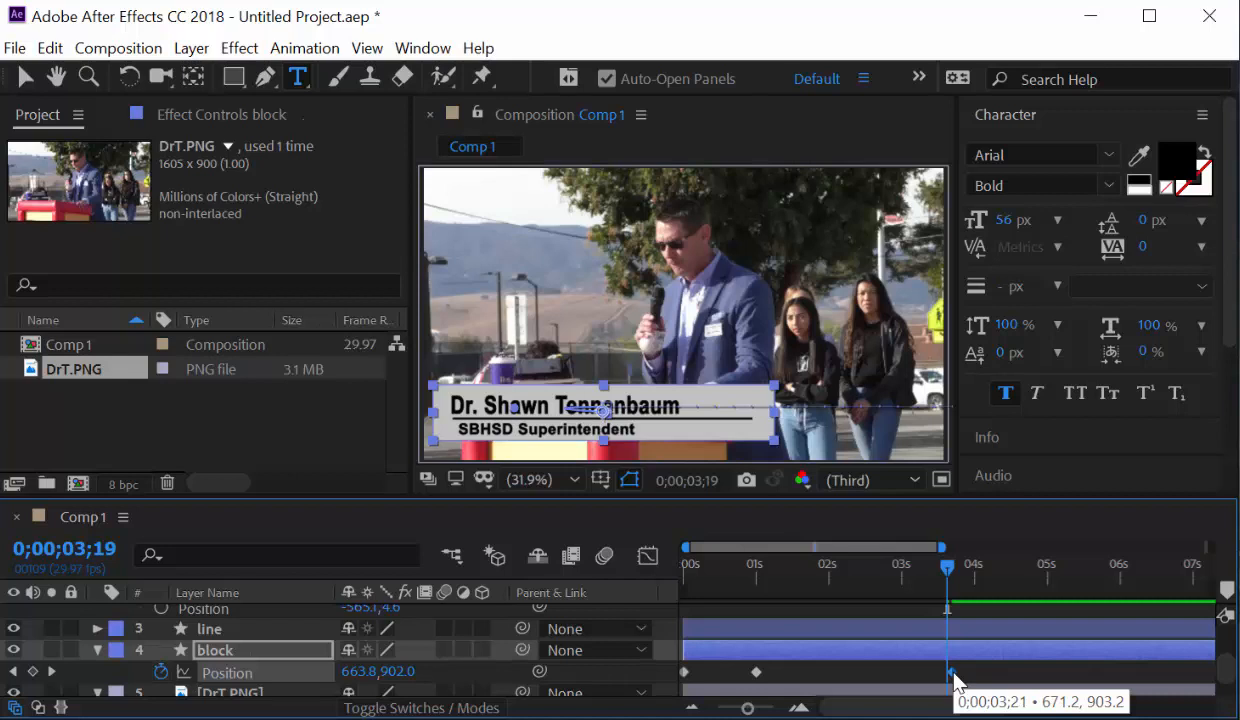
drag(955, 683, 947, 683)
mouse_move(786, 595)
mouse_down()
mouse_move(664, 595)
mouse_move(877, 603)
mouse_move(797, 605)
mouse_up()
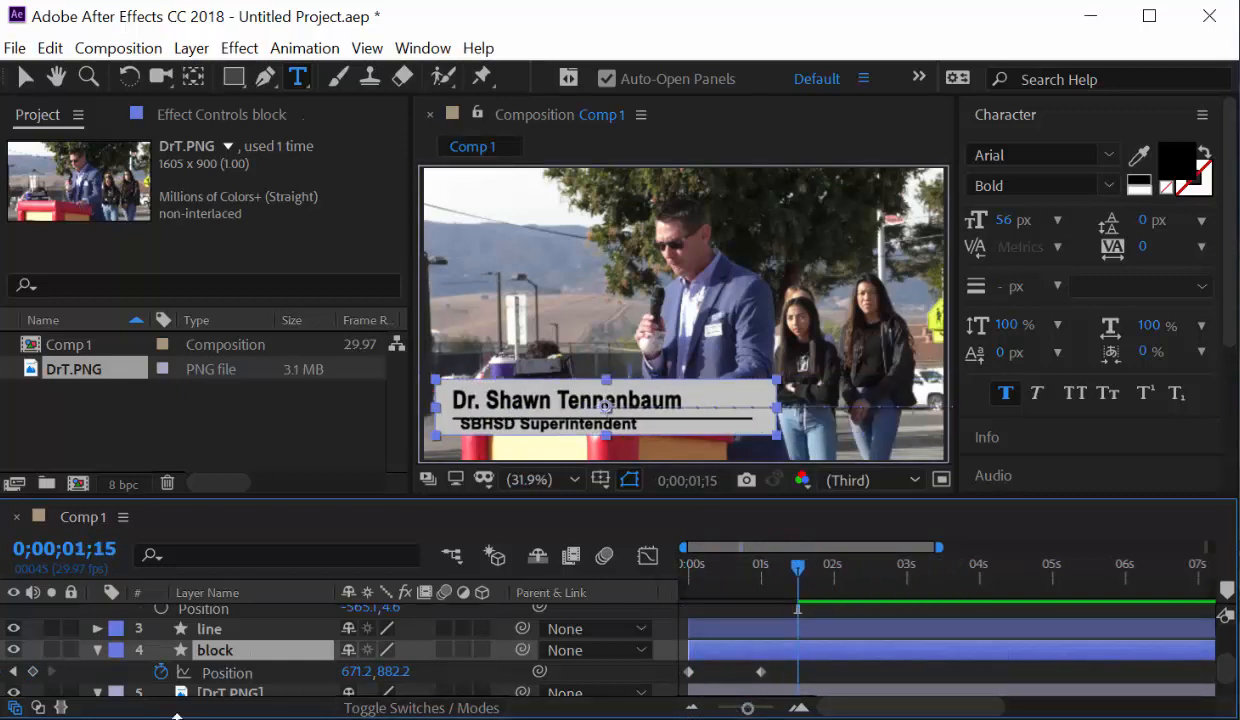
Set the block's Position Y to 896.2 at the 1 s keyframe.
click(15, 674)
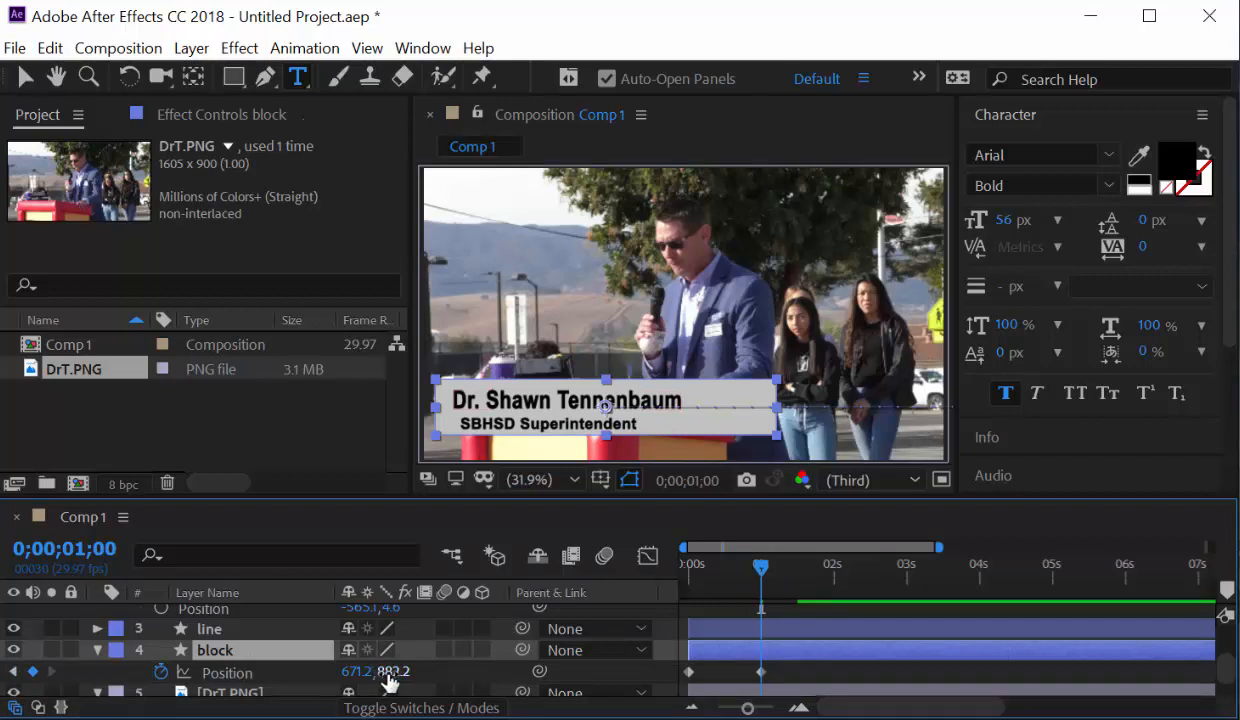
drag(388, 678, 410, 671)
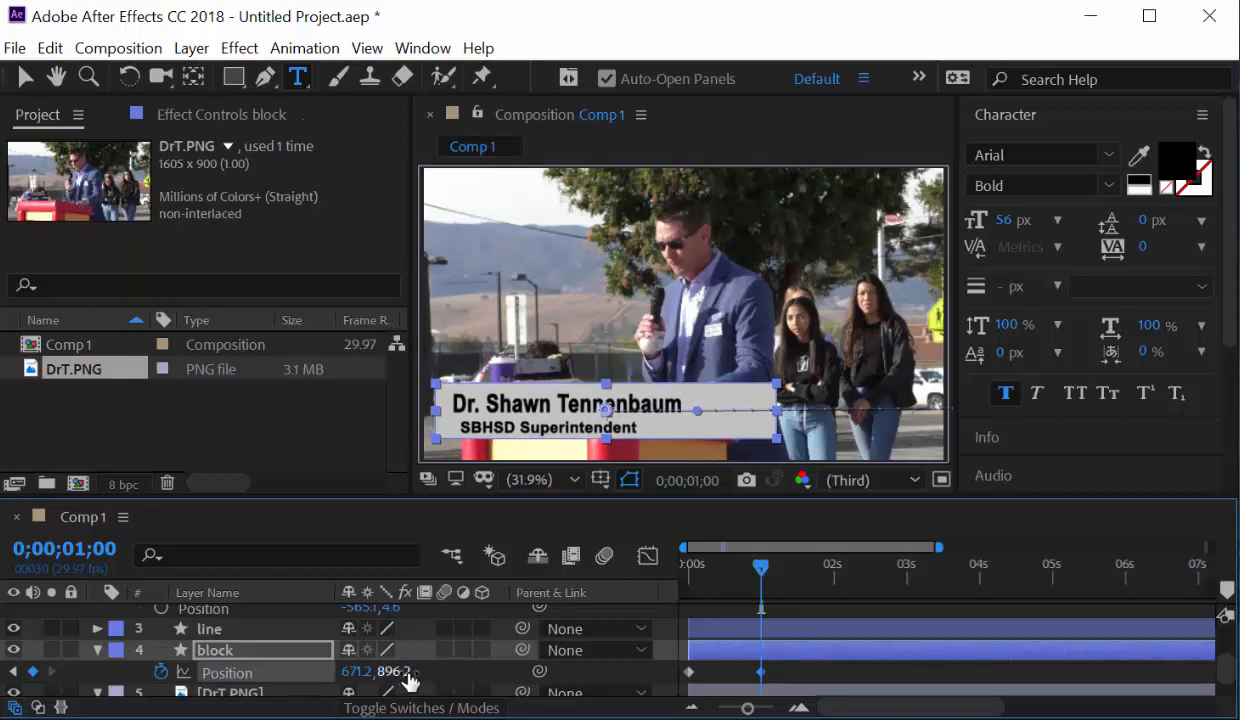
drag(410, 681, 405, 680)
click(397, 680)
key(ctrl+c)
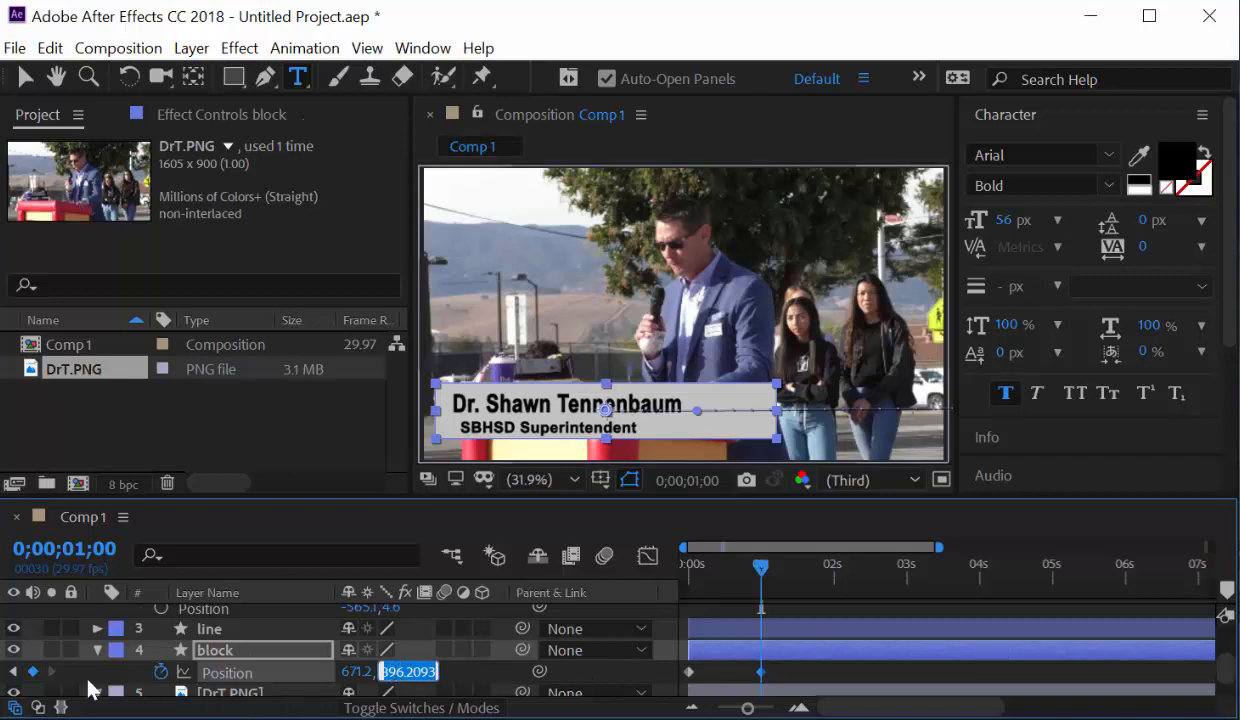
Paste Y 896.2 into the 0 s keyframe and preview the horizontal slide-in.
click(12, 671)
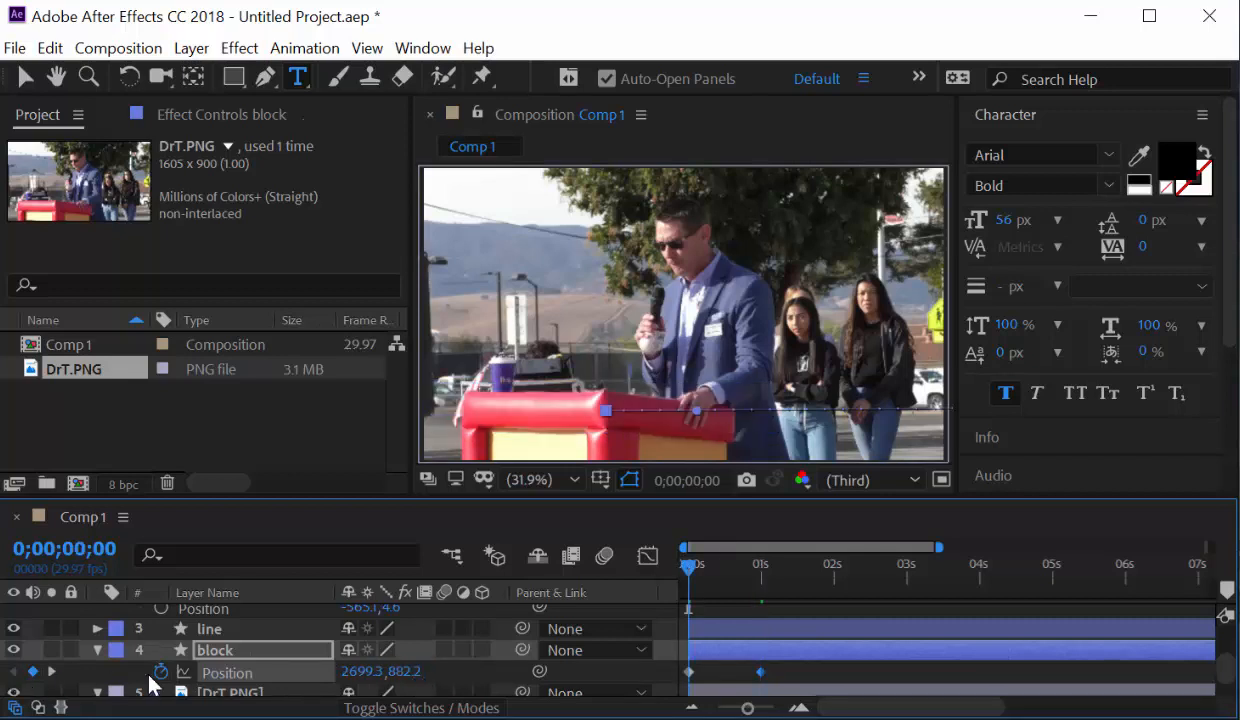
click(406, 673)
key(ctrl+v)
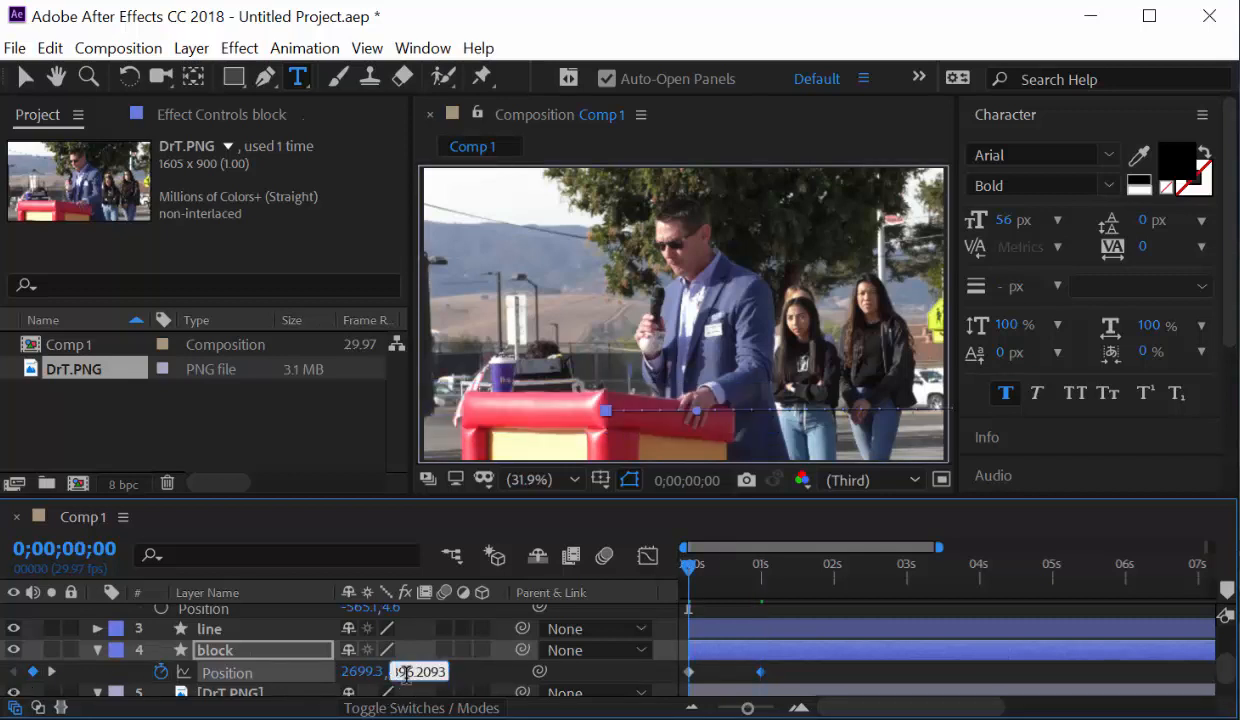
drag(693, 578, 773, 572)
key(Home)
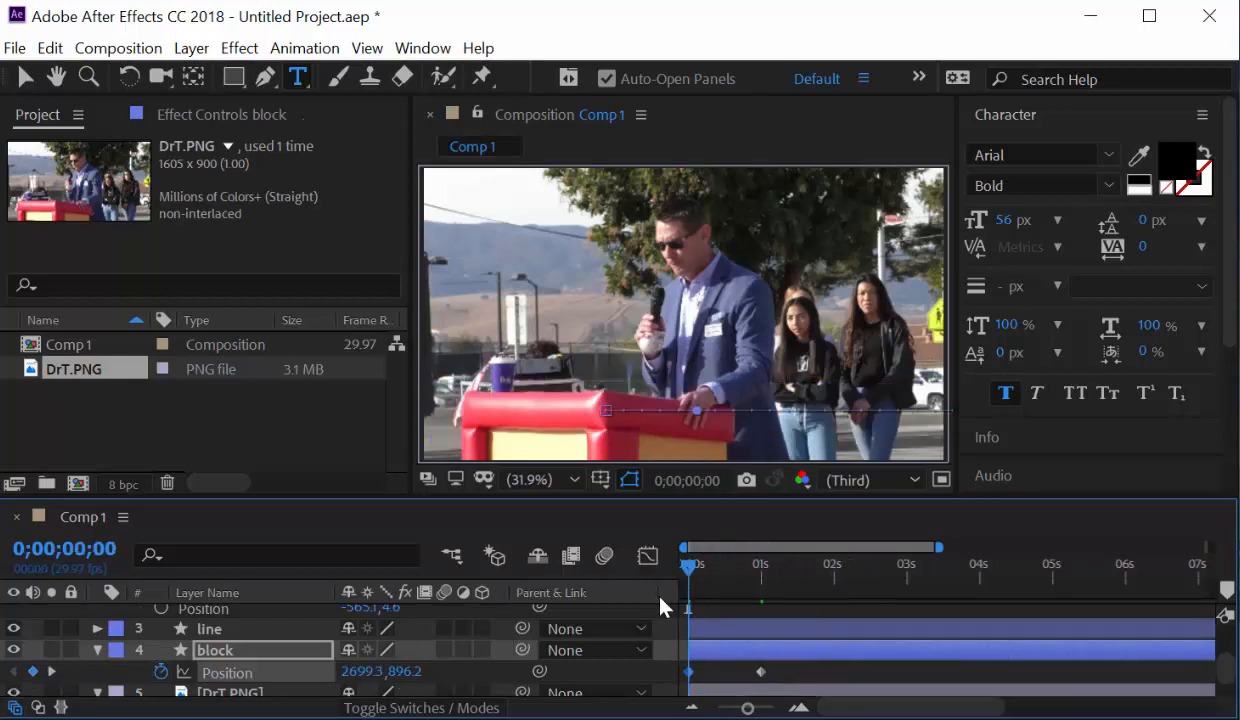
key(space)
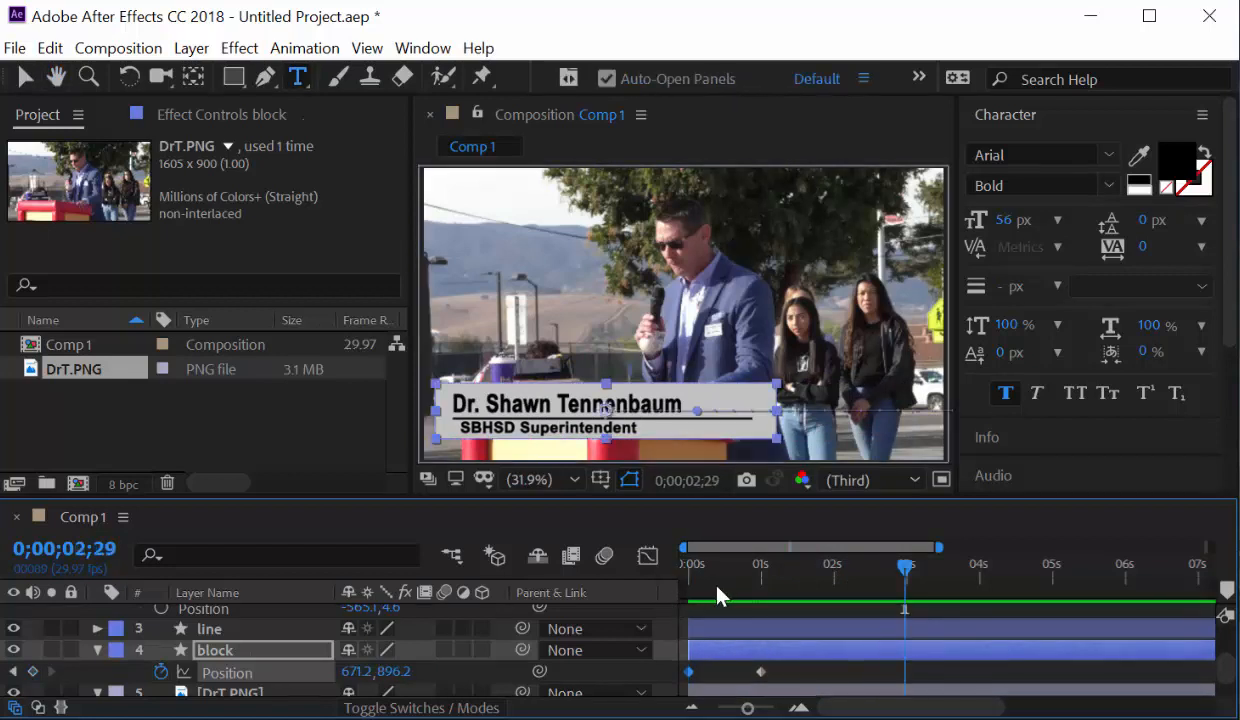
key(space)
key(space)
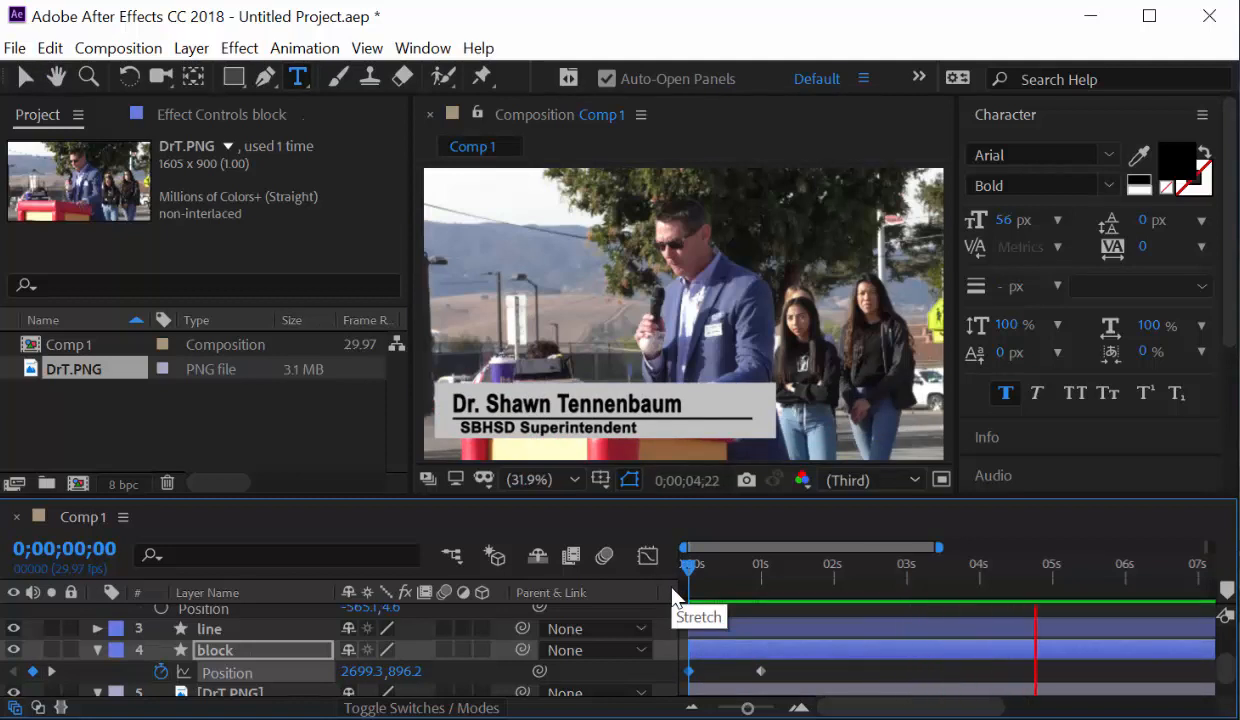
Preview the lower-third intro animation.
click(1052, 566)
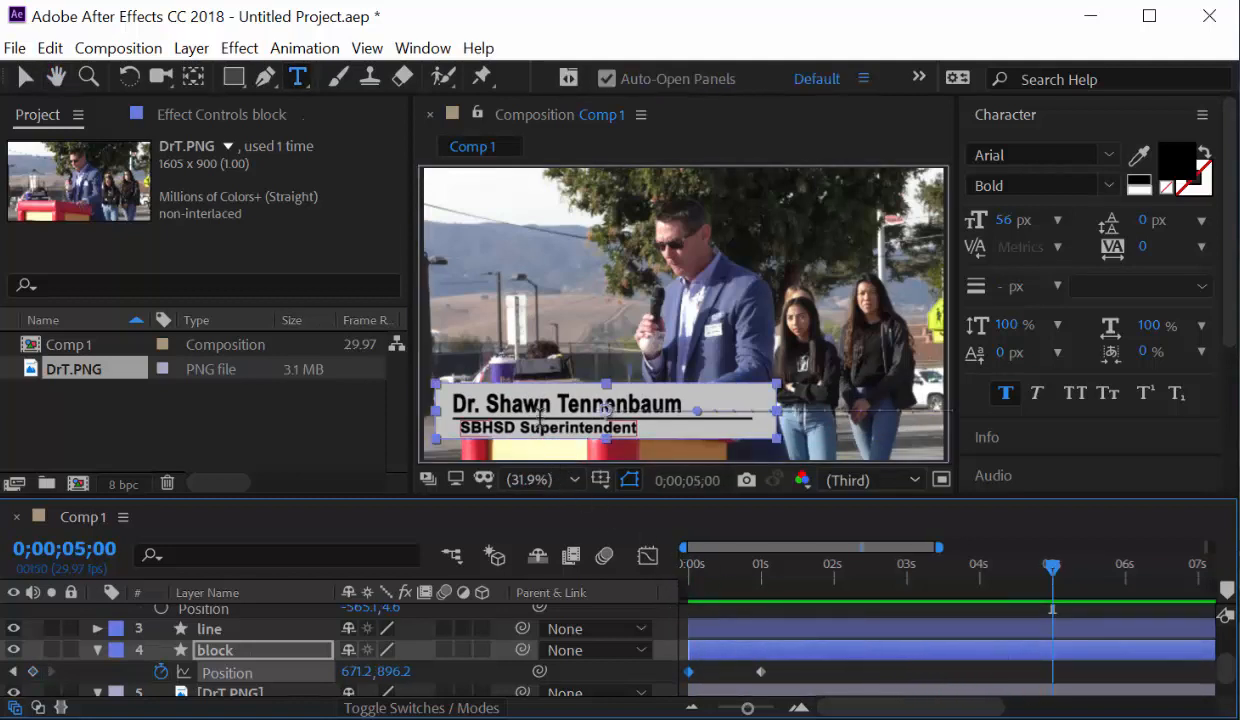
drag(865, 580, 753, 604)
key(space)
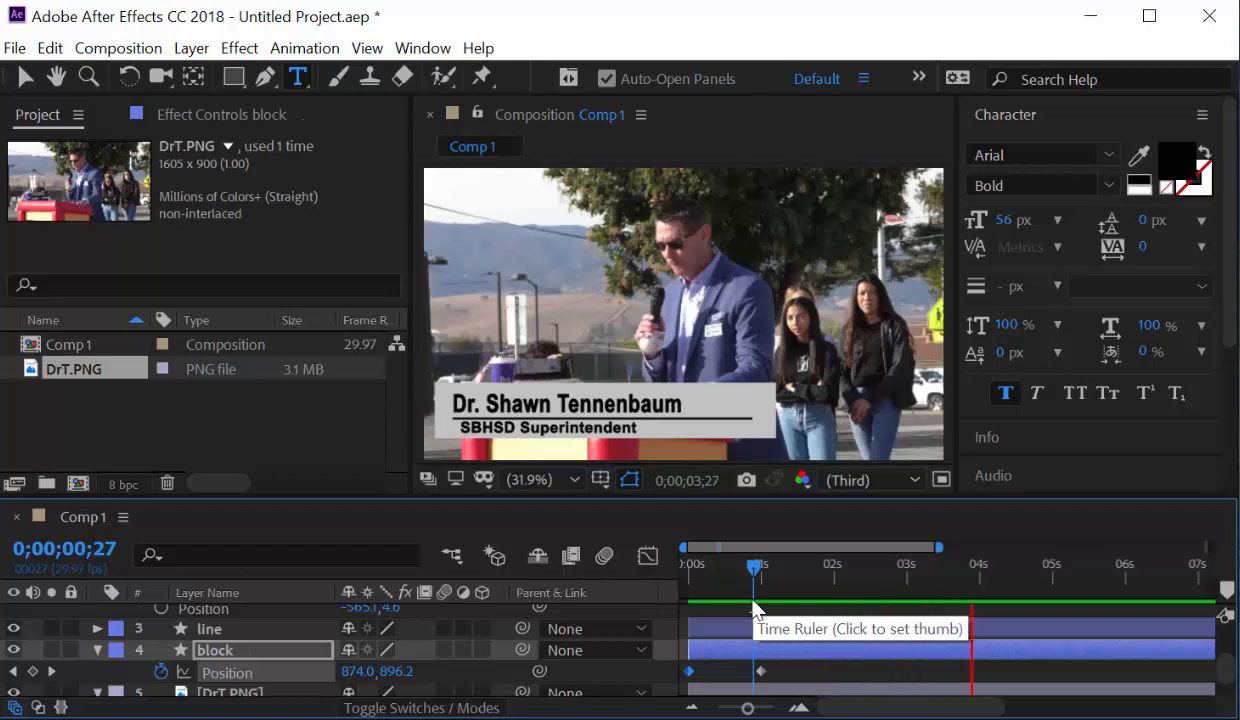
key(space)
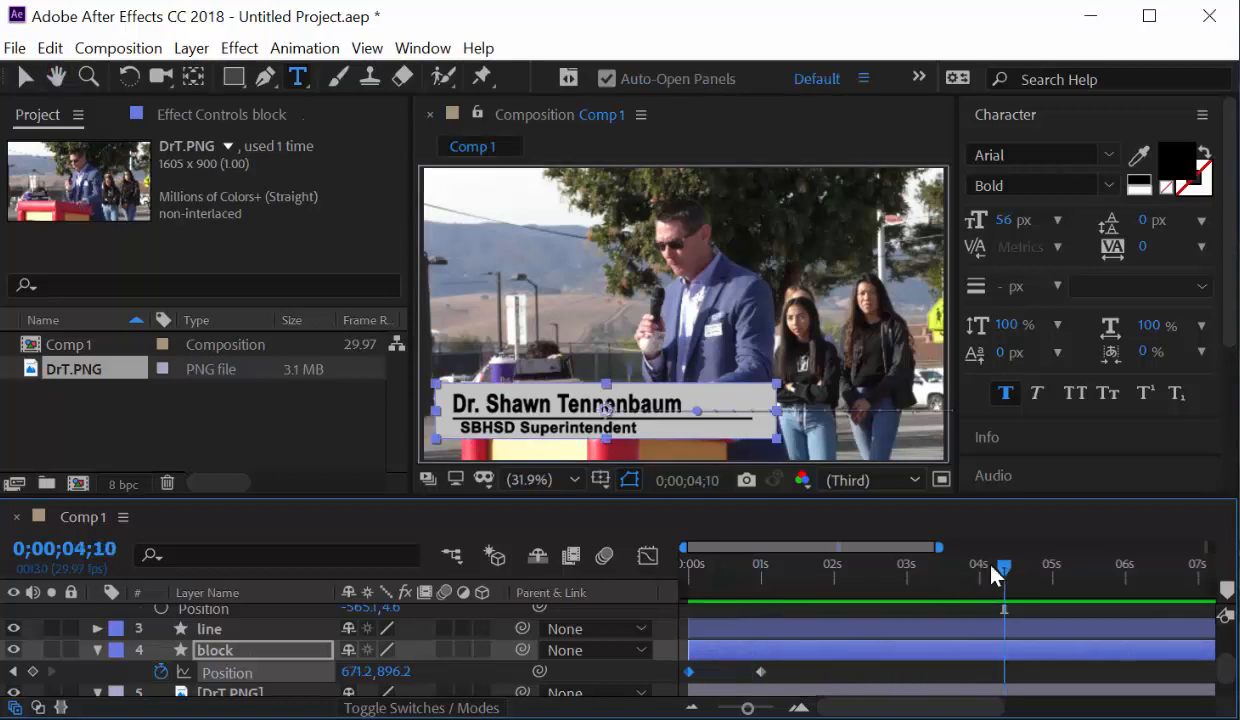
drag(1003, 571, 1020, 573)
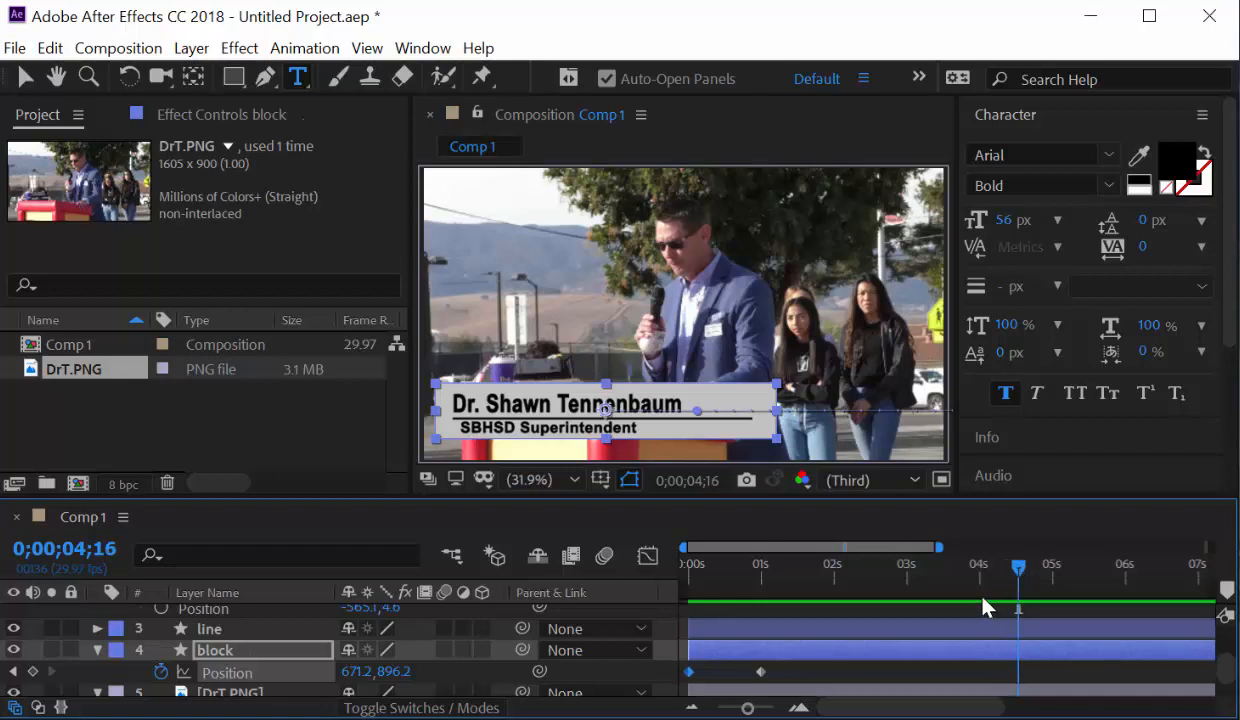
Add a block Position keyframe at 0;00;04;15 holding the bar at 671.2, 896.2.
click(120, 542)
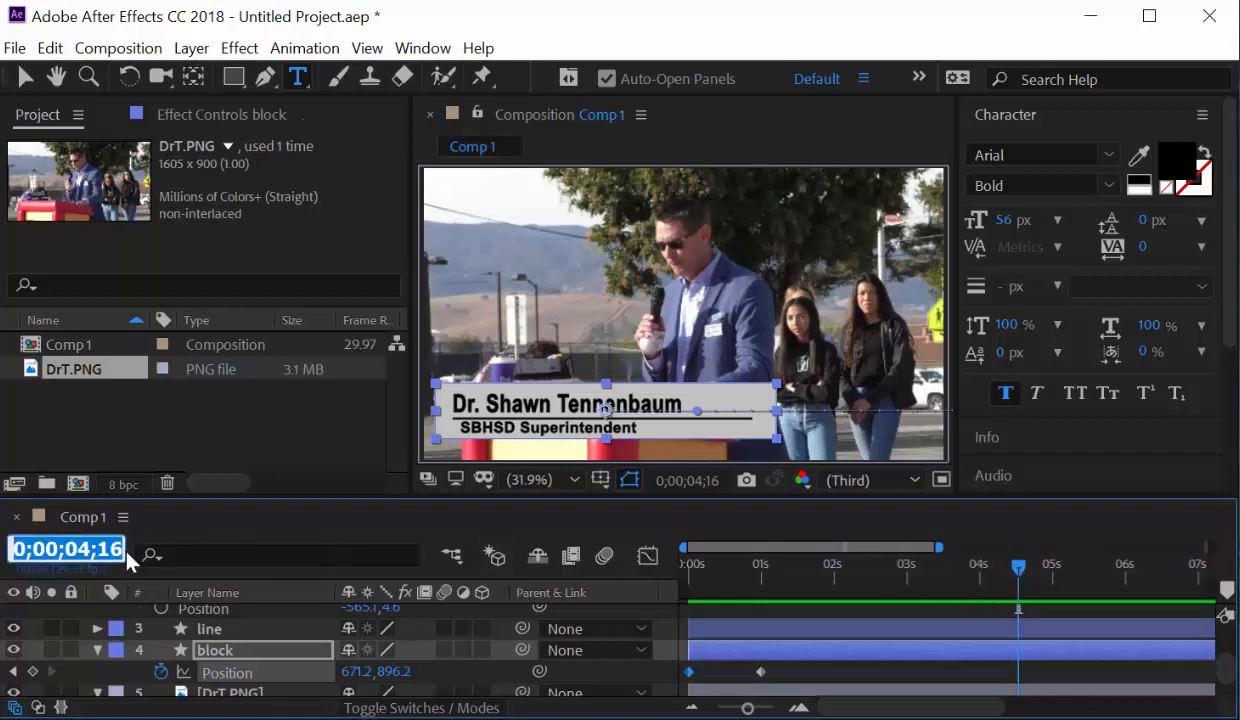
text(4;)
text(15)
key(Return)
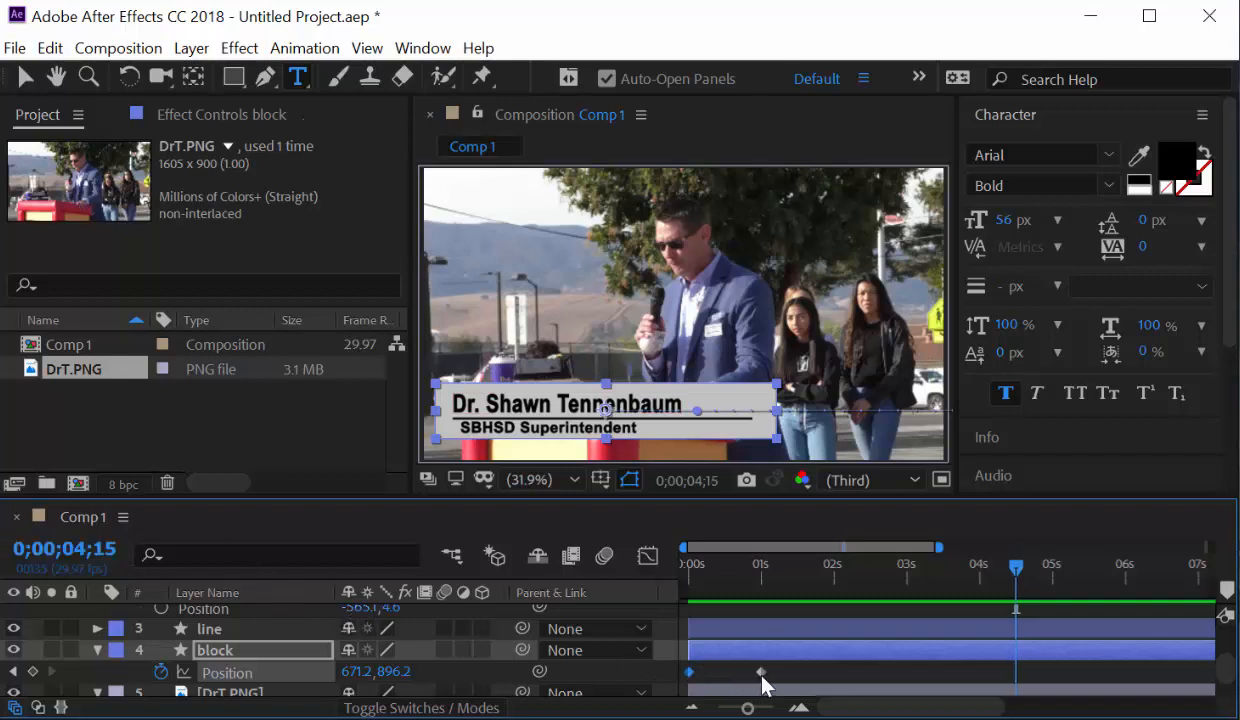
mouse_move(762, 680)
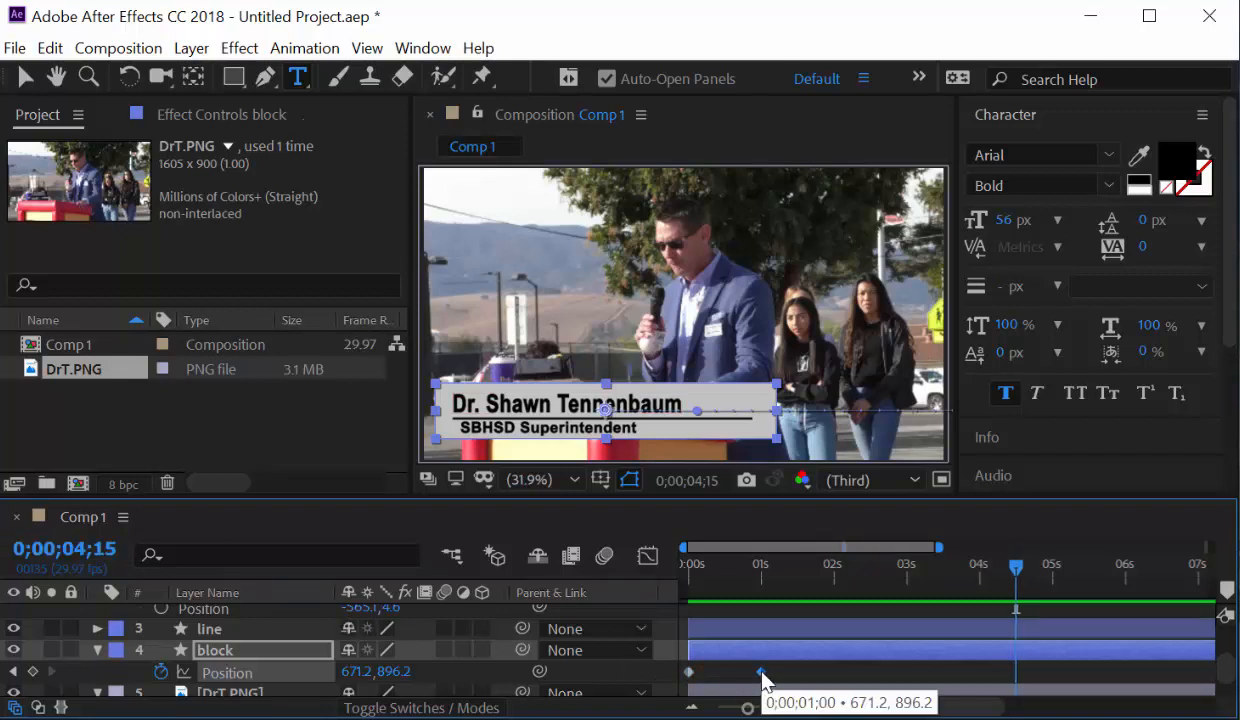
key(ctrl+v)
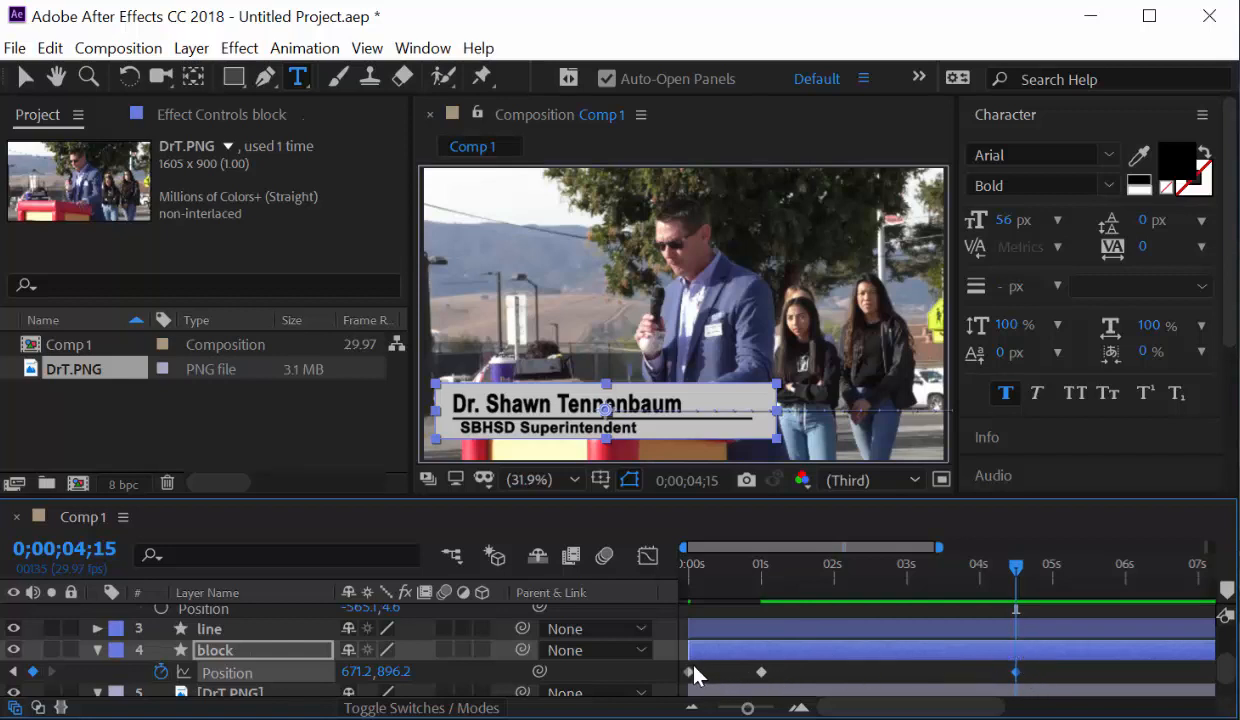
Add an off-screen block Position keyframe at 0;00;05;15 (2699.3, 896.2).
drag(698, 664, 672, 688)
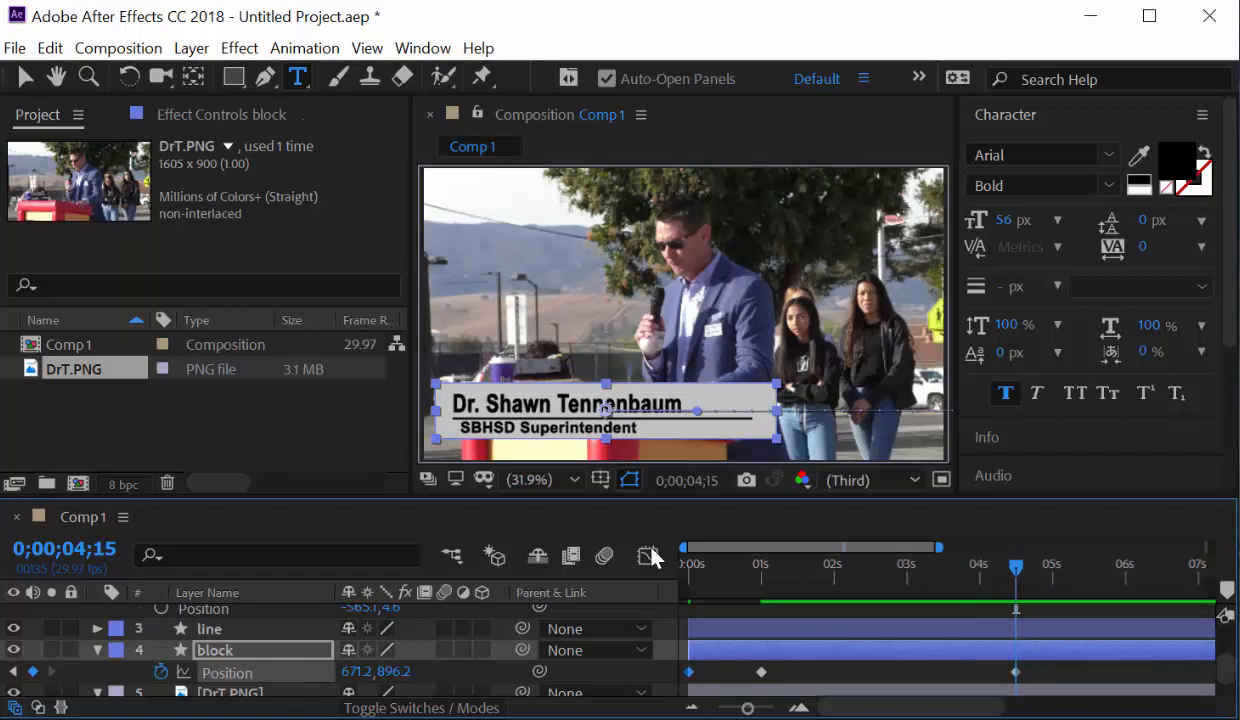
click(82, 549)
text(5;1)
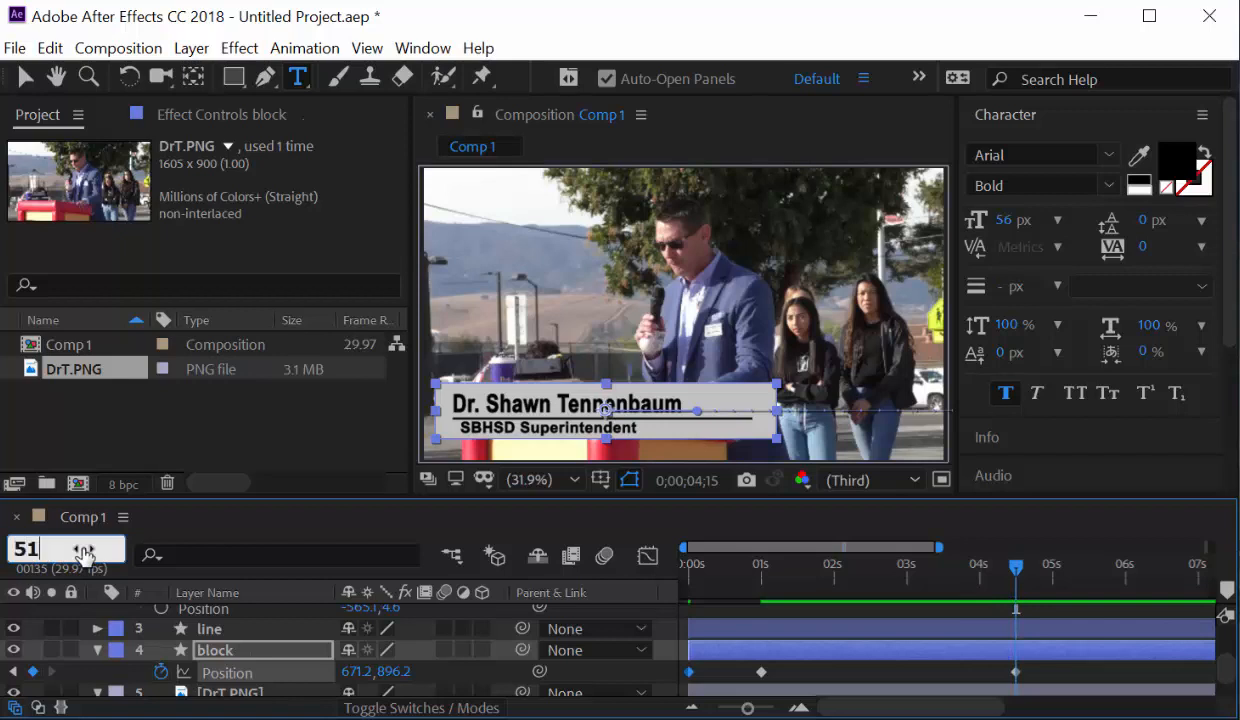
text(5)
key(Return)
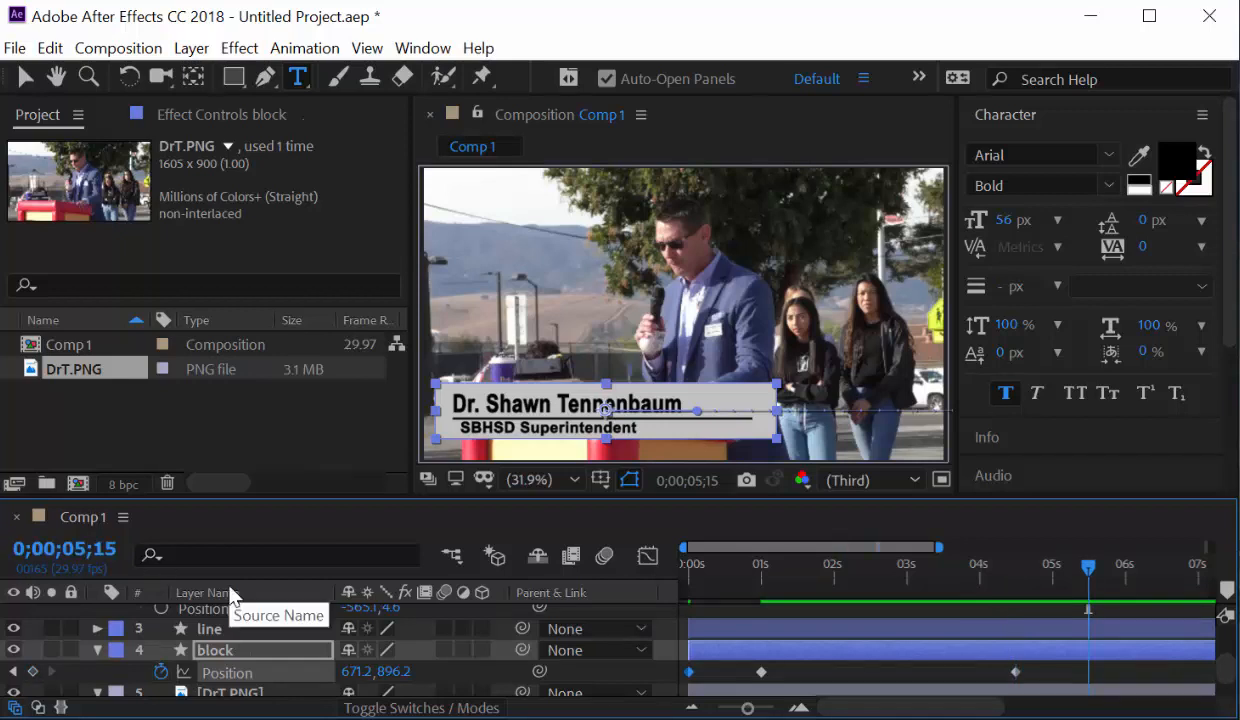
key(ctrl+v)
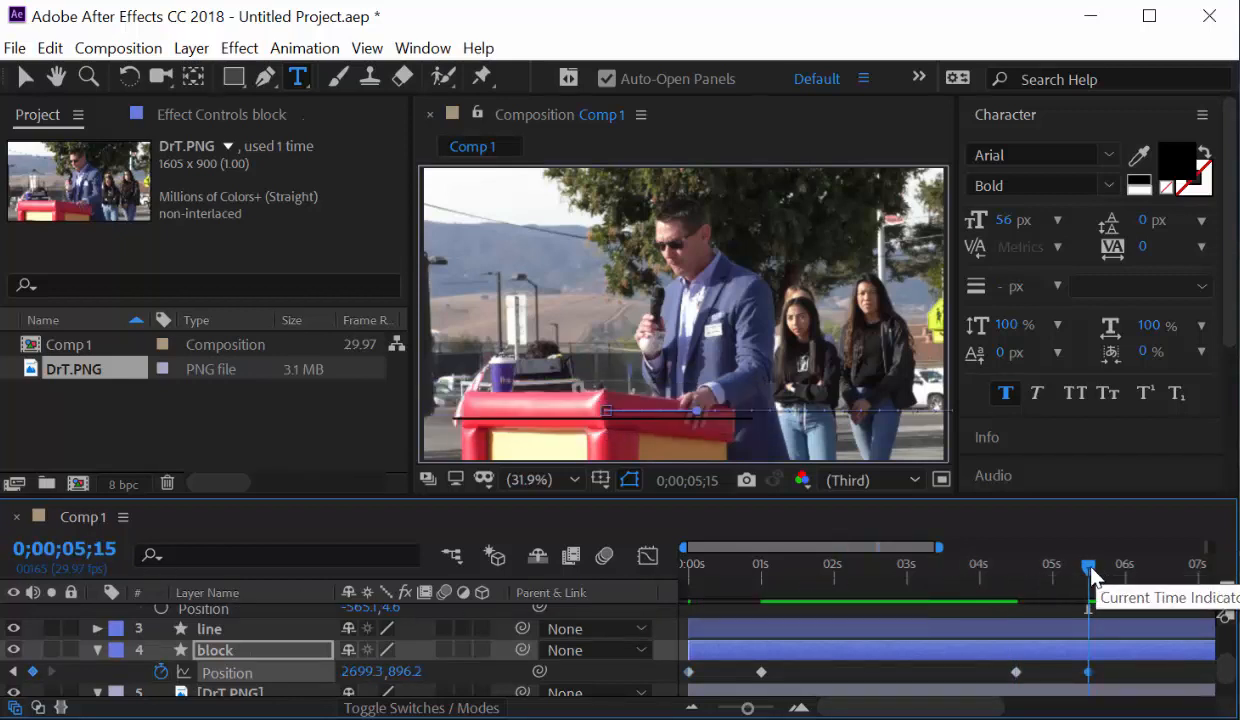
Move the exit keyframe earlier to about 0;00;05;03, previewing before and after.
drag(1088, 568, 672, 627)
key(space)
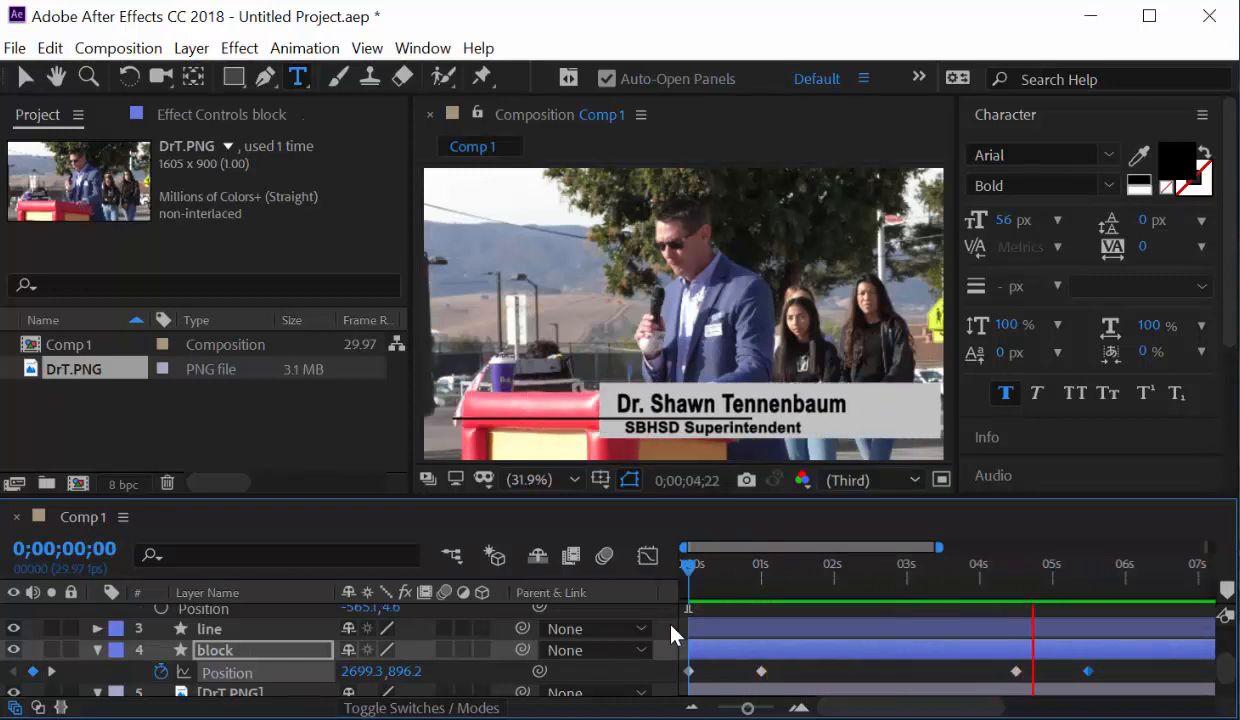
key(space)
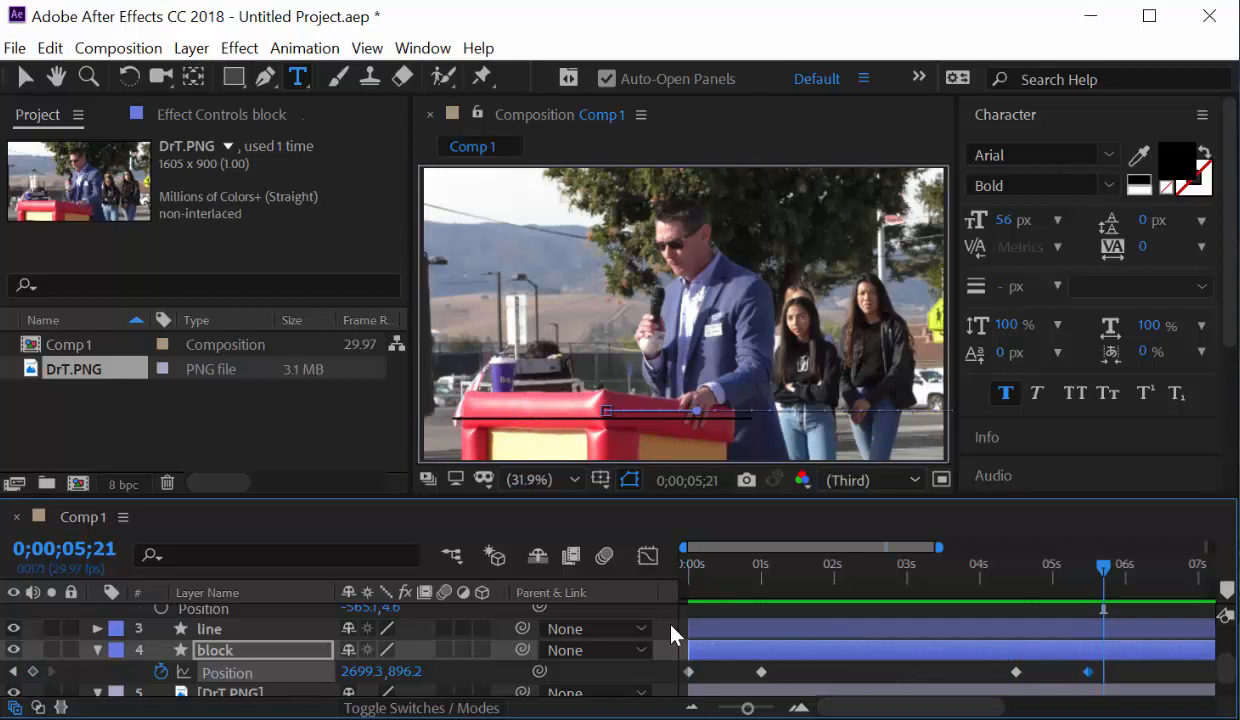
drag(1088, 673, 1060, 678)
drag(742, 595, 671, 590)
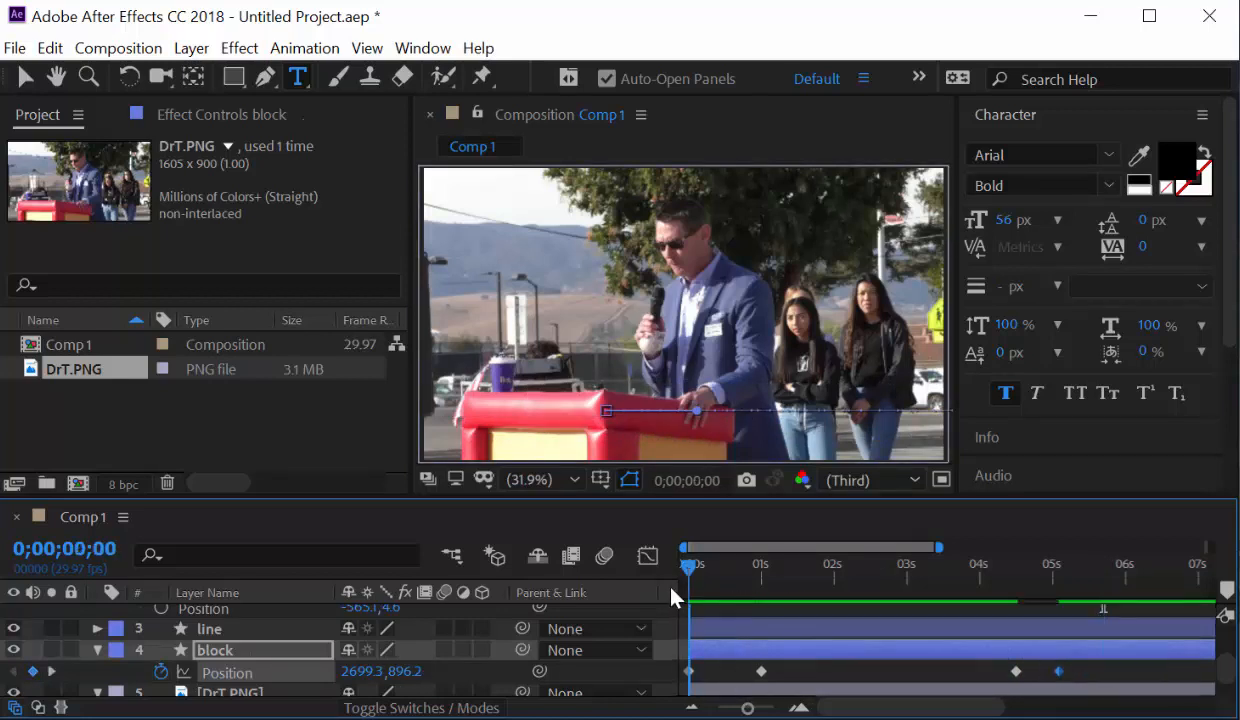
key(space)
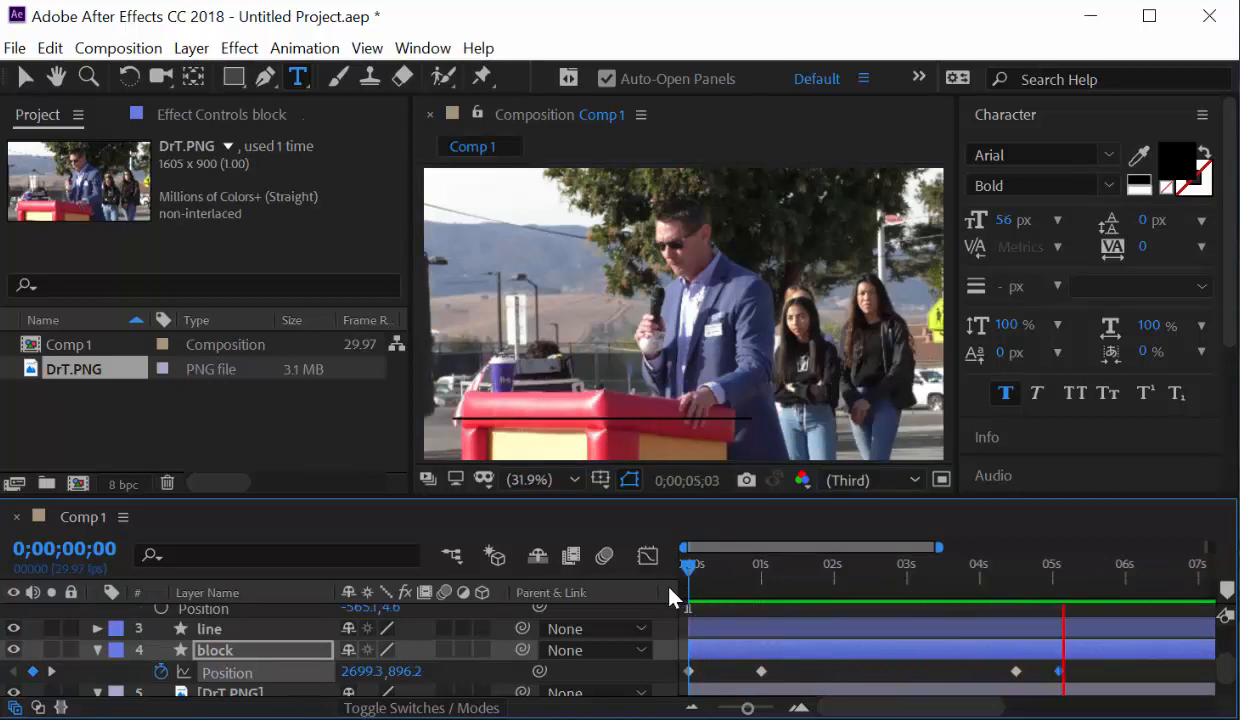
key(space)
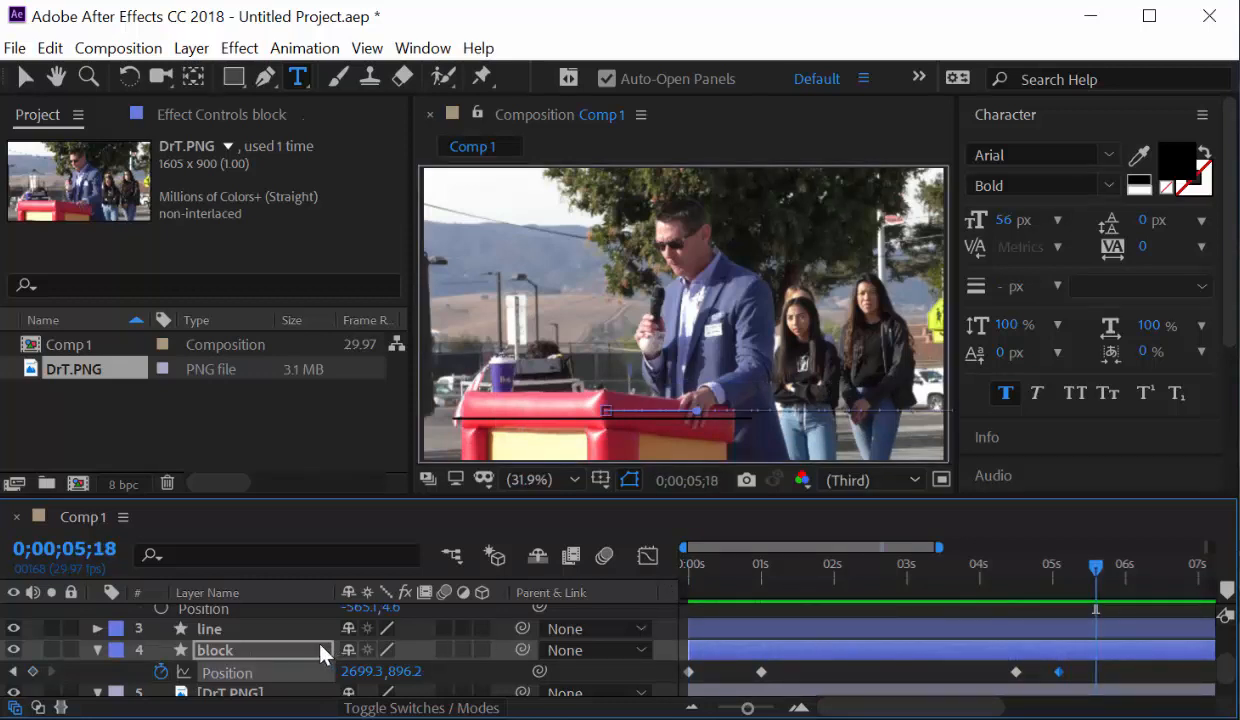
Step through the block's keyframes and set the current time to 0;00;04;00.
drag(1095, 570, 1016, 576)
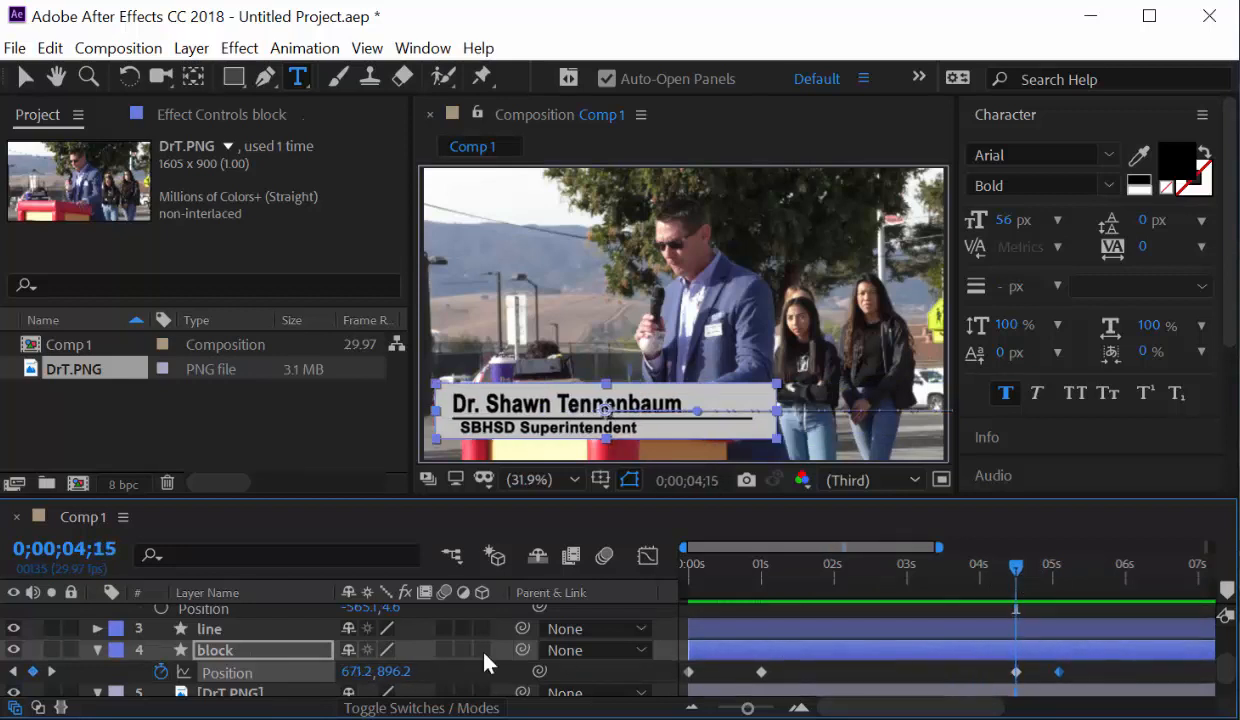
click(52, 671)
click(14, 671)
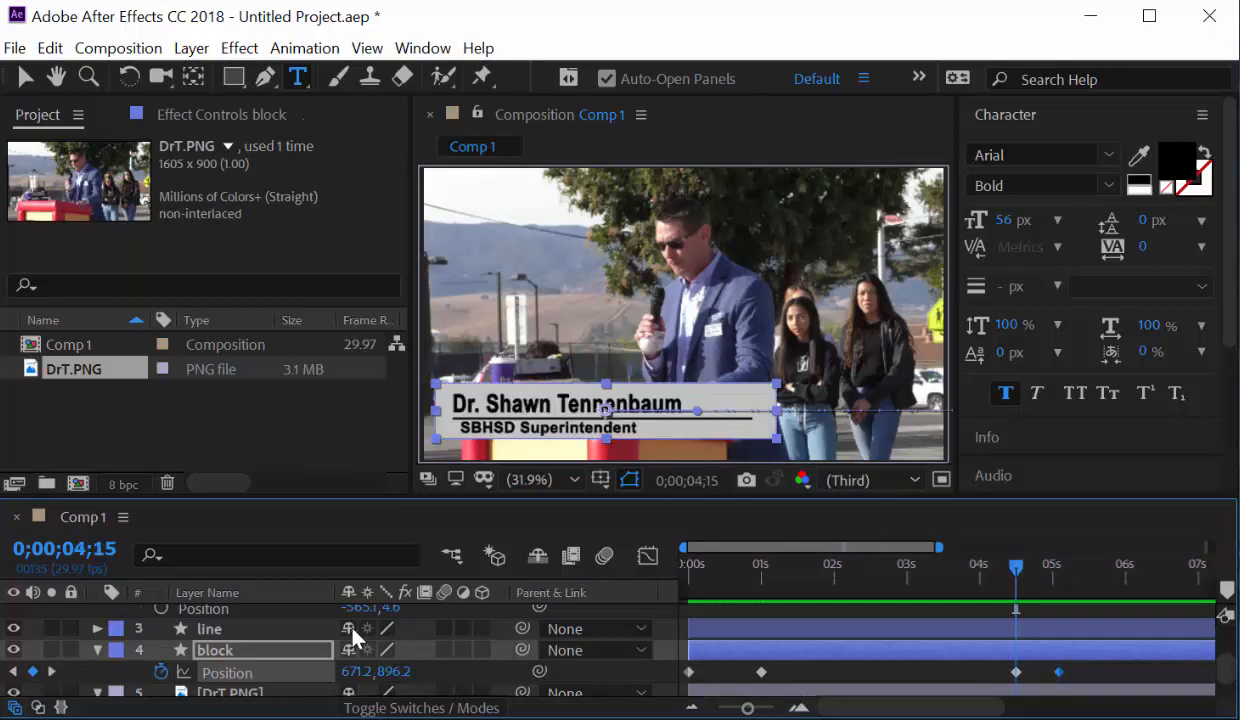
click(118, 550)
text(400)
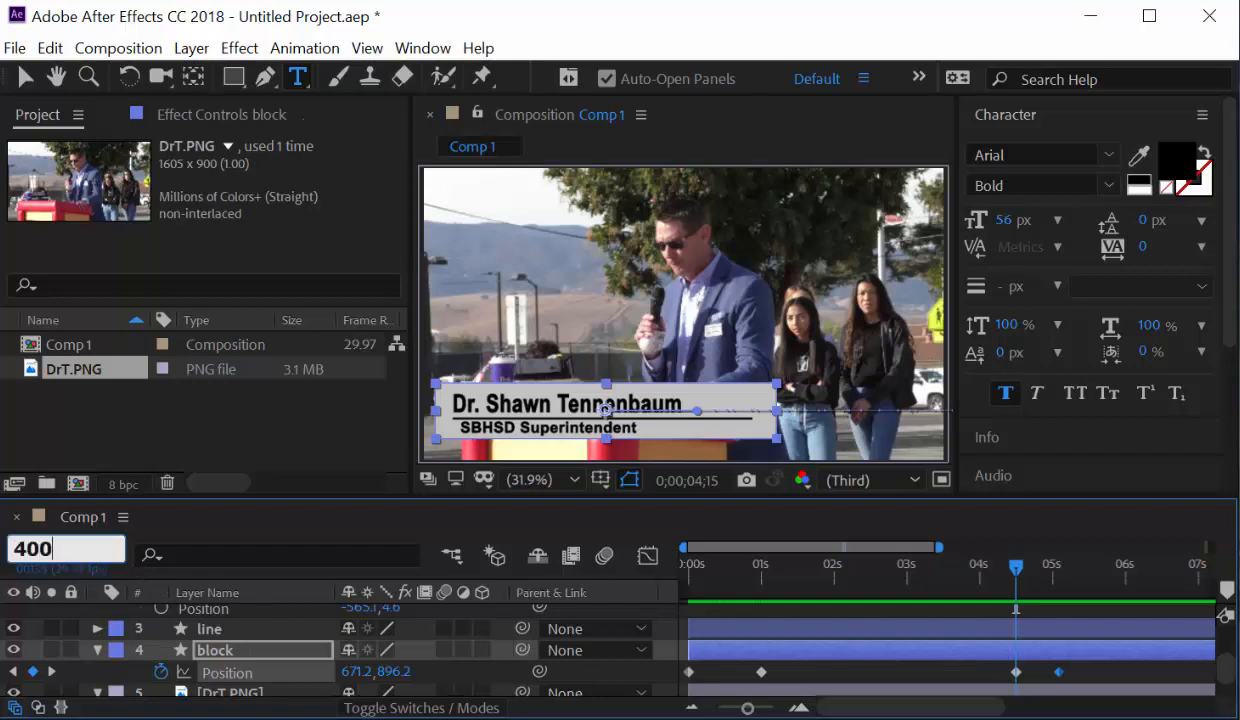
key(Return)
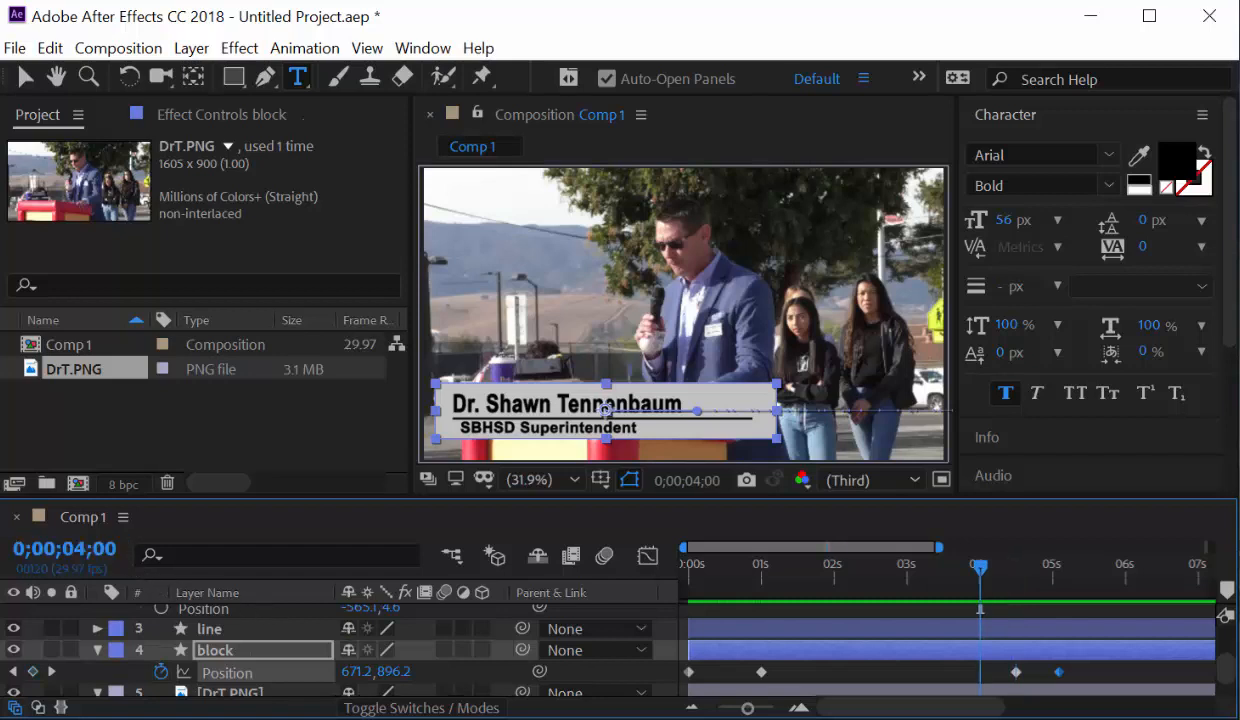
click(96, 628)
click(96, 628)
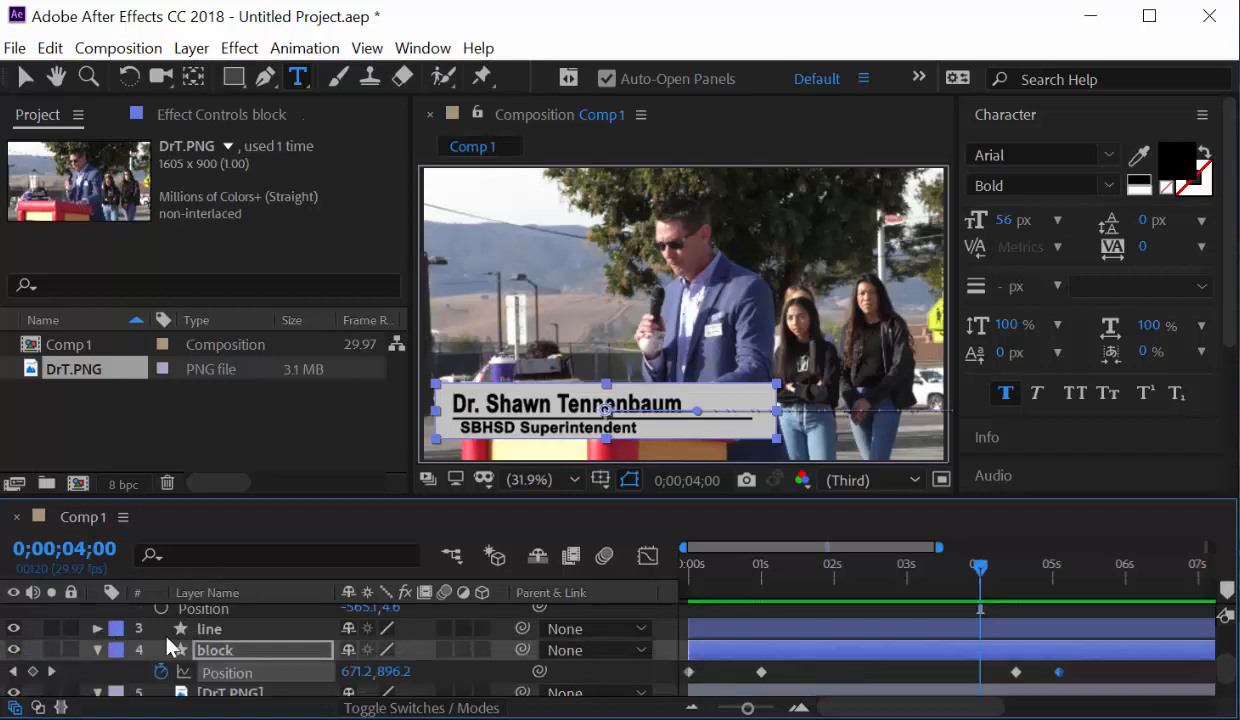
Add a Trim Paths Start keyframe at 0% on the line layer at 4 s.
key(p)
click(229, 629)
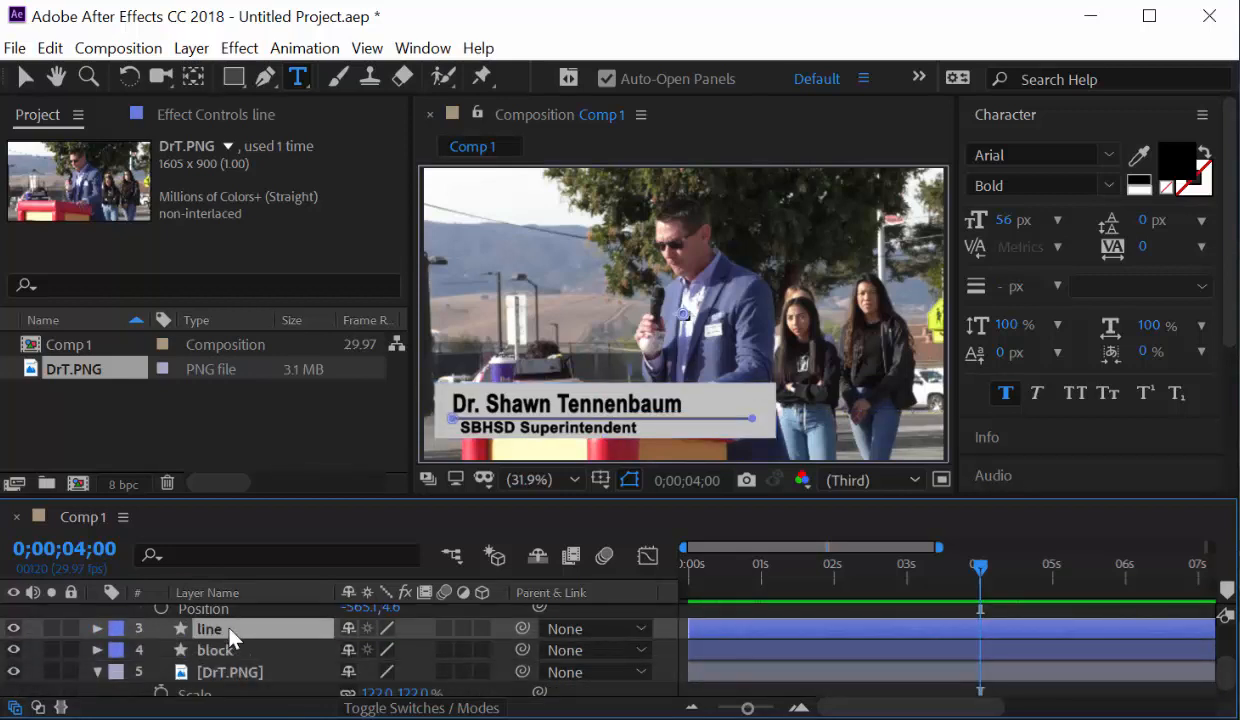
key(u)
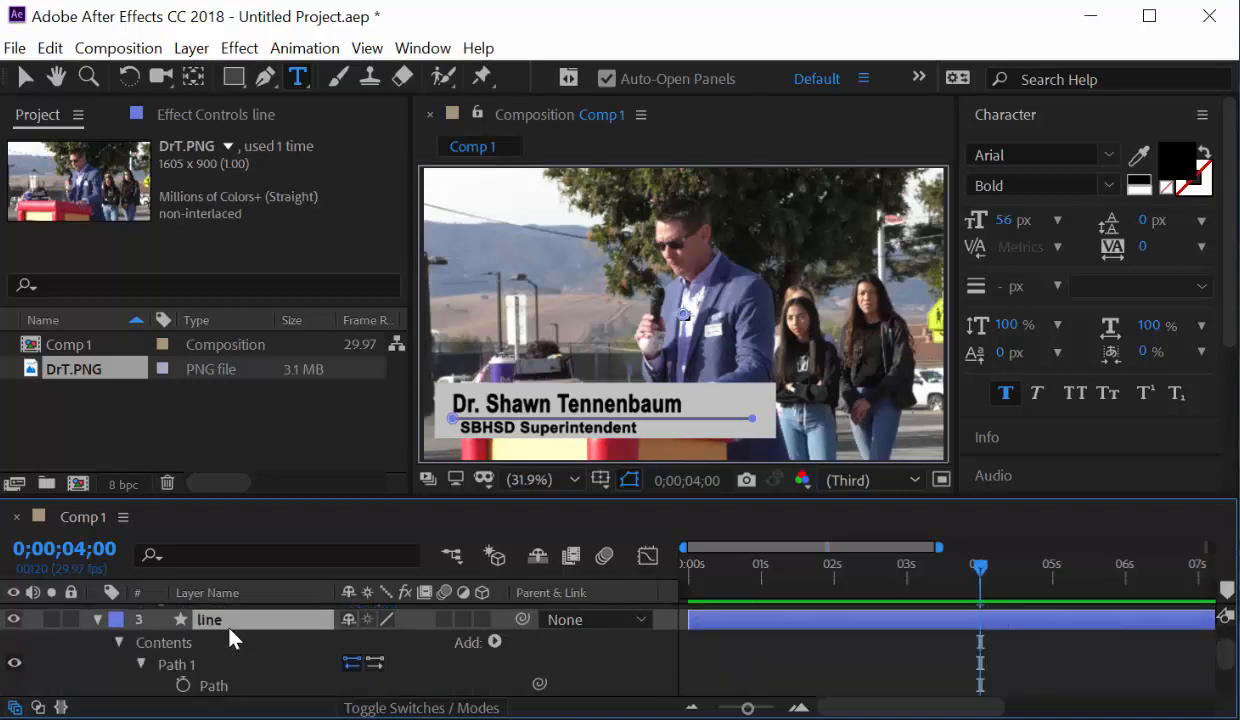
scroll(278, 672, down, 2)
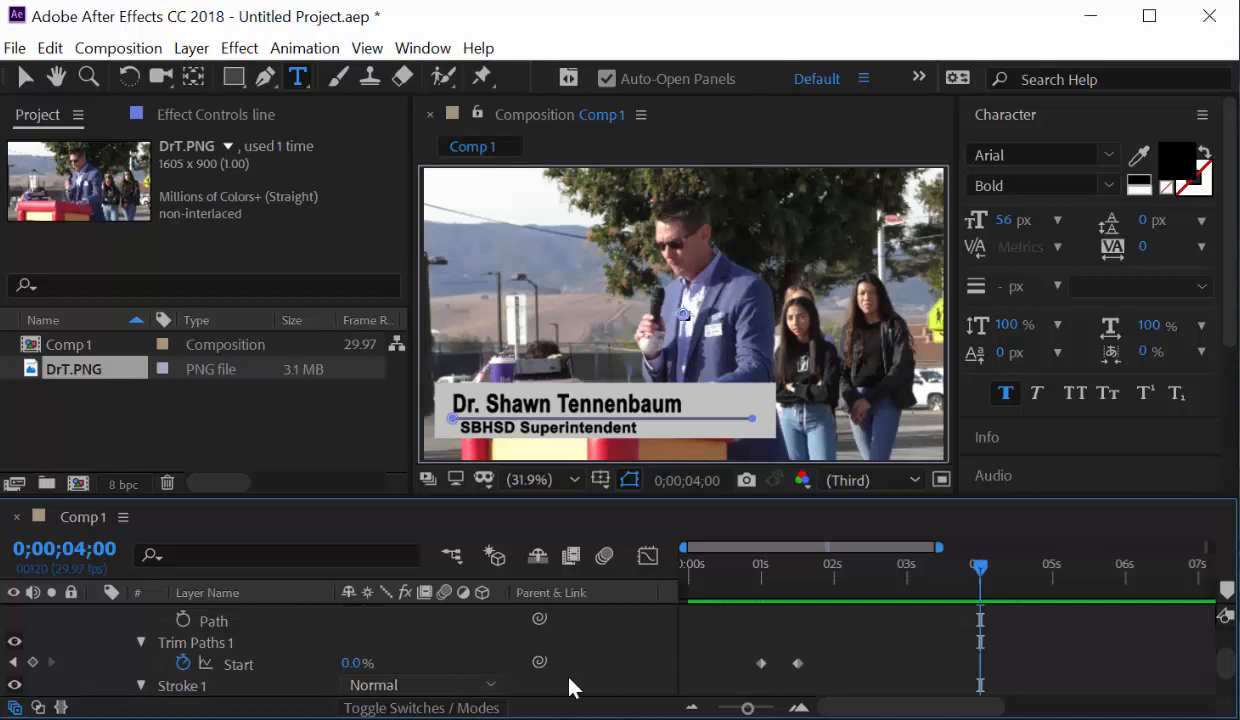
click(797, 663)
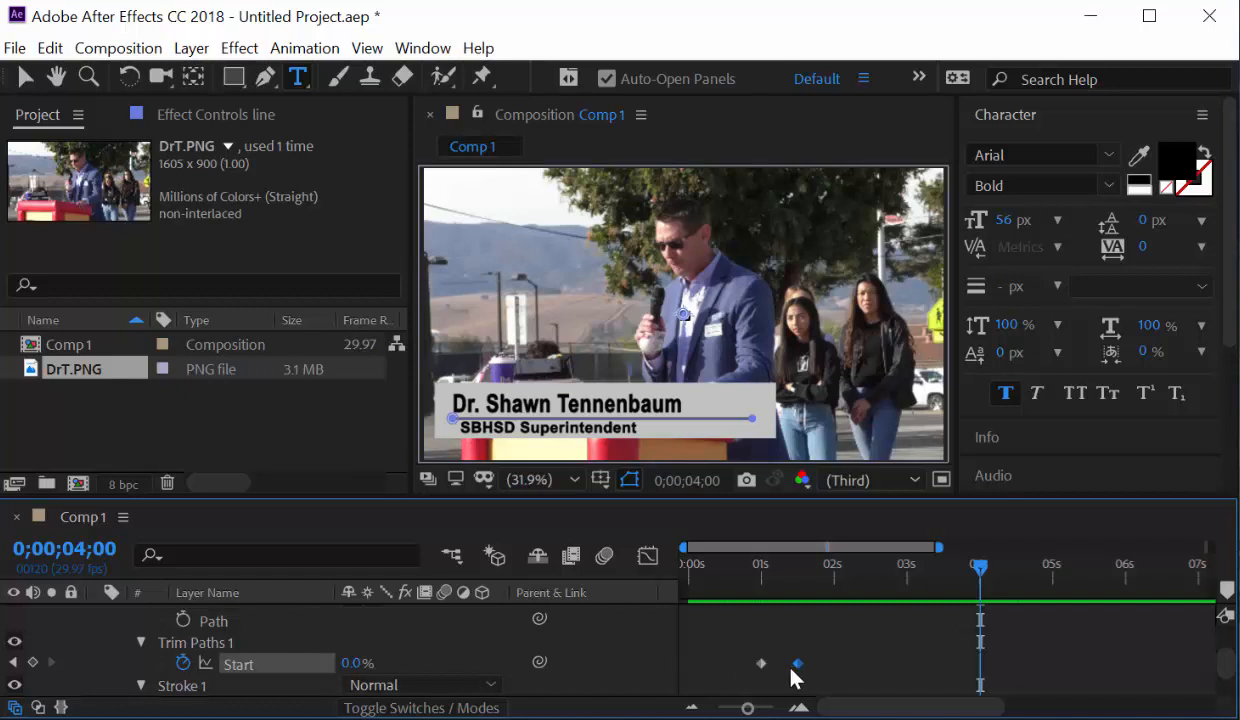
key(ctrl+v)
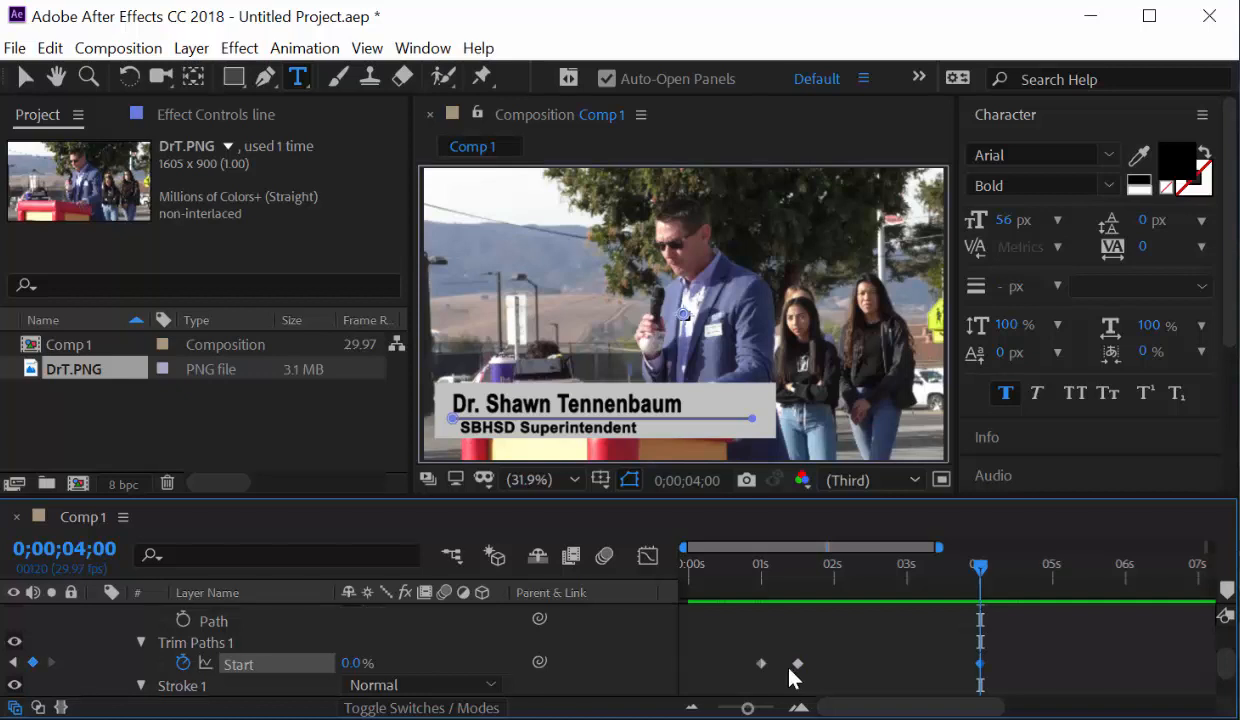
scroll(800, 672, down, 2)
Set Trim Paths Start to 100% at 0;00;04;15 so the underline retracts.
click(92, 549)
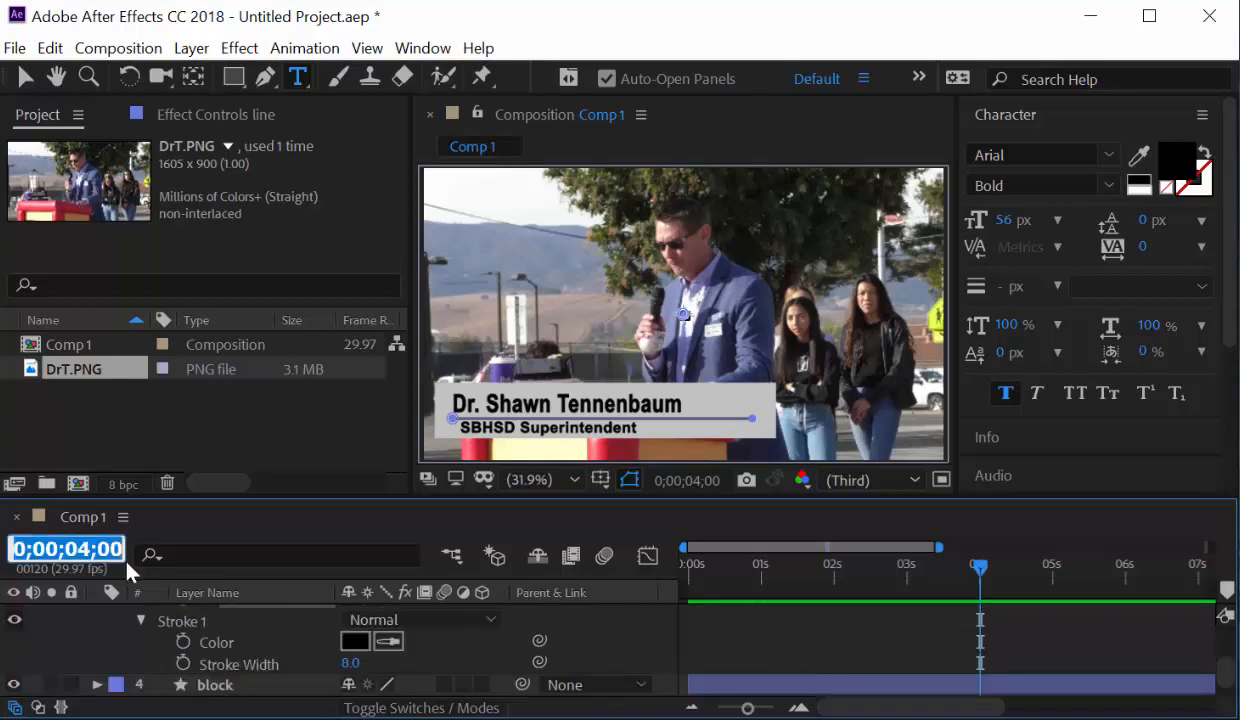
text(415)
key(Return)
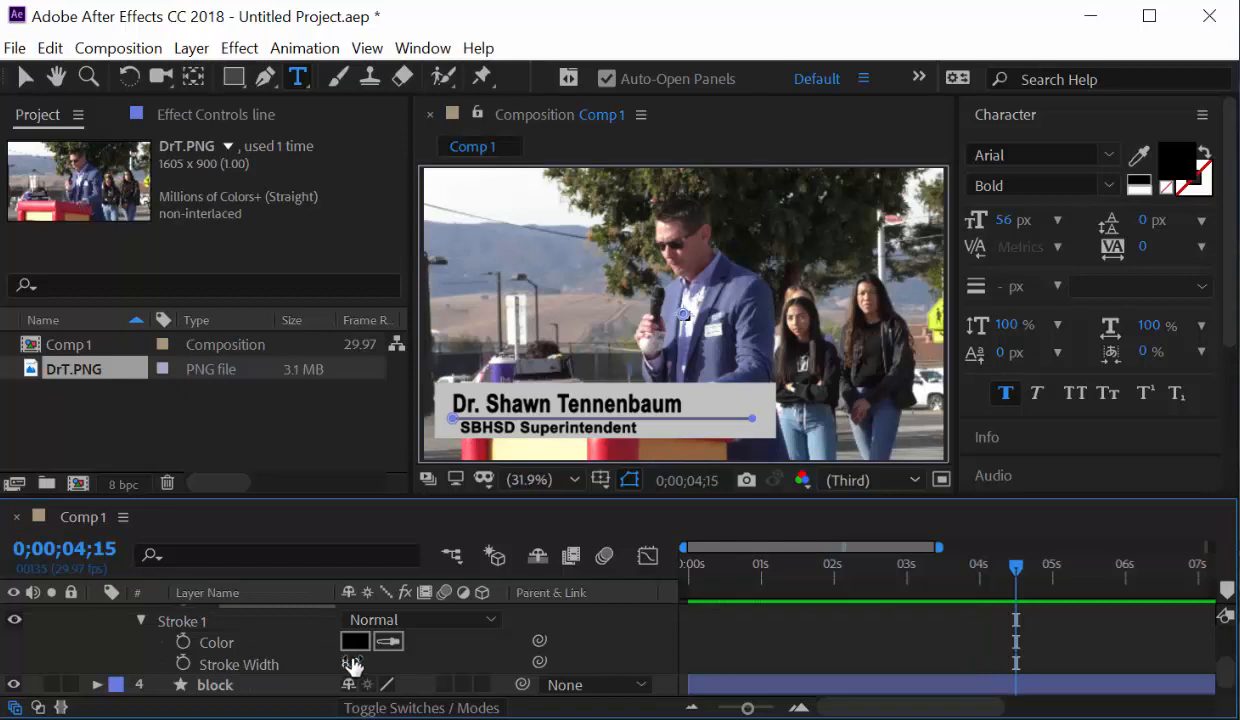
scroll(370, 665, down, 1)
scroll(370, 665, up, 2)
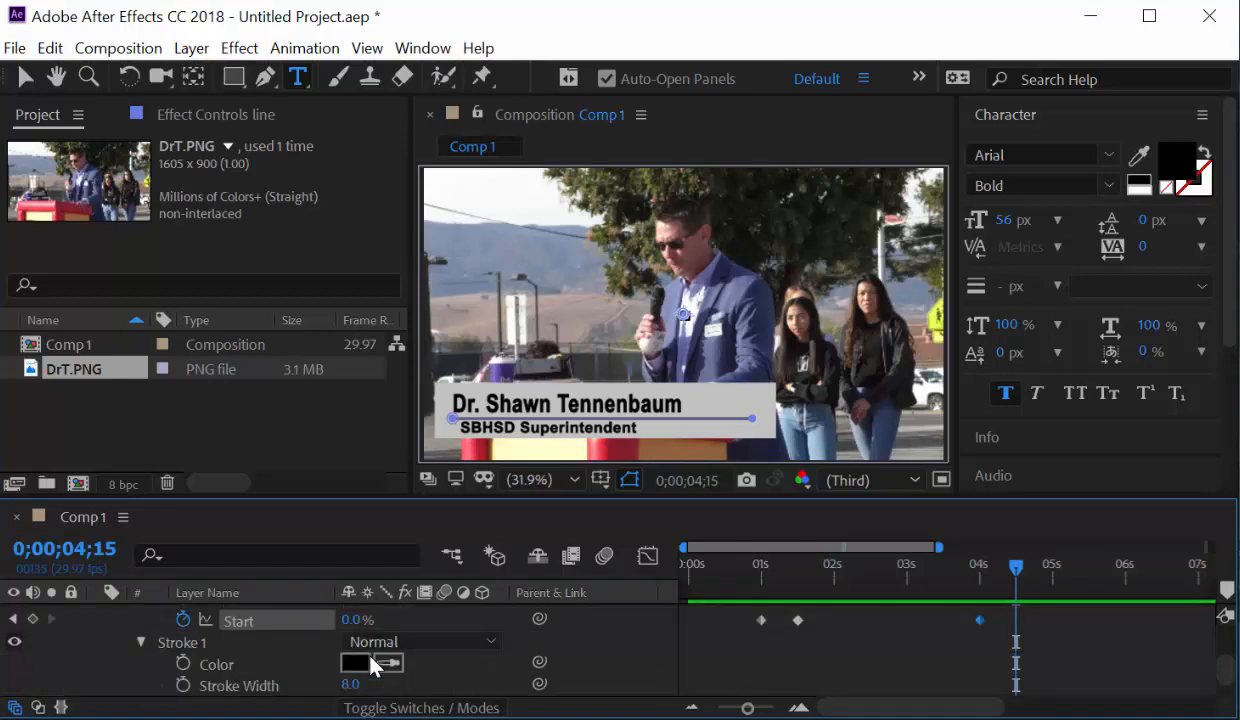
scroll(372, 667, up, 2)
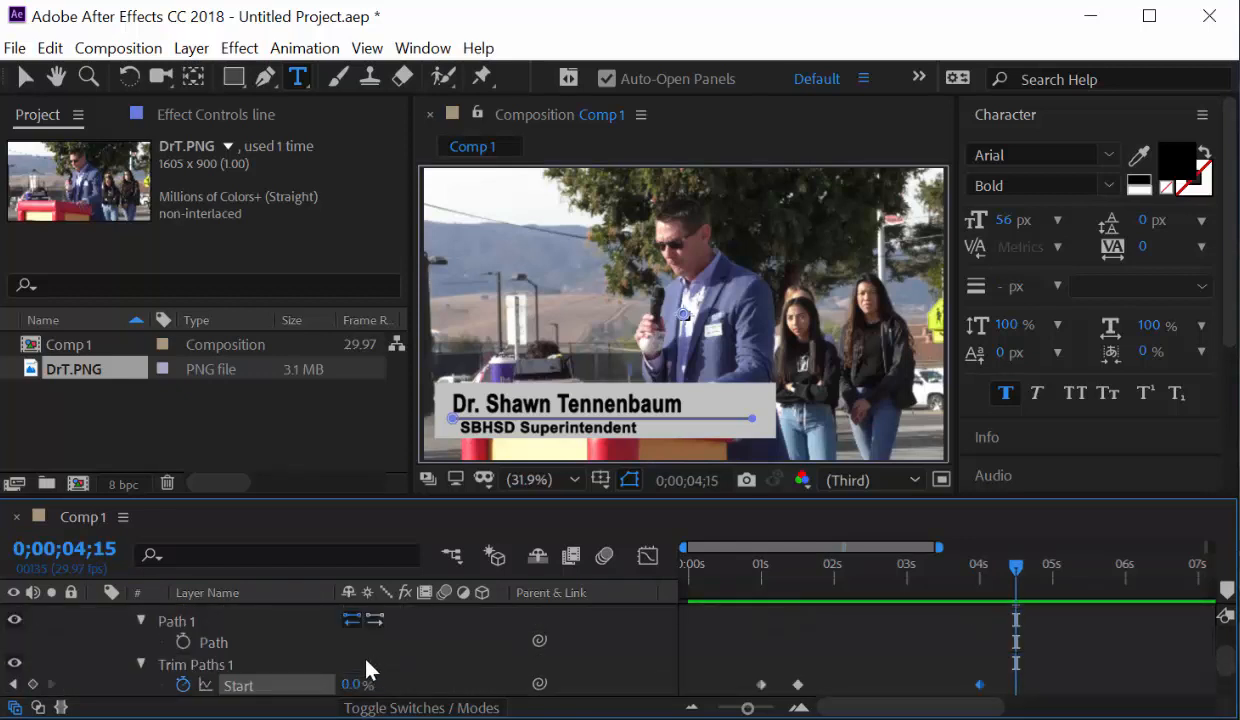
drag(357, 690, 505, 681)
scroll(478, 684, down, 2)
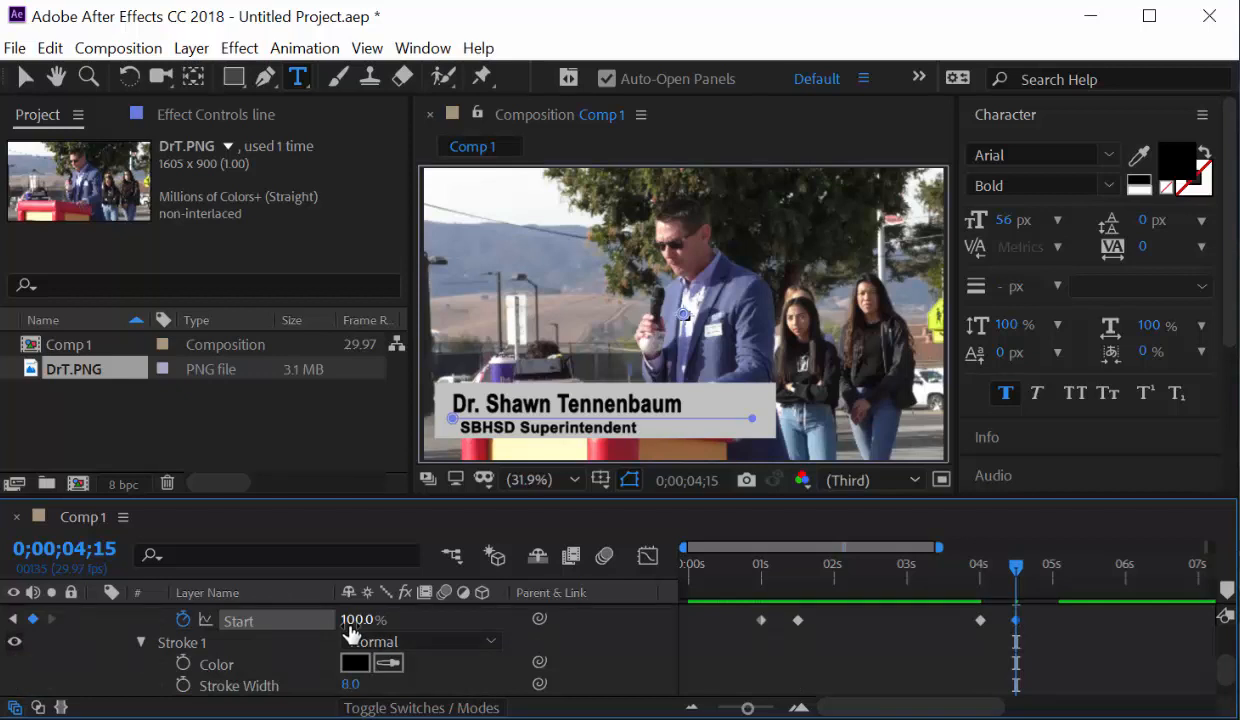
drag(1005, 582, 664, 590)
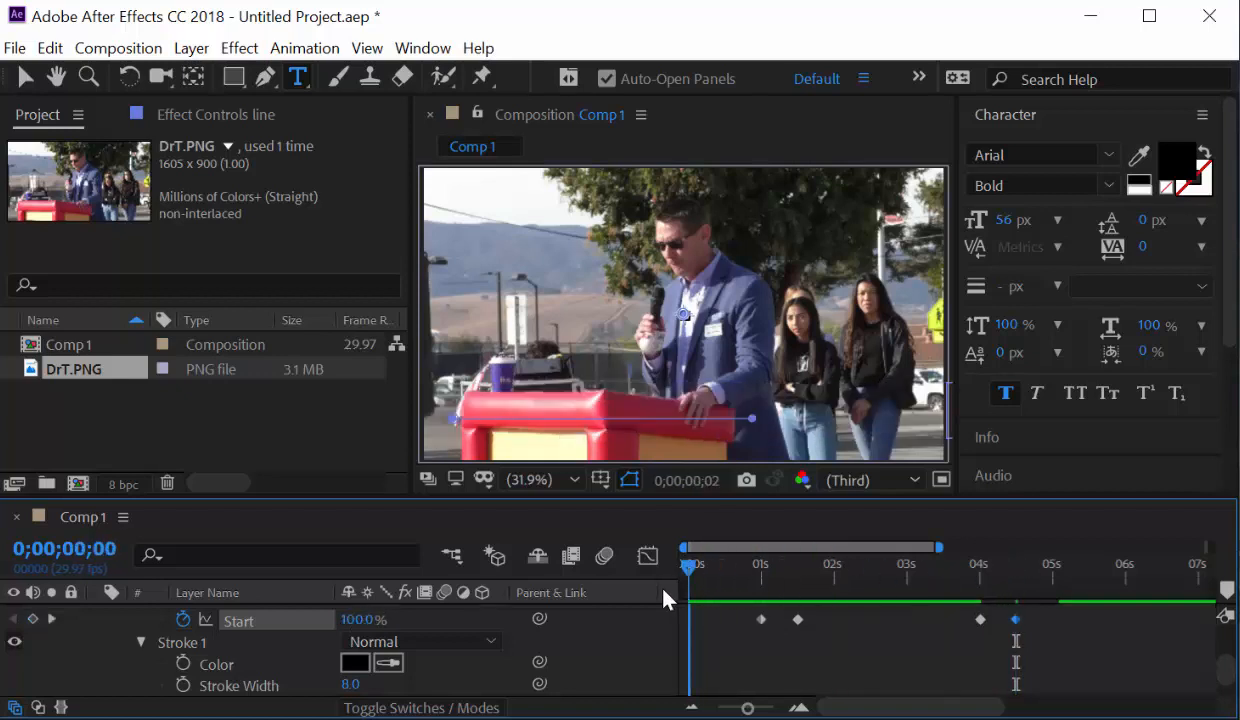
key(space)
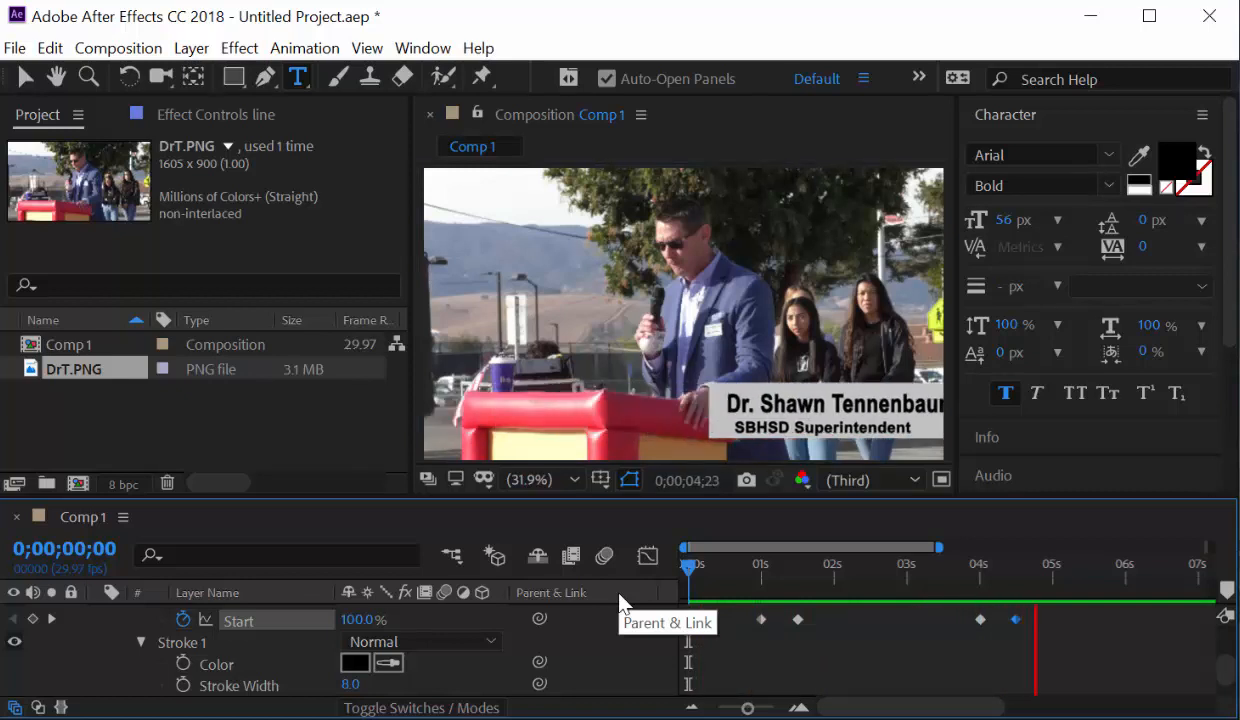
key(space)
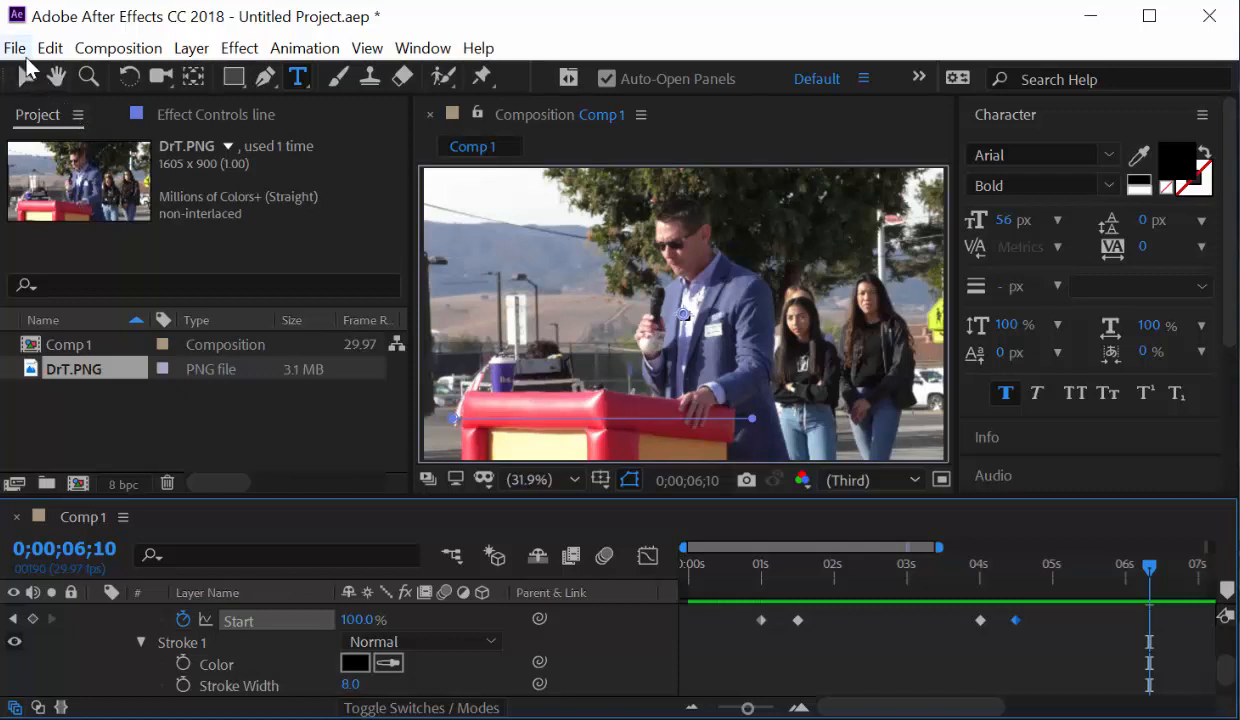
Add Comp 1 to the render queue and render it to Comp 1.avi.
click(118, 52)
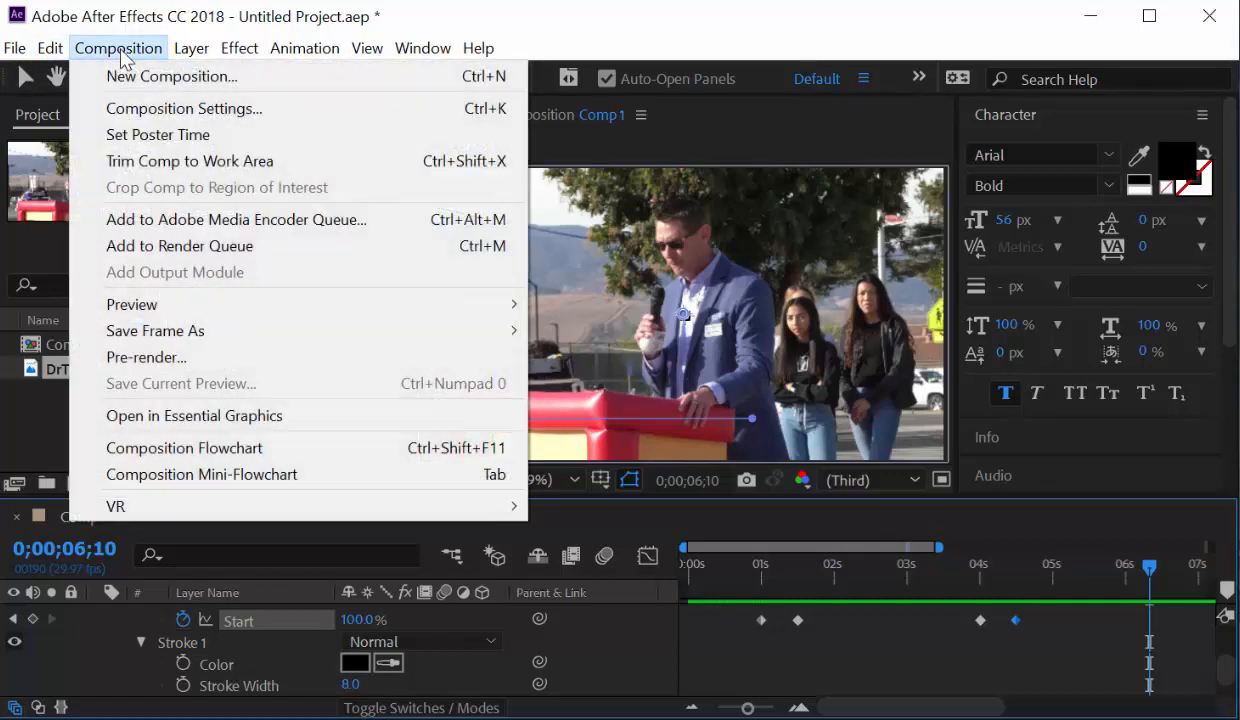
click(208, 243)
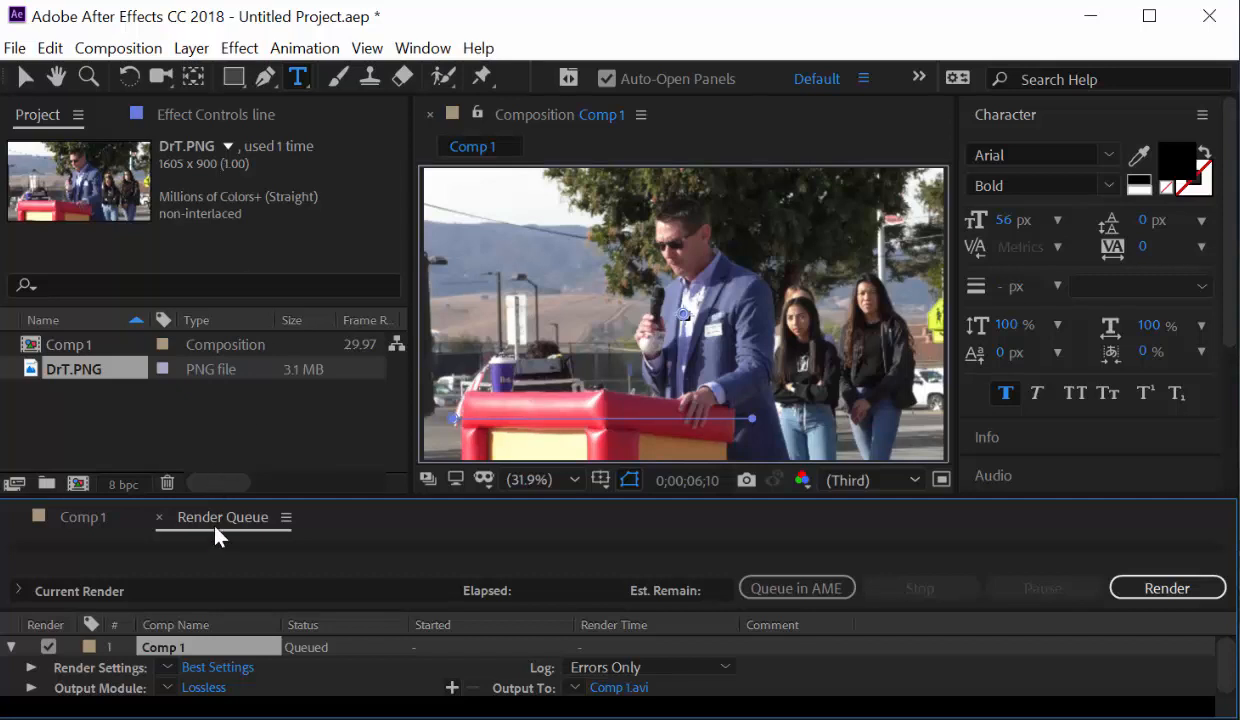
click(84, 518)
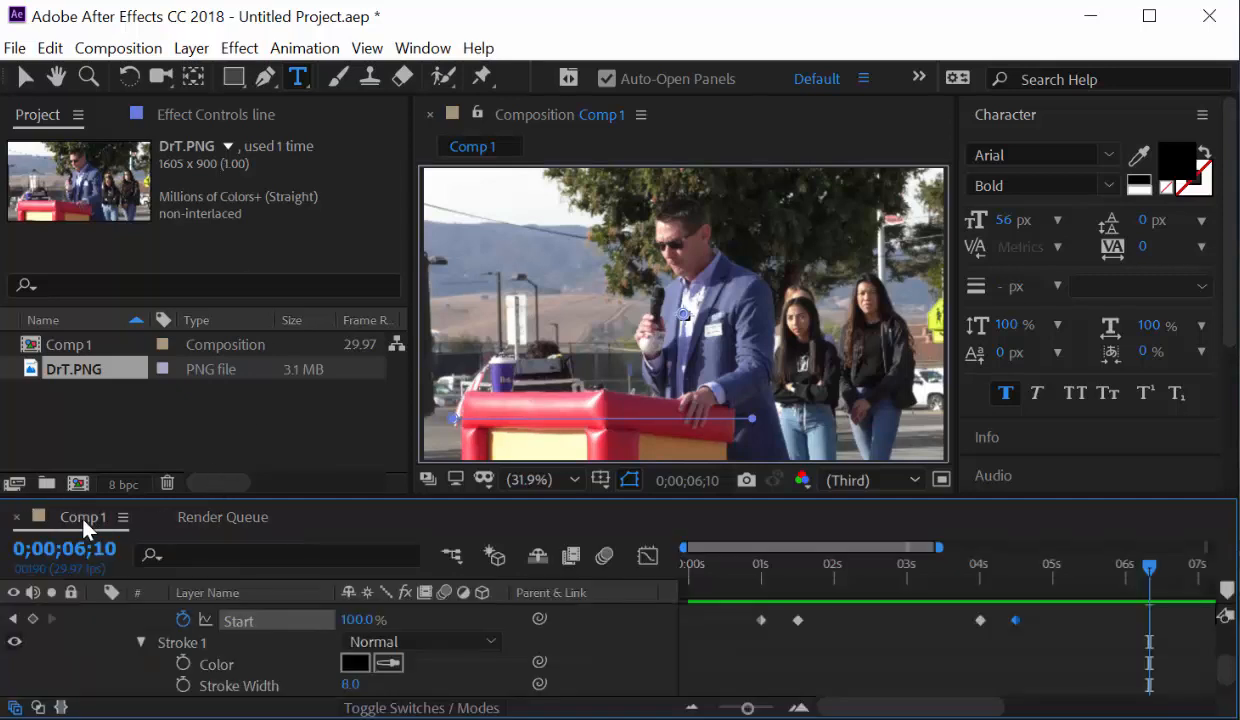
click(222, 518)
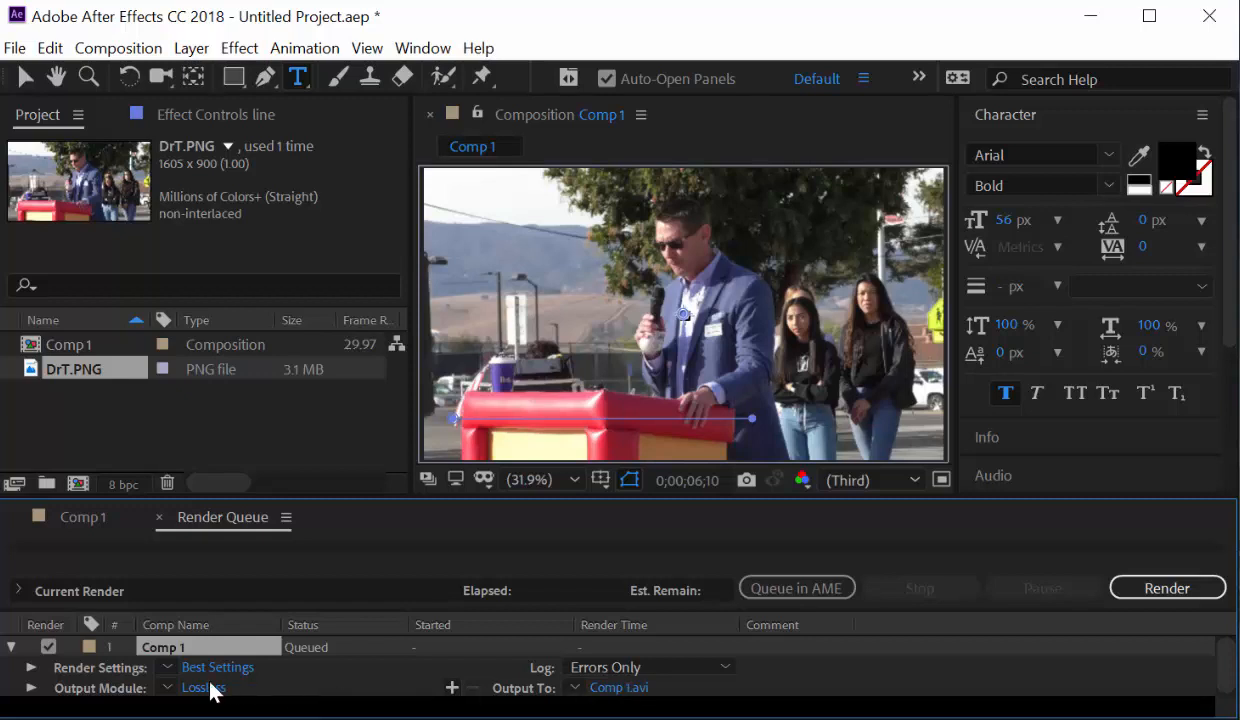
click(1160, 590)
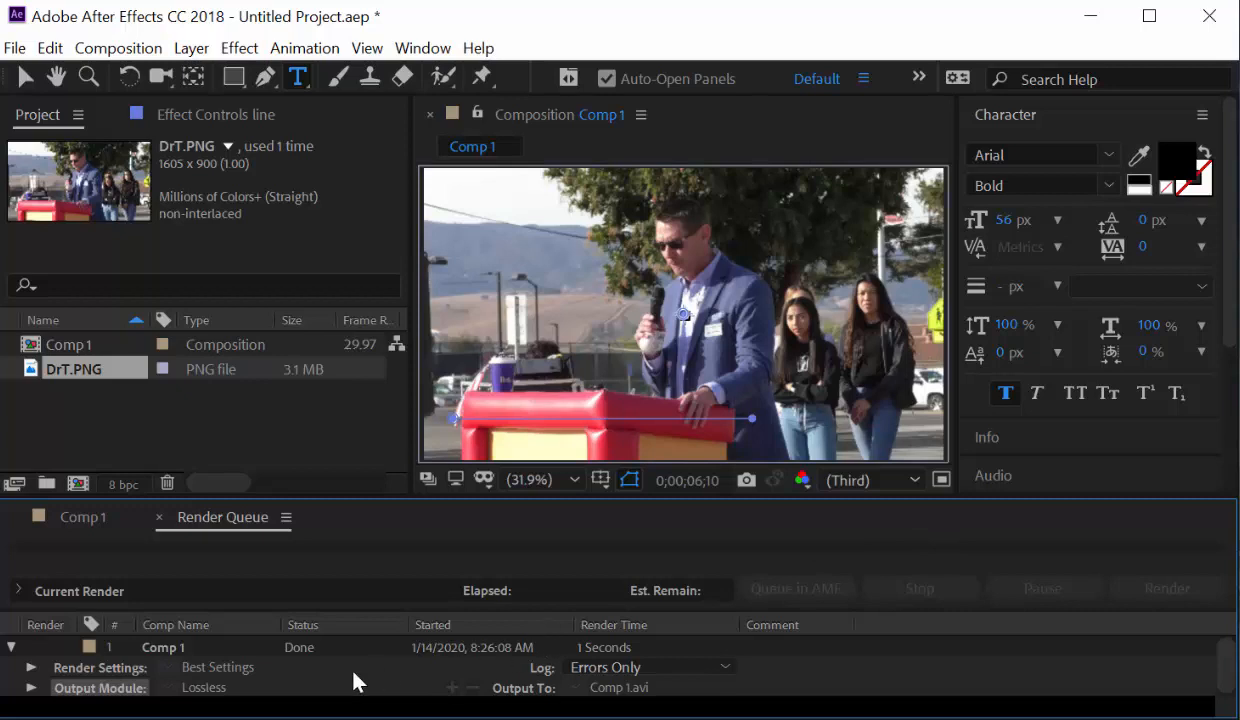
Delete the finished render item and return to the Comp 1 timeline.
click(192, 655)
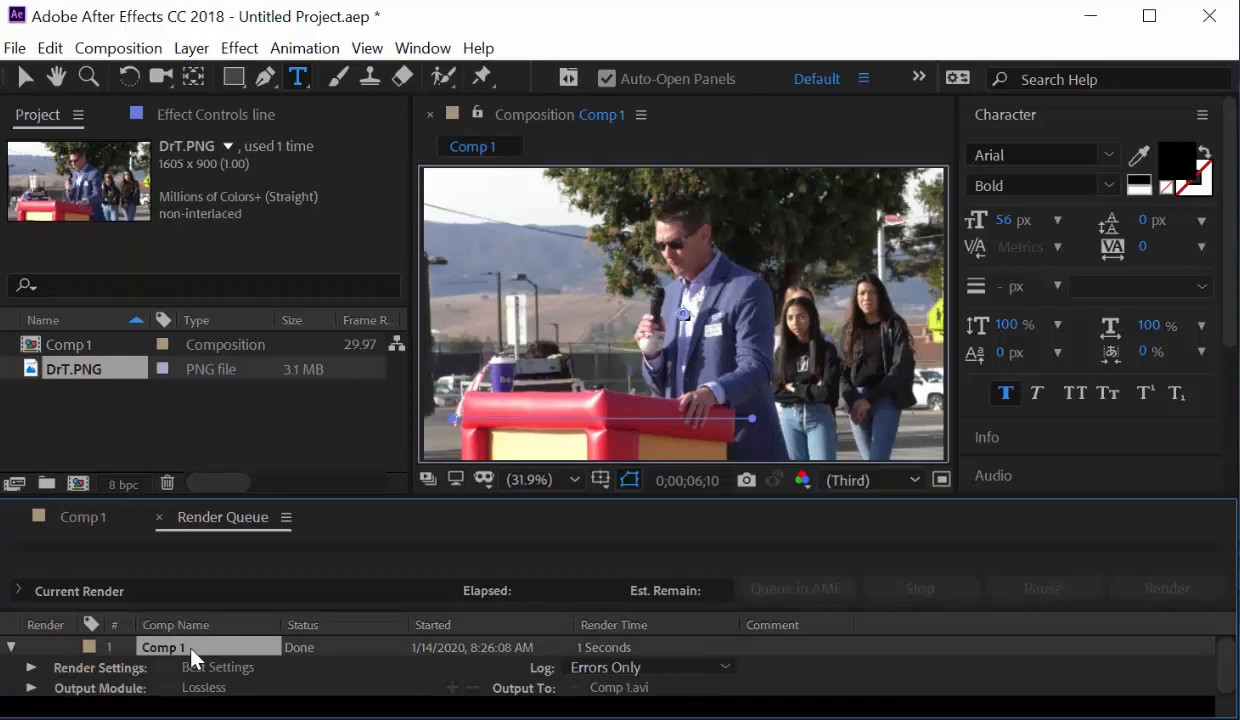
key(Delete)
click(85, 517)
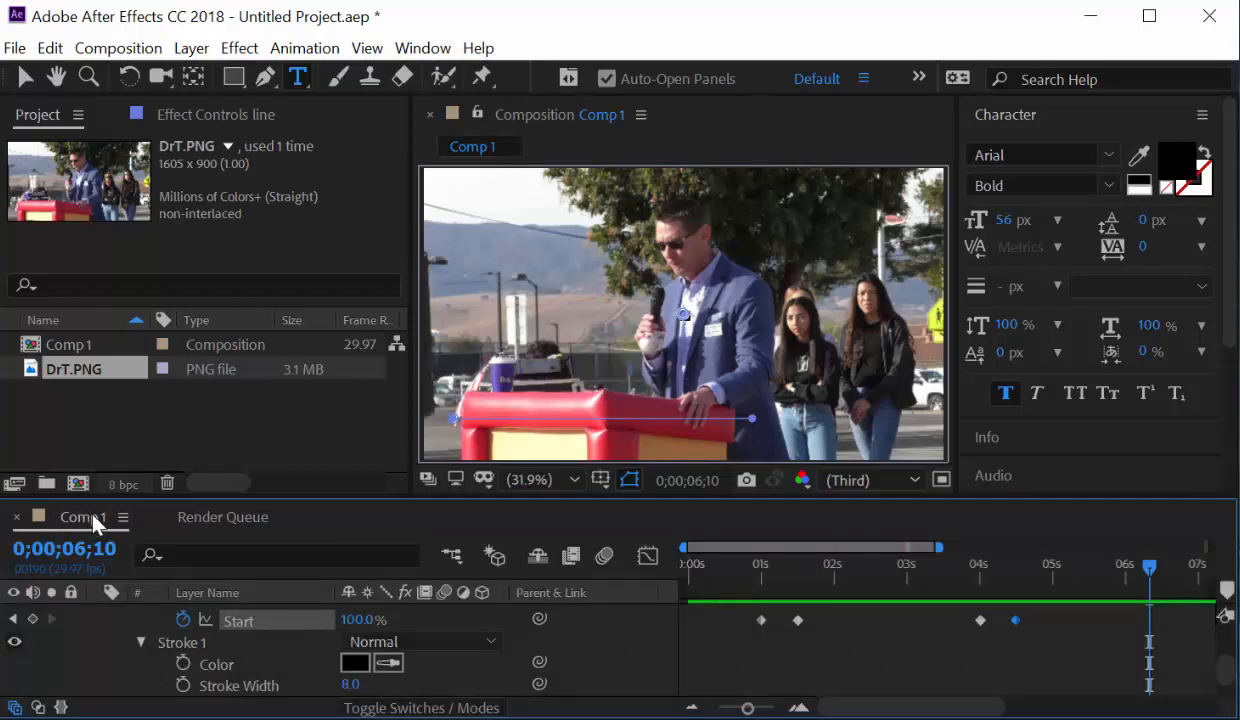
Queue Comp 1 again with output folder D:\1920\AE Tuts\LowerThird01.
click(118, 48)
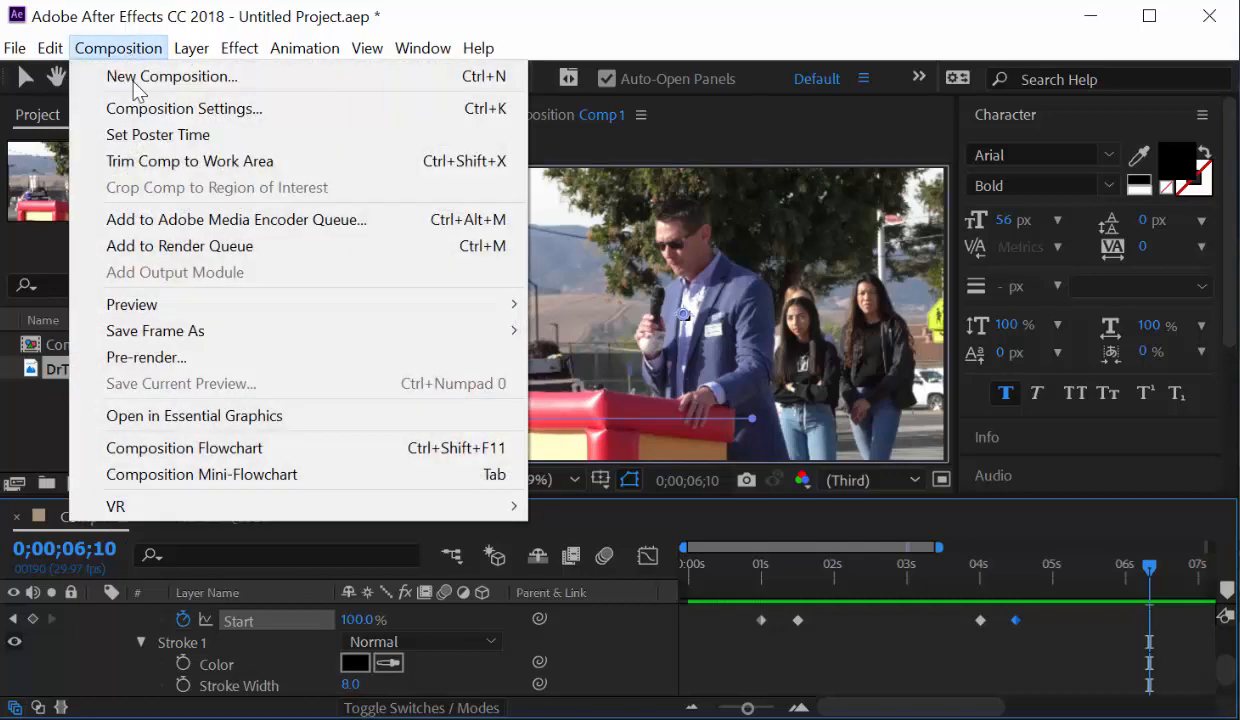
click(178, 245)
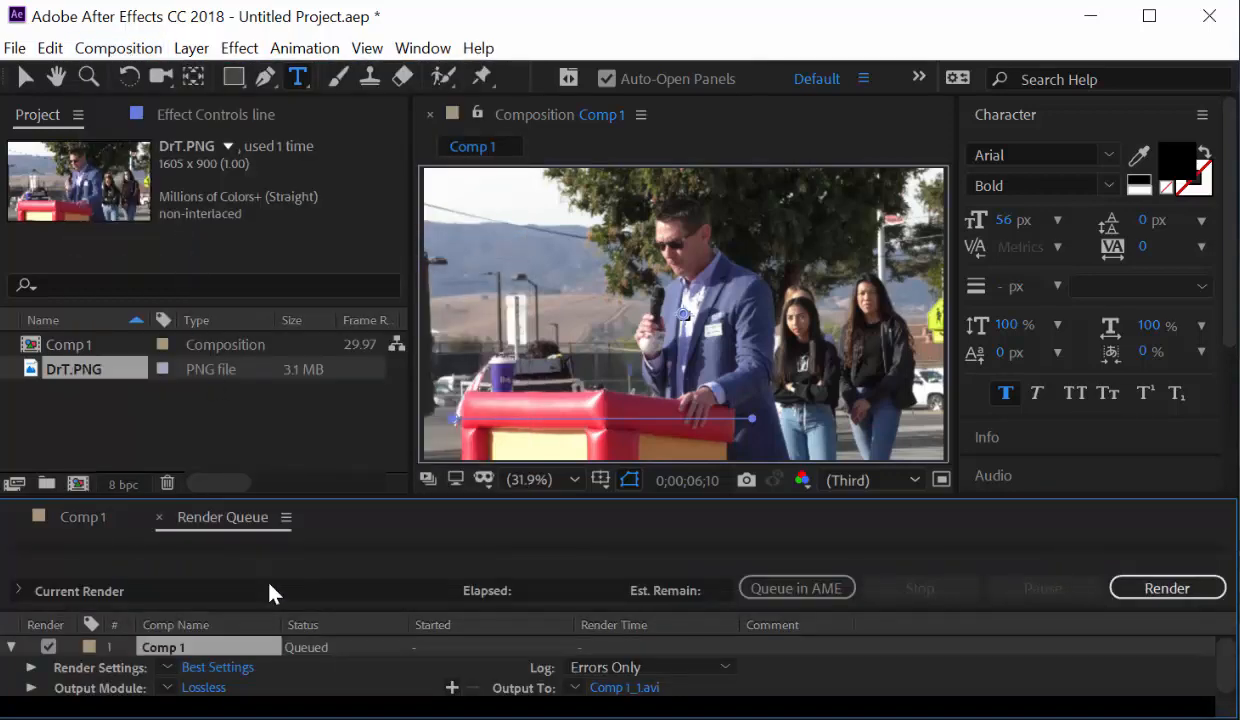
click(612, 689)
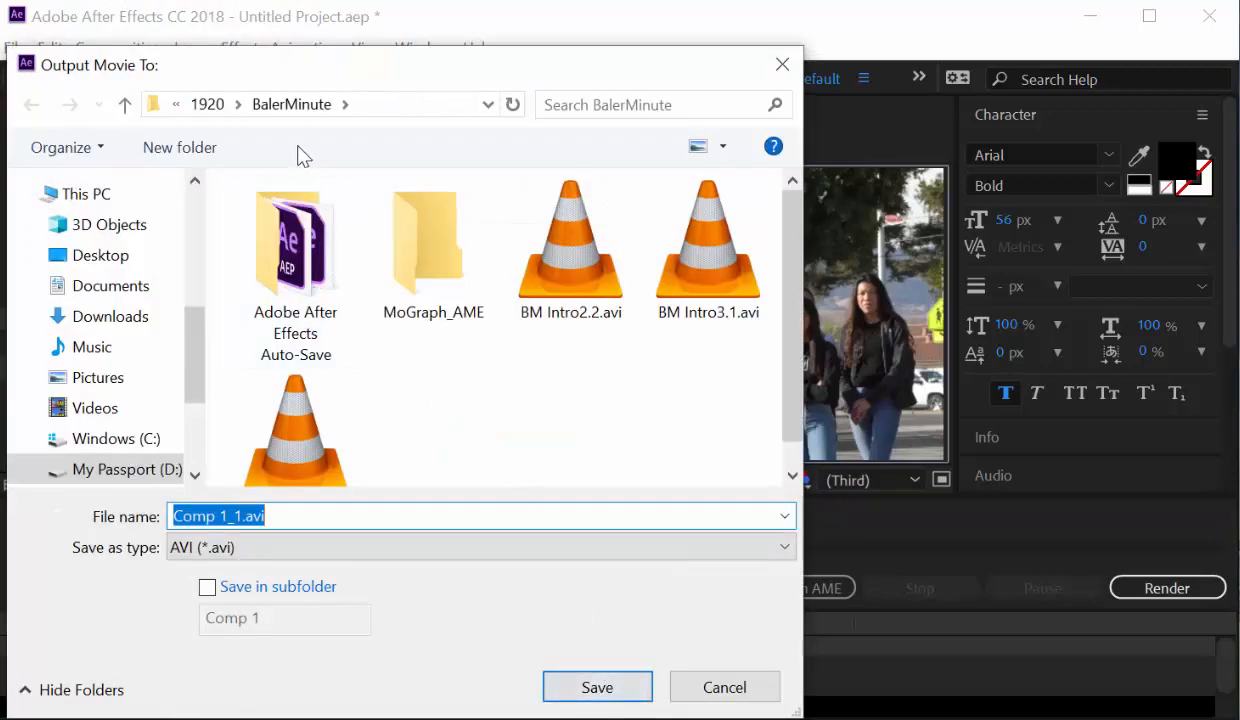
drag(187, 342, 186, 427)
click(118, 390)
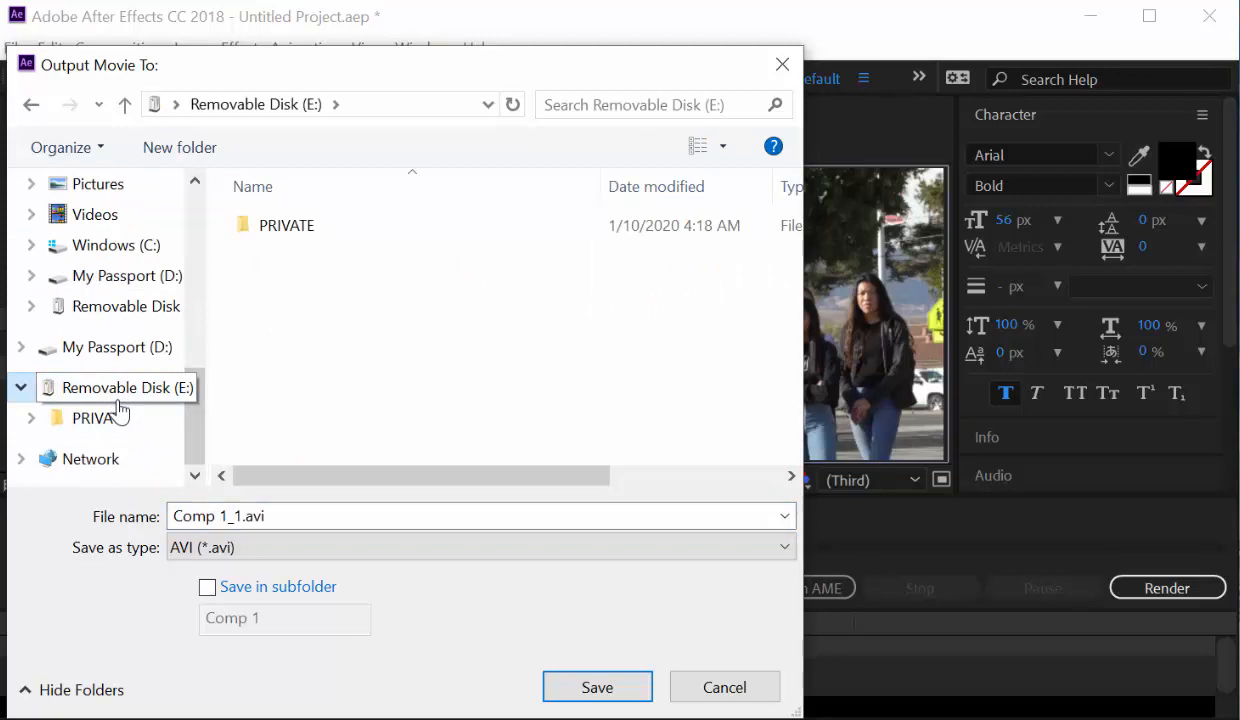
click(104, 352)
click(300, 312)
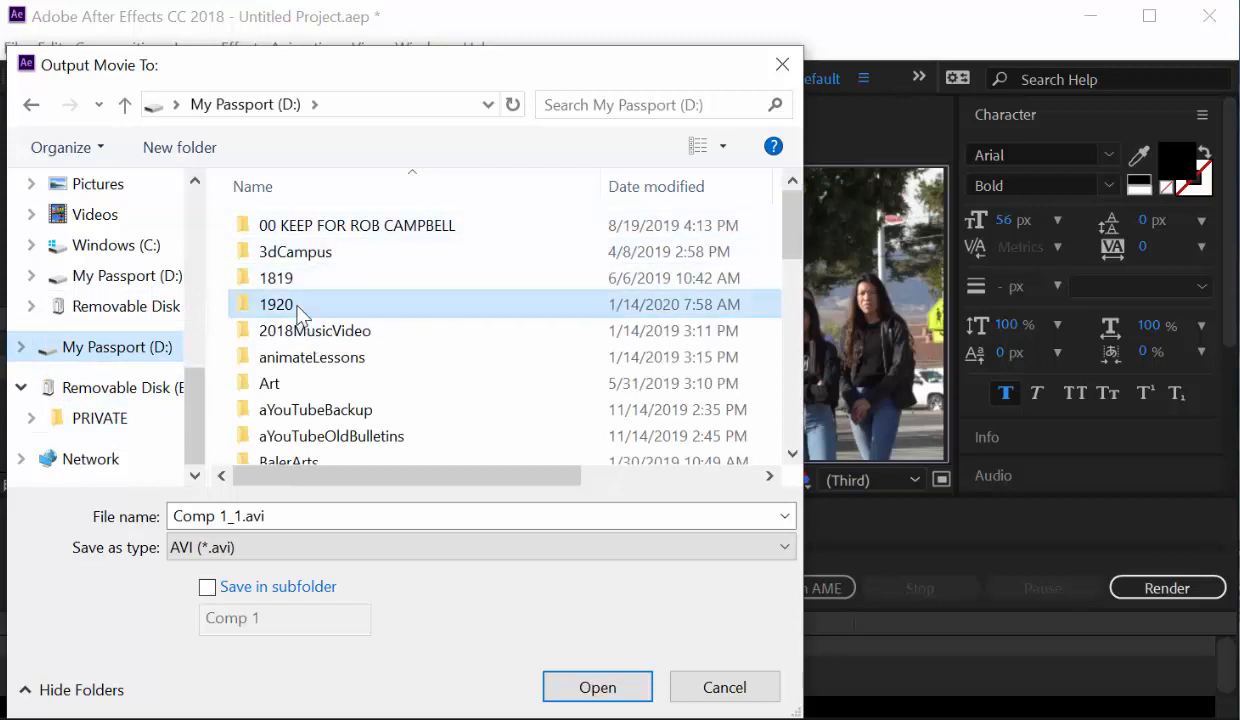
double_click(300, 312)
scroll(305, 399, down, 1)
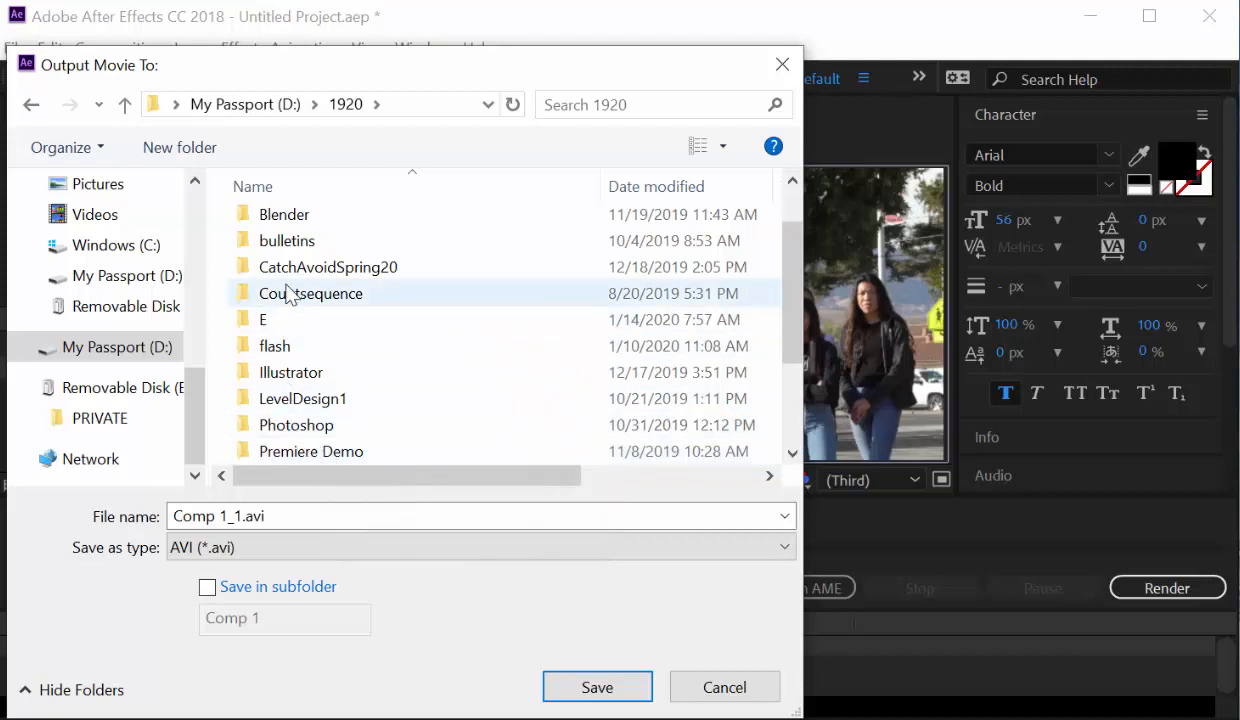
scroll(291, 280, up, 1)
double_click(289, 226)
double_click(285, 225)
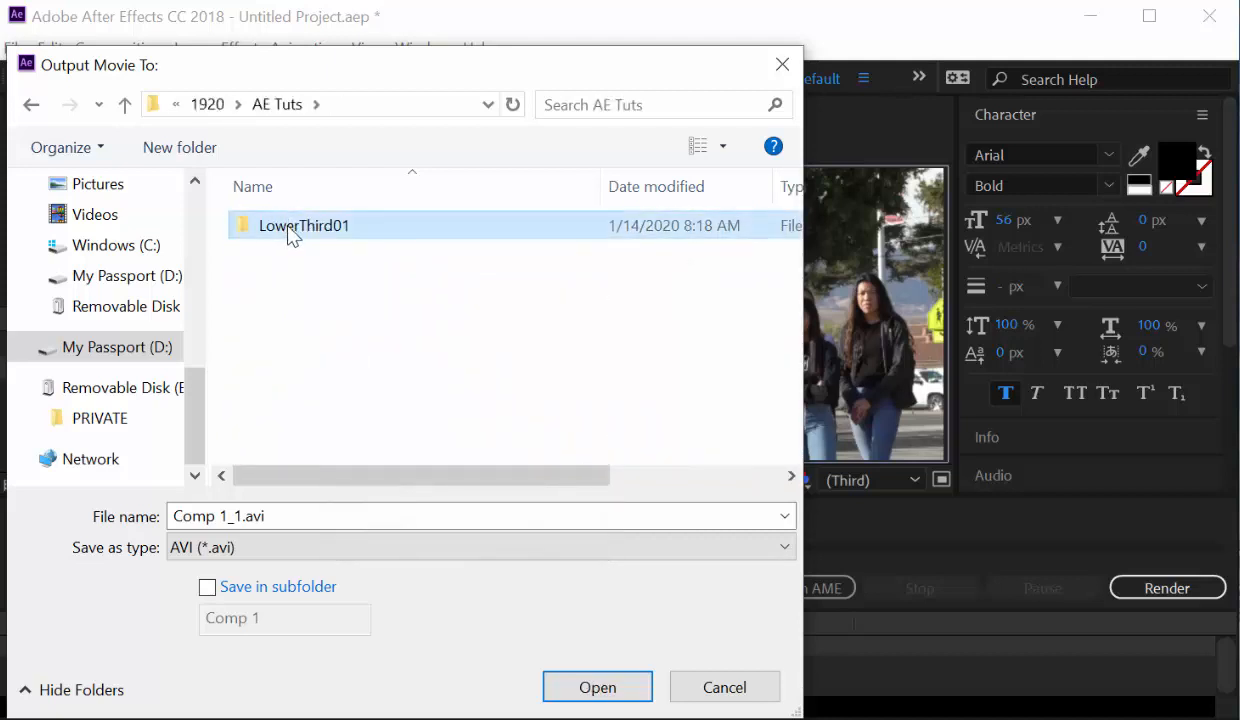
Name the output finishedSample.avi, save it, and render Comp 1.
drag(291, 509, 183, 508)
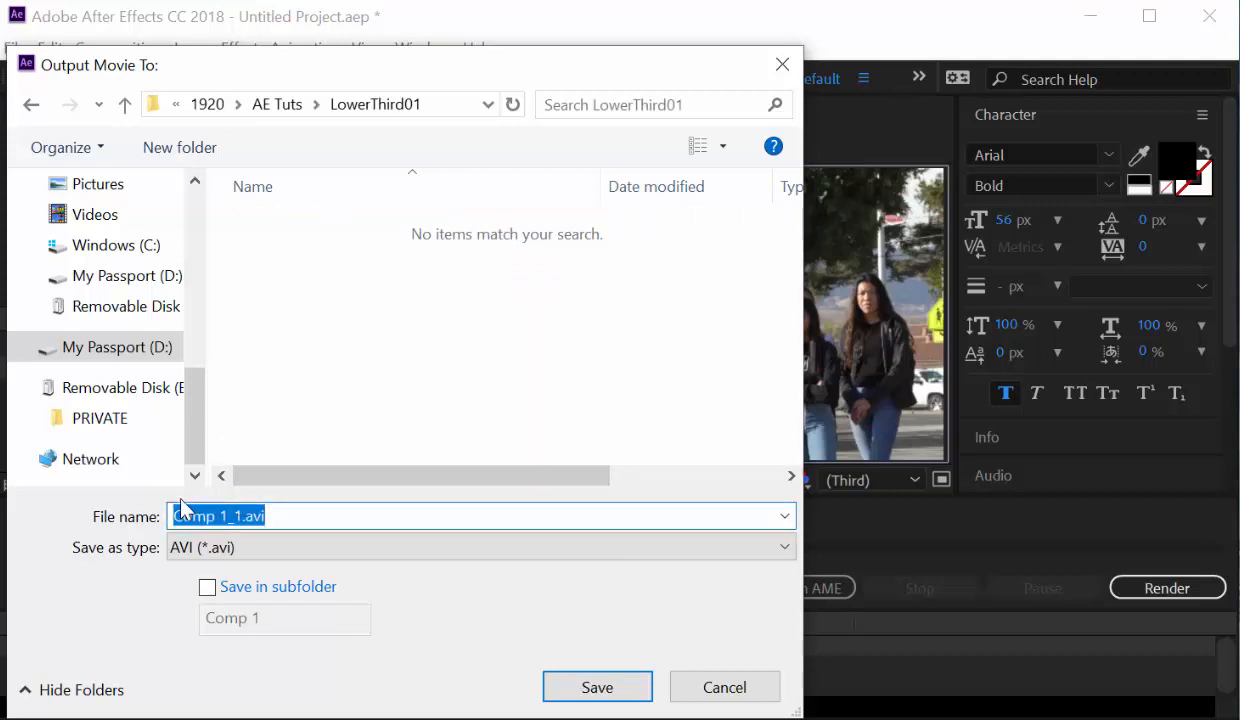
text(fini)
key(BackSpace)
key(BackSpace)
text(nish)
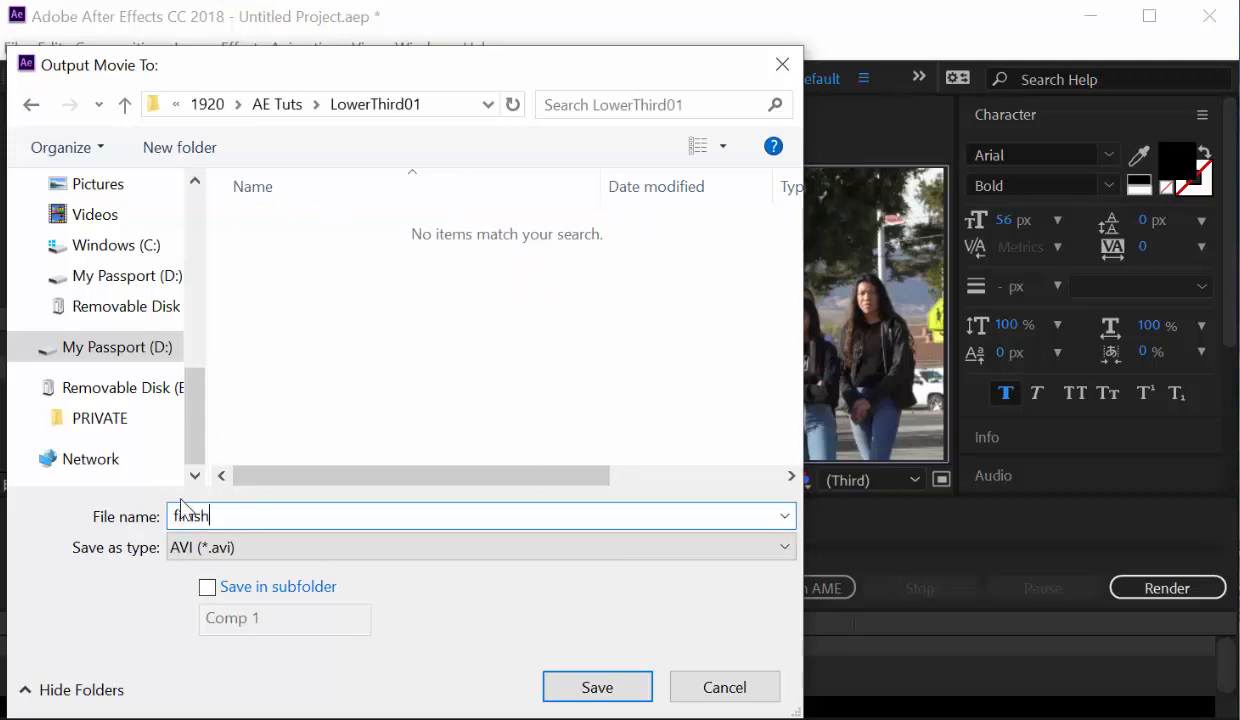
text(edSampel)
key(BackSpace)
key(BackSpace)
text(le)
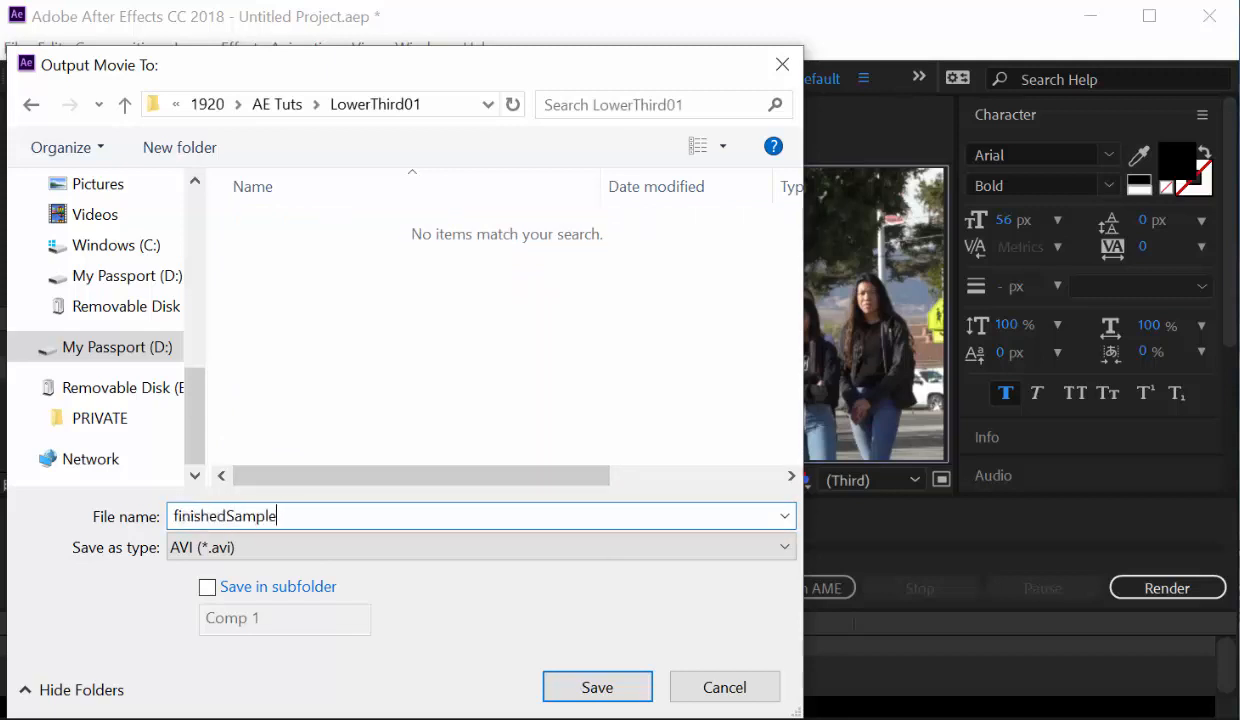
click(598, 689)
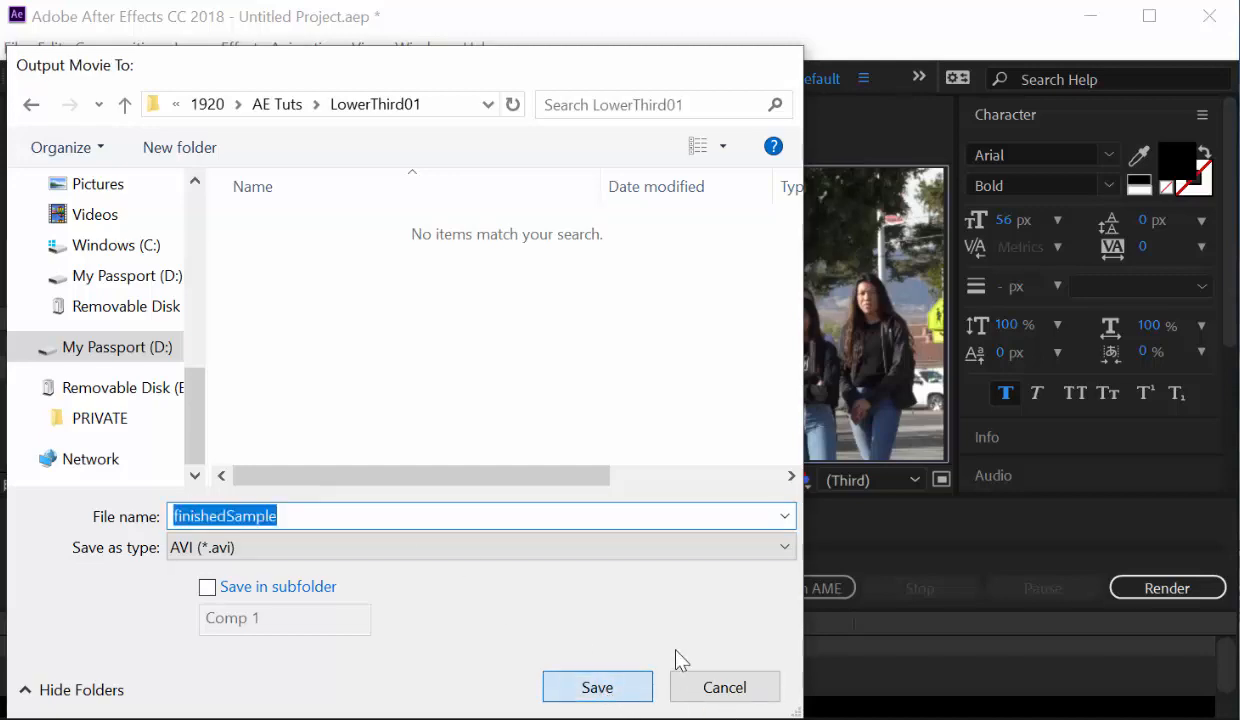
click(1150, 594)
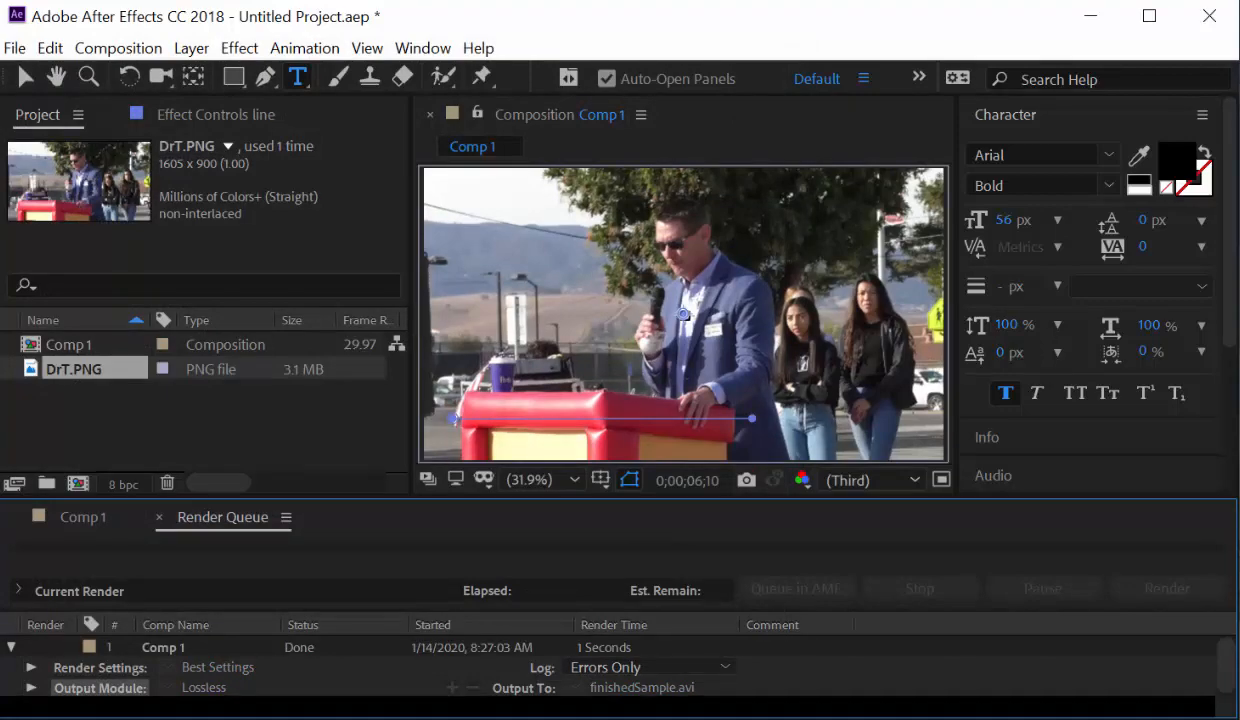
Open the LowerThird01 folder from finishedSample.avi's Open file location in File Explorer's Recent files.
key(super+e)
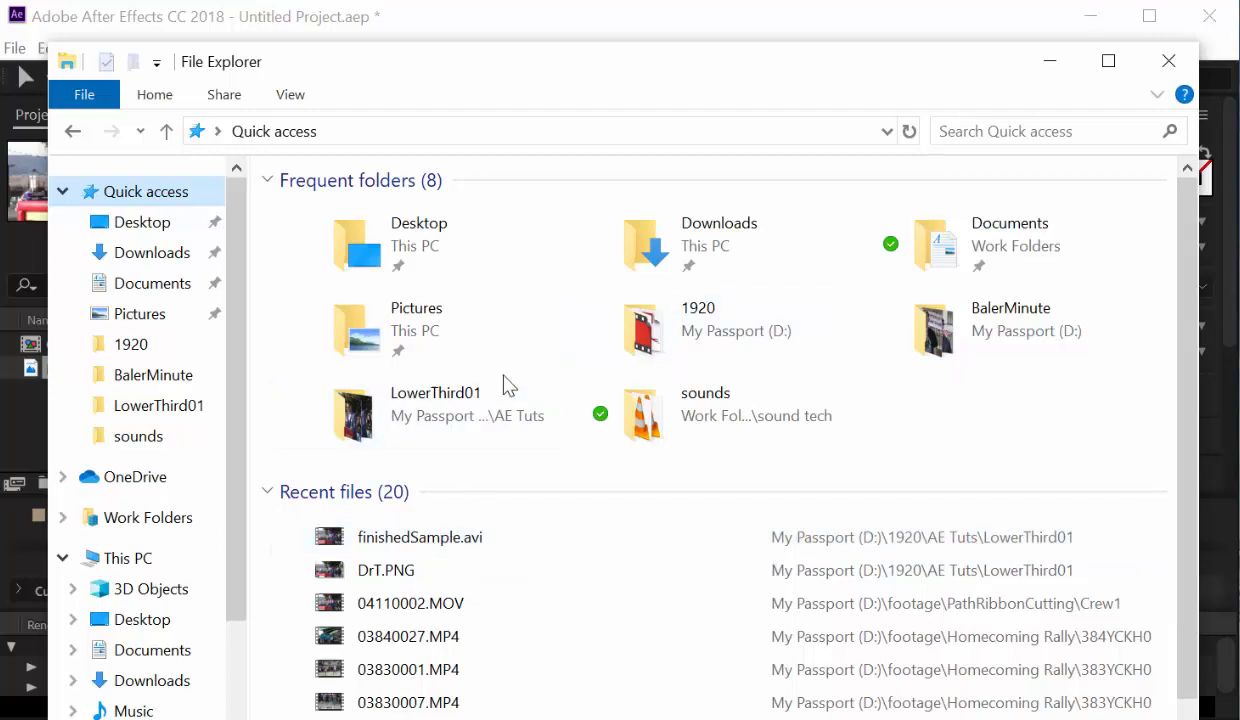
click(429, 538)
right_click(429, 537)
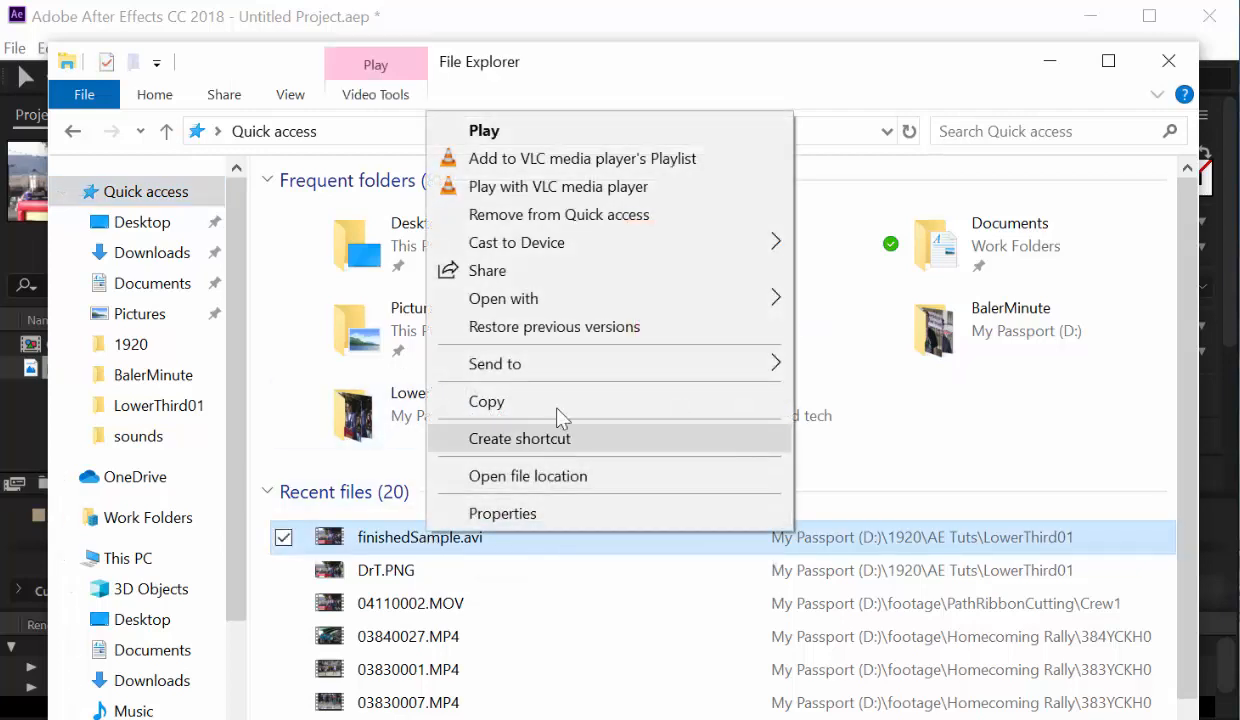
mouse_move(571, 314)
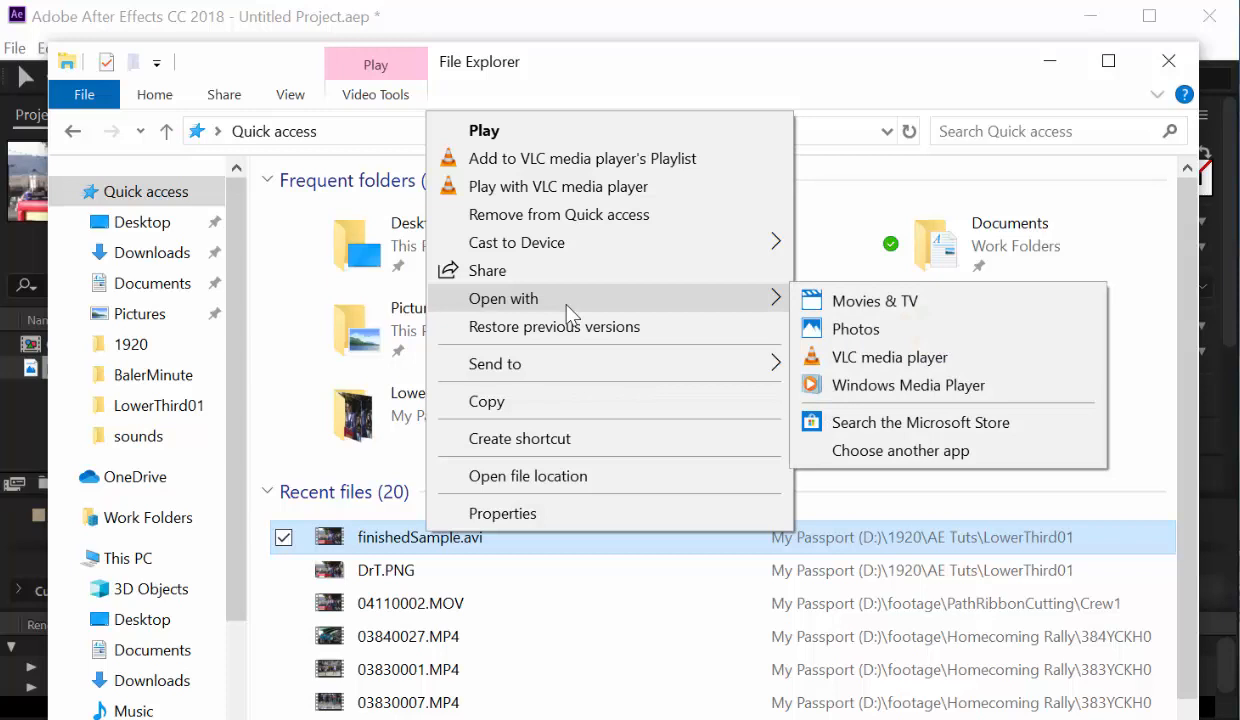
click(594, 480)
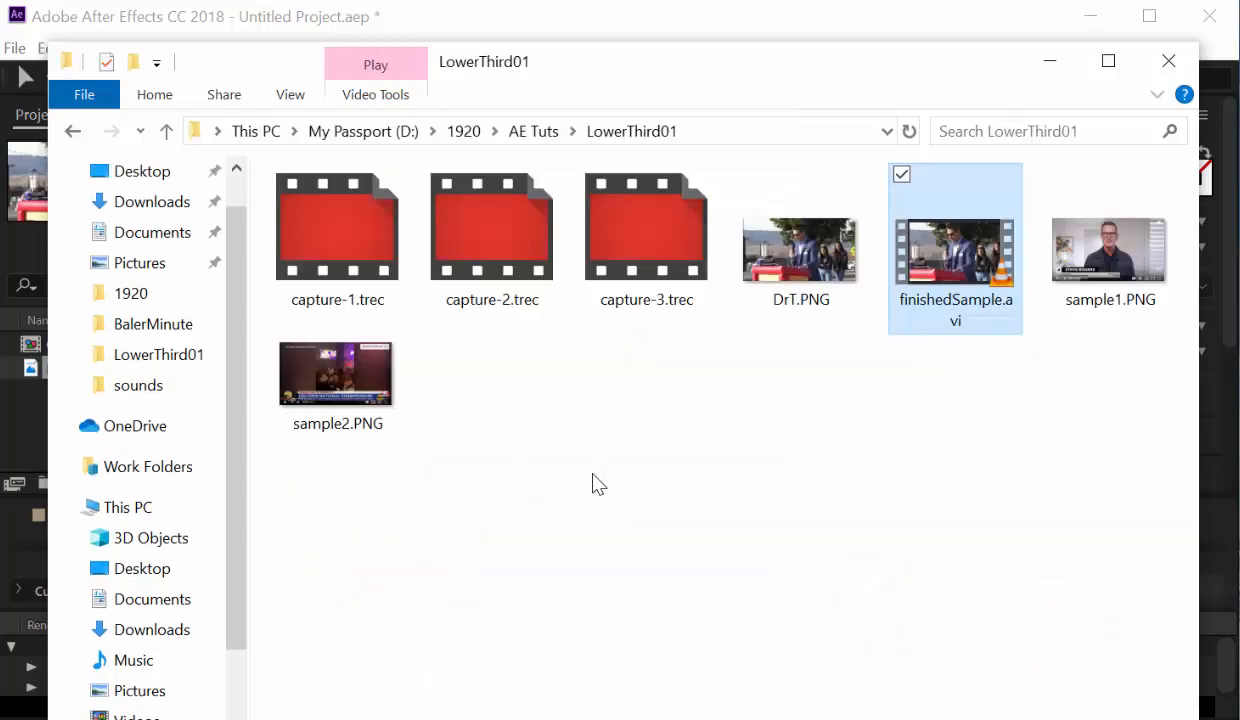